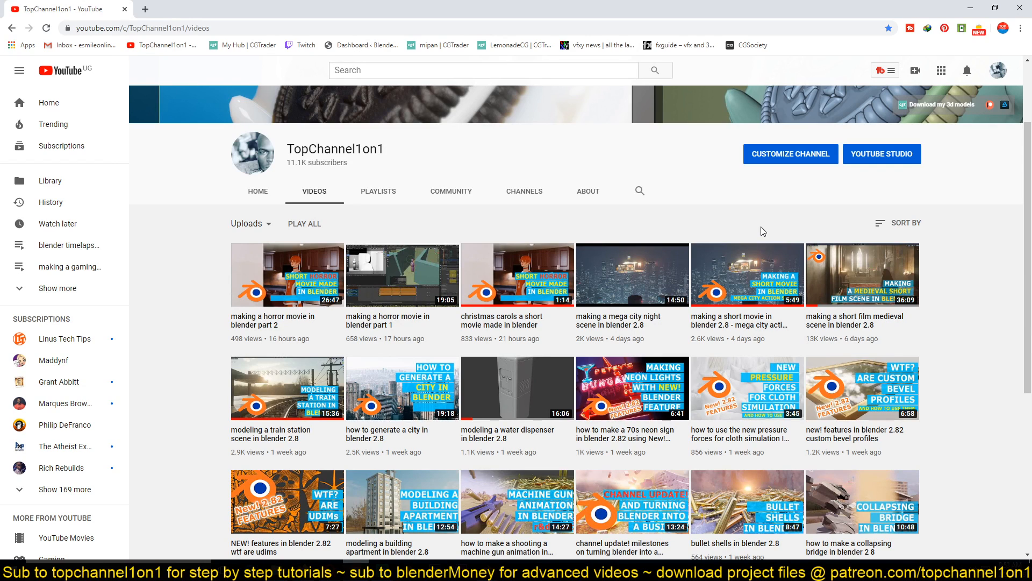
# - View the BlenderMoney and TopChannel1on1 channel pages in the two browser windows
pyautogui.click(303, 570)
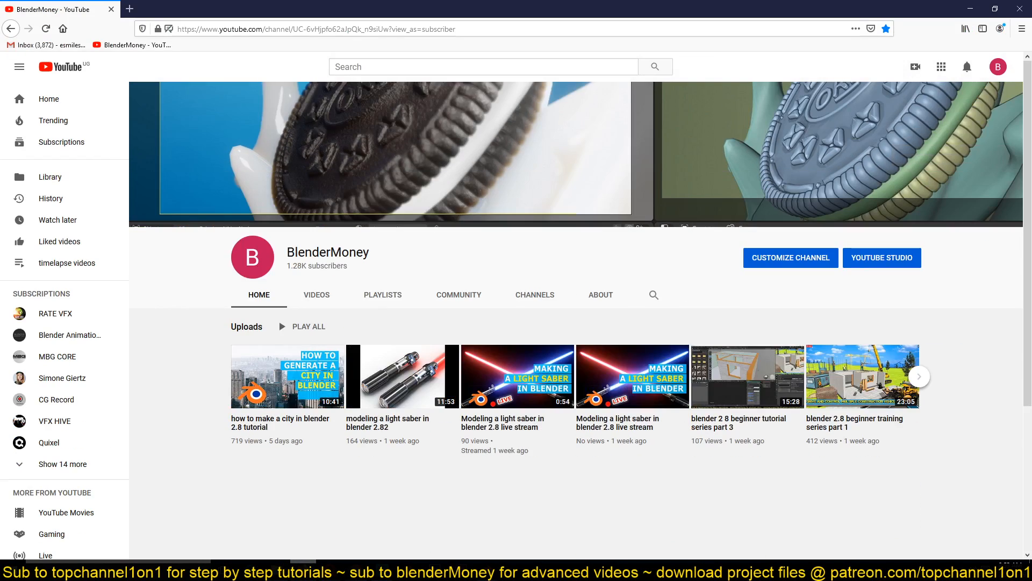
pyautogui.click(356, 570)
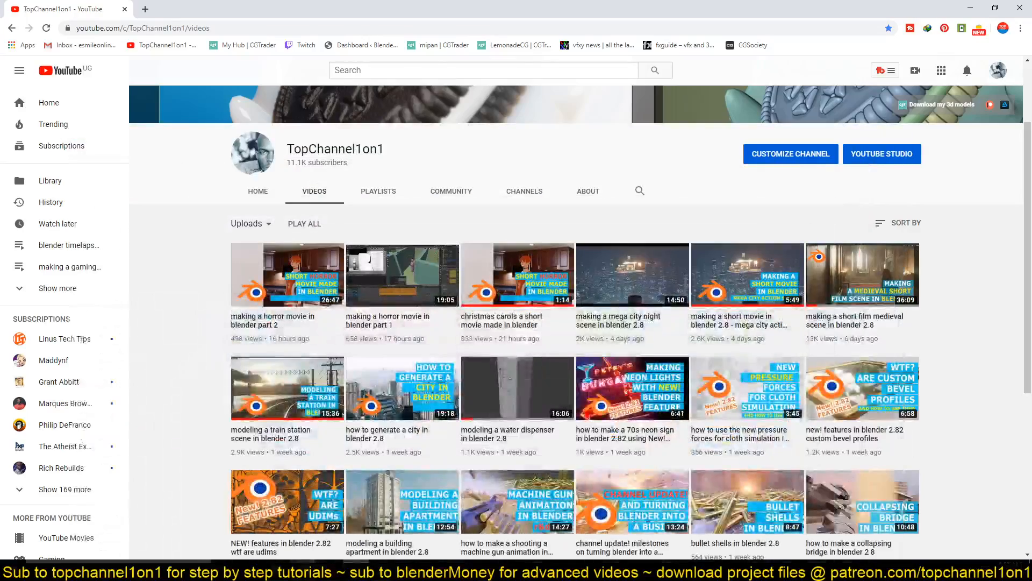
pyautogui.click(303, 570)
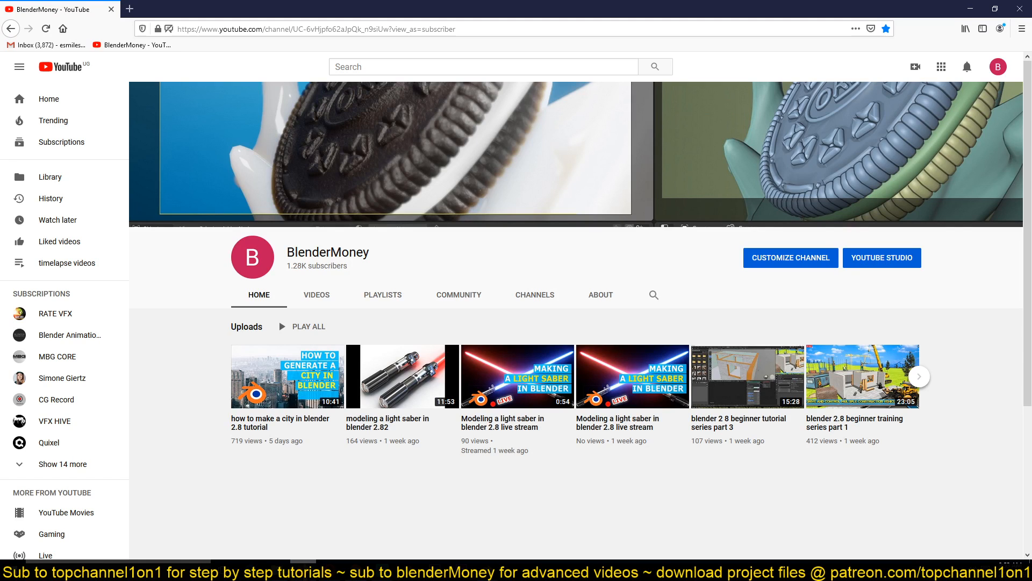
pyautogui.click(356, 570)
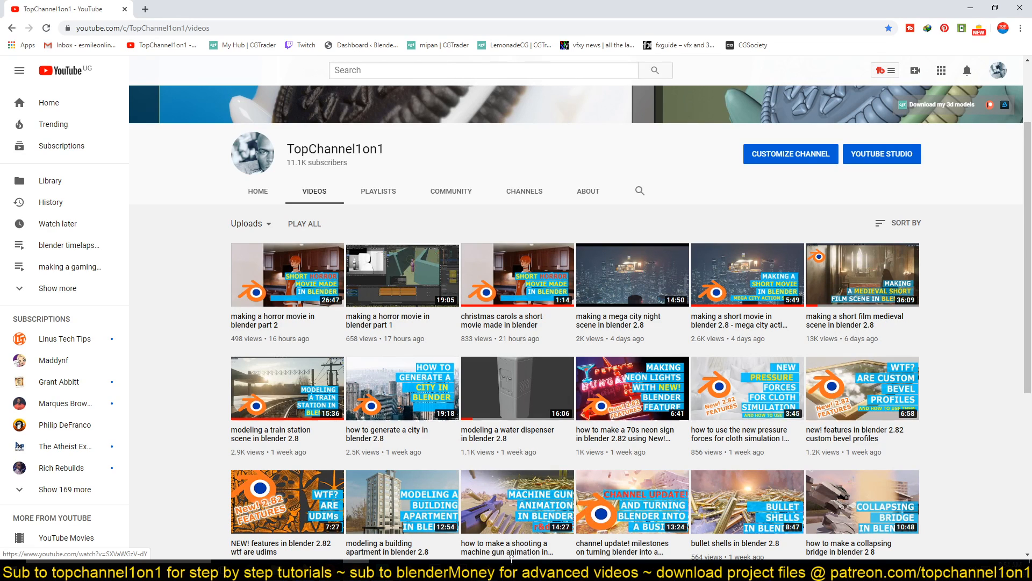
# - Switch to Blender's space movie scene and examine the separate lit towers outside the night city
pyautogui.moveTo(476, 570)
pyautogui.click(403, 482)
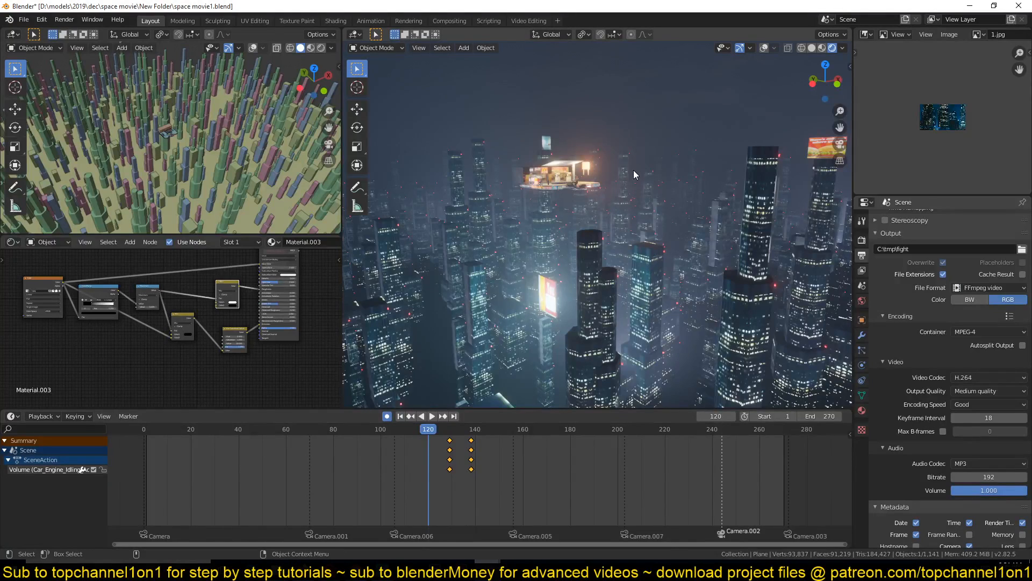
pyautogui.keyDown('shift'); pyautogui.moveTo(685, 289); pyautogui.dragTo(385, 259, button='middle'); pyautogui.keyUp('shift')
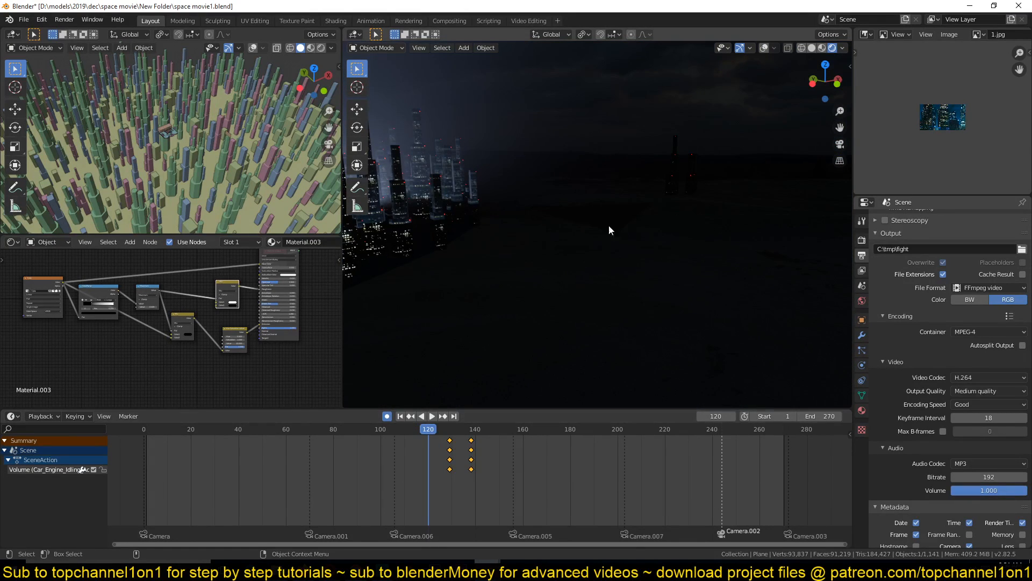
pyautogui.keyDown('shift'); pyautogui.moveTo(703, 143); pyautogui.dragTo(703, 235, button='middle'); pyautogui.keyUp('shift')
pyautogui.scroll(5, 710, 226)
pyautogui.click(771, 221)
pyautogui.press('KP_Decimal')
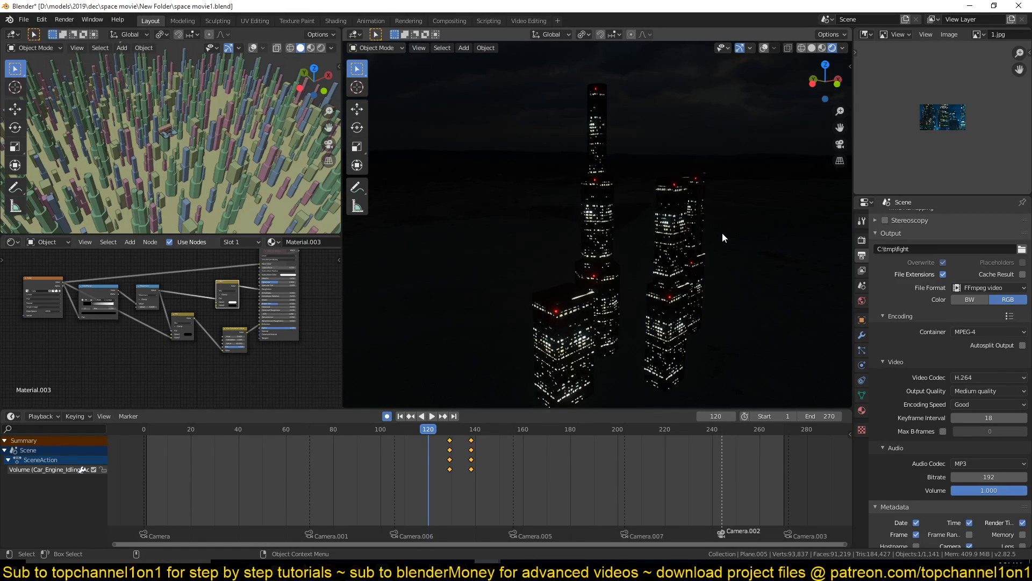
pyautogui.moveTo(718, 234); pyautogui.dragTo(401, 125, button='middle')
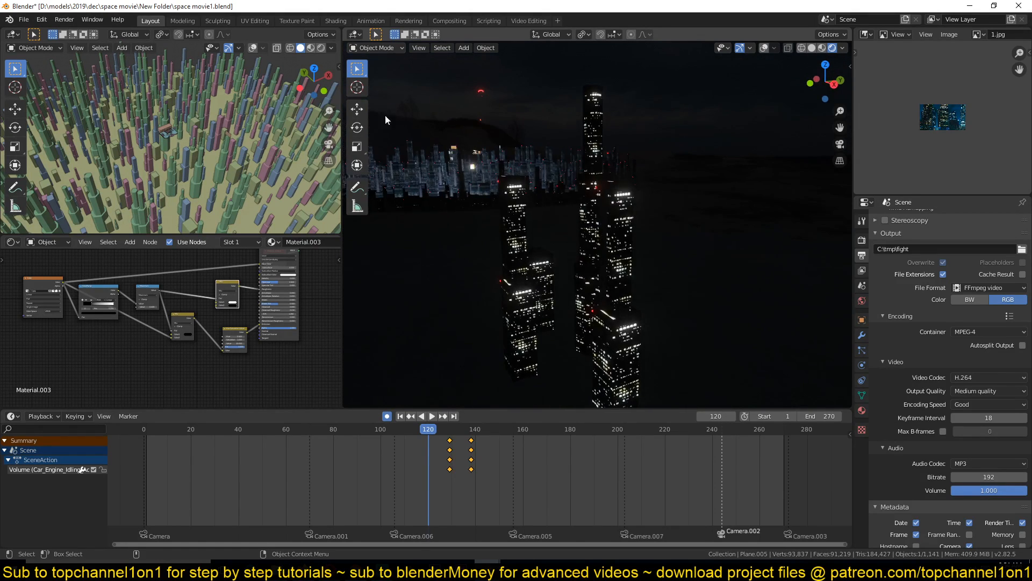
pyautogui.moveTo(518, 170); pyautogui.dragTo(630, 198, button='middle')
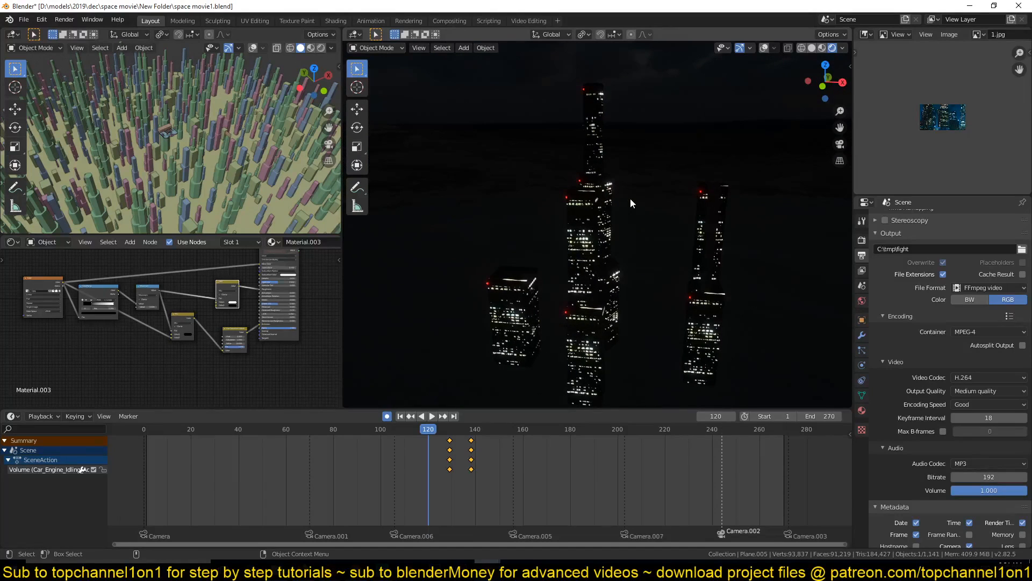
# - Show the separate towers in solid shading and examine the reference image of city buildings
pyautogui.rightClick(630, 199)
pyautogui.click(630, 199)
pyautogui.press('z')
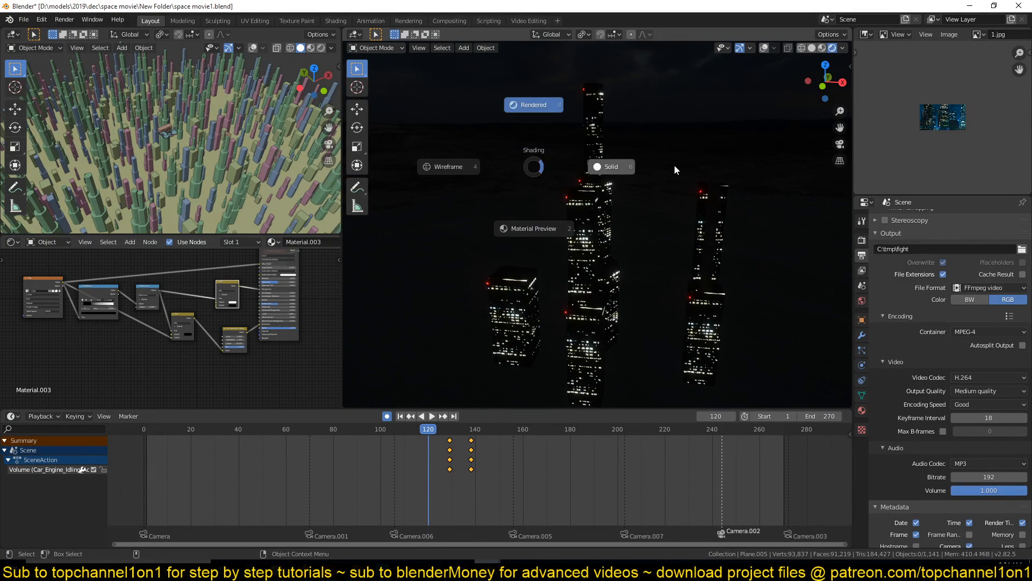
pyautogui.click(660, 165)
pyautogui.scroll(3, 940, 124)
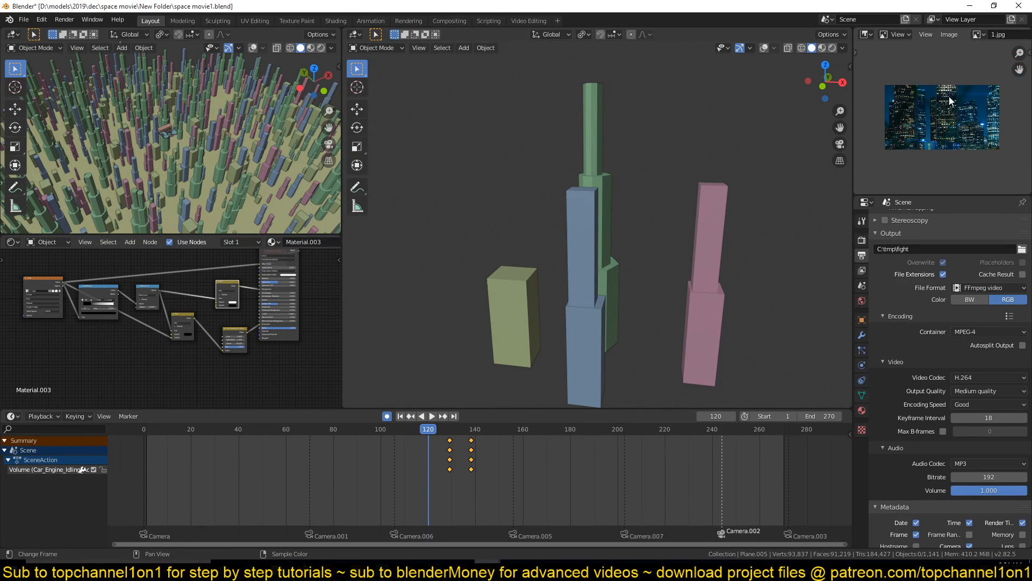
# - Switch to the new default Blender scene and import the city photo 1.jpg into the 3D viewport
pyautogui.click(521, 512)
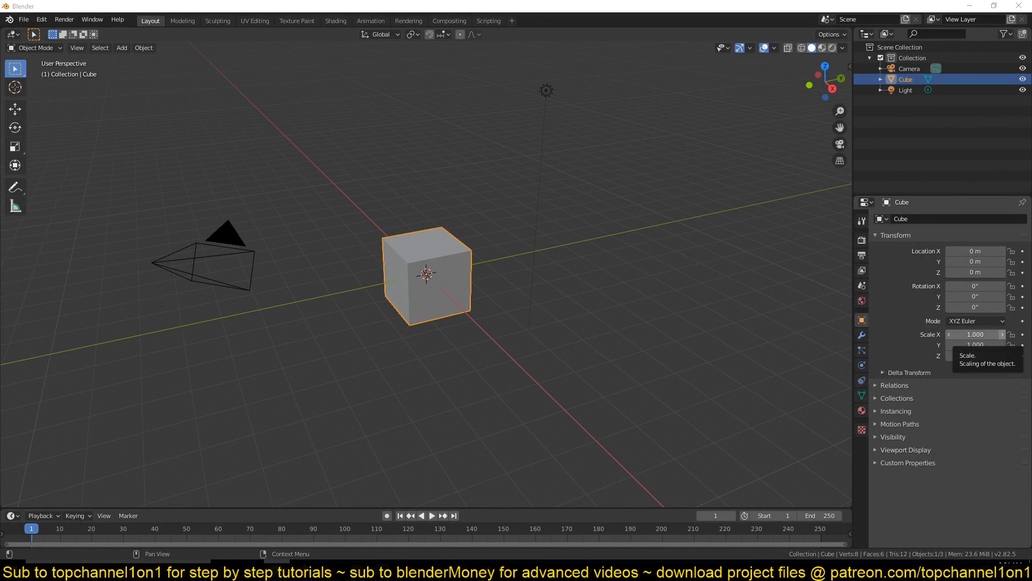
pyautogui.moveTo(0, 258); pyautogui.dragTo(371, 144)
pyautogui.click(500, 217)
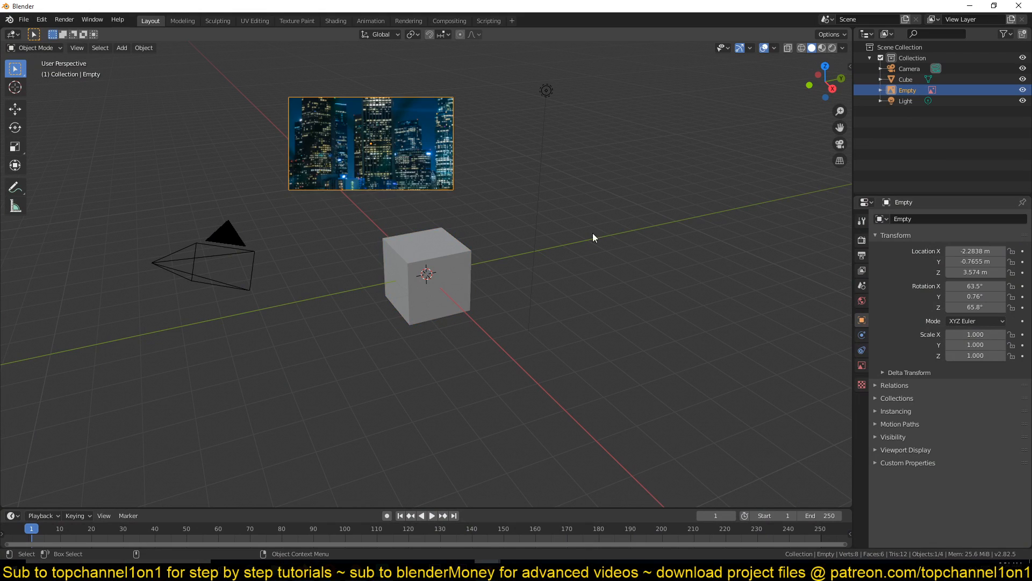
# - Replace the outliner with an Image Editor displaying 1.jpg and delete the imported image empty
pyautogui.click(867, 34)
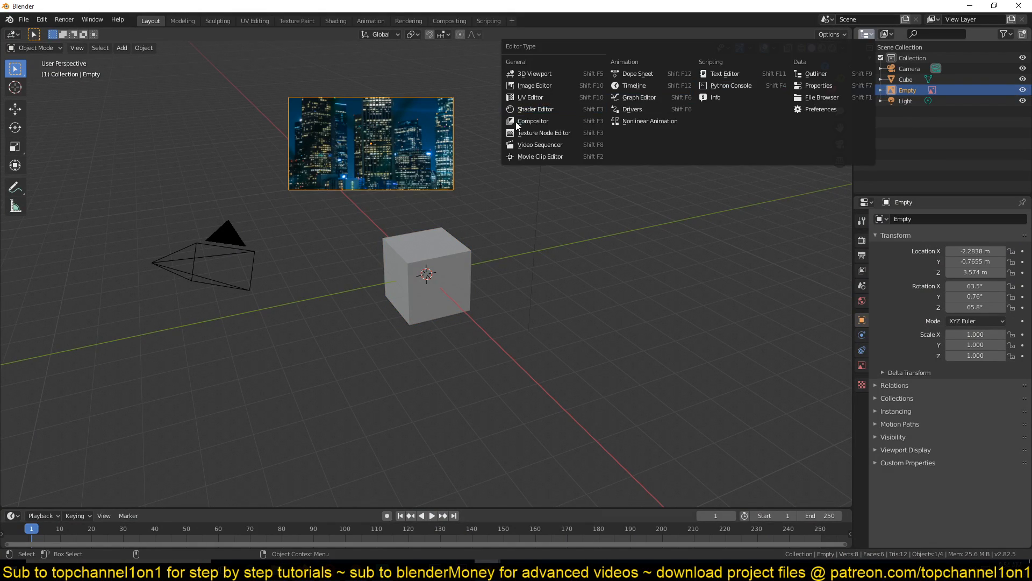
pyautogui.click(544, 85)
pyautogui.click(977, 34)
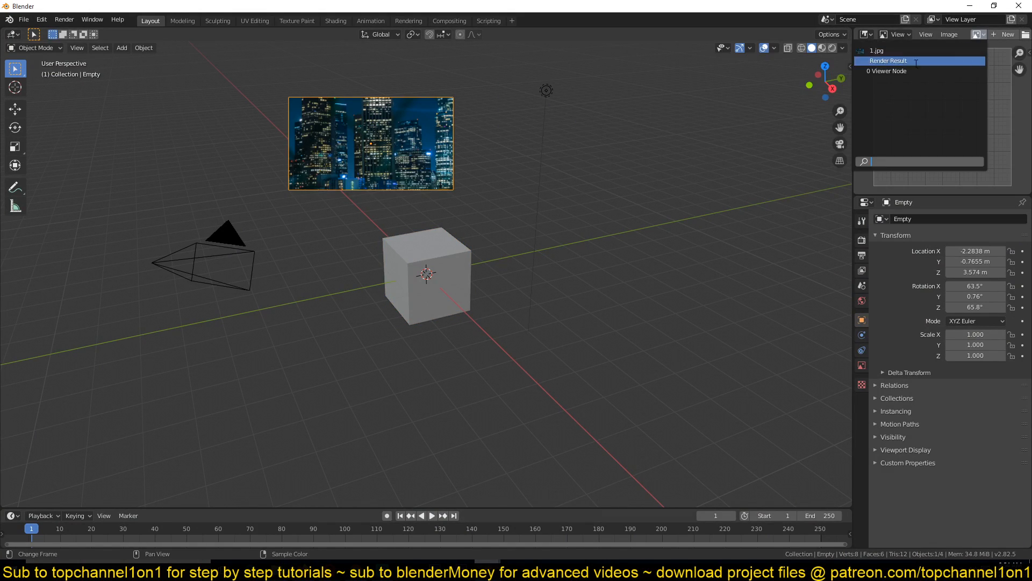
pyautogui.click(902, 51)
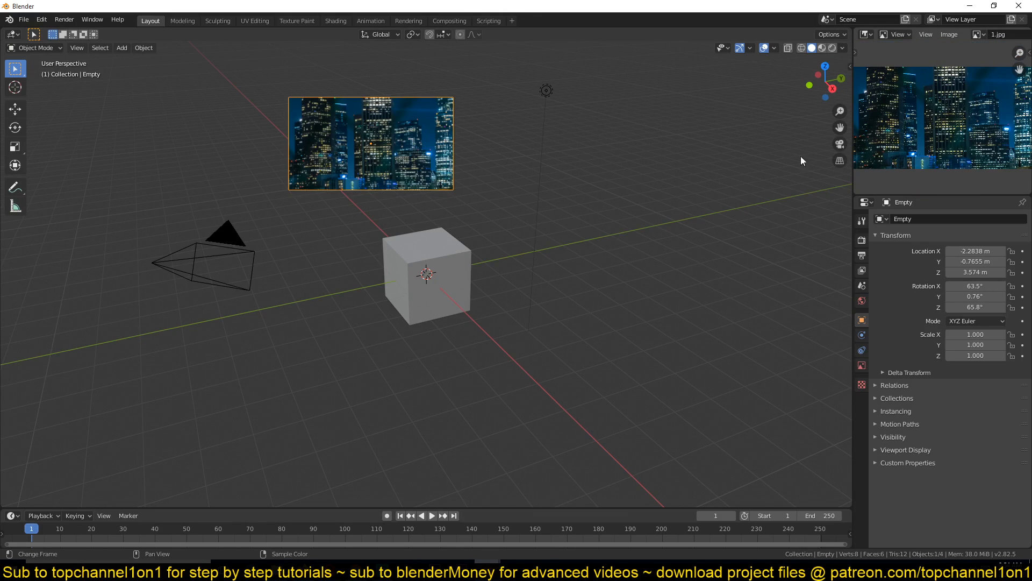
pyautogui.press('Delete')
# - Set the 3D view to front orthographic and split it into one large and two smaller areas
pyautogui.press('KP_1')
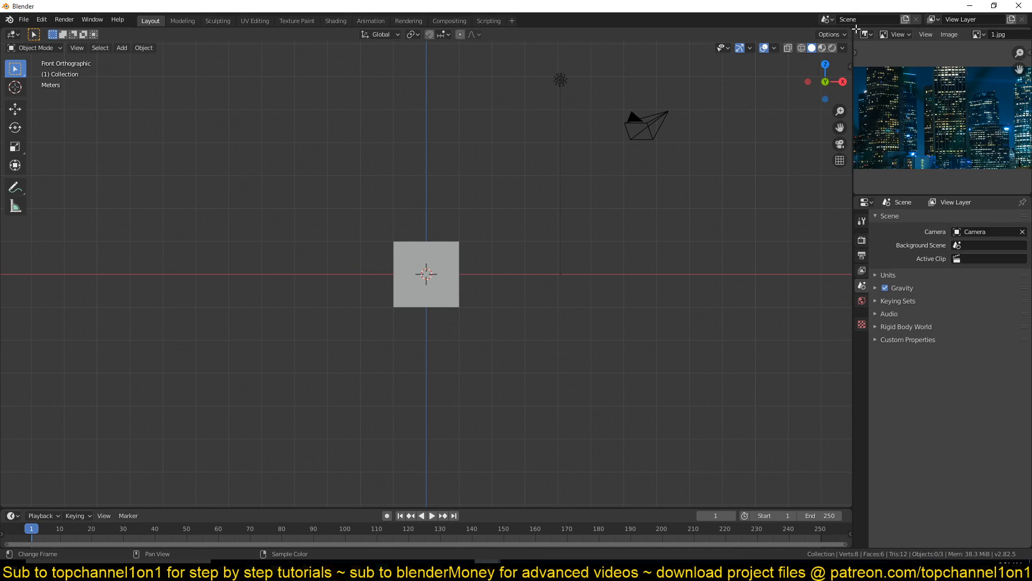
pyautogui.moveTo(850, 28); pyautogui.dragTo(339, 384)
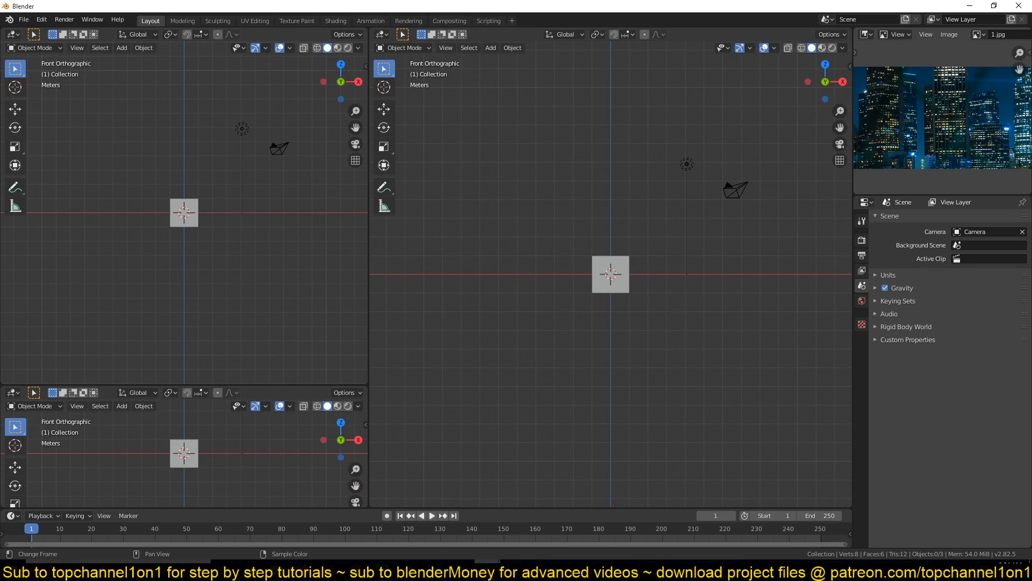
# - Enable Screencast Keys for the large 3D viewport
pyautogui.press('n')
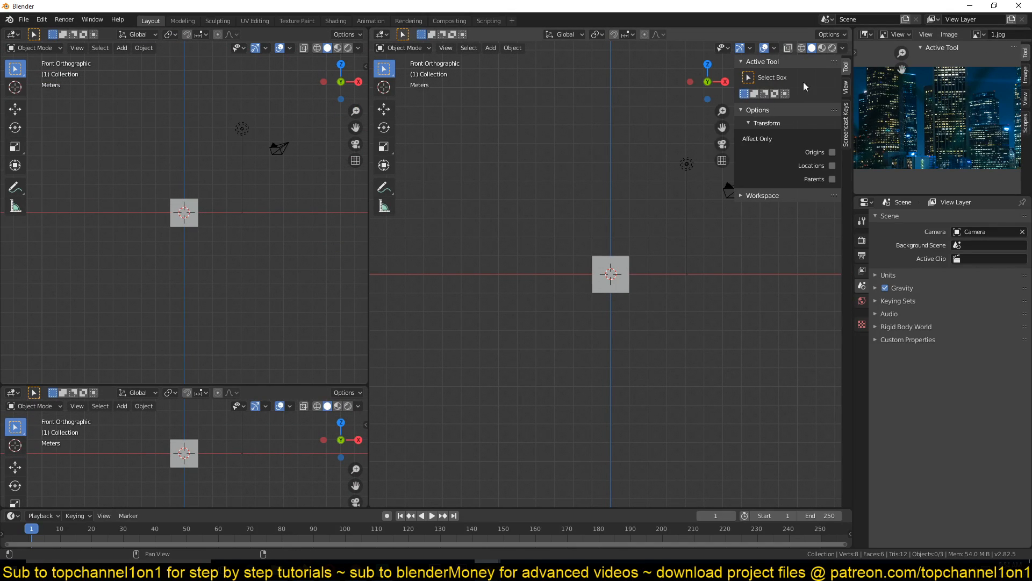
pyautogui.click(843, 132)
pyautogui.press('n')
pyautogui.click(673, 199)
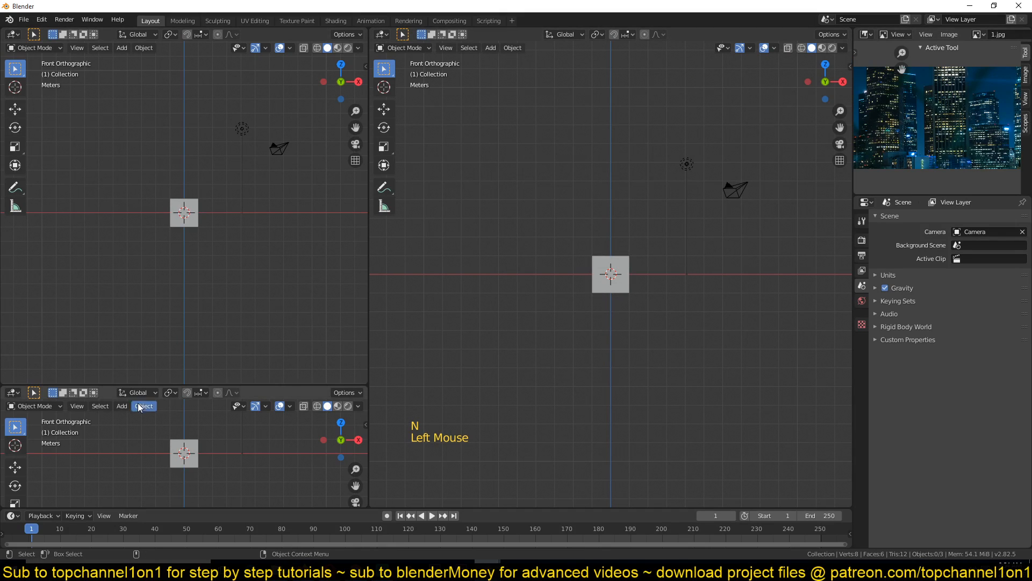
# - Turn the smallest viewport into a Shader Editor with its sidebar hidden and enlarge that area
pyautogui.click(13, 393)
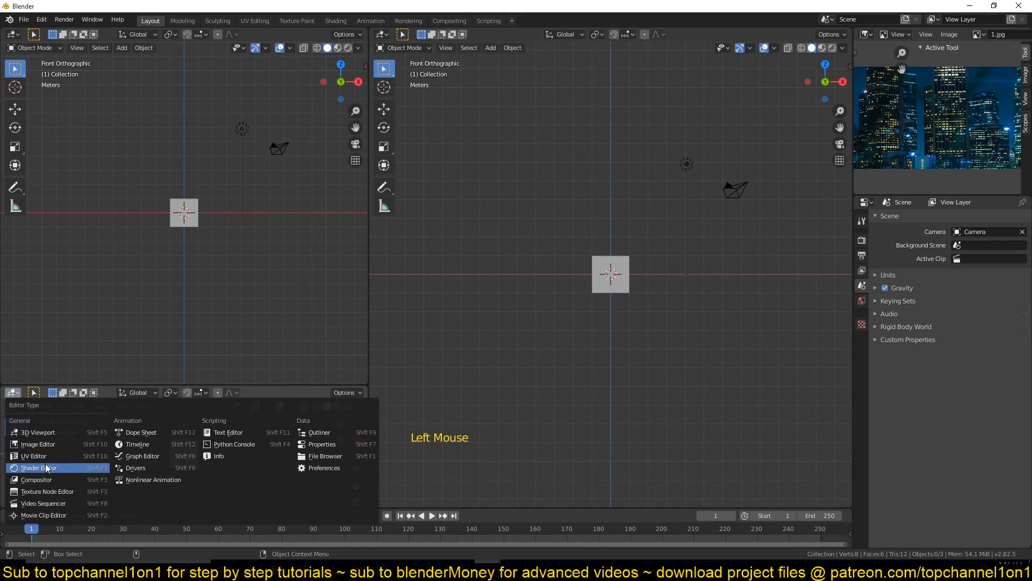
pyautogui.click(67, 466)
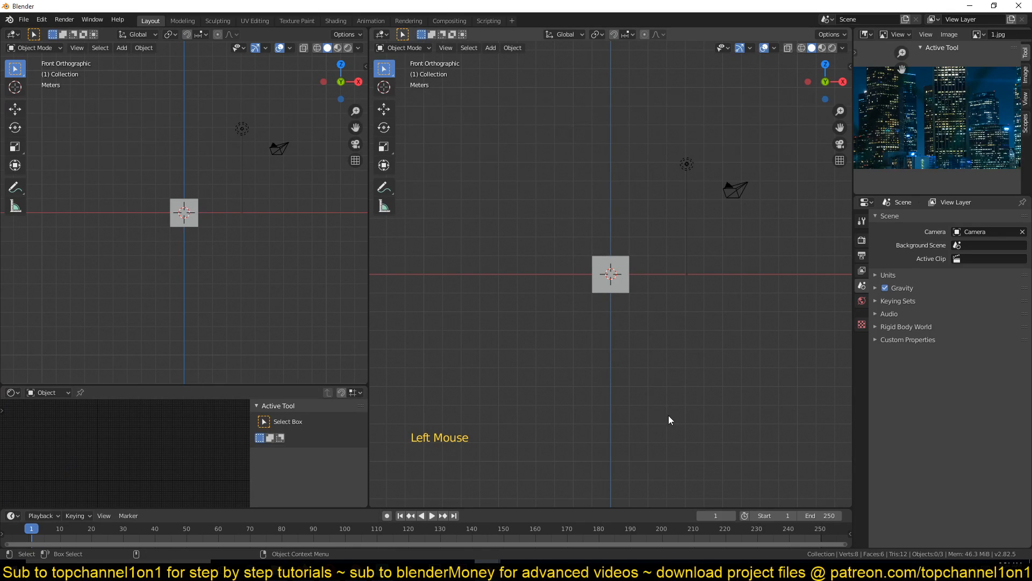
pyautogui.press('n')
pyautogui.press('n')
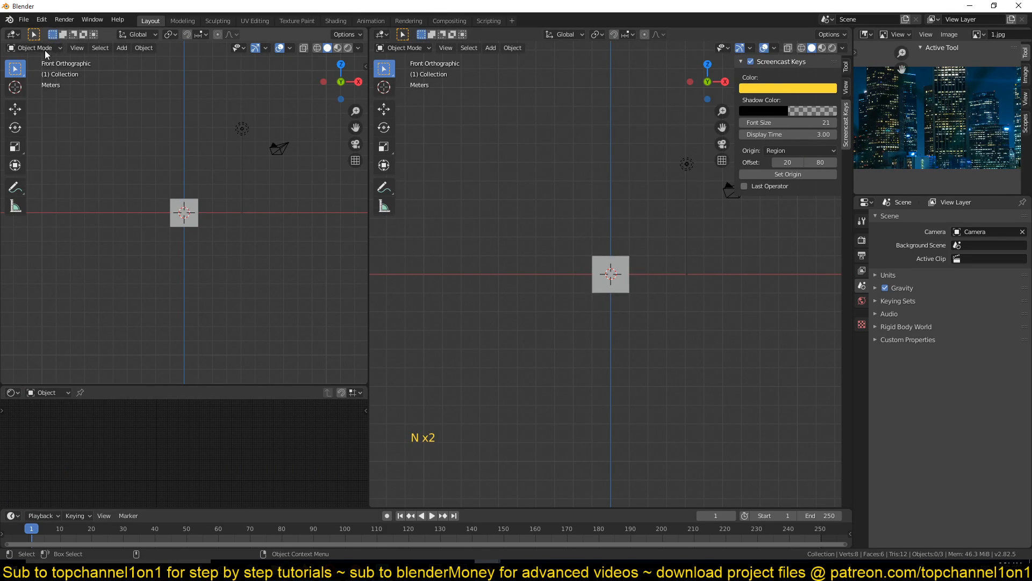
pyautogui.moveTo(255, 385); pyautogui.dragTo(269, 230)
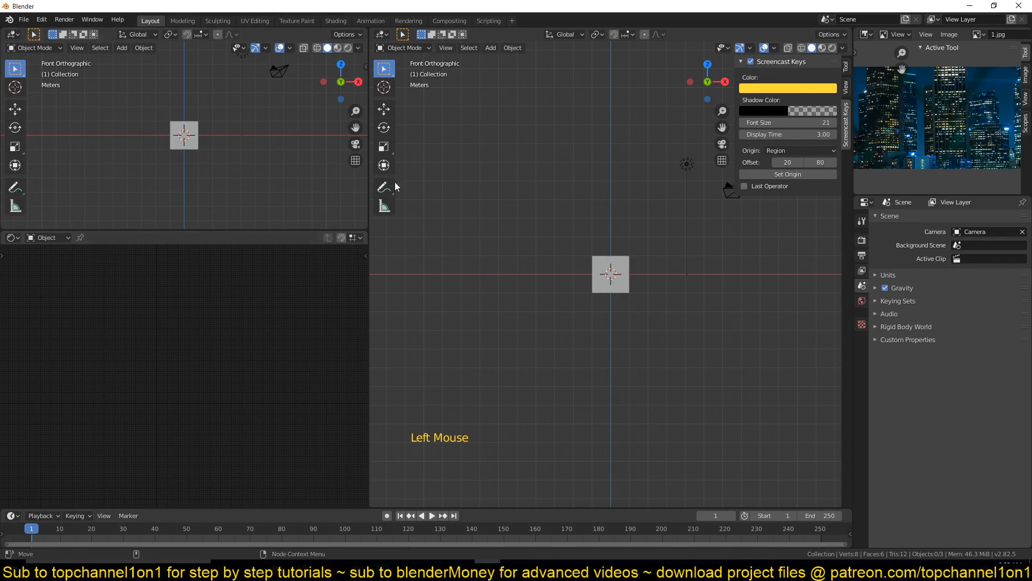
# - Turn the remaining small viewport into a UV Editor displaying 1.jpg and bring up the cube's material nodes
pyautogui.click(13, 34)
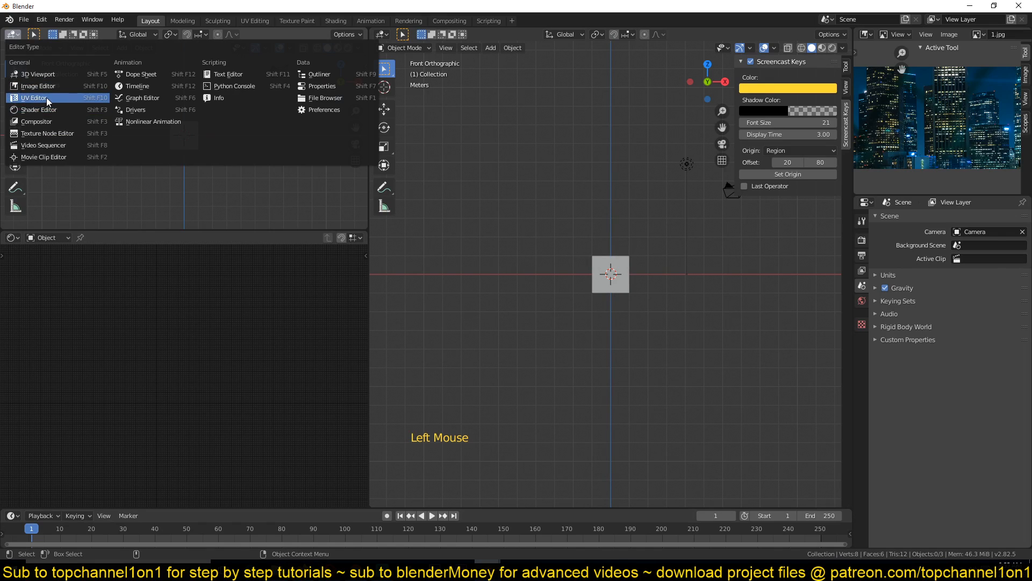
pyautogui.click(47, 99)
pyautogui.click(621, 283)
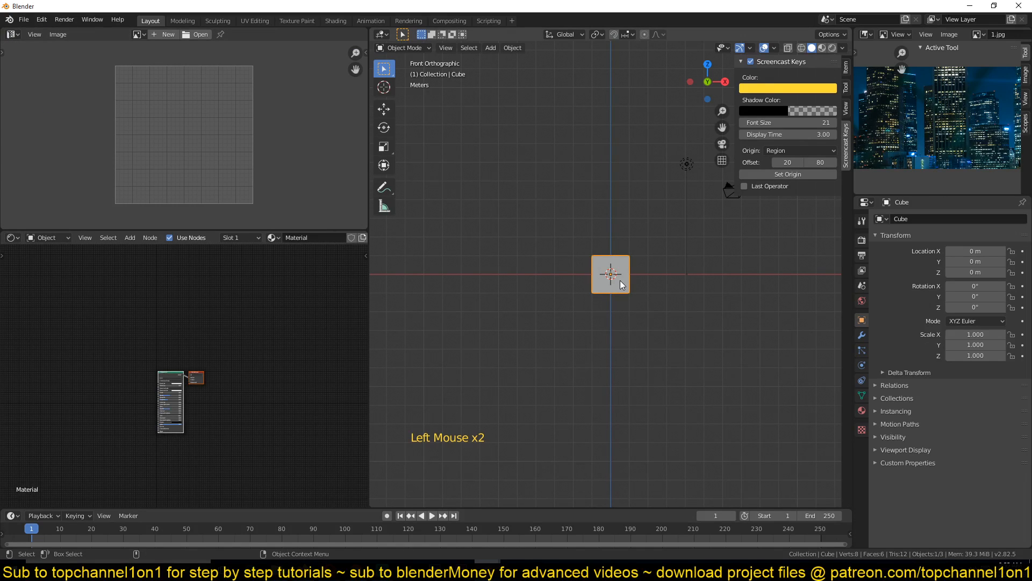
pyautogui.press('KP_Decimal')
pyautogui.click(138, 34)
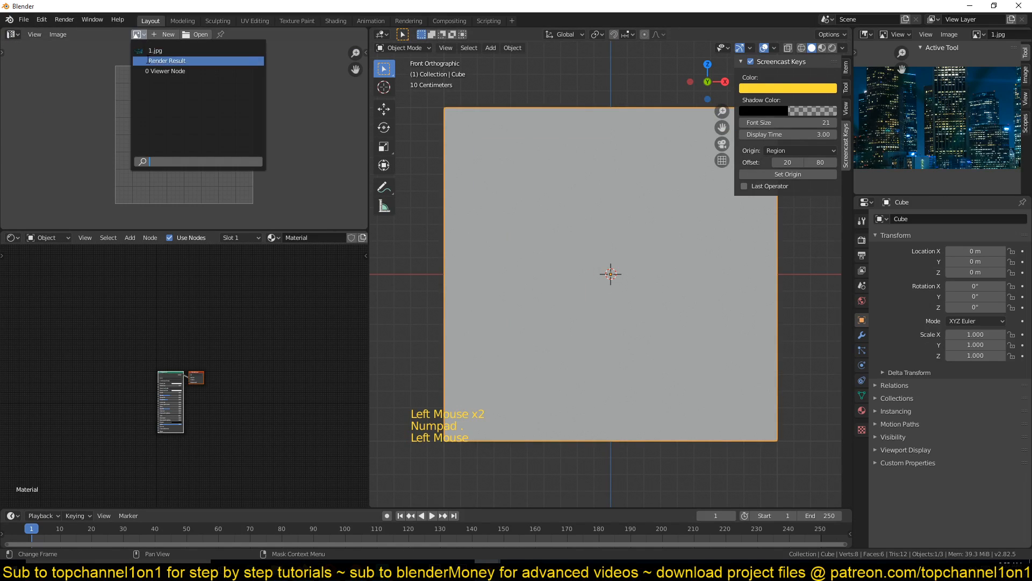
pyautogui.click(155, 50)
pyautogui.scroll(-6, 183, 134)
pyautogui.scroll(12, 185, 371)
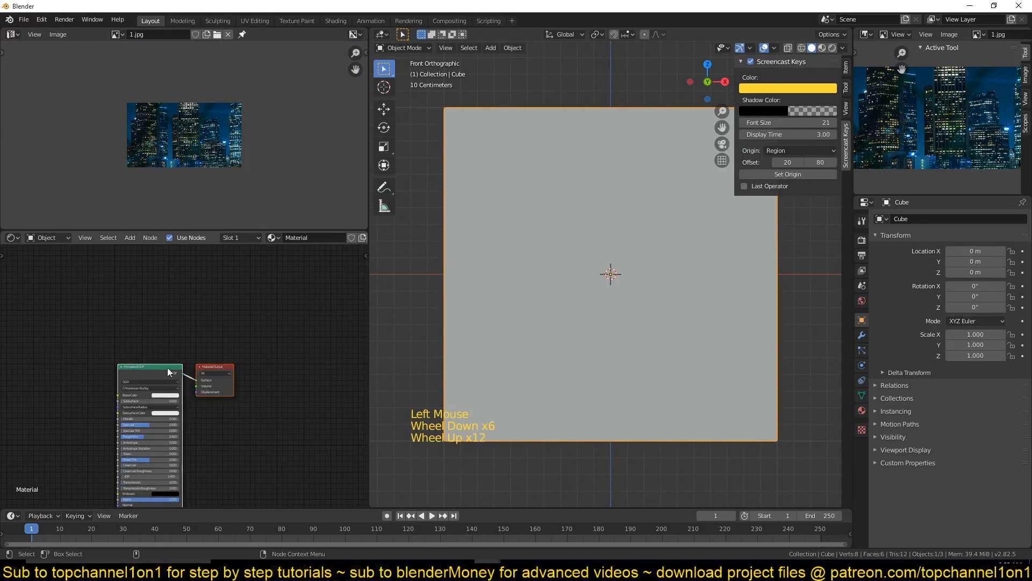
pyautogui.moveTo(185, 368); pyautogui.dragTo(294, 303, button='middle')
pyautogui.click(186, 324)
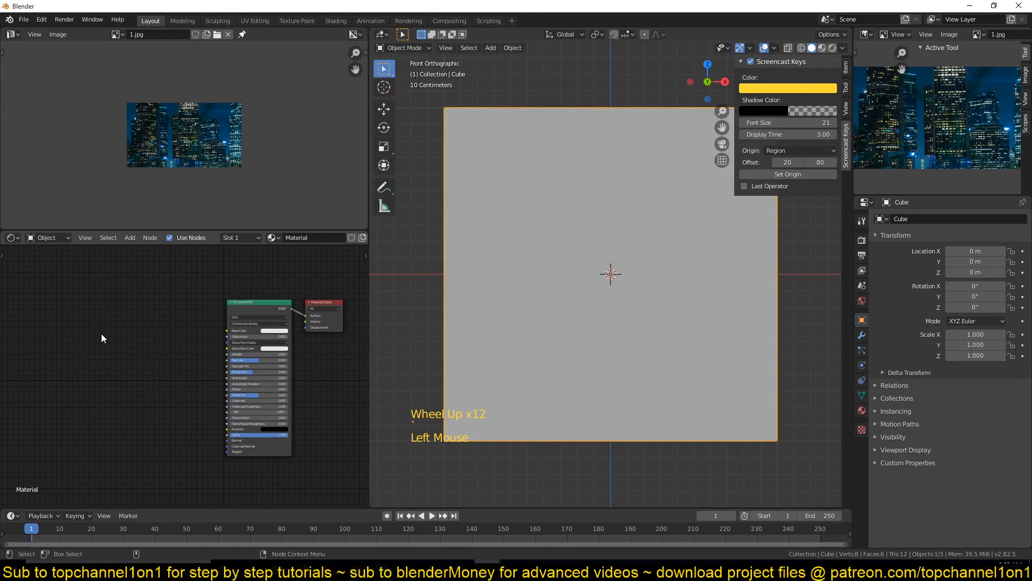
pyautogui.hotkey('shift', 'a')
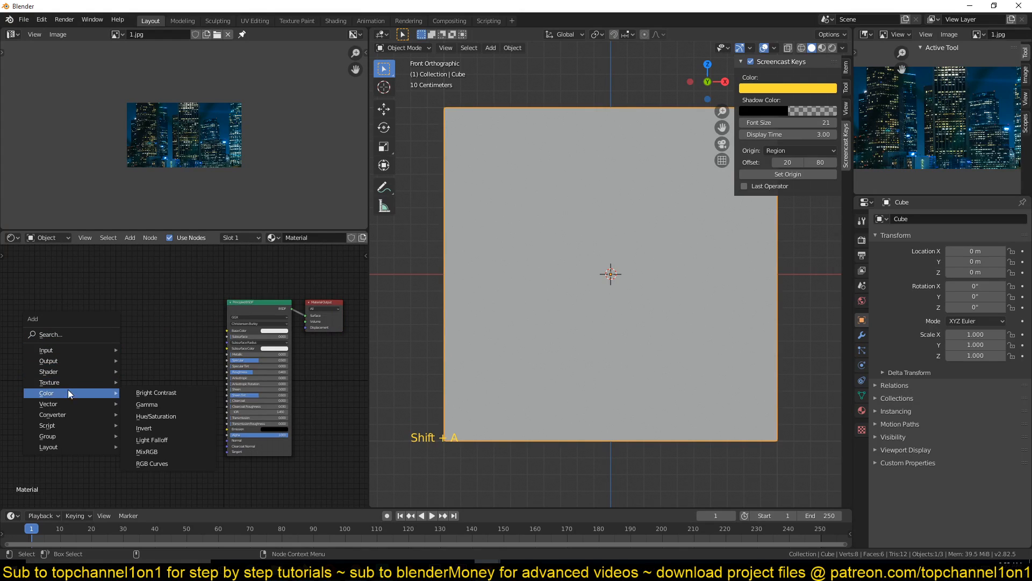
pyautogui.moveTo(49, 383)
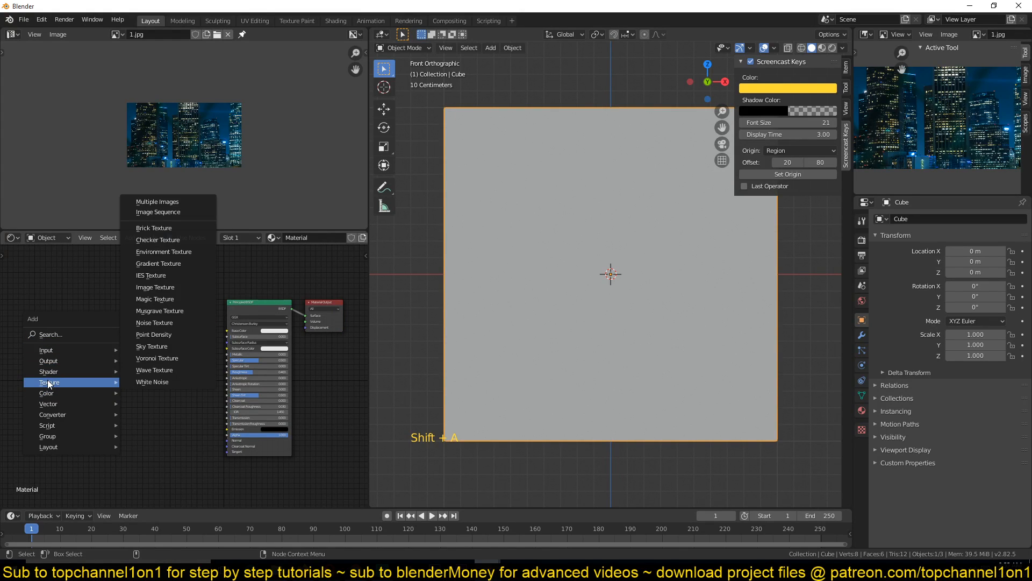
pyautogui.rightClick(48, 382)
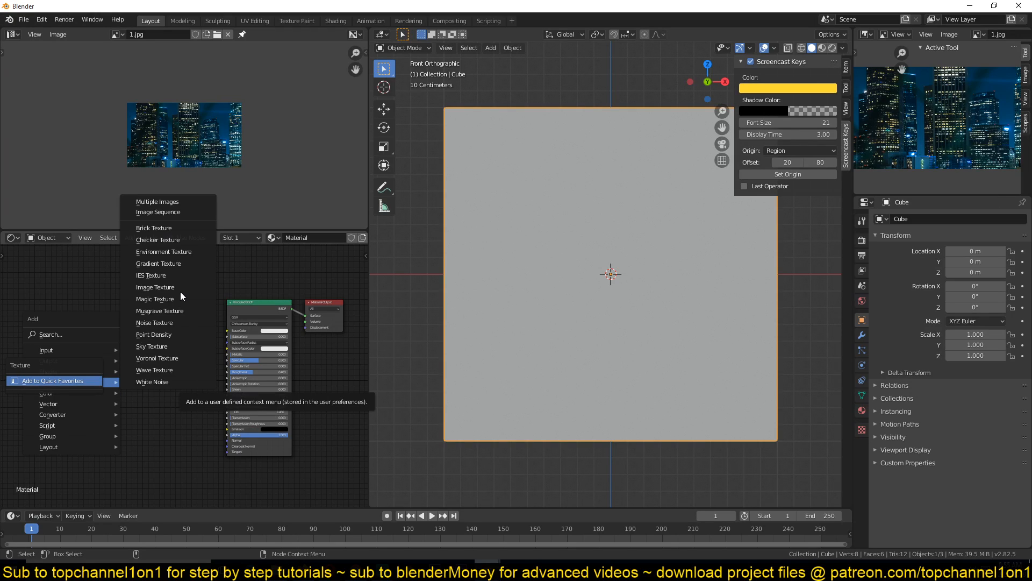
pyautogui.click(72, 280)
pyautogui.hotkey('shift', 'a')
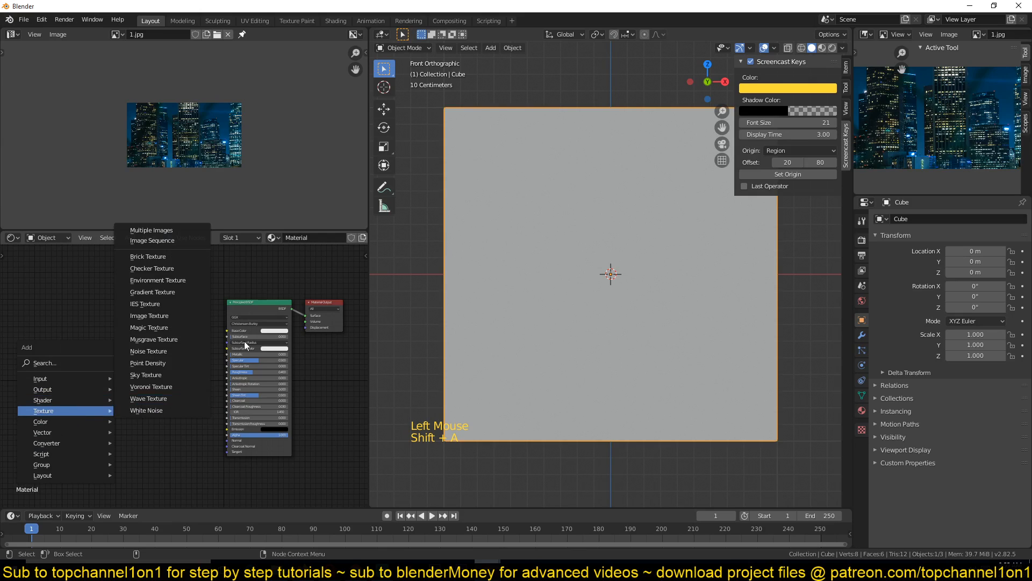
# - Add an Image Texture node to the cube's material, placed in front of the Principled BSDF node
pyautogui.hotkey('shift', 'a')
pyautogui.moveTo(78, 425)
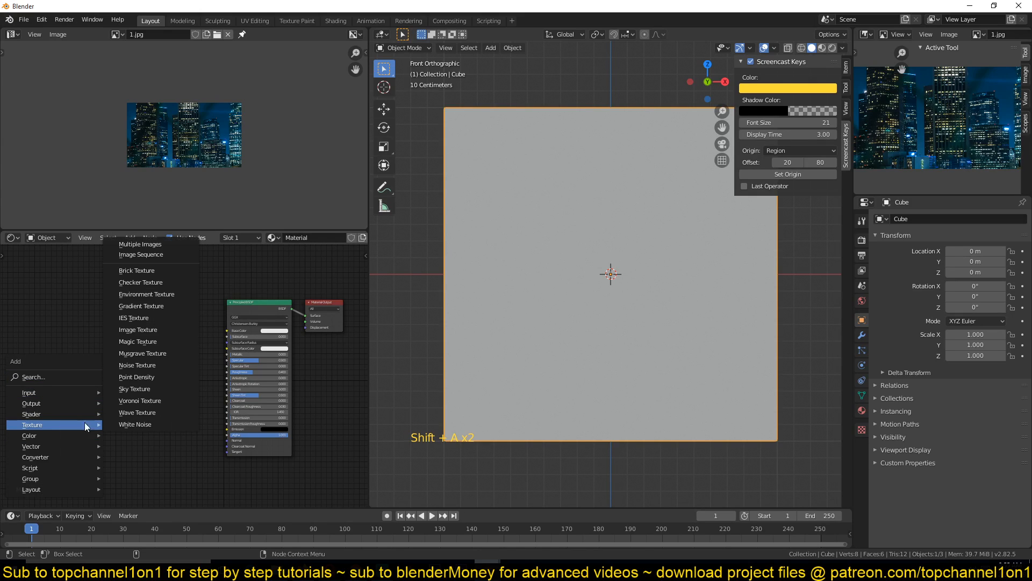
pyautogui.click(156, 329)
pyautogui.click(110, 352)
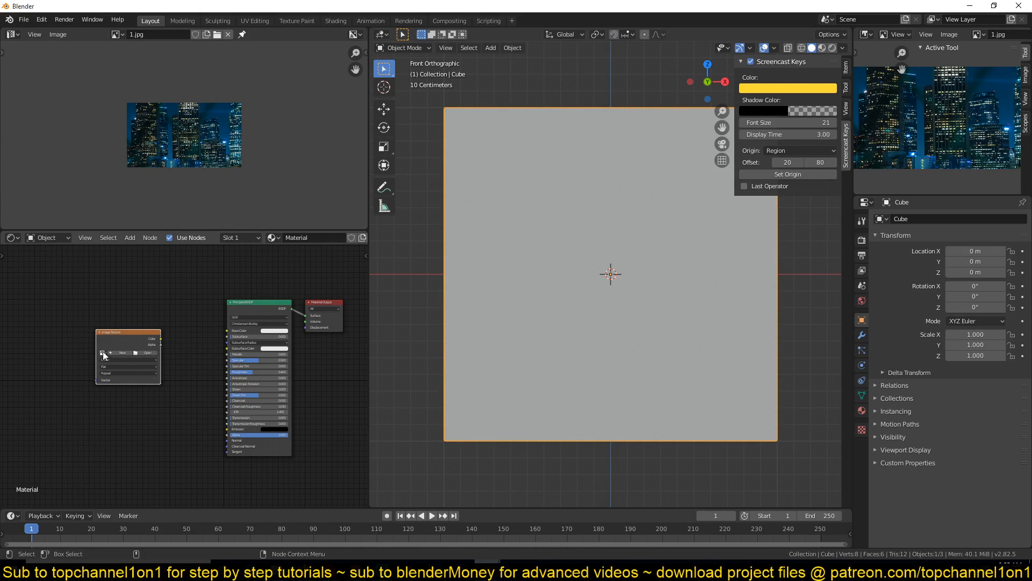
# - Load 1.jpg into the Image Texture node and route its color through a viewer shader to the Material Output
pyautogui.click(103, 353)
pyautogui.click(115, 364)
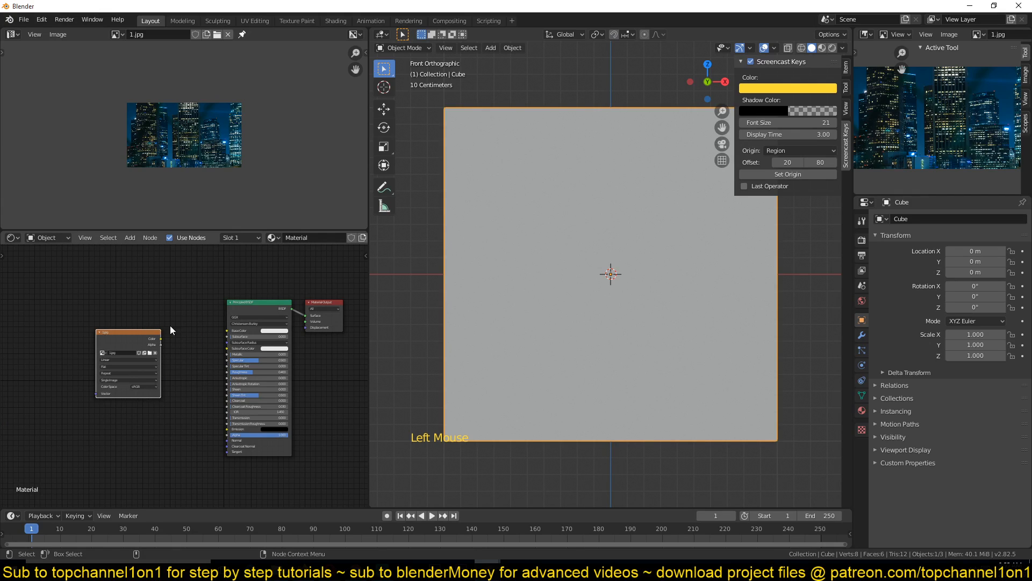
pyautogui.keyDown('ctrl'); pyautogui.keyDown('shift'); pyautogui.click(144, 336); pyautogui.keyUp('shift'); pyautogui.keyUp('ctrl')
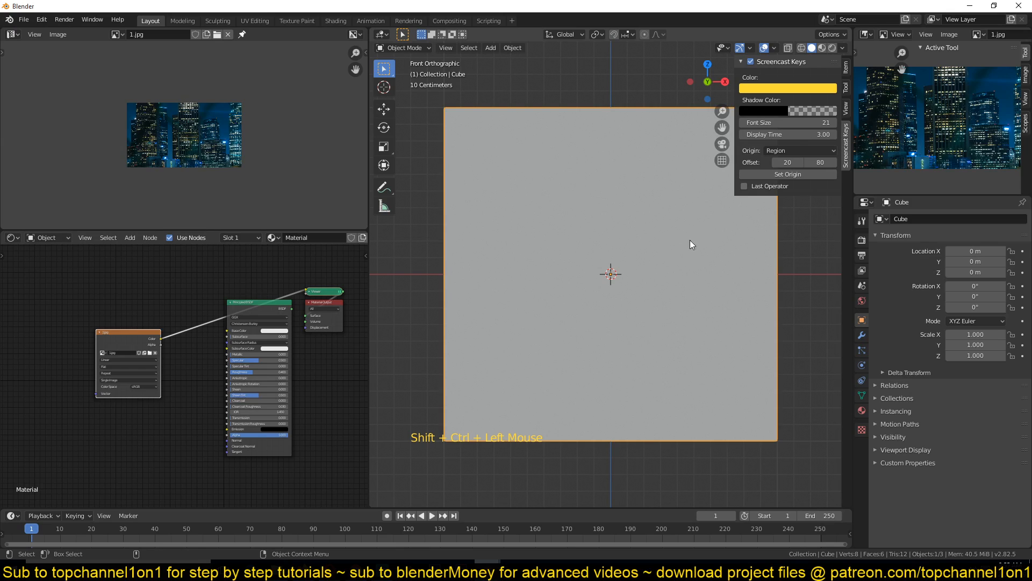
# - Hide the 3D viewport's sidebar and display the cube in Material Preview shading from a perspective angle
pyautogui.press('n')
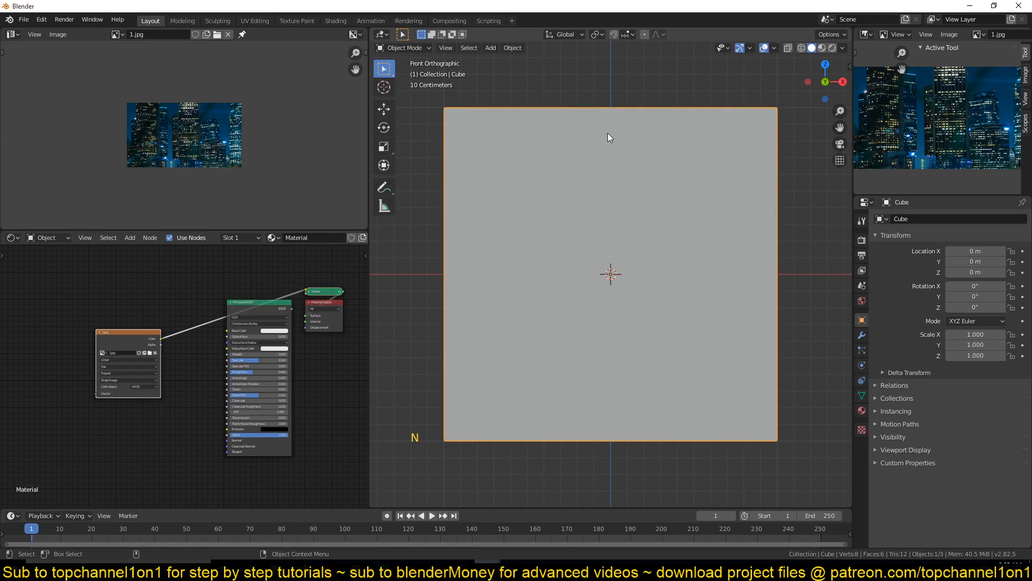
pyautogui.press('`')
pyautogui.scroll(-4, 631, 189)
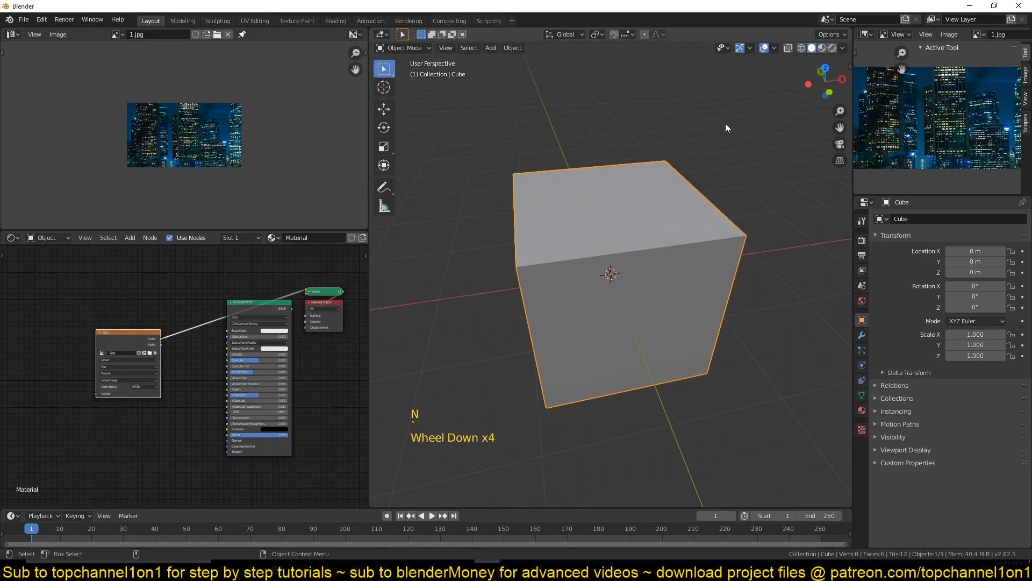
pyautogui.click(823, 48)
pyautogui.moveTo(575, 215)
pyautogui.mouseDown(button='middle')
pyautogui.moveTo(624, 225)
pyautogui.moveTo(604, 212)
pyautogui.moveTo(568, 227)
pyautogui.moveTo(585, 250)
pyautogui.mouseUp(button='middle')
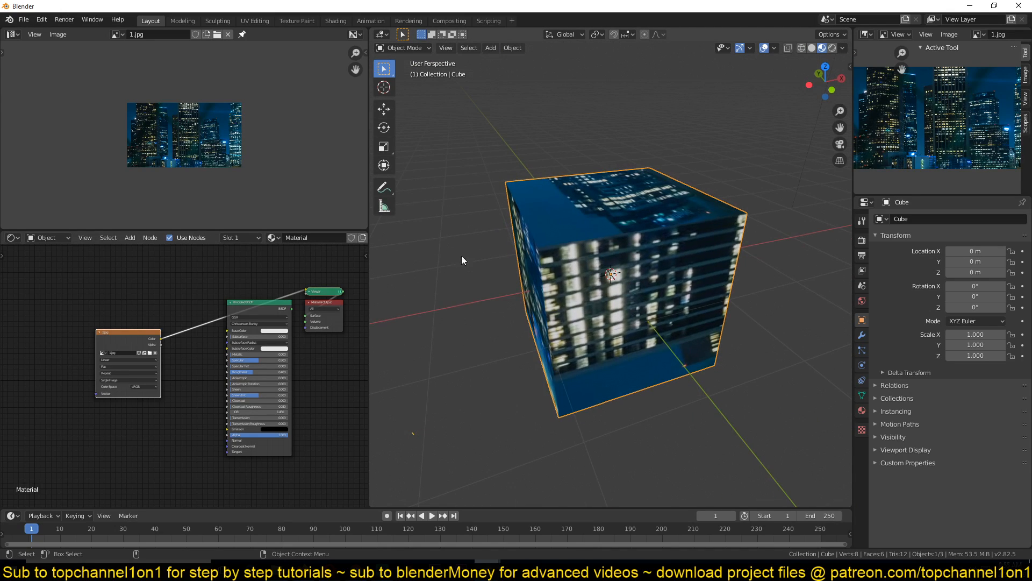
pyautogui.scroll(1, 490, 275)
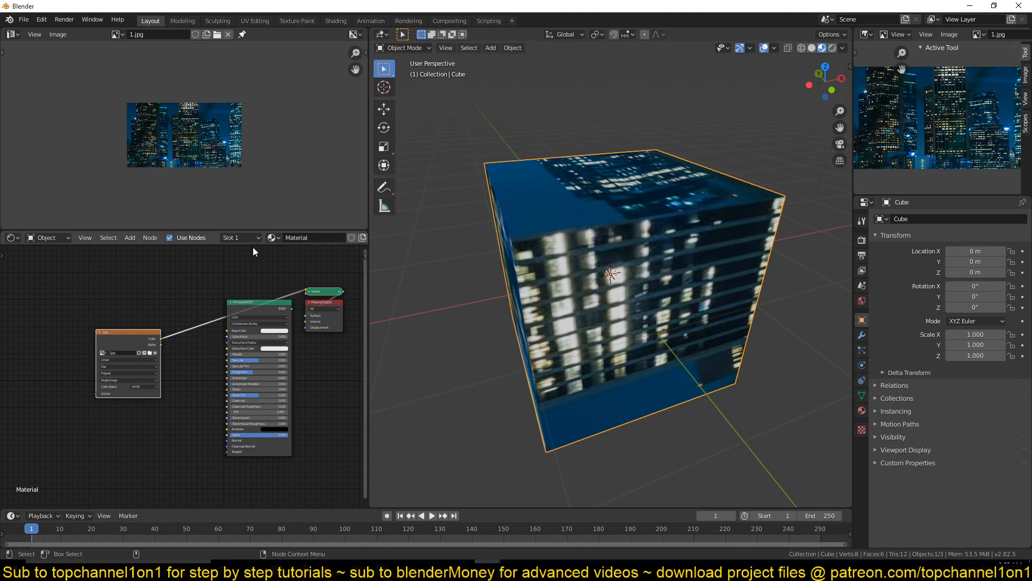
pyautogui.scroll(-2, 575, 214)
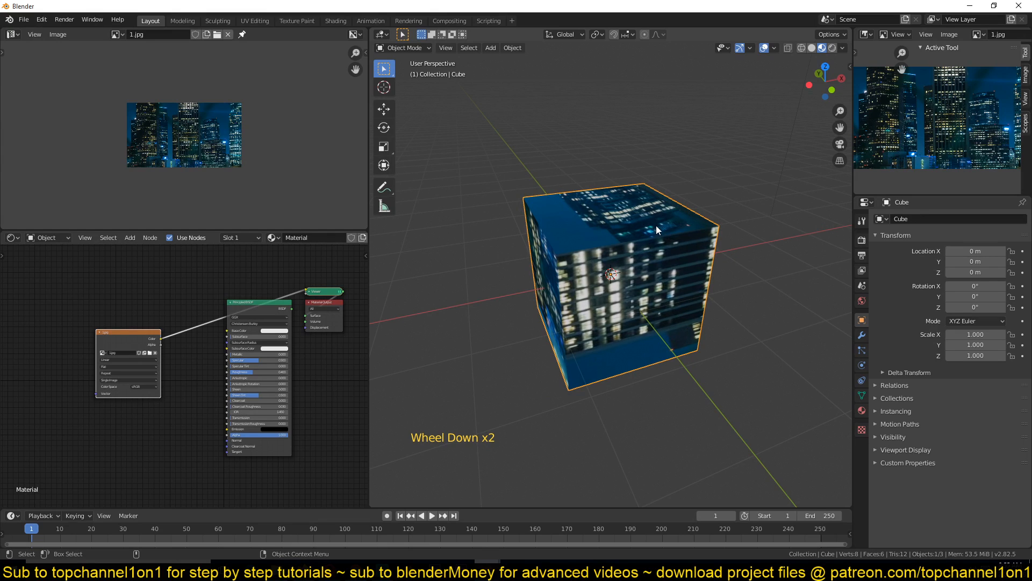
# - In Edit Mode with wireframe shading, delete the cube's vertices on the +X side, leaving a single upright face
pyautogui.click(656, 241)
pyautogui.press('Tab')
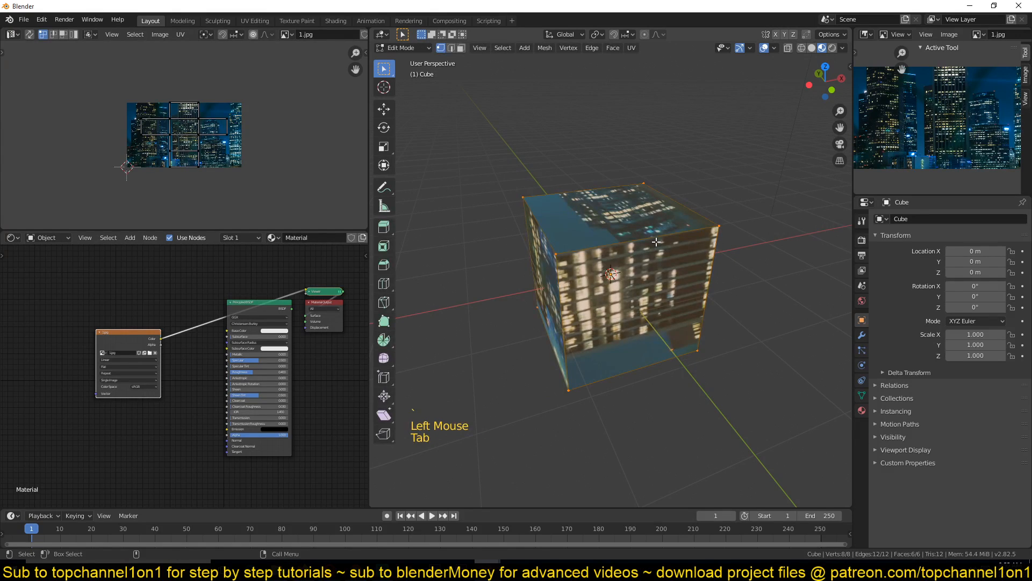
pyautogui.press('KP_1')
pyautogui.press('z')
pyautogui.hotkey('alt', 'a')
pyautogui.press('b')
pyautogui.moveTo(638, 127); pyautogui.dragTo(804, 500)
pyautogui.press('x')
pyautogui.click(613, 108)
pyautogui.press('`')
pyautogui.moveTo(525, 199); pyautogui.dragTo(639, 218, button='middle')
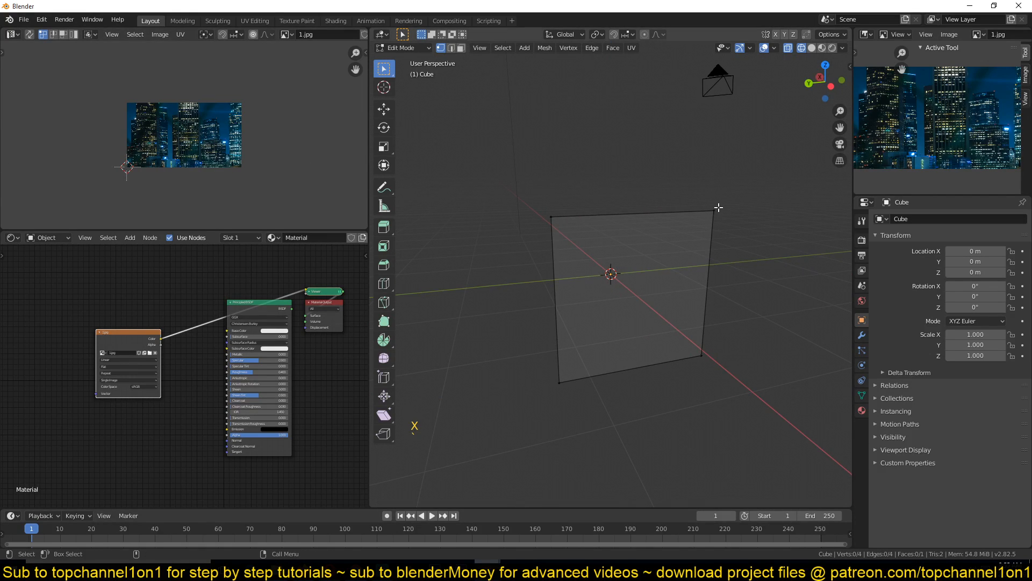
# - Unwrap the remaining face in Material Preview shading and select its whole UV island over the city photo
pyautogui.click(821, 48)
pyautogui.press('a')
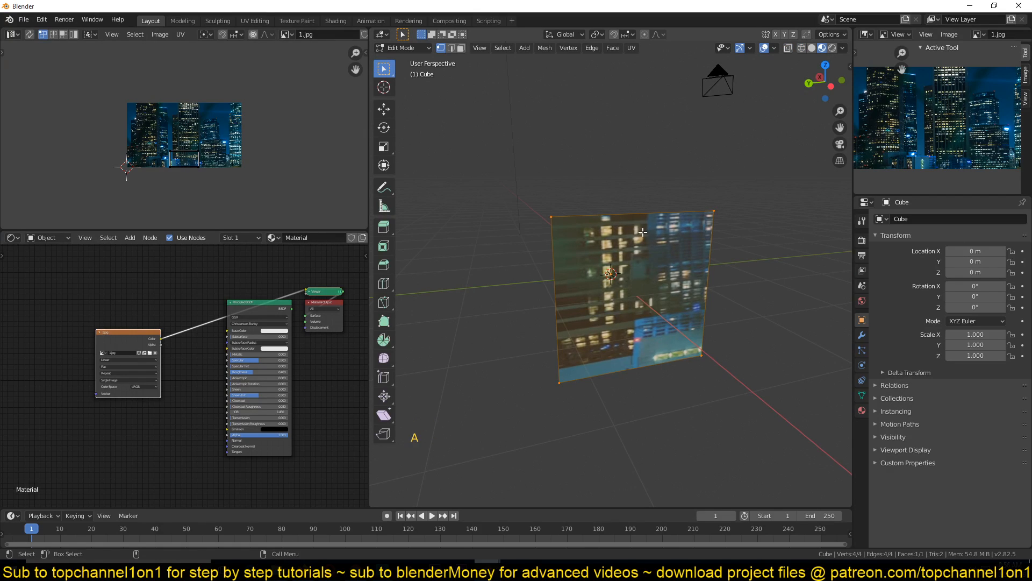
pyautogui.press('u')
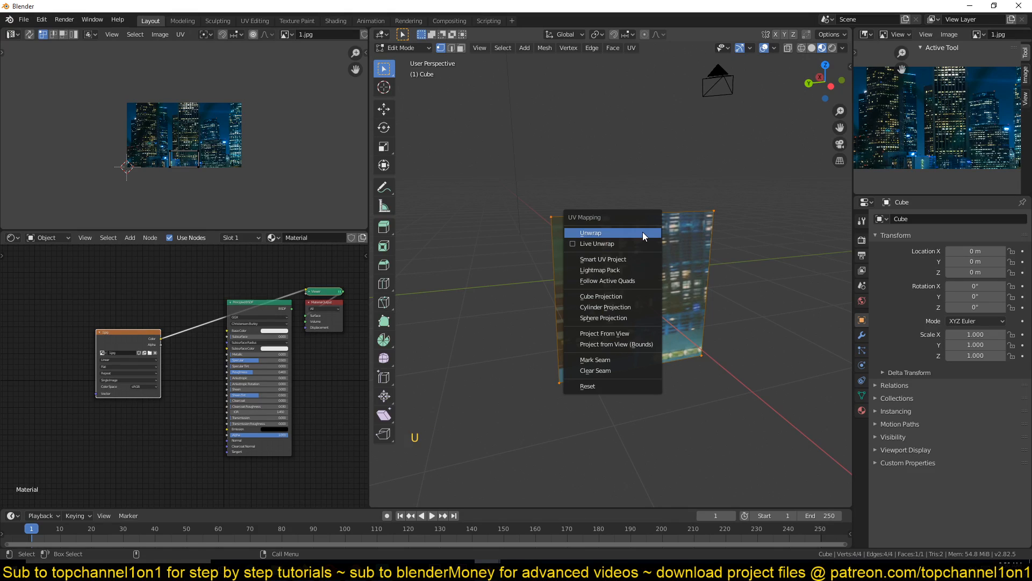
pyautogui.click(643, 231)
pyautogui.scroll(2, 188, 133)
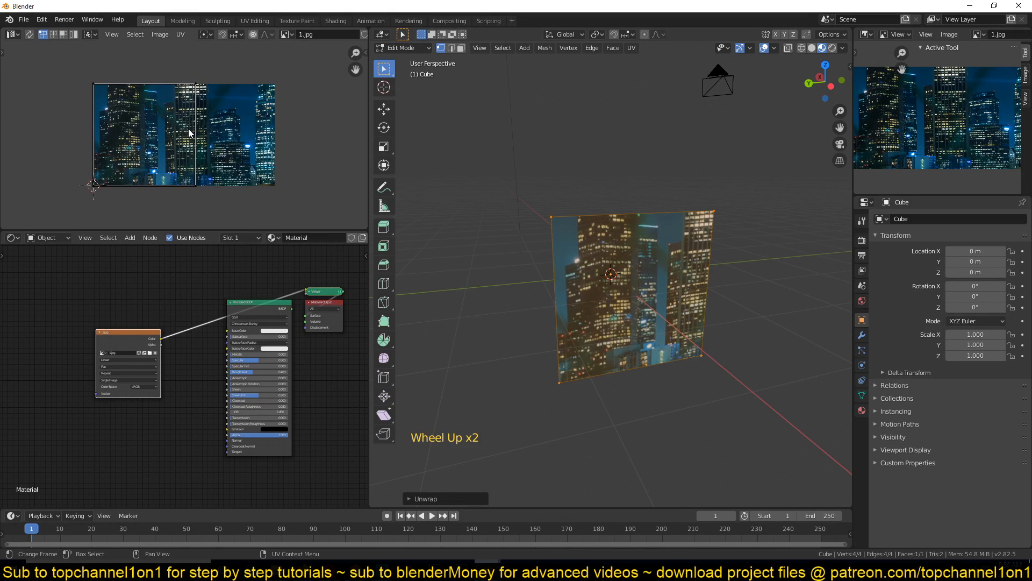
pyautogui.moveTo(189, 133); pyautogui.dragTo(204, 160, button='middle')
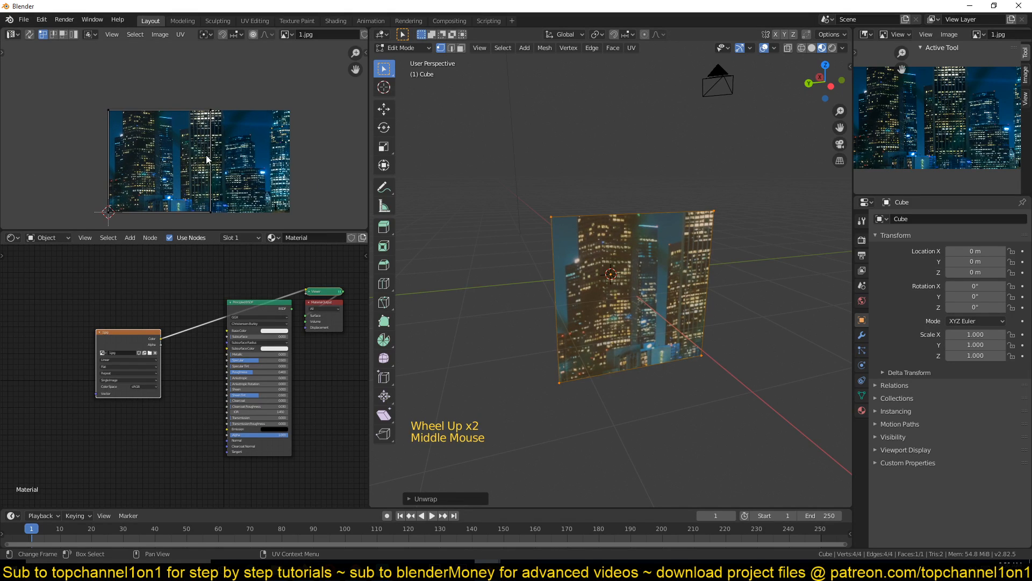
pyautogui.scroll(4, 207, 159)
pyautogui.scroll(-1, 207, 156)
pyautogui.scroll(-2, 215, 116)
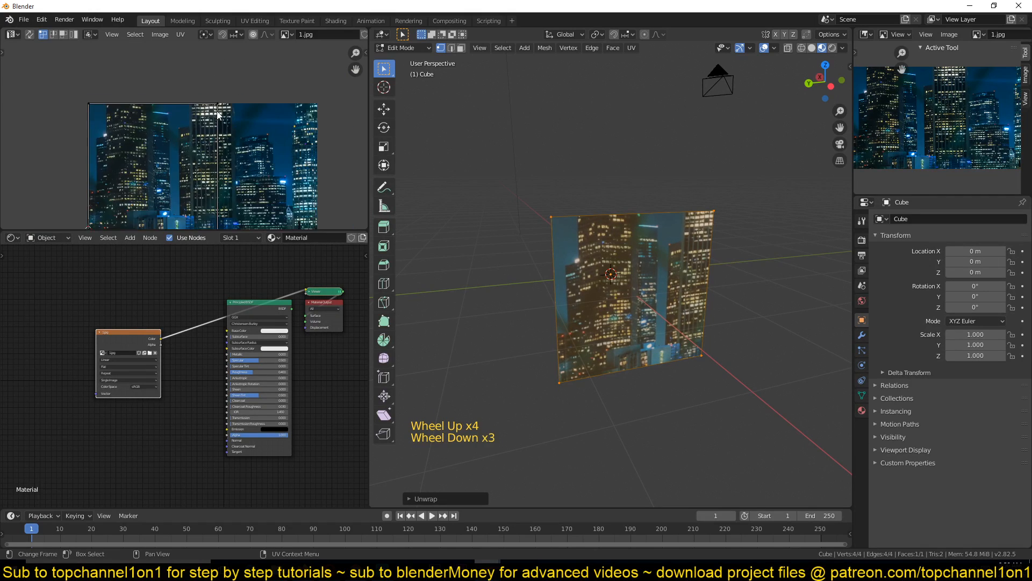
pyautogui.scroll(-1, 216, 118)
pyautogui.press('a')
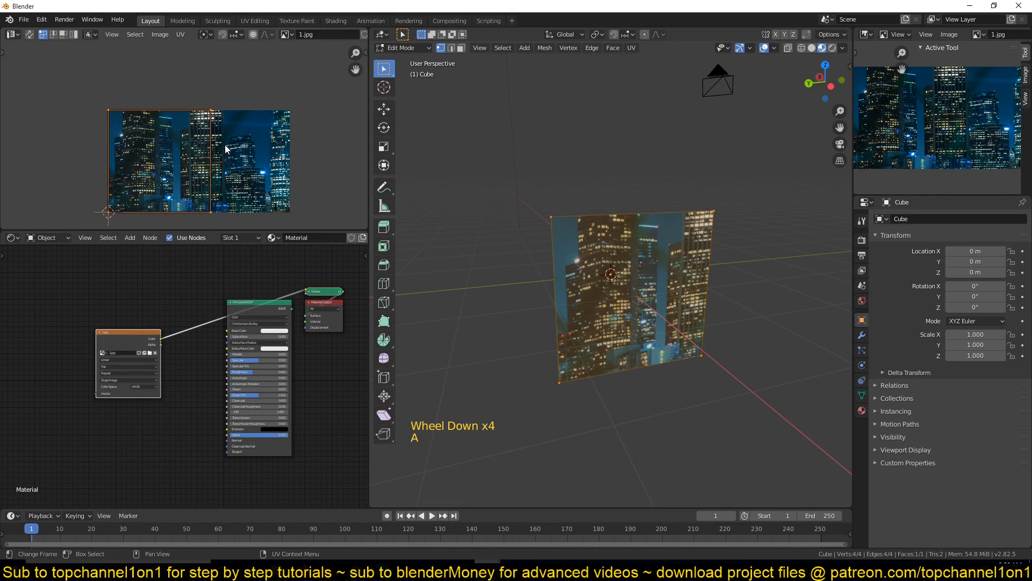
pyautogui.press('s')
pyautogui.press('x')
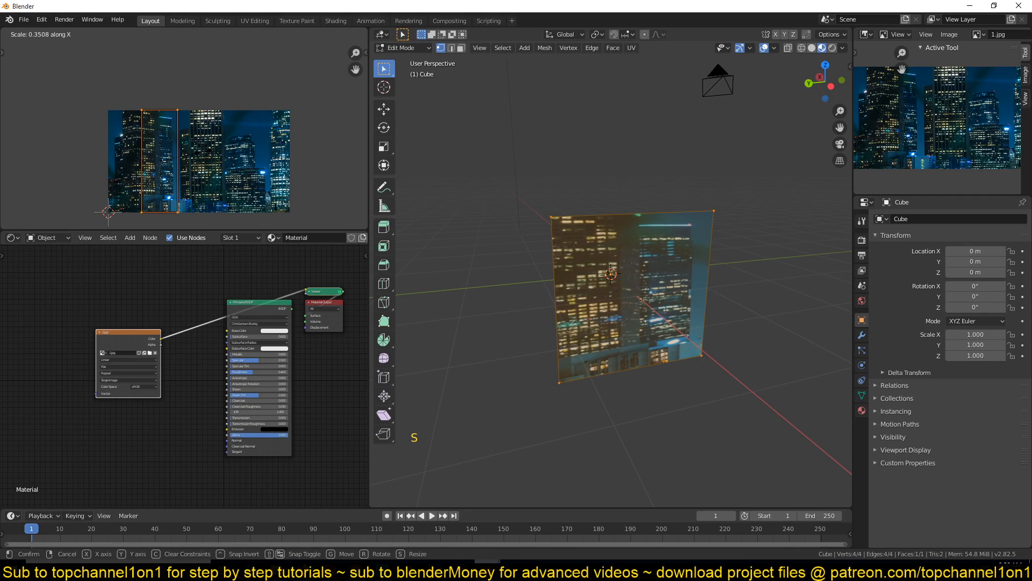
pyautogui.press('Escape')
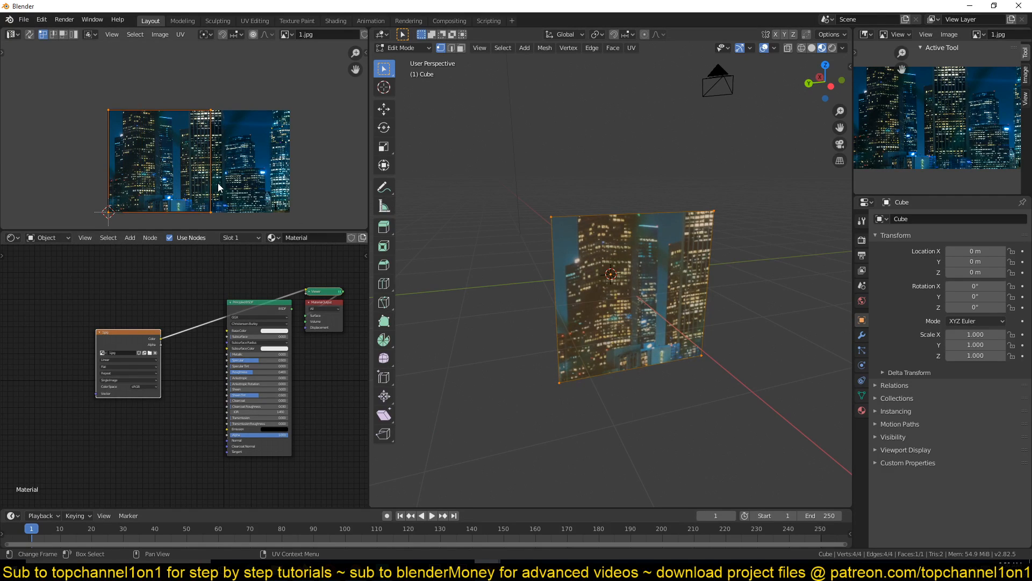
# - Fit the UV island to the tall central skyscraper by scaling it along X to about 0.38, shifting it along X, and narrowing it again
pyautogui.press('s')
pyautogui.press('x')
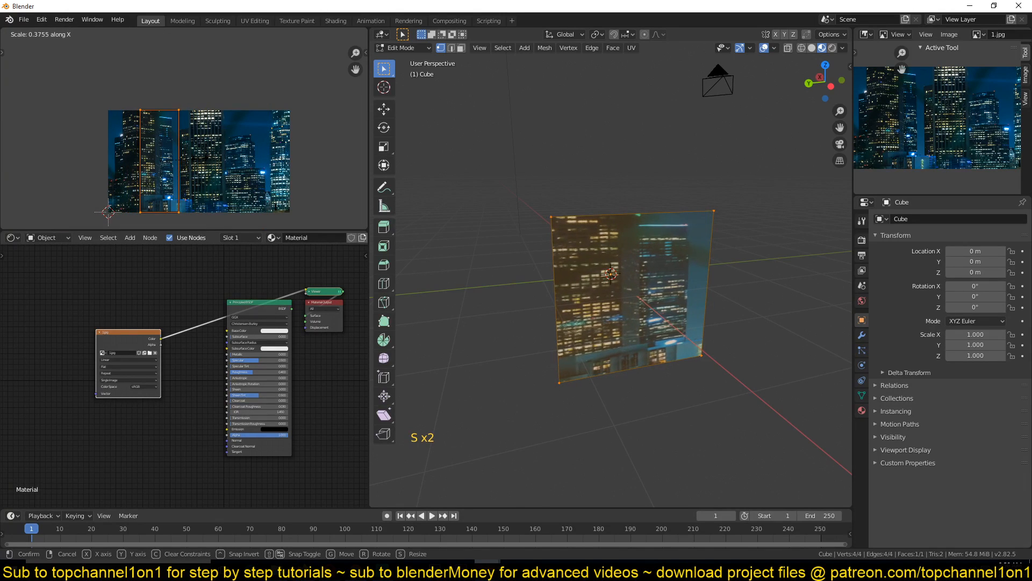
pyautogui.click(201, 160)
pyautogui.press('g')
pyautogui.press('x')
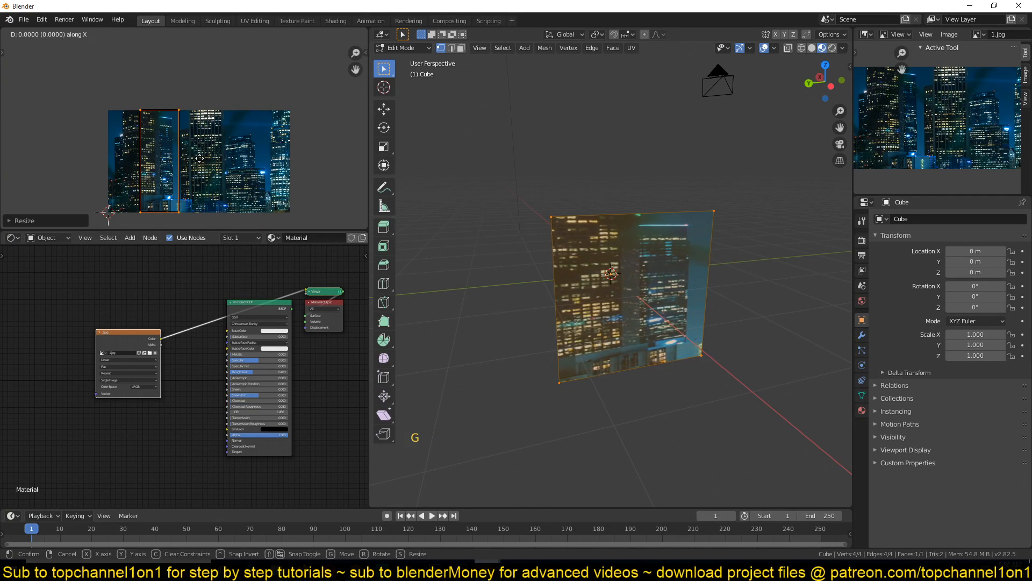
pyautogui.click(246, 158)
pyautogui.press('s')
pyautogui.press('x')
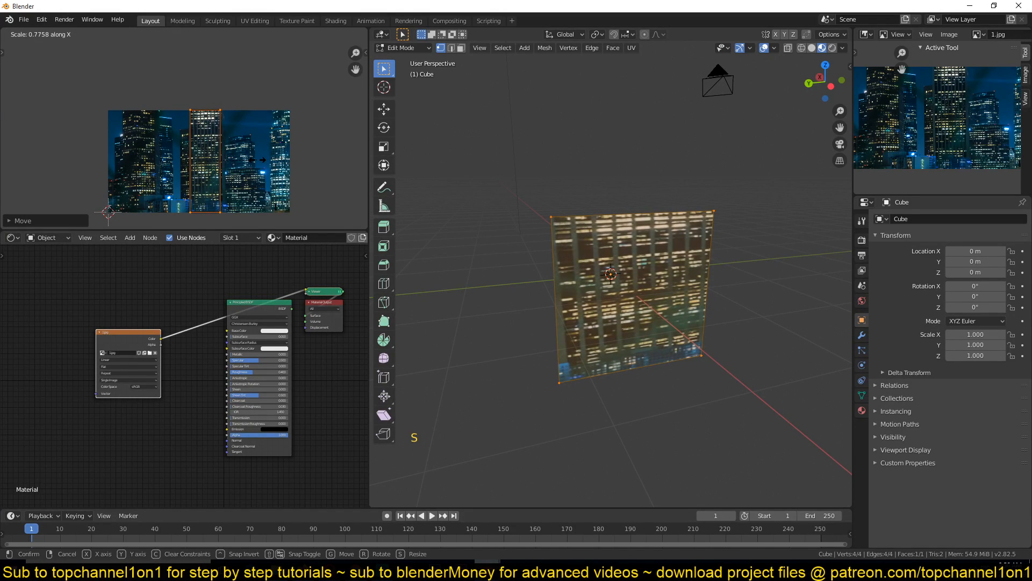
pyautogui.click(257, 160)
# - Raise the top edge of the textured face along Z to stretch it into a tall tower facade
pyautogui.press('Tab')
pyautogui.moveTo(608, 253); pyautogui.dragTo(582, 237, button='middle')
pyautogui.press('`')
pyautogui.press('Tab')
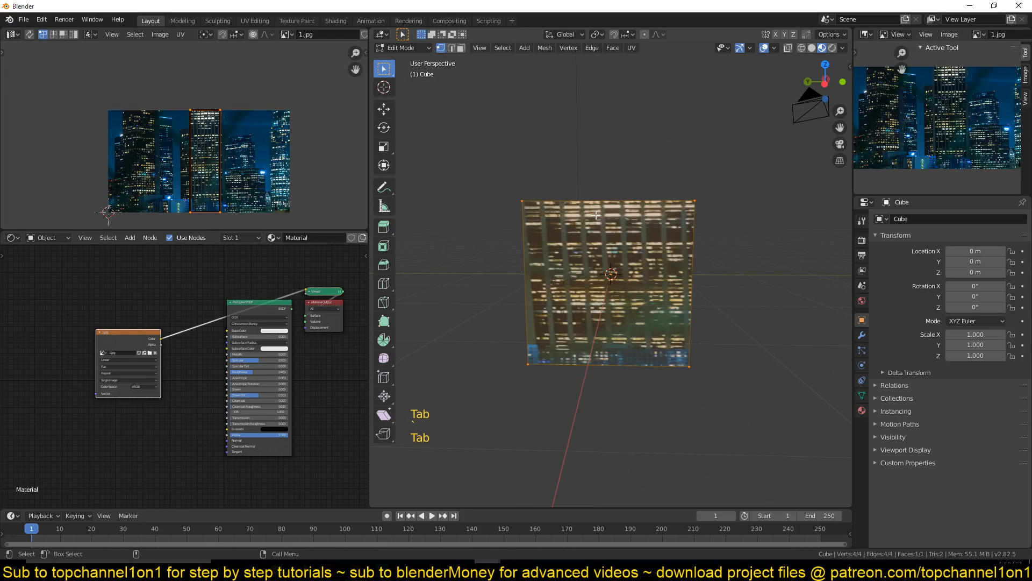
pyautogui.press('a')
pyautogui.keyDown('alt'); pyautogui.click(602, 199); pyautogui.keyUp('alt')
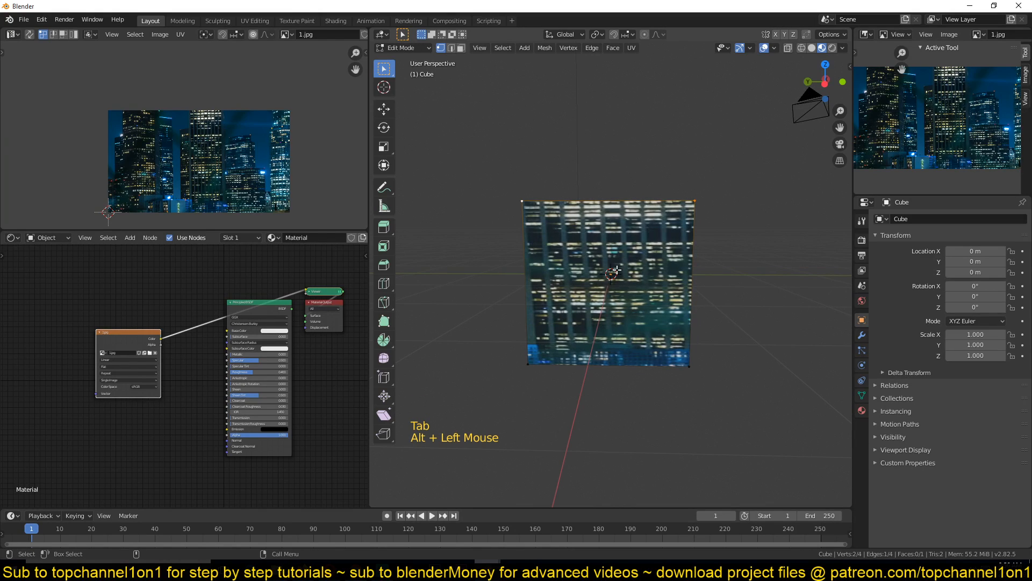
pyautogui.press('g')
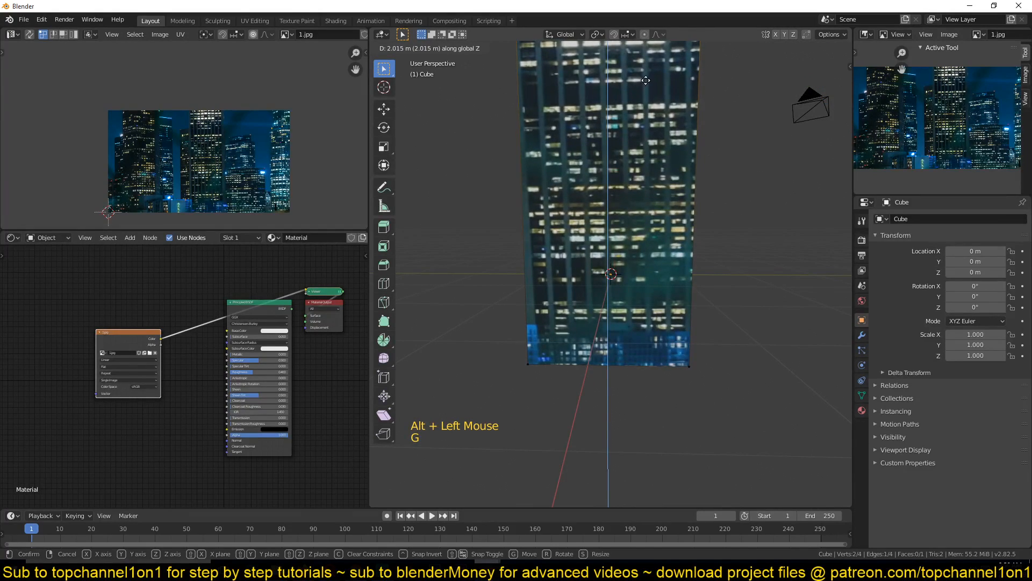
pyautogui.click(649, 50)
pyautogui.scroll(-5, 650, 107)
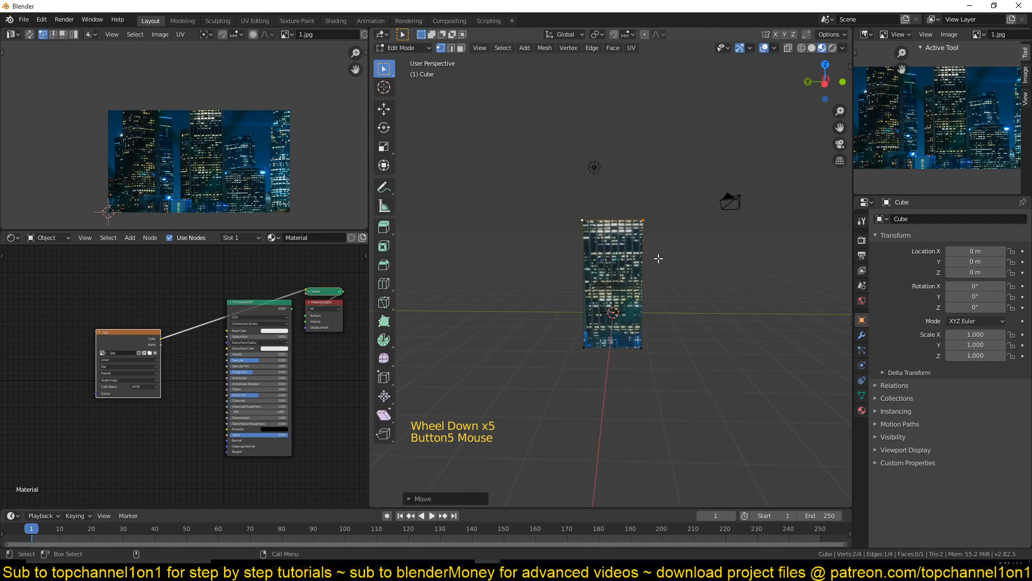
pyautogui.scroll(2, 658, 258)
pyautogui.press('g')
pyautogui.click(662, 205)
pyautogui.scroll(2, 165, 165)
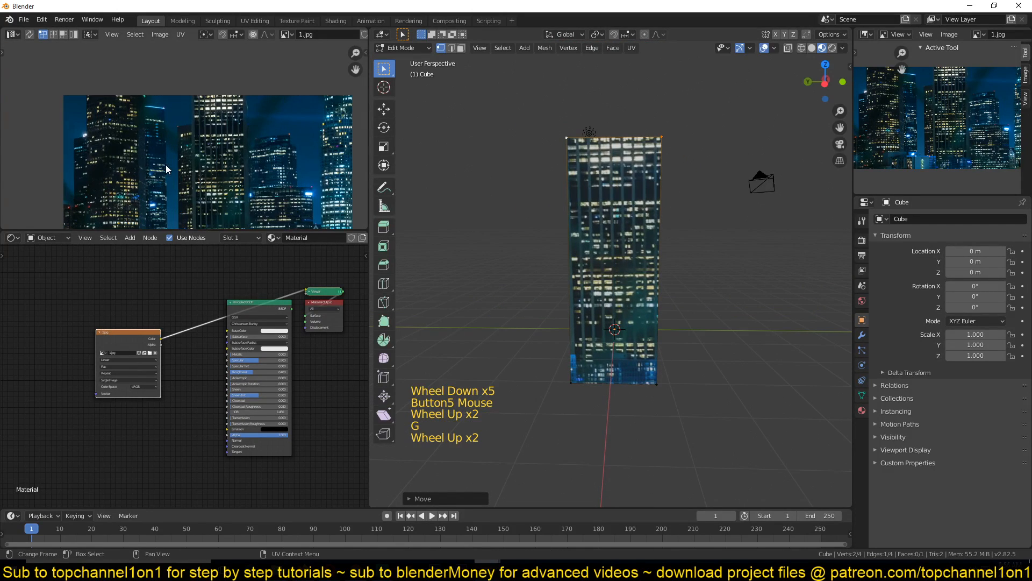
# - Shift the whole UV island slightly along X to align it with the central skyscraper in the photo
pyautogui.press('a')
pyautogui.press('a')
pyautogui.moveTo(167, 167); pyautogui.dragTo(224, 143, button='middle')
pyautogui.press('g')
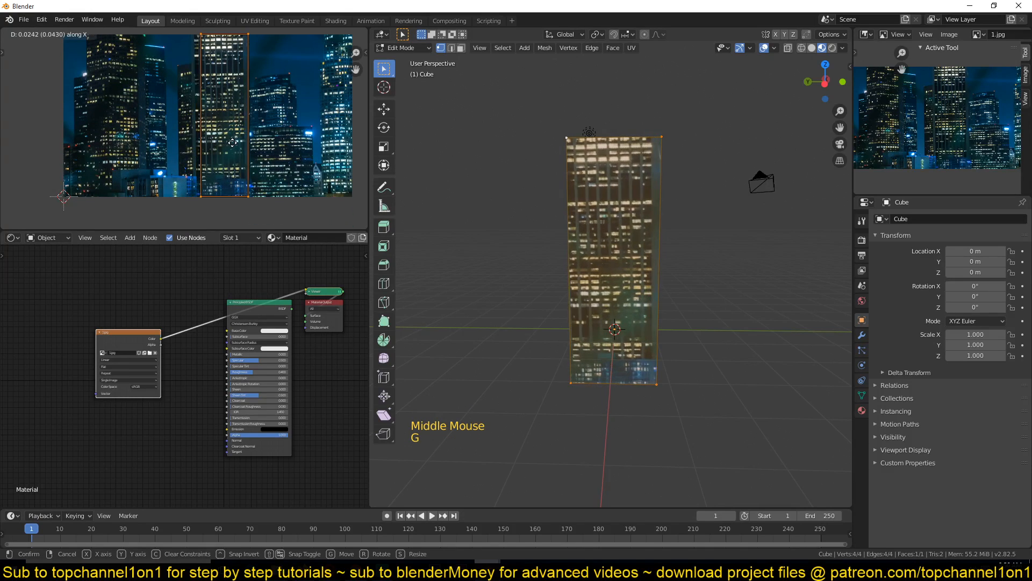
pyautogui.click(228, 143)
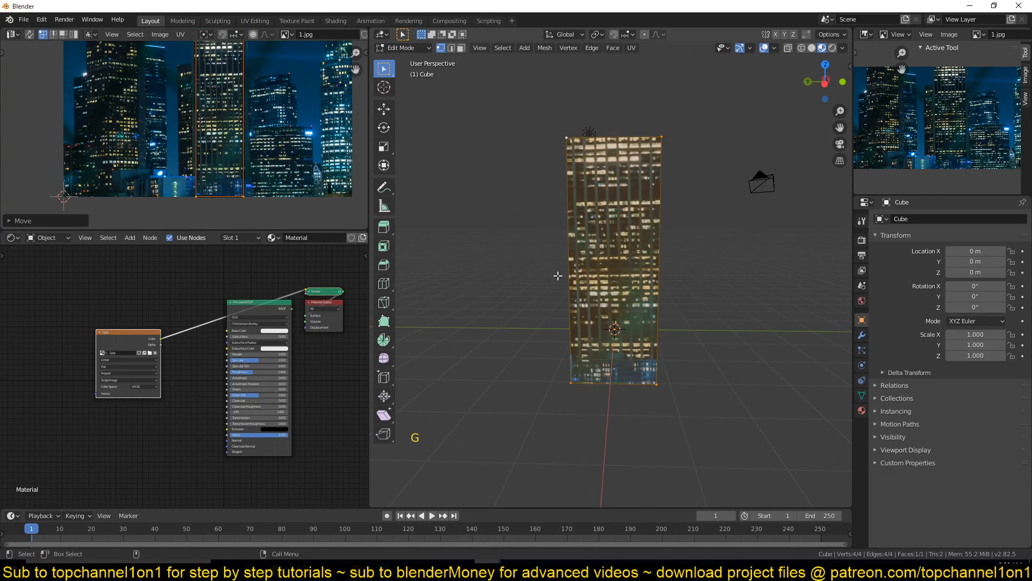
# - Readjust the height of the tower facade by moving its top edge, and inspect it in Object Mode
pyautogui.keyDown('alt'); pyautogui.click(647, 146); pyautogui.keyUp('alt')
pyautogui.press('g')
pyautogui.click(655, 226)
pyautogui.press('Tab')
pyautogui.moveTo(634, 283); pyautogui.dragTo(543, 260, button='middle')
# - Extrude the entire facade along its normal by about 1.98 m to form a solid tower
pyautogui.press('Tab')
pyautogui.press('a')
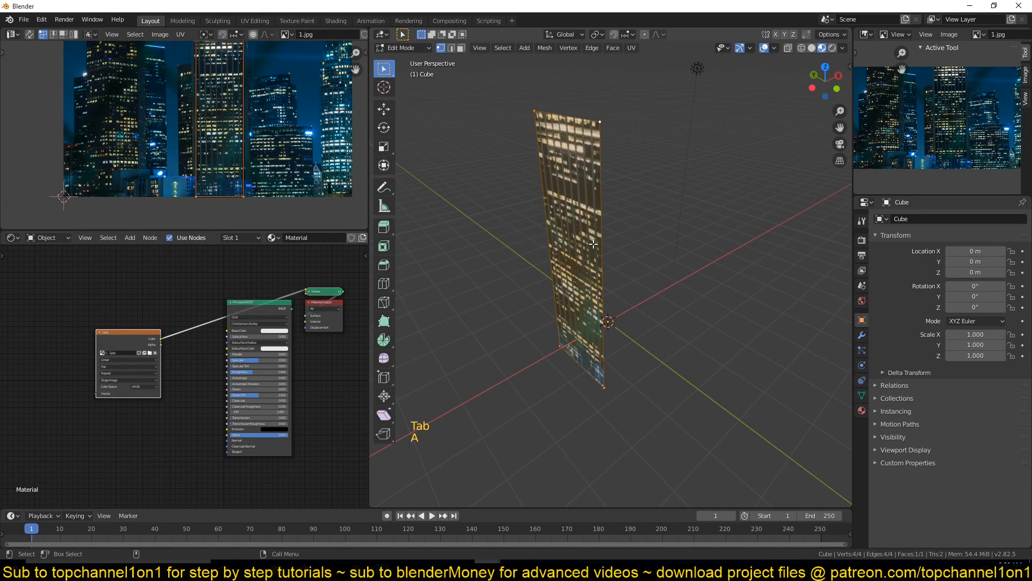
pyautogui.press('e')
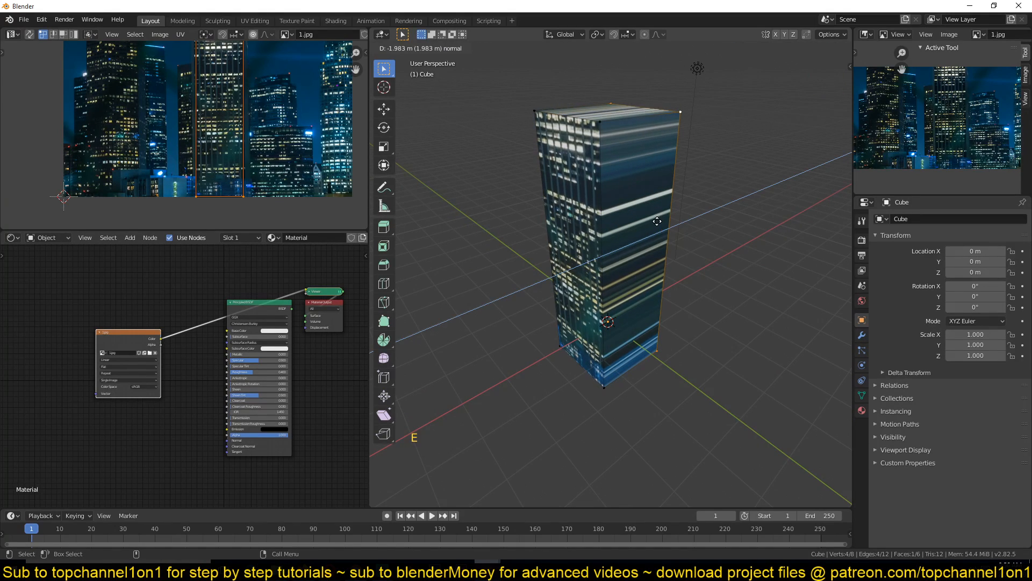
pyautogui.click(657, 220)
# - Select the tower's two opposite side faces with stretched texture and UV-map them with Project From View in the front view
pyautogui.moveTo(657, 220); pyautogui.dragTo(498, 217, button='middle')
pyautogui.moveTo(647, 179); pyautogui.dragTo(485, 199, button='middle')
pyautogui.moveTo(629, 223); pyautogui.dragTo(586, 200, button='middle')
pyautogui.press('3')
pyautogui.click(623, 194)
pyautogui.moveTo(424, 243); pyautogui.dragTo(596, 222, button='middle')
pyautogui.keyDown('shift'); pyautogui.click(596, 222); pyautogui.keyUp('shift')
pyautogui.press('KP_1')
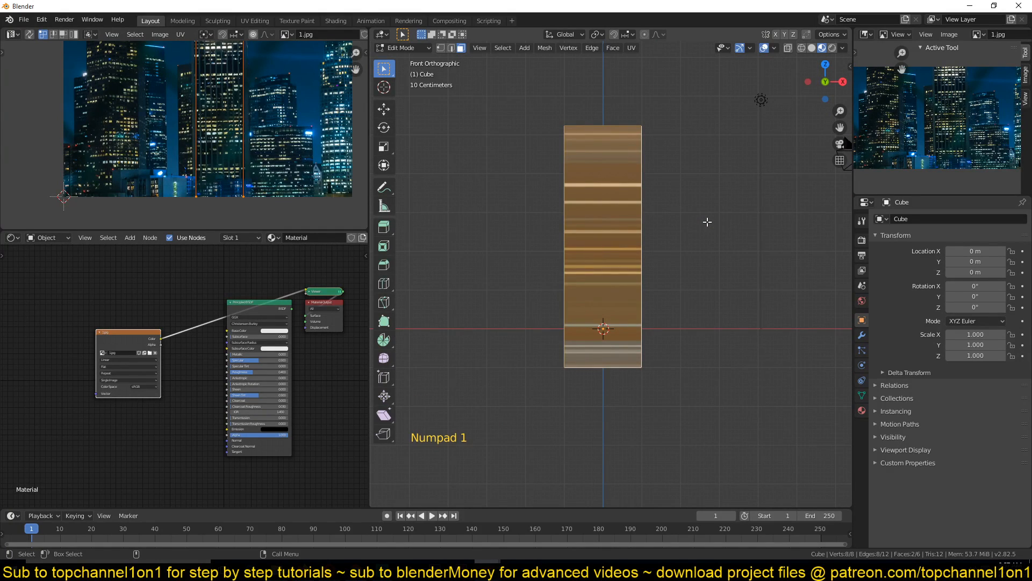
pyautogui.press('KP_3')
pyautogui.press('KP_1')
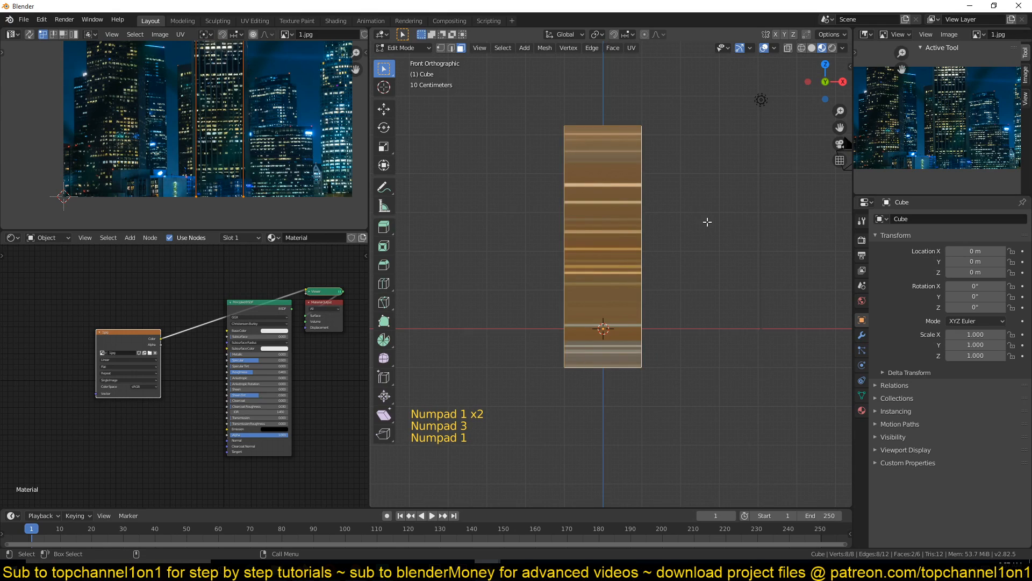
pyautogui.press('u')
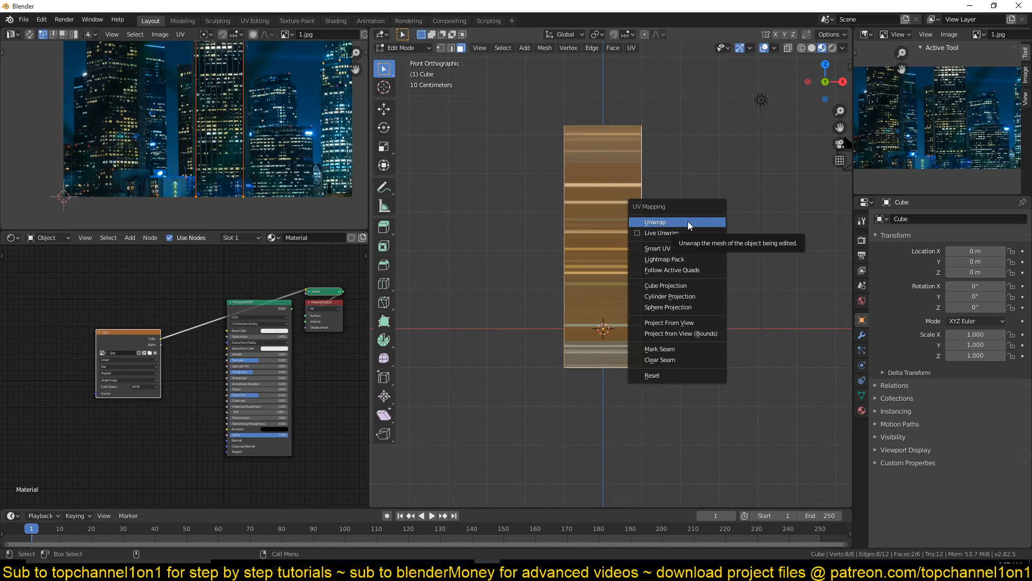
pyautogui.click(688, 223)
pyautogui.press('u')
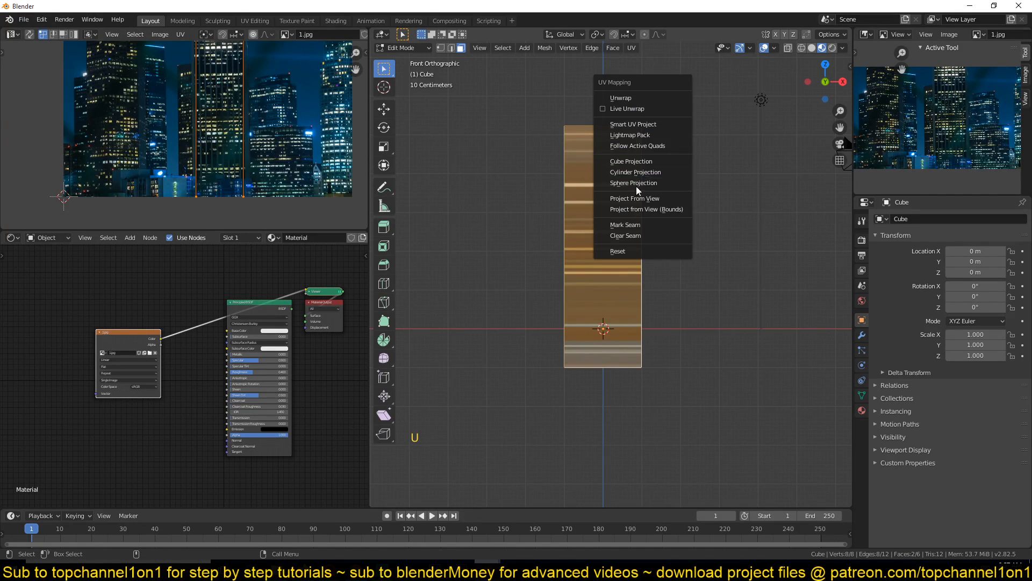
pyautogui.click(656, 196)
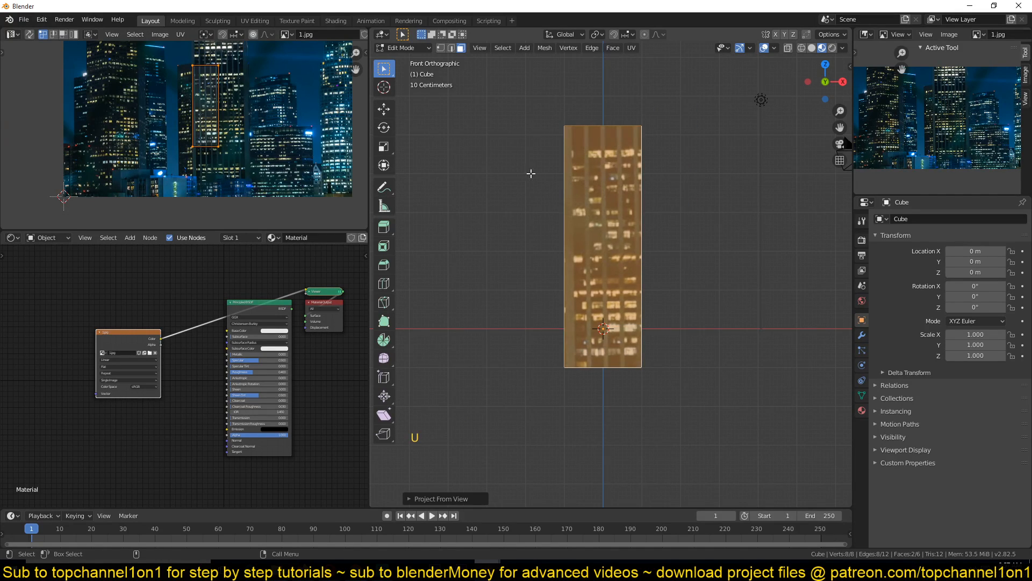
pyautogui.scroll(-1, 274, 134)
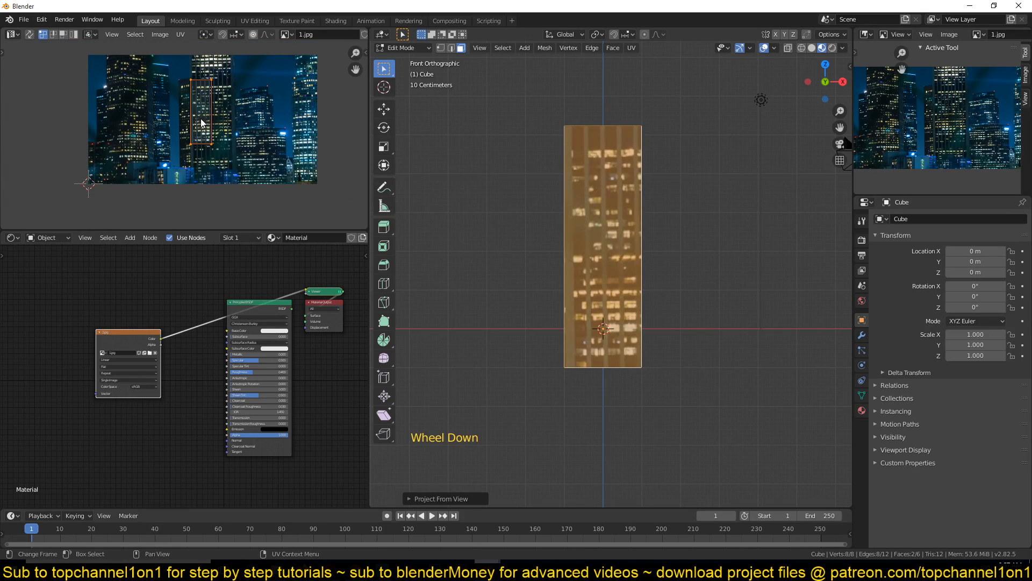
# - Scale and move the side faces' UV island to cover the central skyscraper in the photo, and inspect the tower in Object Mode
pyautogui.press('s')
pyautogui.click(216, 132)
pyautogui.press('g')
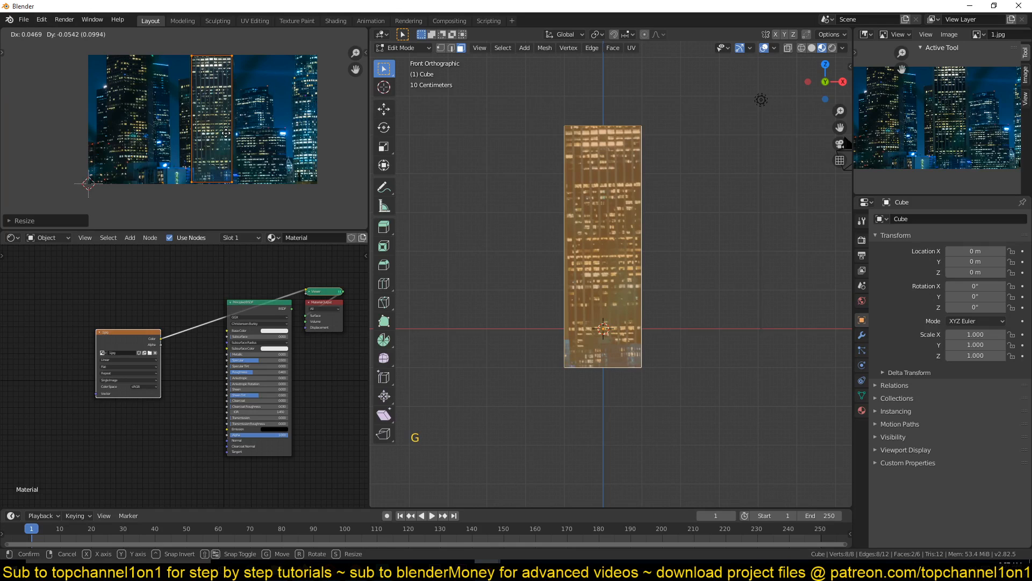
pyautogui.click(226, 133)
pyautogui.press('Tab')
pyautogui.moveTo(726, 232); pyautogui.dragTo(657, 189, button='middle')
pyautogui.scroll(-2, 686, 312)
pyautogui.moveTo(686, 311); pyautogui.dragTo(653, 340, button='middle')
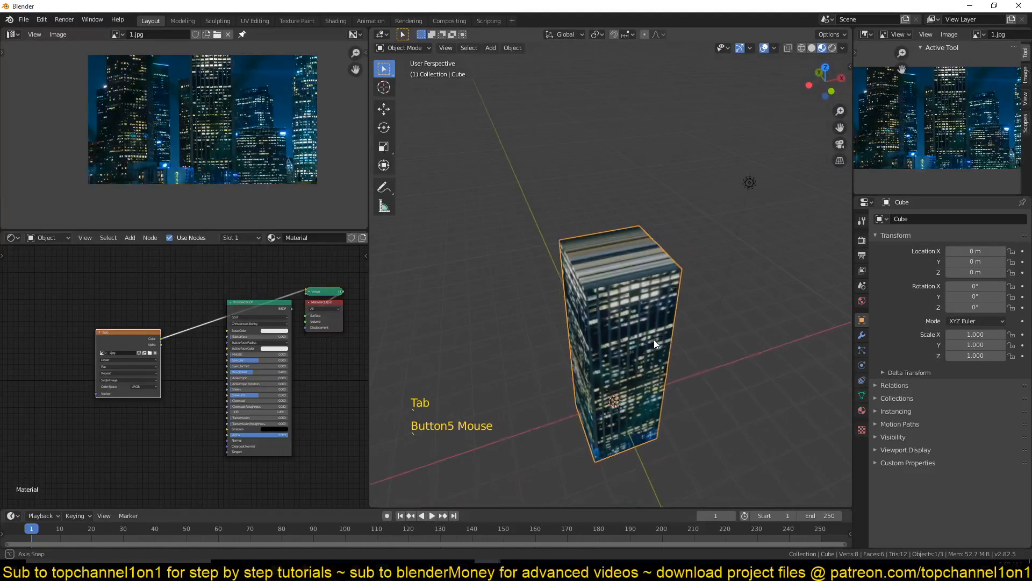
# - Inset the tower's top face by about 0.19 m and extrude the inner face slightly to form a rimmed roof
pyautogui.click(625, 247)
pyautogui.press('Tab')
pyautogui.click(626, 258)
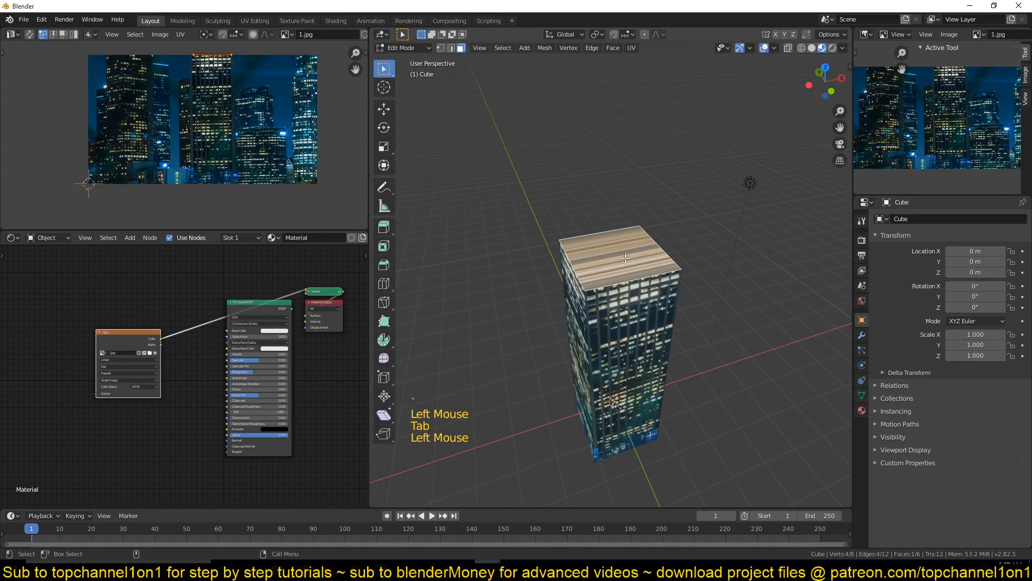
pyautogui.press('i')
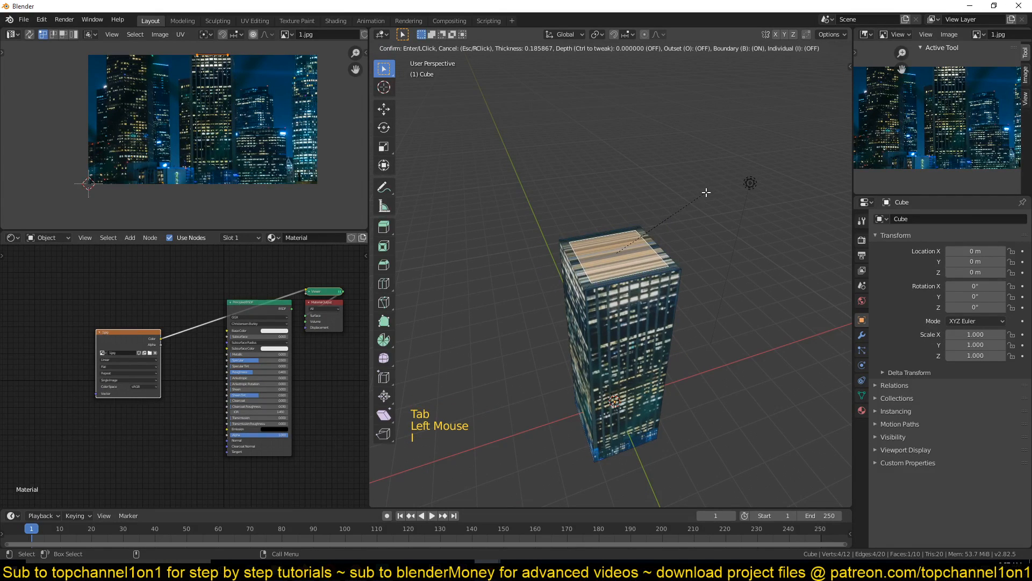
pyautogui.click(708, 196)
pyautogui.press('e')
pyautogui.click(707, 198)
# - Grow the selection to all roof faces and assign them a new second material
pyautogui.press('ctrl+KP_Add')
pyautogui.press('ctrl+KP_Add')
pyautogui.press('ctrl+KP_Add')
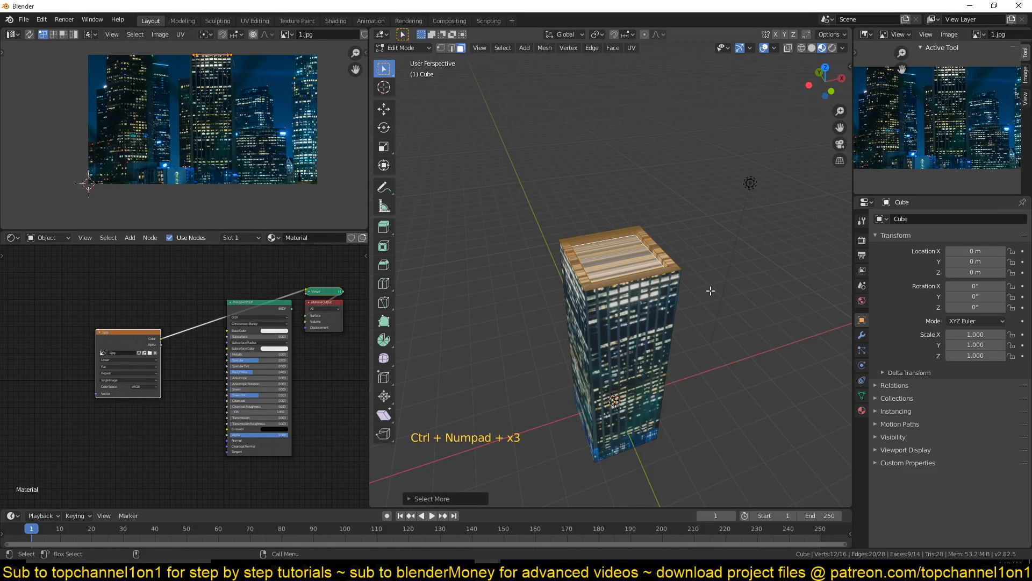
pyautogui.click(862, 409)
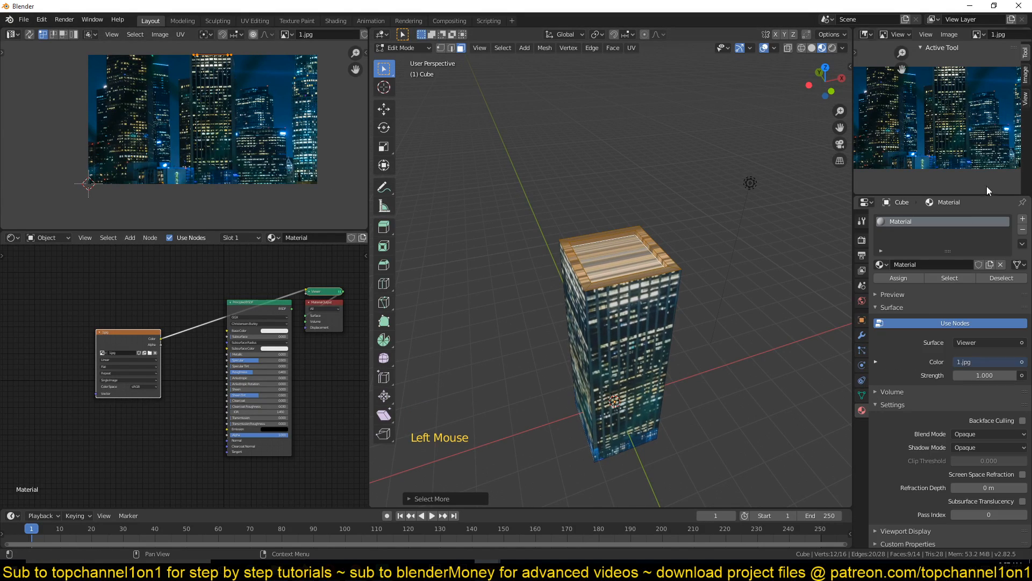
pyautogui.click(1023, 219)
pyautogui.click(924, 290)
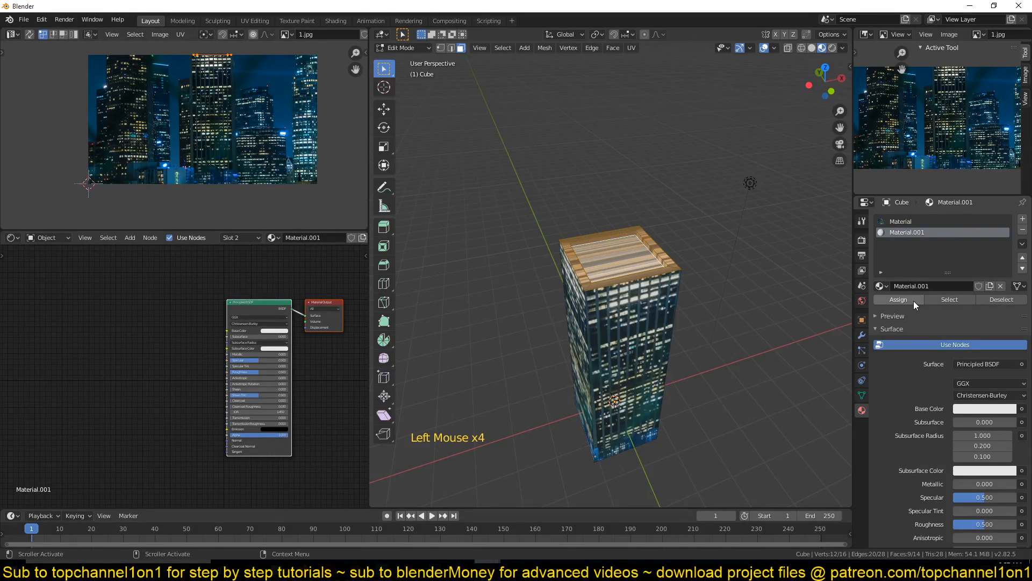
pyautogui.click(914, 300)
# - Darken the roof material's Base Color to near black and view the tower in Object Mode
pyautogui.scroll(5, 318, 295)
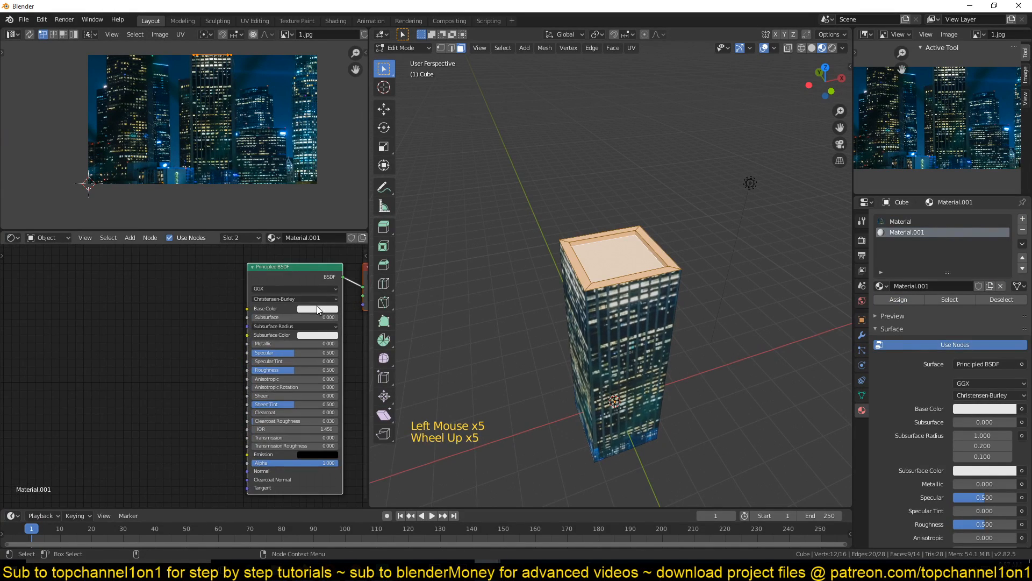
pyautogui.click(318, 307)
pyautogui.moveTo(369, 212); pyautogui.dragTo(367, 243)
pyautogui.press('Tab')
pyautogui.moveTo(582, 251); pyautogui.dragTo(596, 224, button='middle')
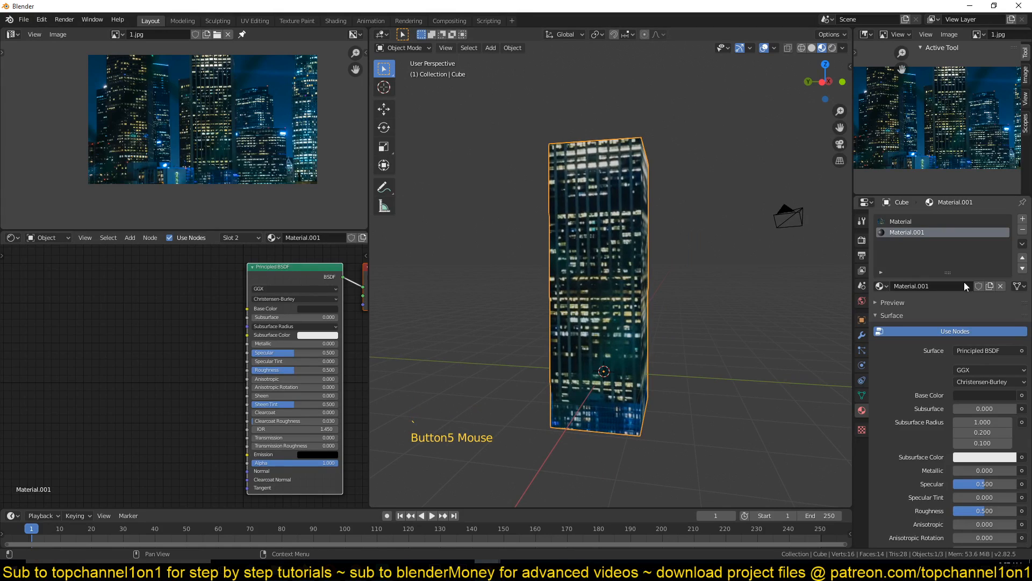
# - Make the facade's photo material active and switch the viewport to Rendered shading
pyautogui.click(914, 221)
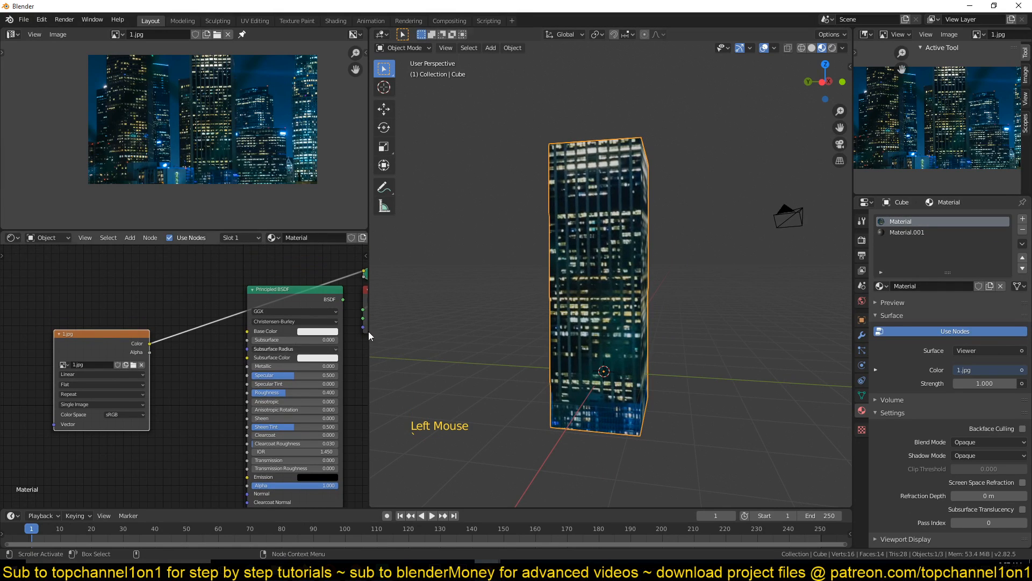
pyautogui.scroll(2, 618, 242)
pyautogui.click(832, 48)
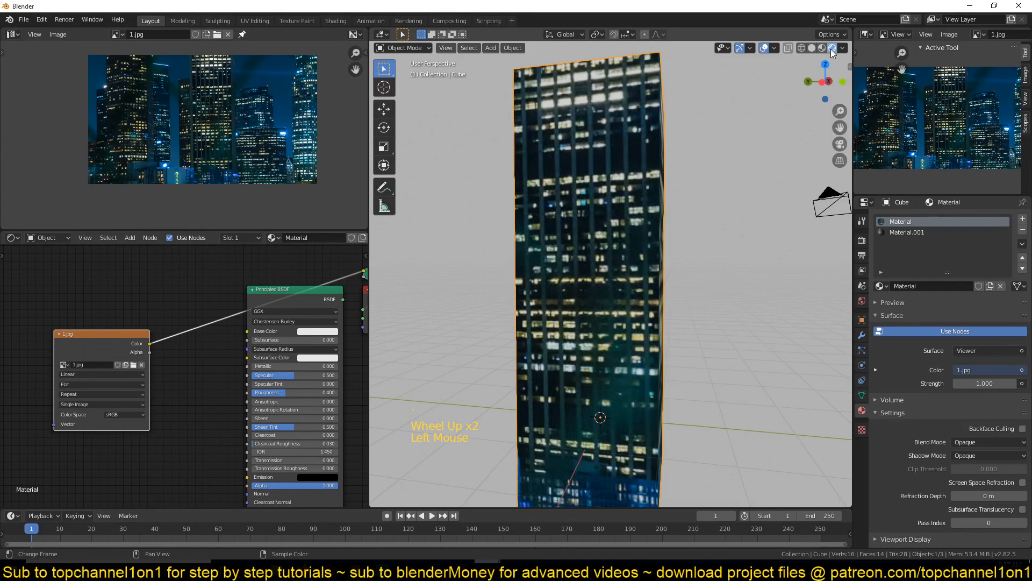
pyautogui.scroll(-1, 809, 355)
# - Darken the world background color to almost black and inspect the lit tower from several sides
pyautogui.click(863, 301)
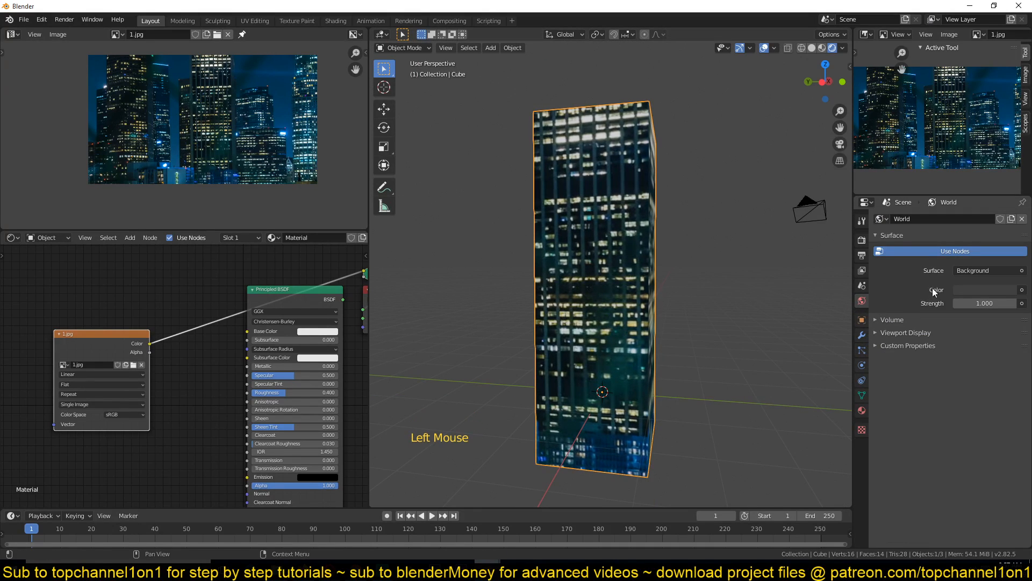
pyautogui.click(994, 290)
pyautogui.moveTo(1008, 188); pyautogui.dragTo(1007, 214)
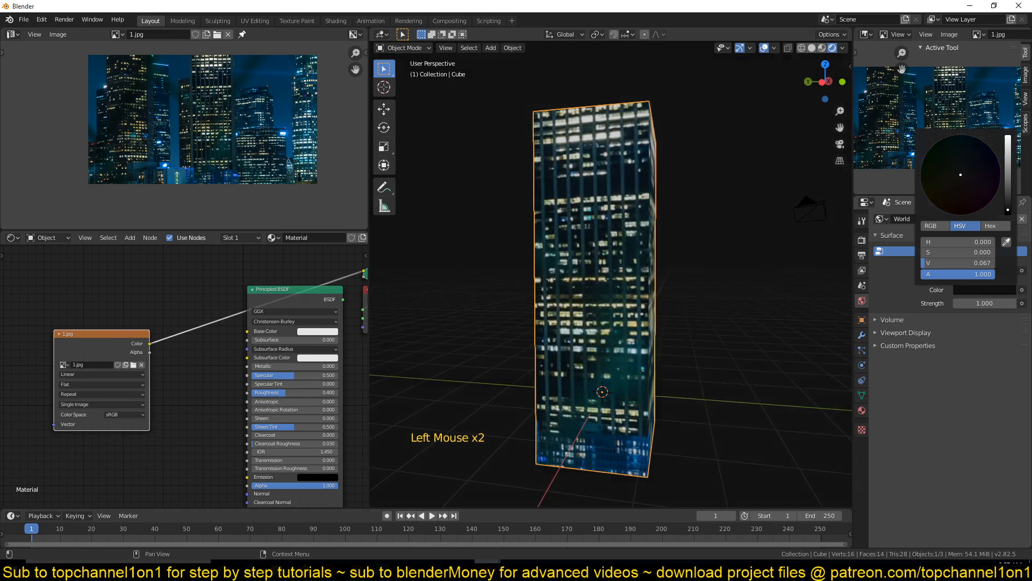
pyautogui.hotkey('alt', 'a')
pyautogui.moveTo(695, 212); pyautogui.dragTo(657, 216, button='middle')
pyautogui.press('`')
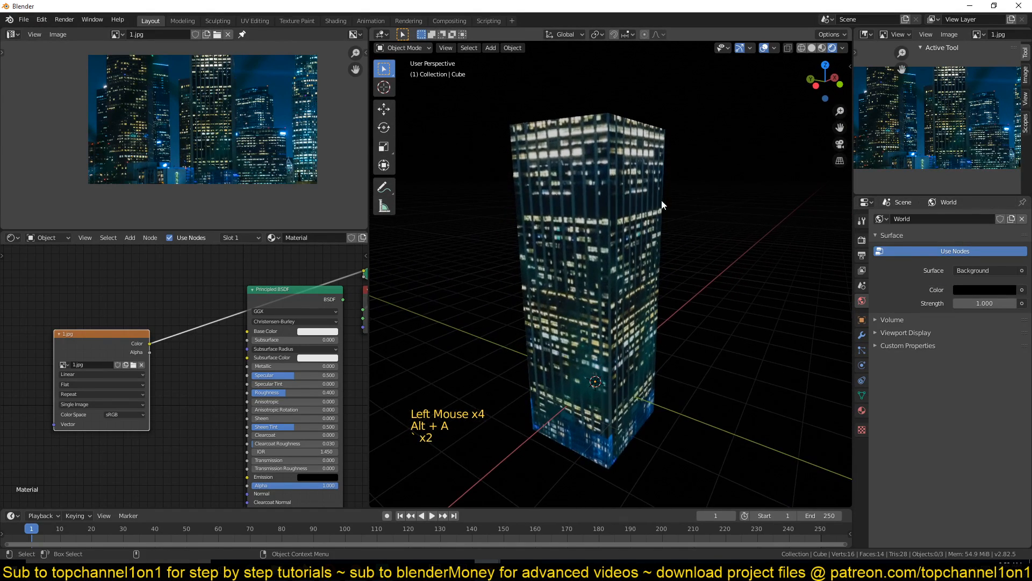
pyautogui.press('`')
pyautogui.press('`')
pyautogui.scroll(3, 654, 211)
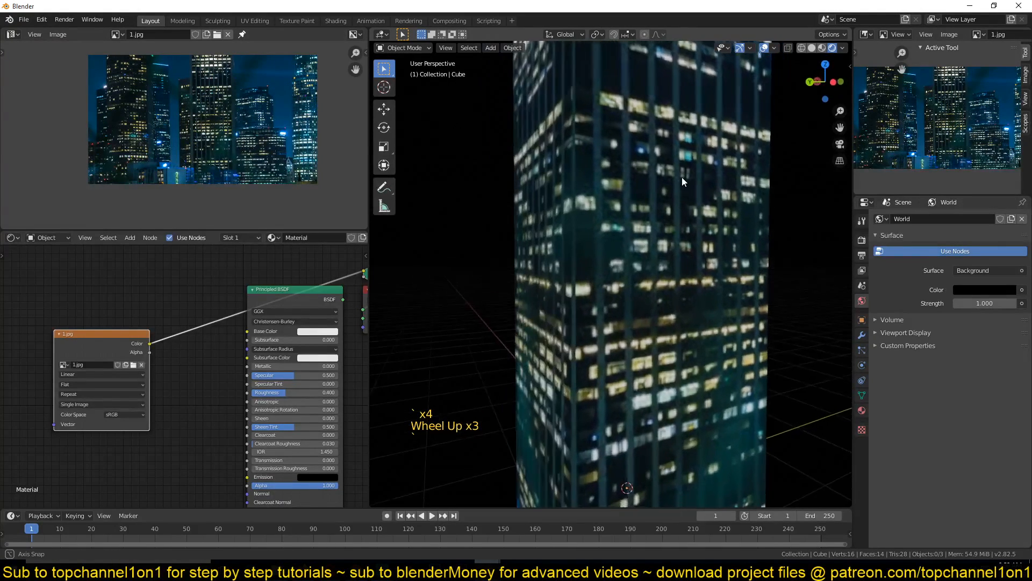
pyautogui.press('`')
pyautogui.scroll(-3, 688, 169)
# - Connect the 1.jpg texture's Color to the Principled BSDF's Base Color, preview that shader, and inspect its lighting on the tower
pyautogui.moveTo(121, 345); pyautogui.dragTo(173, 354, button='middle')
pyautogui.moveTo(176, 354); pyautogui.dragTo(298, 341)
pyautogui.moveTo(356, 317); pyautogui.dragTo(260, 312, button='middle')
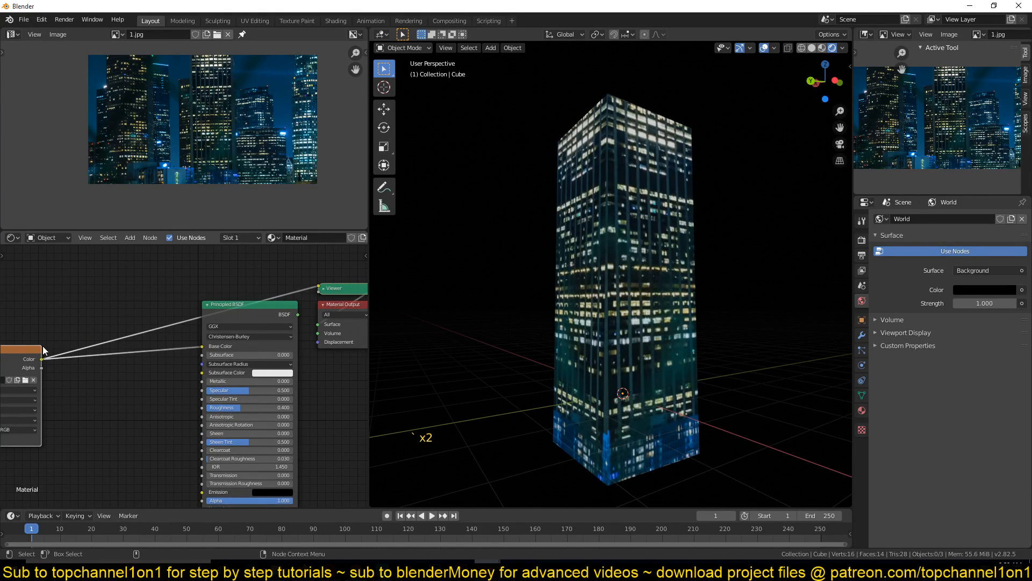
pyautogui.keyDown('ctrl'); pyautogui.keyDown('shift'); pyautogui.click(270, 312); pyautogui.keyUp('shift'); pyautogui.keyUp('ctrl')
pyautogui.moveTo(682, 266); pyautogui.dragTo(511, 229, button='middle')
pyautogui.hotkey('alt', 'a')
pyautogui.moveTo(631, 187); pyautogui.dragTo(652, 157, button='middle')
pyautogui.scroll(3, 643, 203)
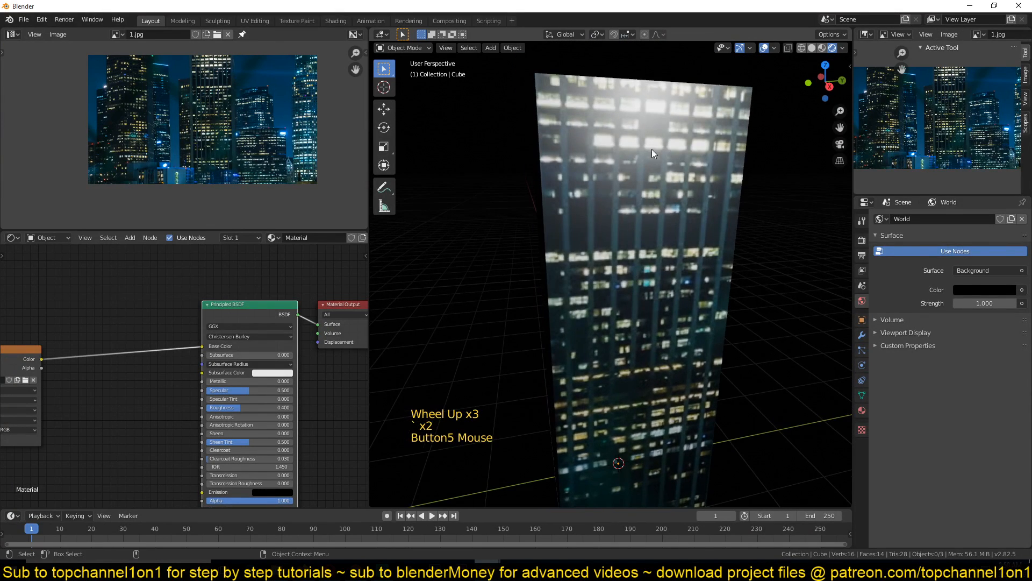
pyautogui.scroll(-3, 662, 191)
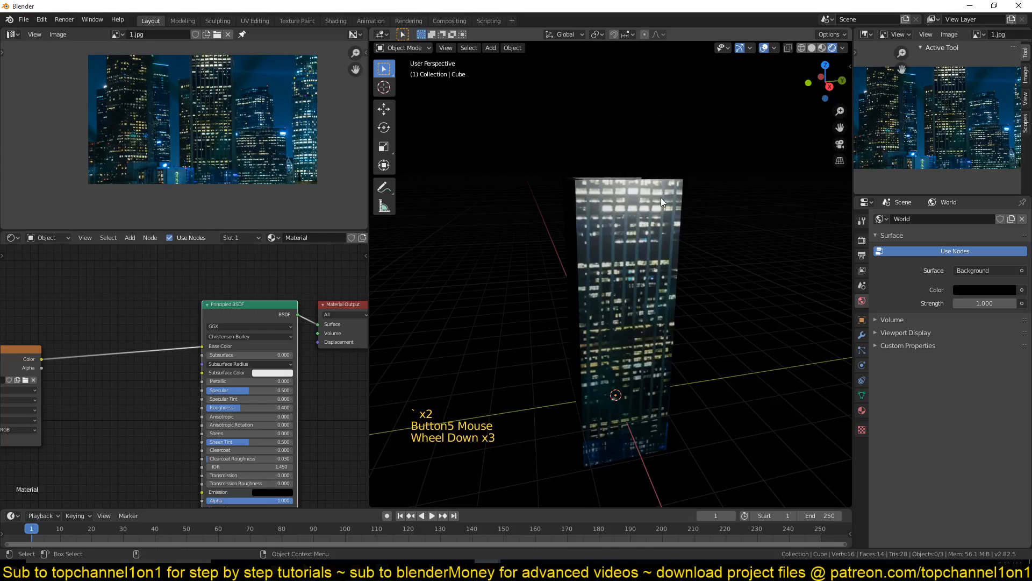
pyautogui.moveTo(661, 194); pyautogui.dragTo(686, 192, button='middle')
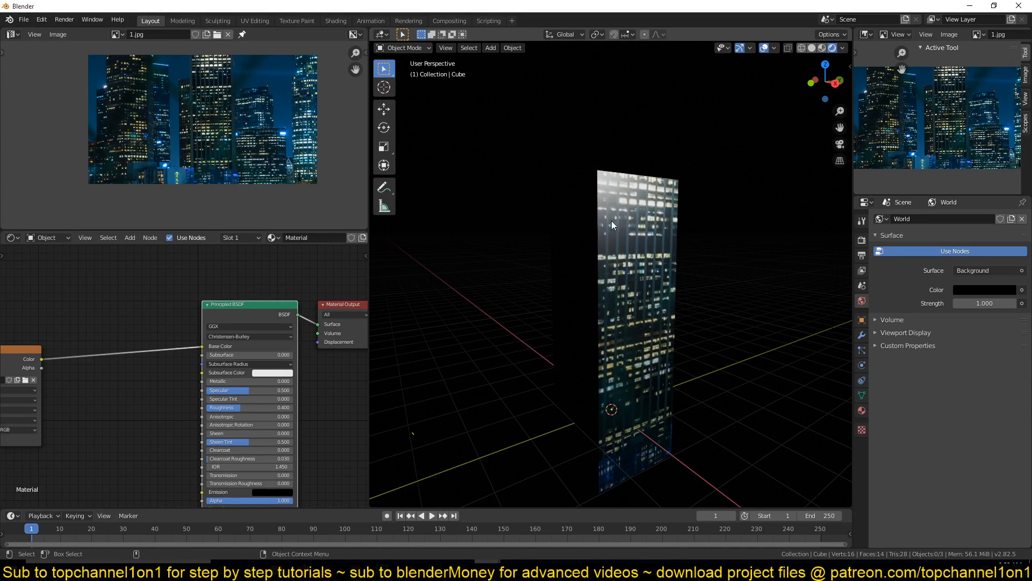
pyautogui.scroll(-1, 538, 279)
# - Connect the 1.jpg texture's Color to the Principled BSDF's Emission input and inspect the glowing facades
pyautogui.moveTo(2, 423); pyautogui.dragTo(114, 386, button='middle')
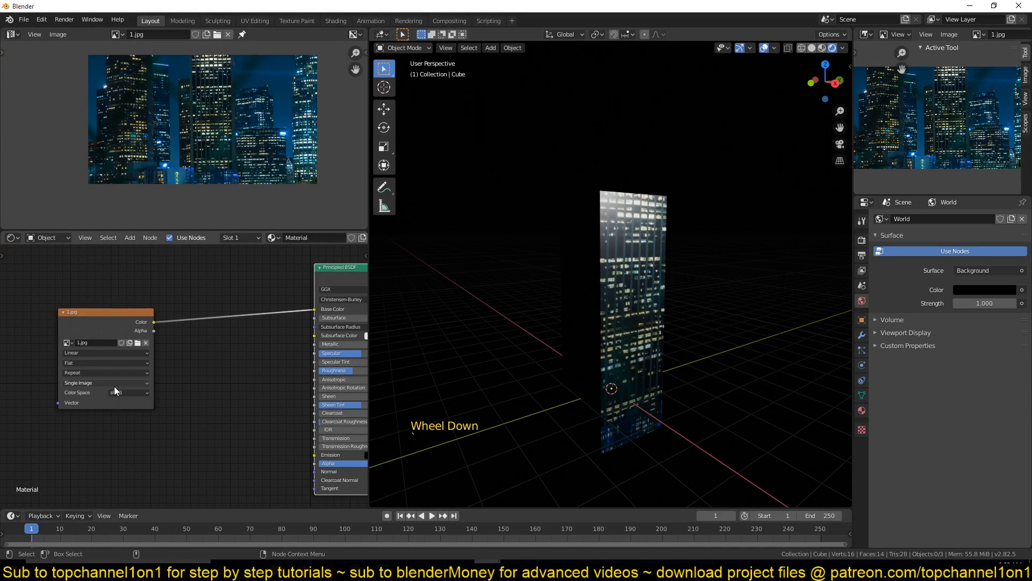
pyautogui.rightClick(114, 386)
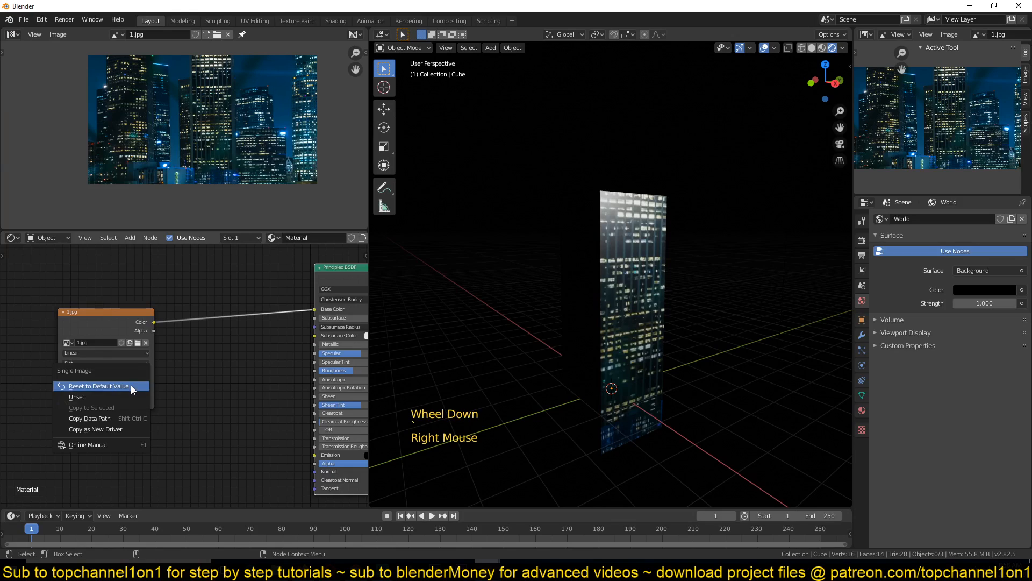
pyautogui.rightClick(47, 371)
pyautogui.moveTo(122, 321); pyautogui.dragTo(78, 328)
pyautogui.moveTo(130, 343); pyautogui.dragTo(117, 320, button='middle')
pyautogui.press('`')
pyautogui.click(99, 303)
pyautogui.moveTo(99, 305); pyautogui.dragTo(302, 433)
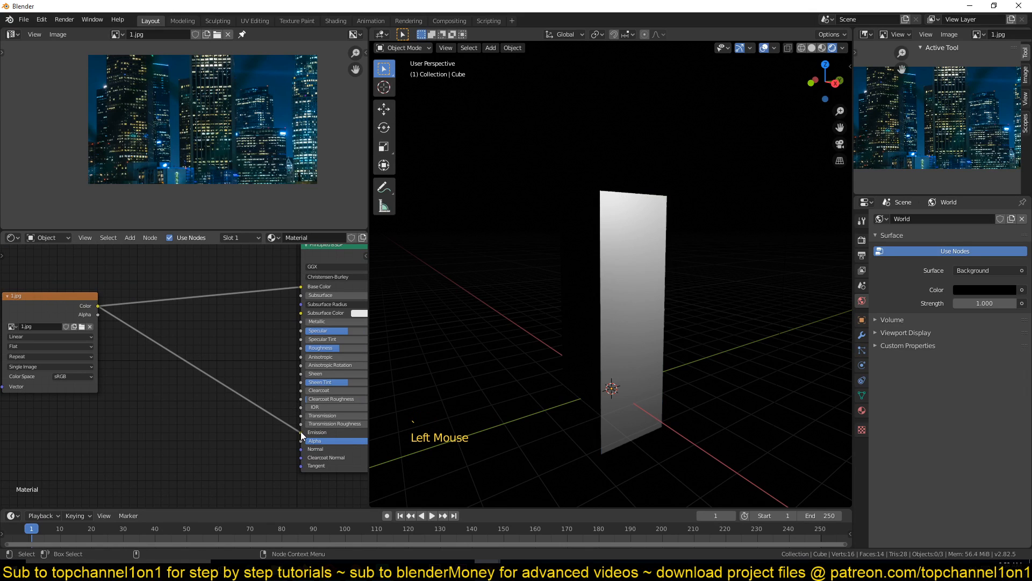
pyautogui.moveTo(768, 305); pyautogui.dragTo(714, 308, button='middle')
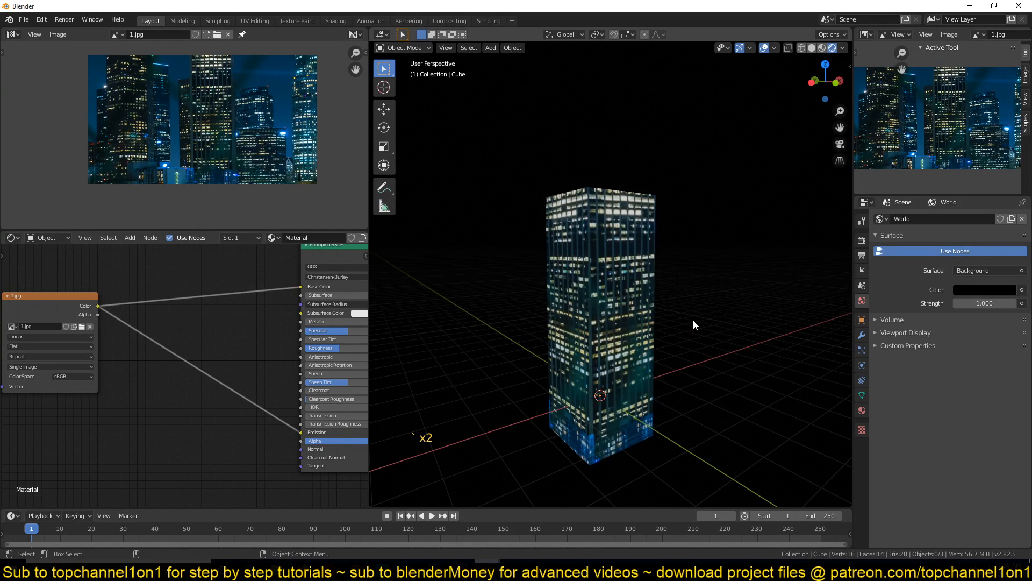
pyautogui.scroll(2, 693, 325)
pyautogui.scroll(2, 620, 247)
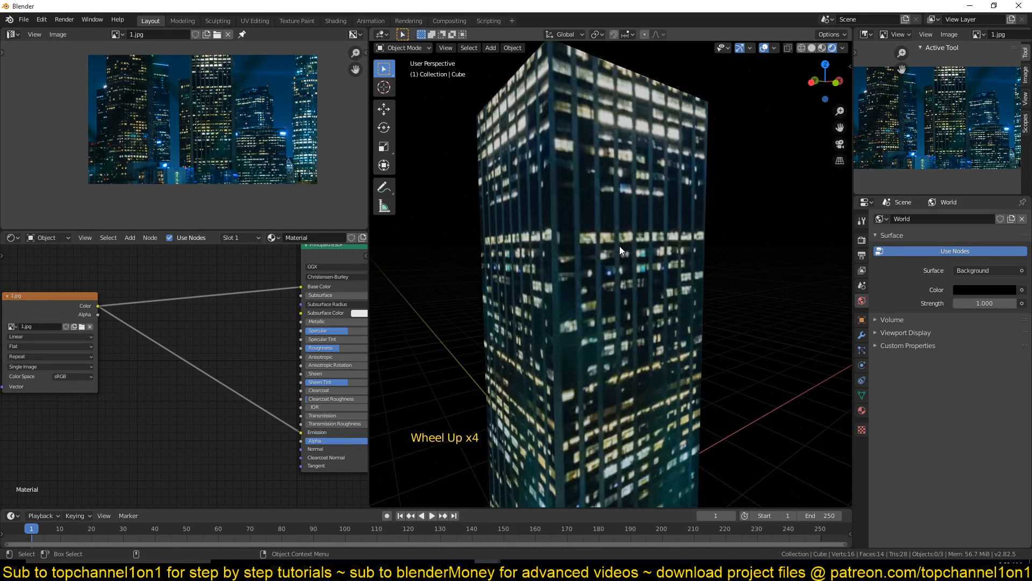
pyautogui.moveTo(619, 246); pyautogui.dragTo(639, 262, button='middle')
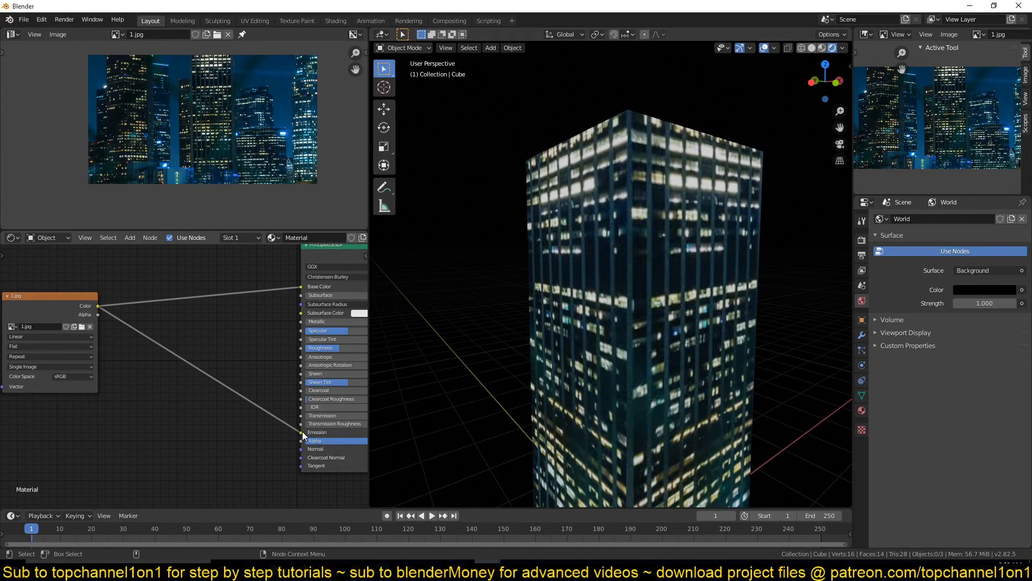
# - Disconnect the texture from the Emission input to compare the tower without glow, and reconnect its Color to Emission
pyautogui.scroll(6, 950, 140)
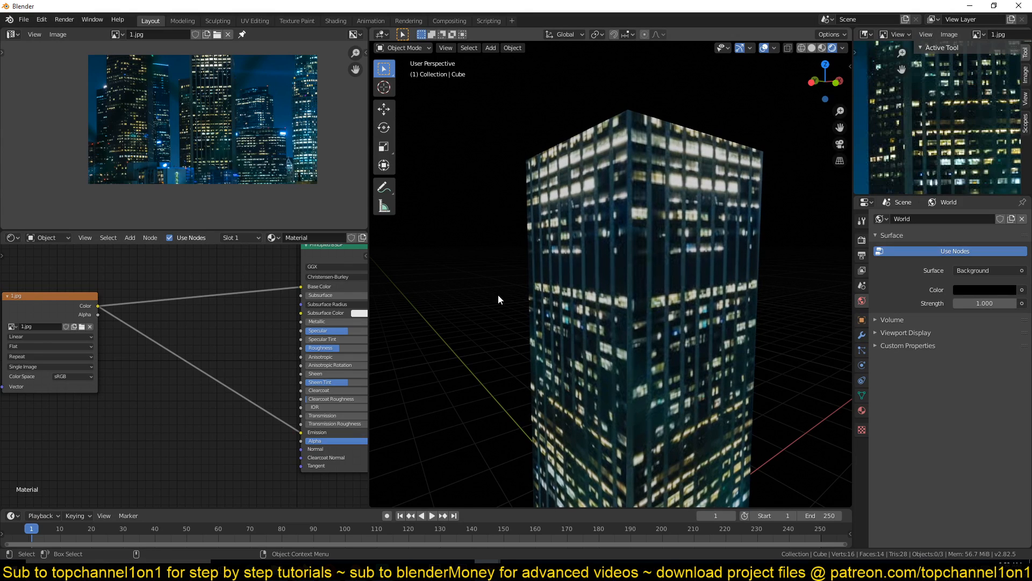
pyautogui.scroll(-2, 522, 308)
pyautogui.moveTo(302, 433); pyautogui.dragTo(253, 434)
pyautogui.moveTo(766, 257); pyautogui.dragTo(608, 269, button='middle')
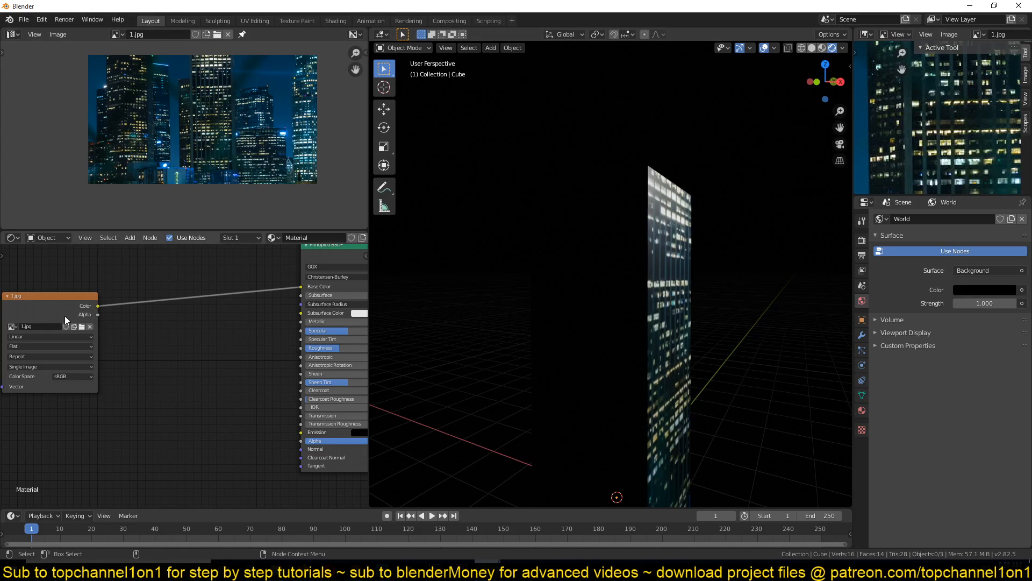
pyautogui.moveTo(98, 314); pyautogui.dragTo(303, 440)
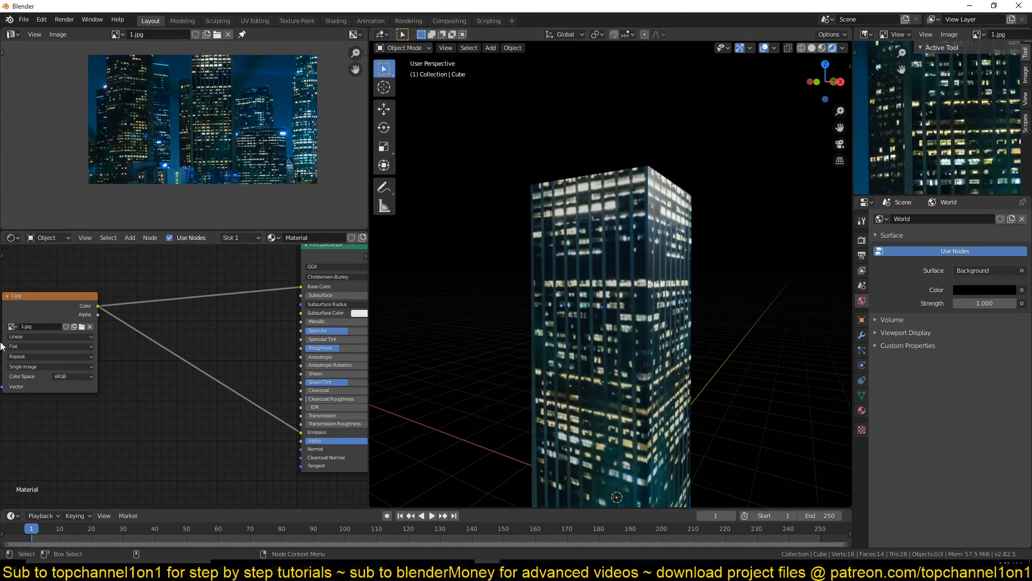
# - Add a ColorRamp node below the existing links and connect the 1.jpg texture's Color to its Fac input
pyautogui.moveTo(95, 358); pyautogui.dragTo(244, 356, button='middle')
pyautogui.moveTo(209, 297); pyautogui.dragTo(40, 277)
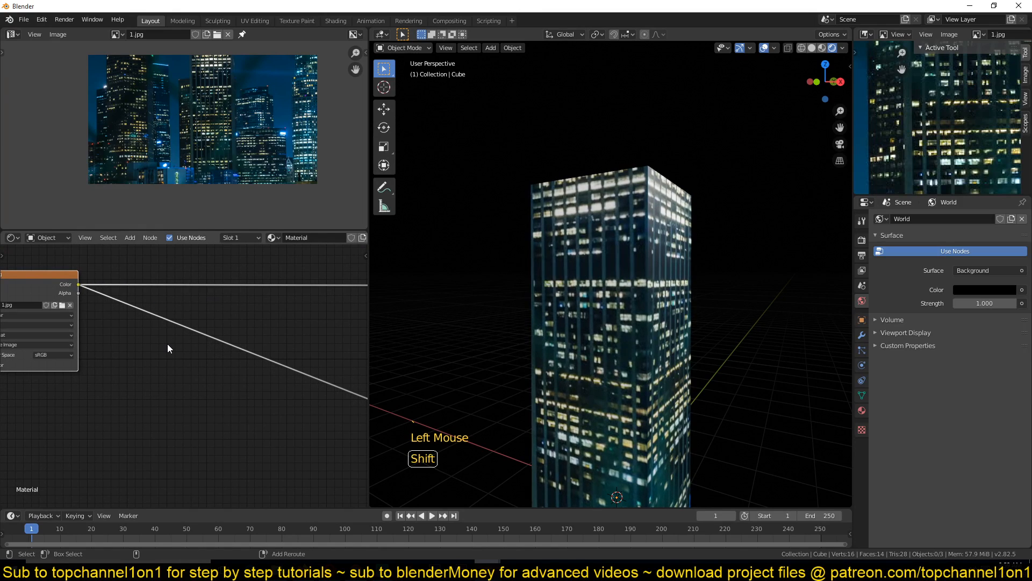
pyautogui.hotkey('shift', 'a')
pyautogui.moveTo(128, 376)
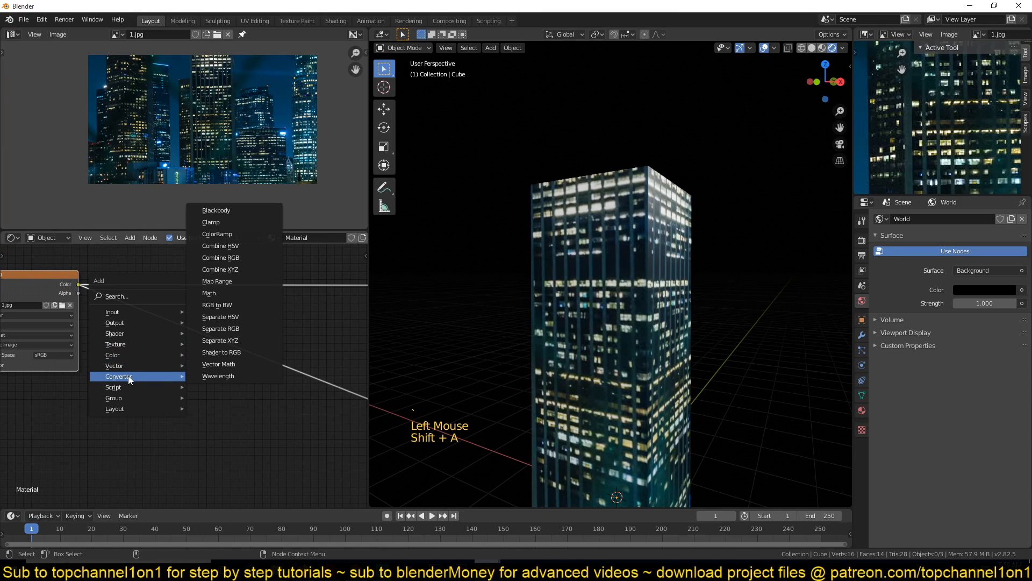
pyautogui.click(217, 234)
pyautogui.click(217, 425)
pyautogui.moveTo(76, 280); pyautogui.dragTo(170, 469)
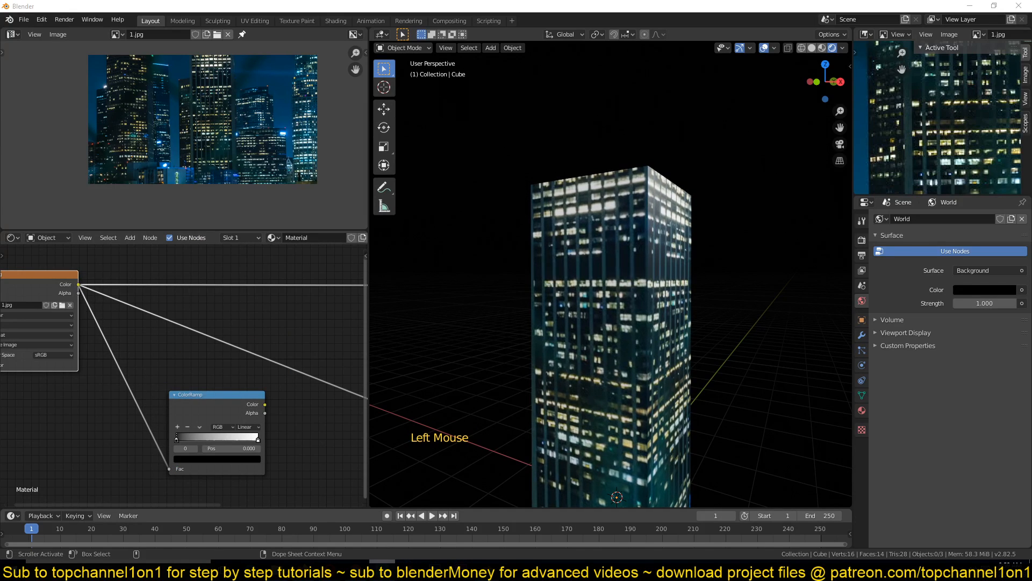
# - Preview the ColorRamp's black-and-white output on the tower and examine the window areas up close
pyautogui.keyDown('ctrl'); pyautogui.keyDown('shift'); pyautogui.click(214, 410); pyautogui.keyUp('shift'); pyautogui.keyUp('ctrl')
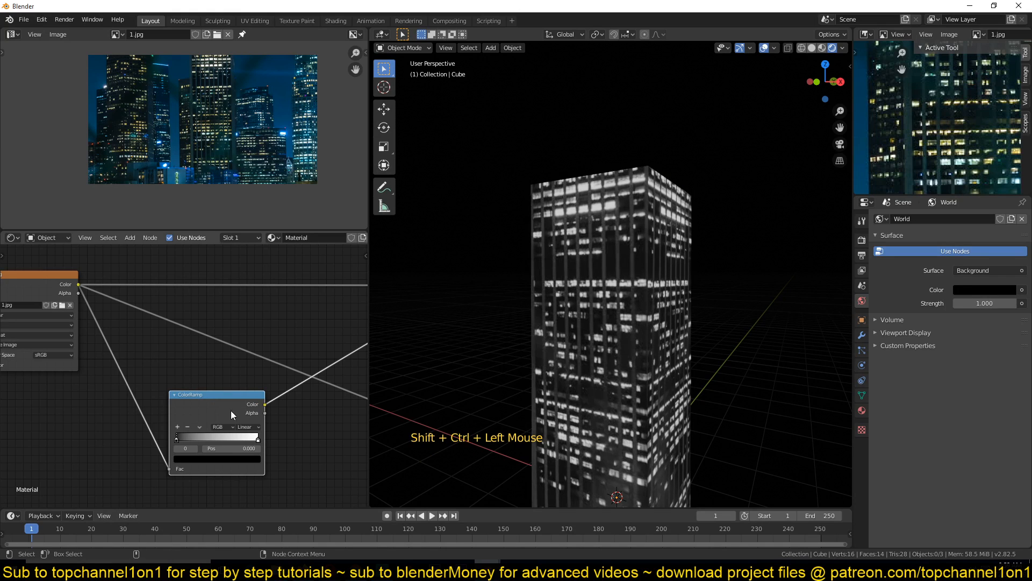
pyautogui.moveTo(695, 228); pyautogui.dragTo(616, 239, button='middle')
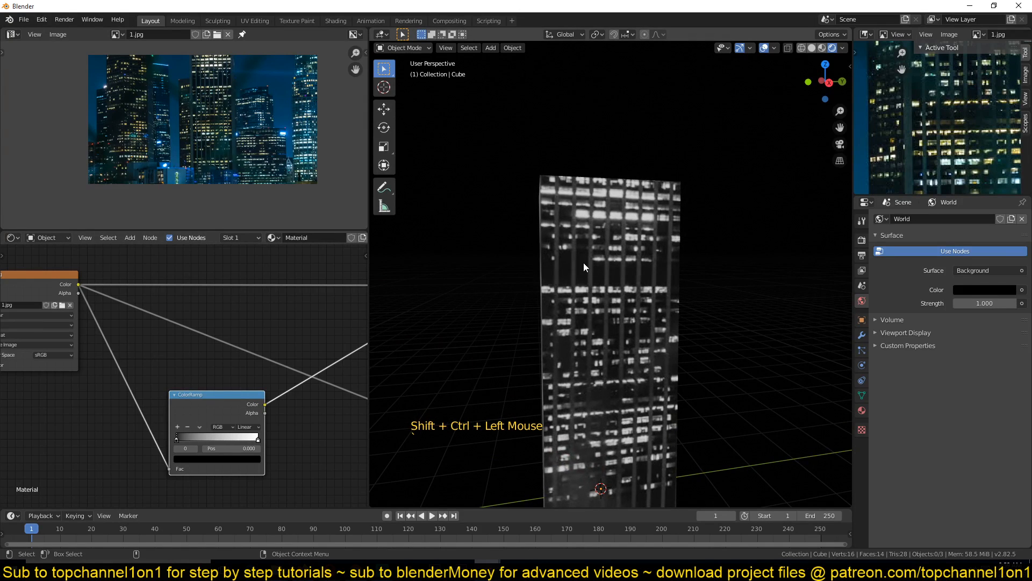
pyautogui.scroll(4, 583, 268)
pyautogui.scroll(-2, 581, 269)
pyautogui.moveTo(563, 214); pyautogui.dragTo(700, 229, button='middle')
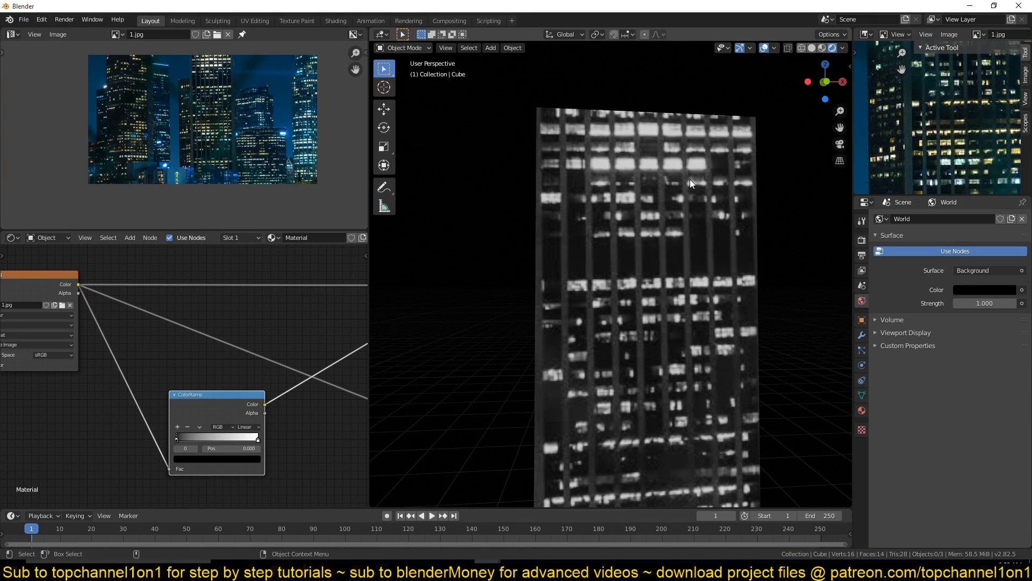
# - Move the ColorRamp's black stop to about 0.127 to isolate the lit windows
pyautogui.moveTo(177, 440); pyautogui.dragTo(199, 414, button='middle')
pyautogui.moveTo(199, 414); pyautogui.dragTo(210, 411)
pyautogui.moveTo(218, 412); pyautogui.dragTo(208, 413)
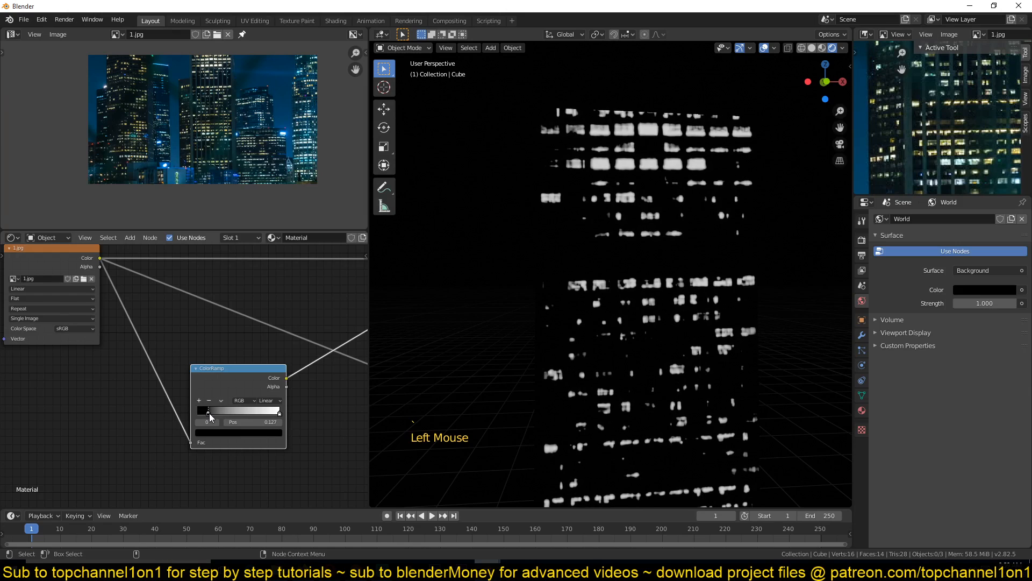
# - Move the ColorRamp's white stop to about 0.414 and check the window mask around the tower
pyautogui.moveTo(279, 413); pyautogui.dragTo(235, 415)
pyautogui.scroll(-2, 664, 291)
pyautogui.moveTo(664, 288); pyautogui.dragTo(750, 317, button='middle')
pyautogui.moveTo(653, 355); pyautogui.dragTo(622, 274, button='middle')
pyautogui.scroll(-1, 621, 274)
pyautogui.scroll(-2, 621, 274)
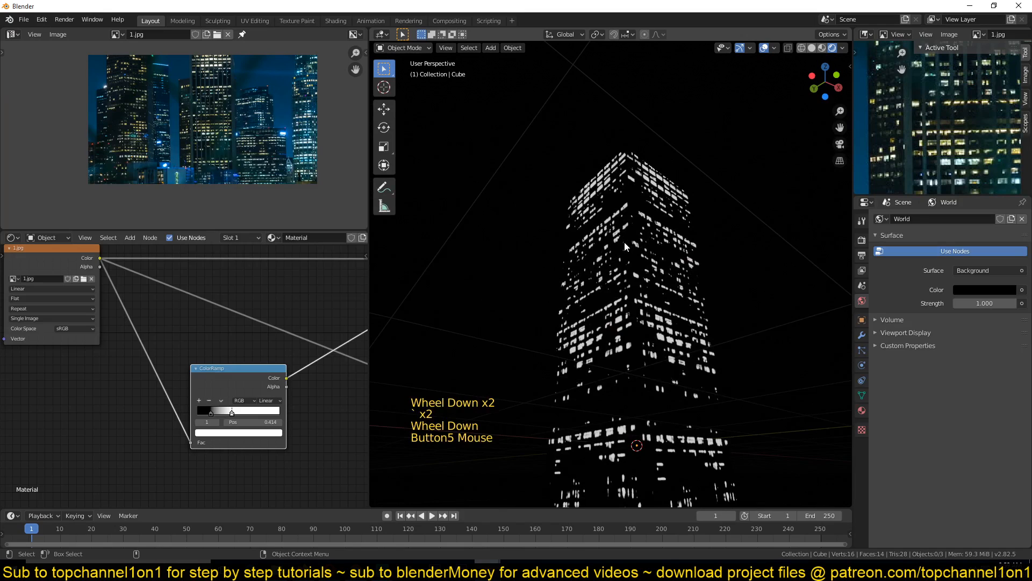
# - Switch the tower's preview from the ColorRamp back to the full Principled BSDF shader
pyautogui.scroll(-4, 279, 363)
pyautogui.scroll(-2, 198, 362)
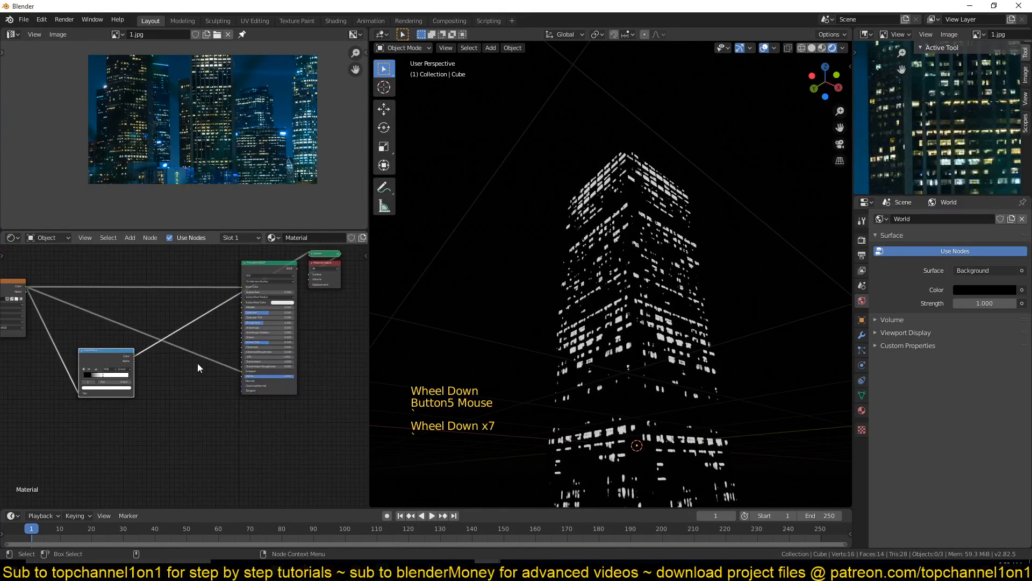
pyautogui.scroll(4, 198, 363)
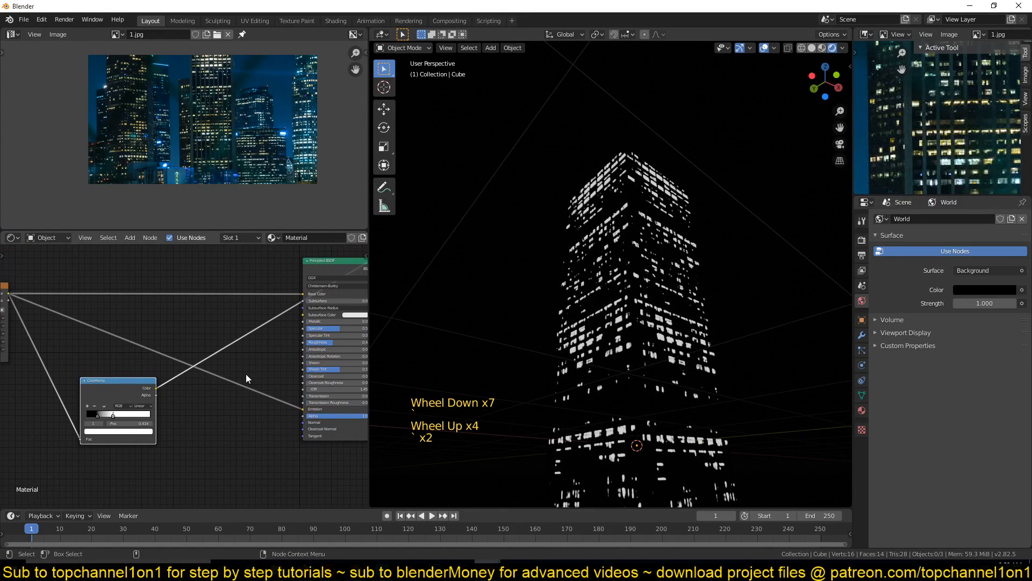
pyautogui.keyDown('ctrl'); pyautogui.keyDown('shift'); pyautogui.click(334, 260); pyautogui.keyUp('shift'); pyautogui.keyUp('ctrl')
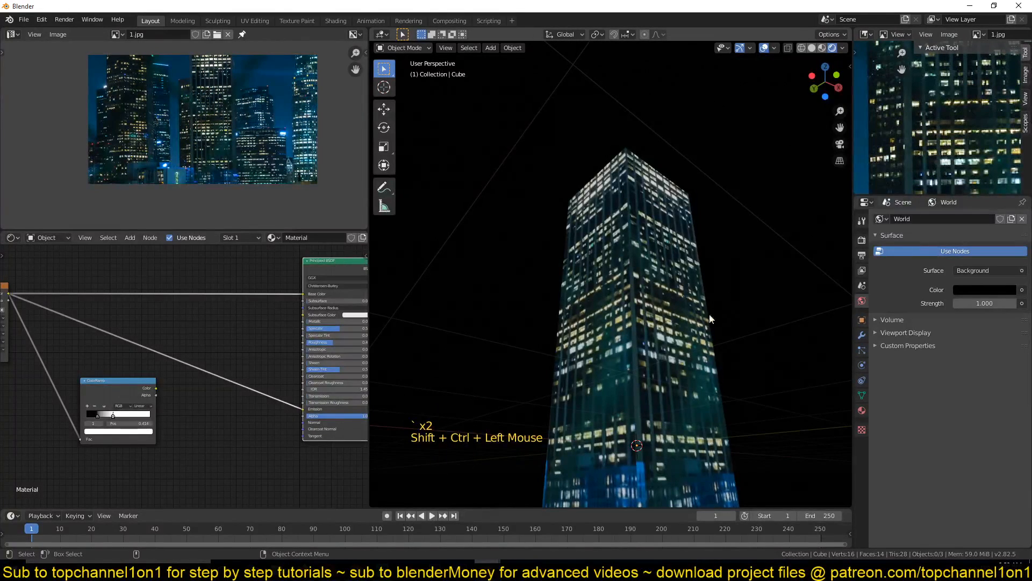
pyautogui.scroll(3, 681, 359)
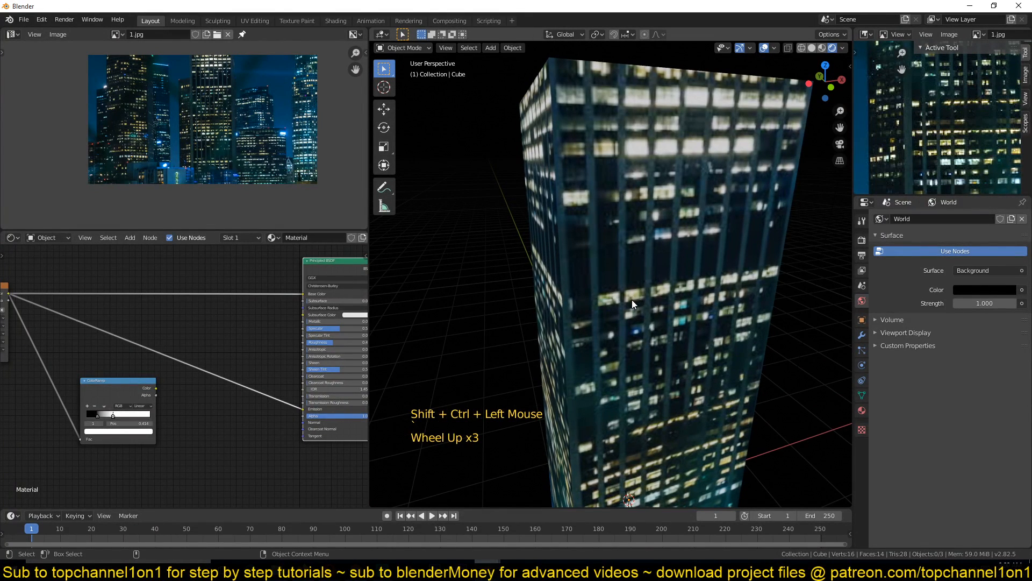
# - Connect the ColorRamp's Color to the Principled BSDF's Emission input and check the glowing windows on the tower
pyautogui.moveTo(177, 405); pyautogui.dragTo(169, 352, button='middle')
pyautogui.moveTo(152, 337); pyautogui.dragTo(301, 360)
pyautogui.moveTo(285, 277); pyautogui.dragTo(218, 387, button='middle')
pyautogui.press('`')
pyautogui.scroll(-2, 650, 244)
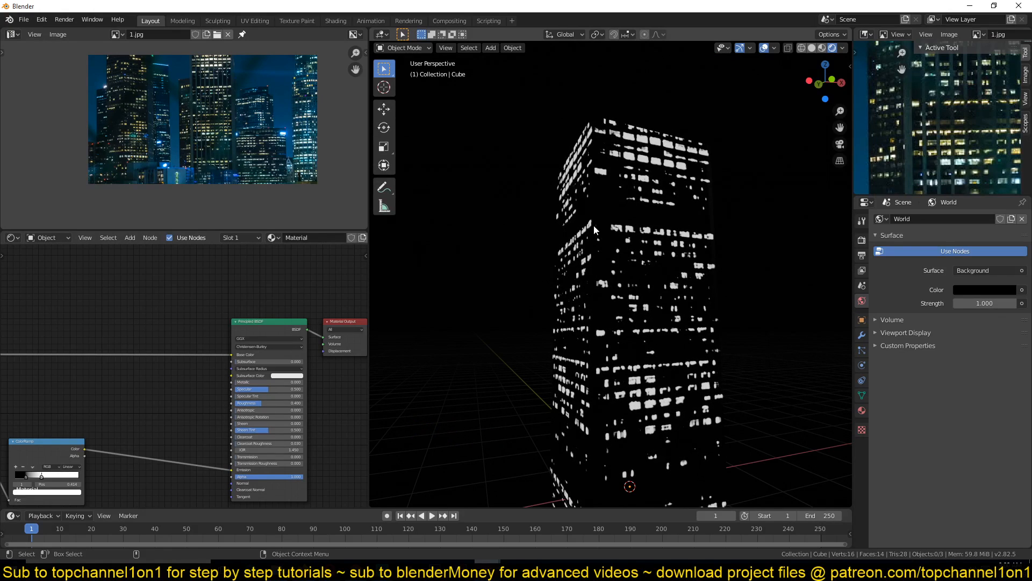
pyautogui.moveTo(195, 405); pyautogui.dragTo(291, 353, button='middle')
pyautogui.moveTo(196, 366); pyautogui.dragTo(157, 362, button='middle')
pyautogui.scroll(1, 209, 353)
pyautogui.moveTo(659, 306); pyautogui.dragTo(586, 322, button='middle')
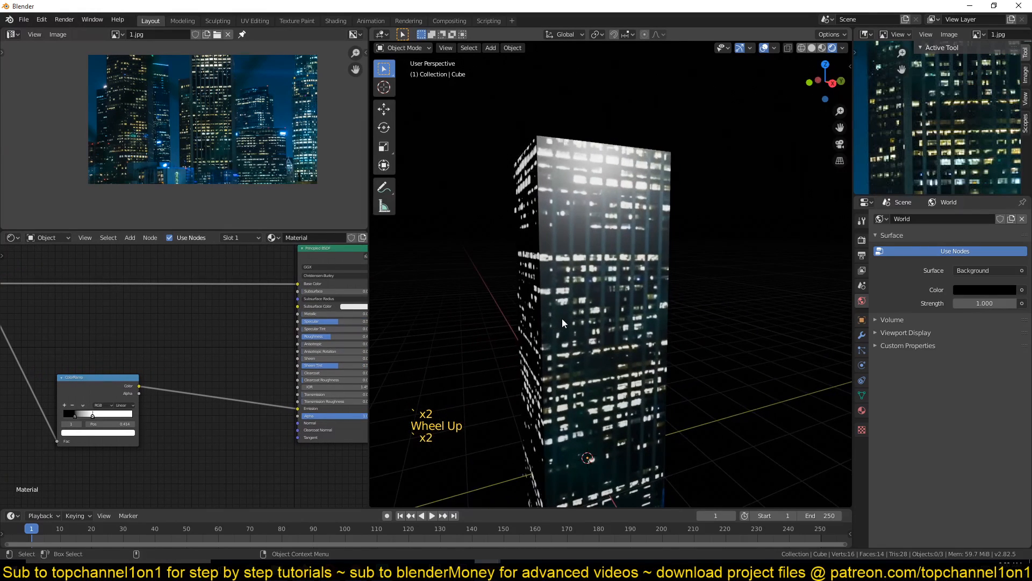
pyautogui.scroll(2, 209, 317)
# - Add a MixRGB node beside the ColorRamp and connect the ColorRamp's Color to its Fac input
pyautogui.hotkey('shift', 'a')
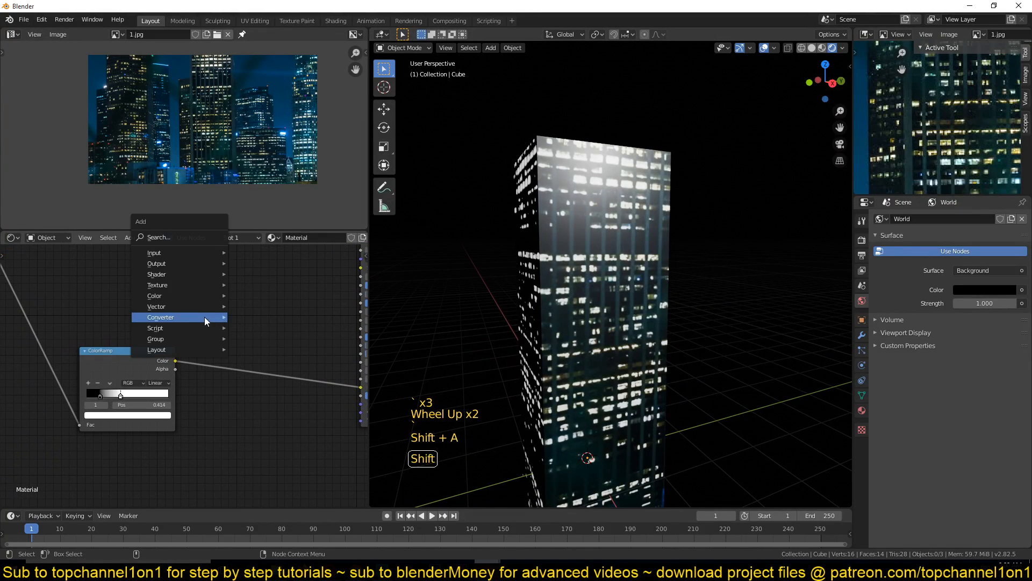
pyautogui.moveTo(169, 297)
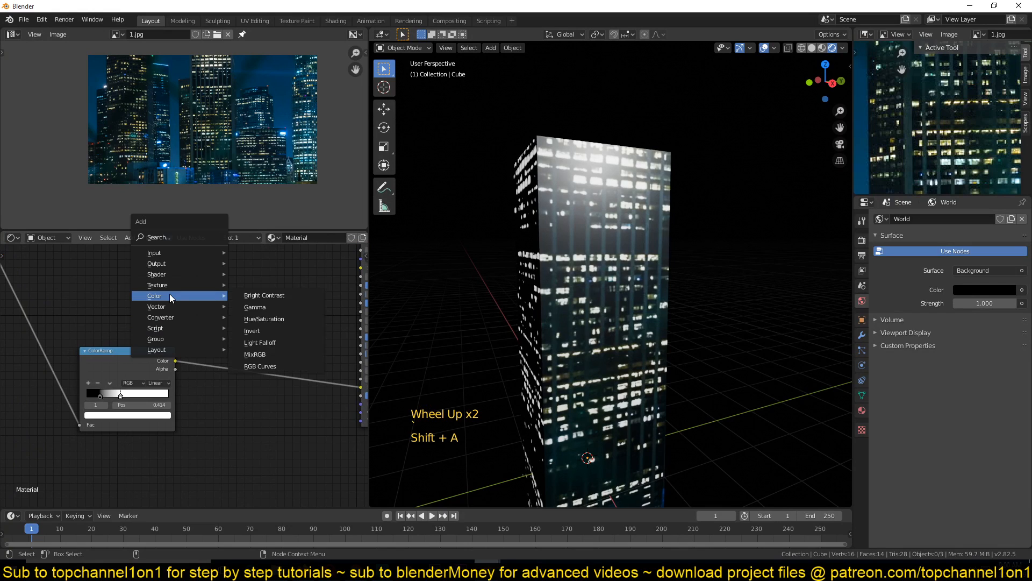
pyautogui.click(264, 355)
pyautogui.click(279, 266)
pyautogui.moveTo(175, 360); pyautogui.dragTo(274, 297)
pyautogui.moveTo(175, 360); pyautogui.dragTo(270, 300)
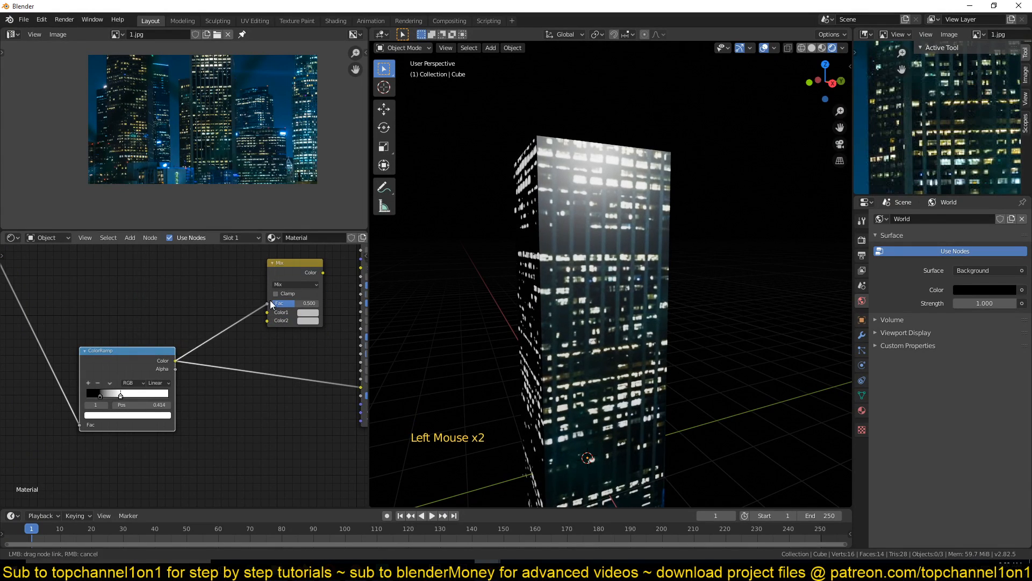
# - Preview the Mix node on the tower and set its Color1 to red and Color2 to blue
pyautogui.keyDown('ctrl'); pyautogui.keyDown('shift'); pyautogui.click(287, 274); pyautogui.keyUp('shift'); pyautogui.keyUp('ctrl')
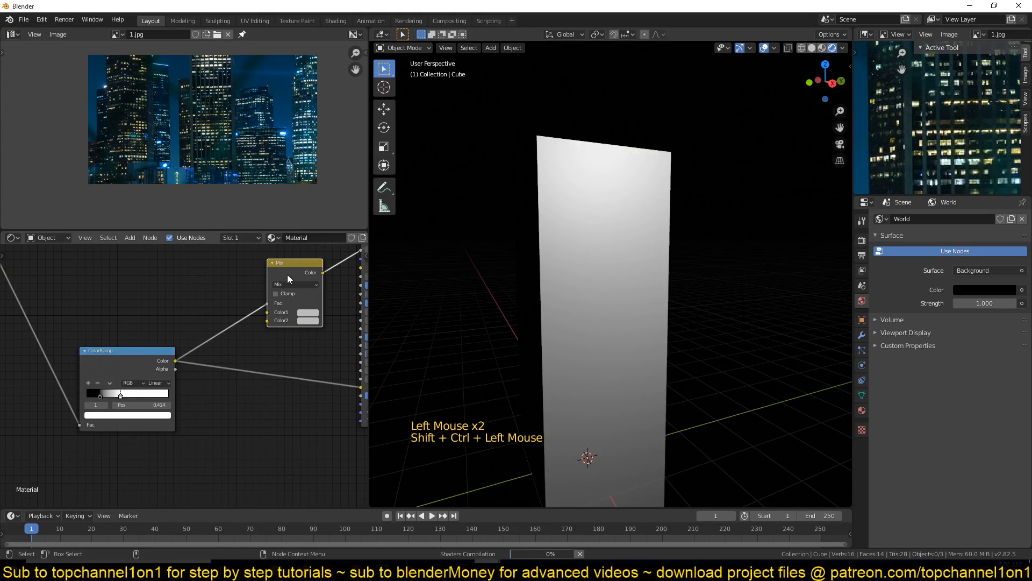
pyautogui.moveTo(294, 334); pyautogui.dragTo(275, 353, button='middle')
pyautogui.click(291, 327)
pyautogui.click(290, 329)
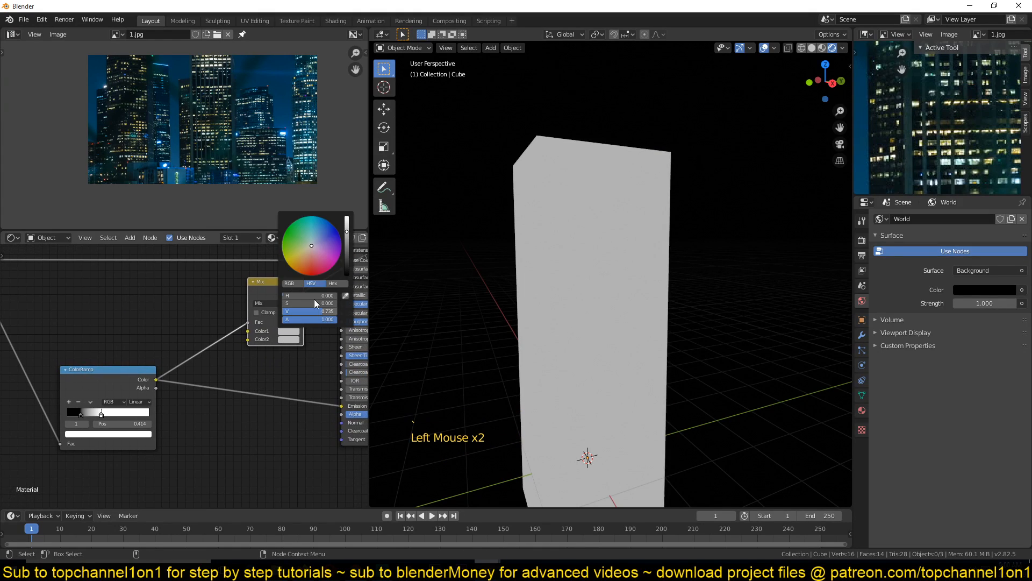
pyautogui.click(312, 272)
pyautogui.click(287, 333)
pyautogui.click(287, 343)
pyautogui.click(305, 287)
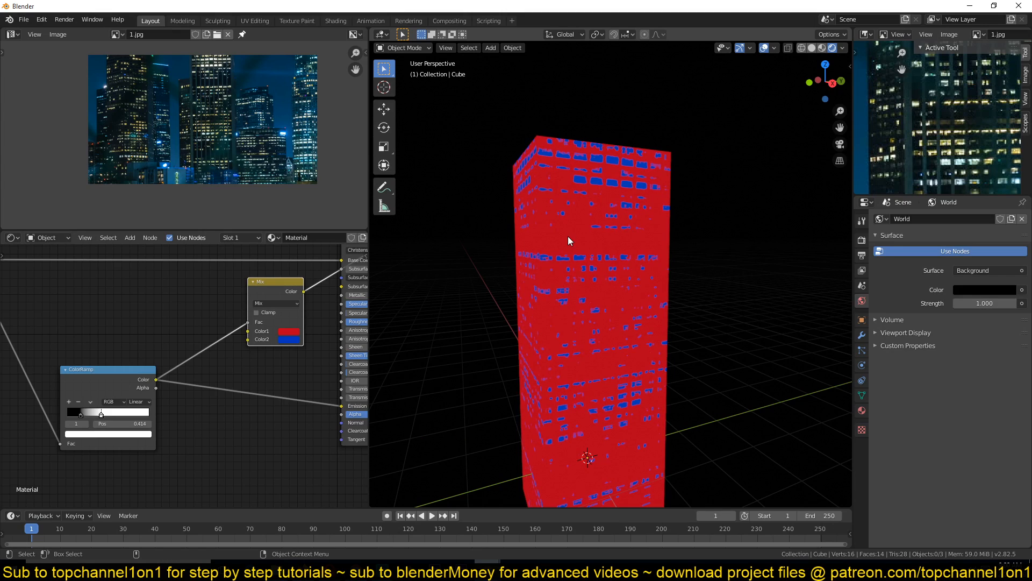
# - Connect the 1.jpg texture's Color to the Mix node's Color2 input and check the windows up close
pyautogui.moveTo(145, 353); pyautogui.dragTo(205, 384, button='middle')
pyautogui.scroll(-1, 146, 345)
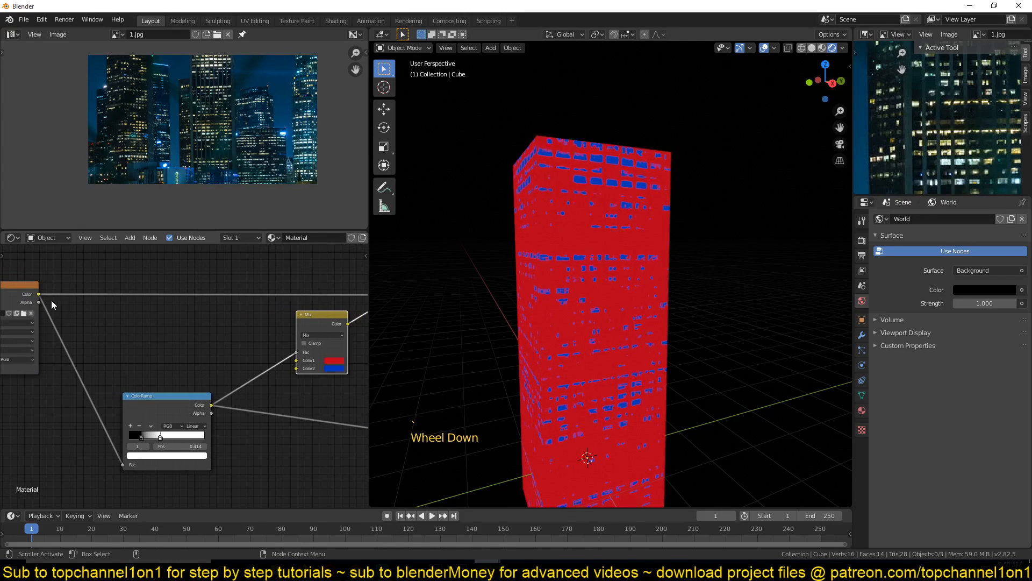
pyautogui.moveTo(38, 294); pyautogui.dragTo(296, 368)
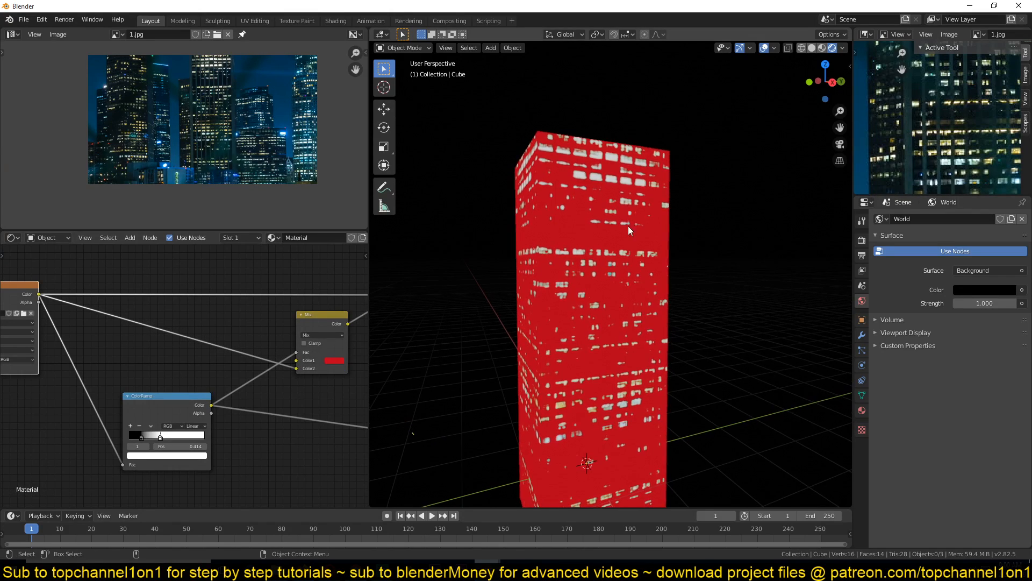
pyautogui.scroll(4, 616, 214)
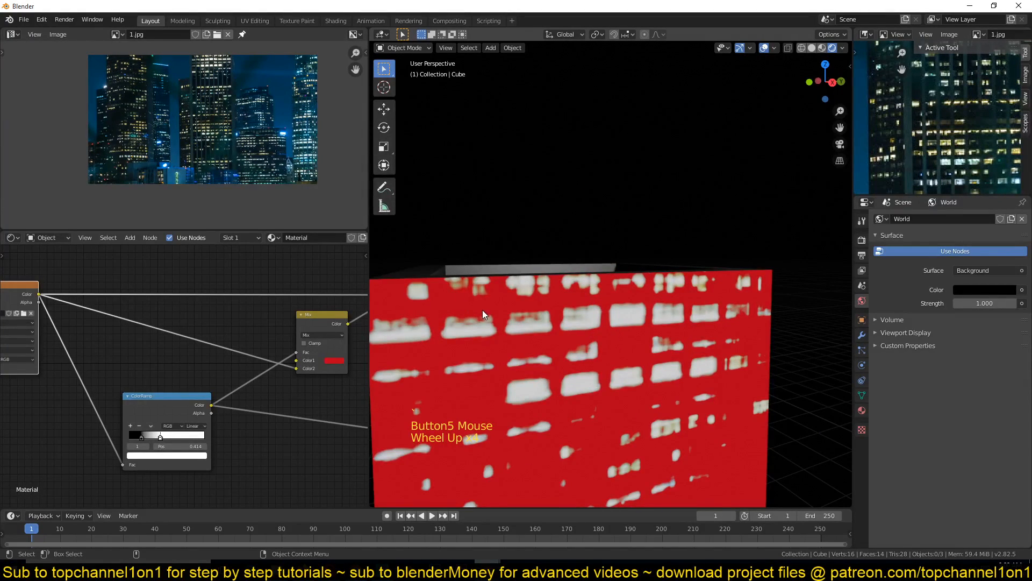
pyautogui.scroll(-3, 540, 321)
# - Connect the Mix node's Color to the Principled BSDF's Emission input and preview the full shader on the tower
pyautogui.moveTo(308, 329); pyautogui.dragTo(137, 299, button='middle')
pyautogui.moveTo(170, 261); pyautogui.dragTo(154, 286)
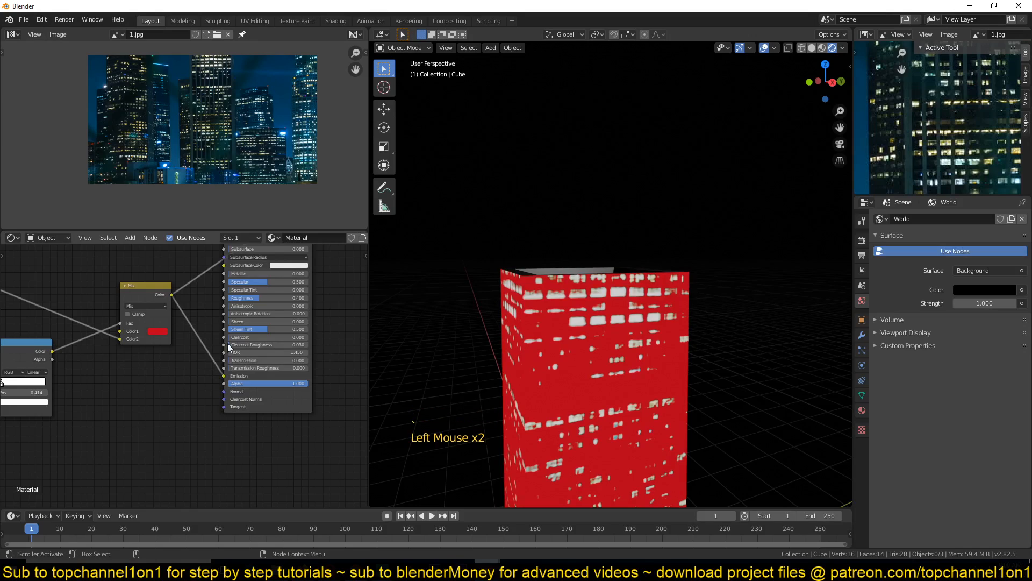
pyautogui.moveTo(227, 349); pyautogui.dragTo(234, 391, button='middle')
pyautogui.keyDown('ctrl'); pyautogui.keyDown('shift'); pyautogui.click(275, 280); pyautogui.keyUp('shift'); pyautogui.keyUp('ctrl')
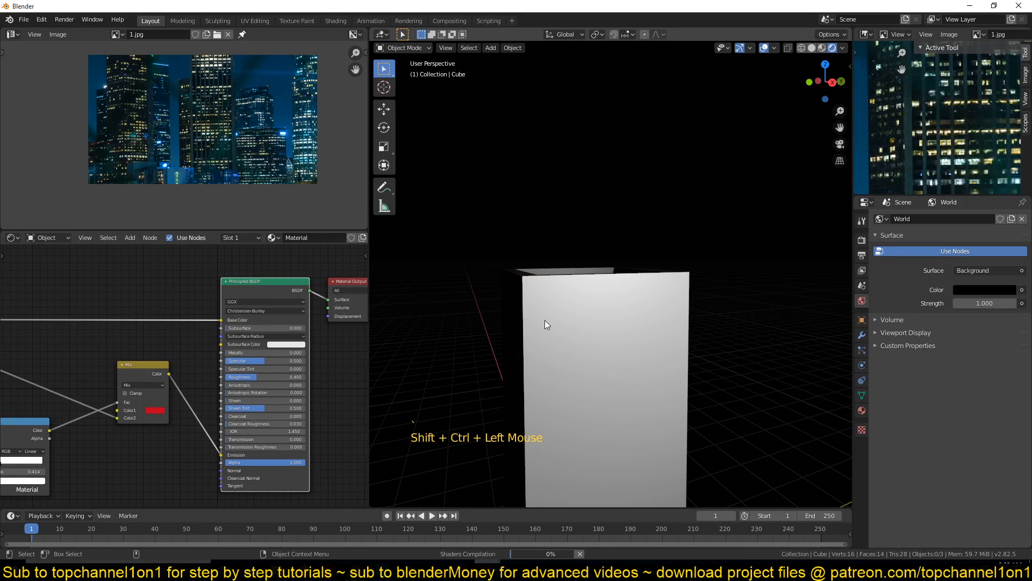
pyautogui.moveTo(537, 329); pyautogui.dragTo(556, 296, button='middle')
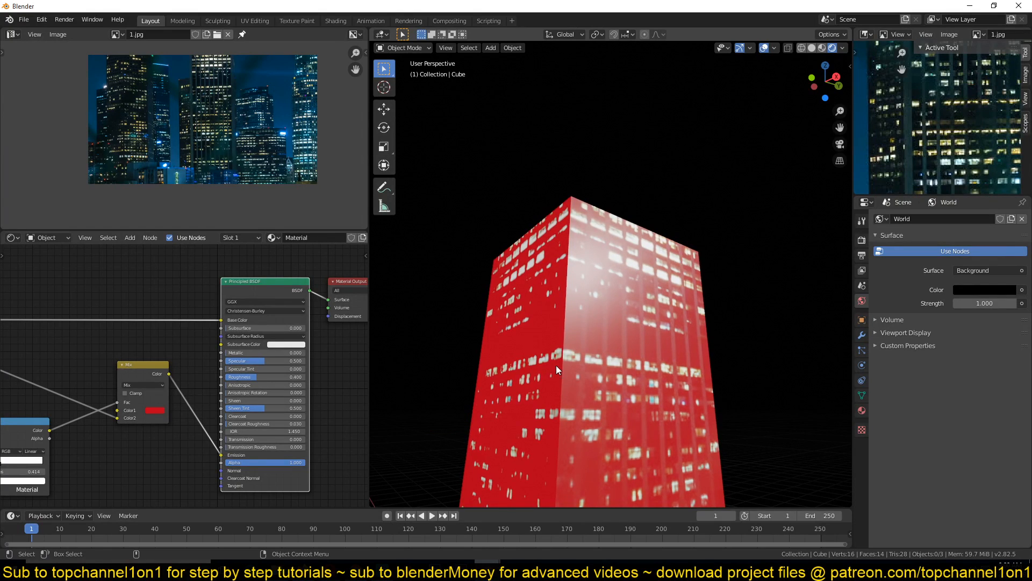
pyautogui.scroll(-1, 534, 340)
pyautogui.keyDown('shift'); pyautogui.moveTo(533, 339); pyautogui.dragTo(644, 281, button='middle'); pyautogui.keyUp('shift')
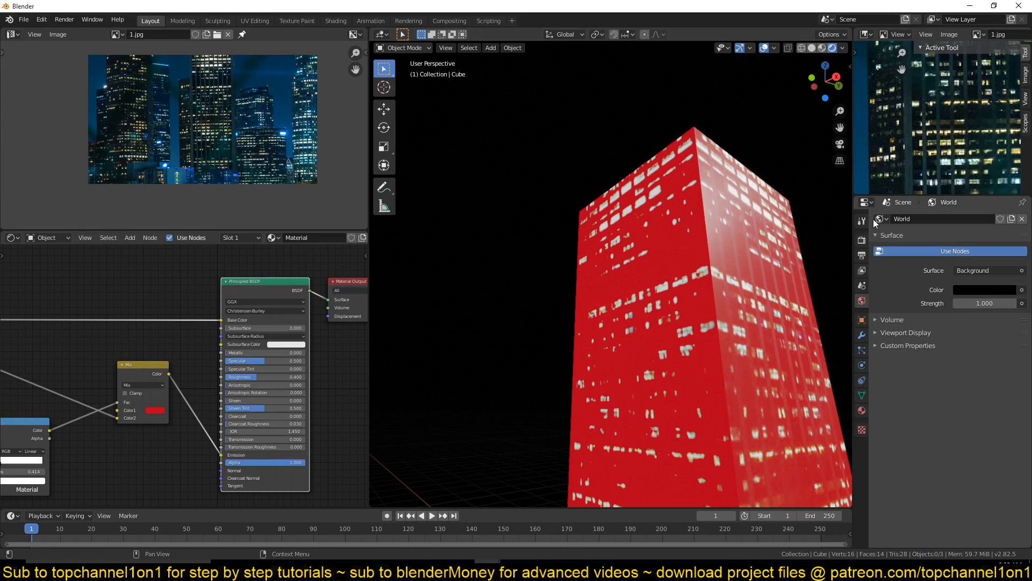
pyautogui.moveTo(679, 245); pyautogui.dragTo(515, 326, button='middle')
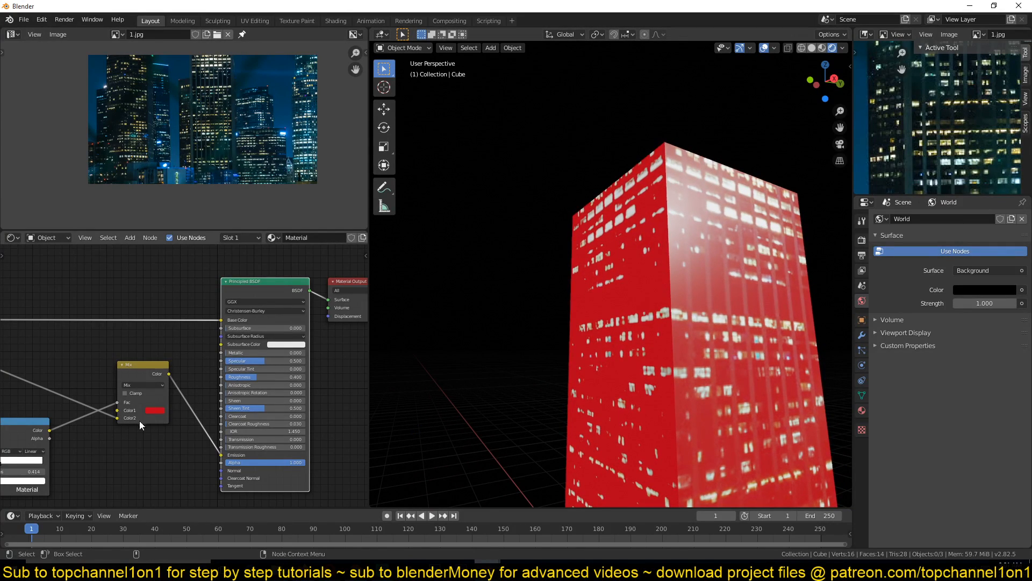
# - Set the Mix node's Color1 to black so only the windows emit light
pyautogui.click(157, 411)
pyautogui.moveTo(206, 318); pyautogui.dragTo(208, 359)
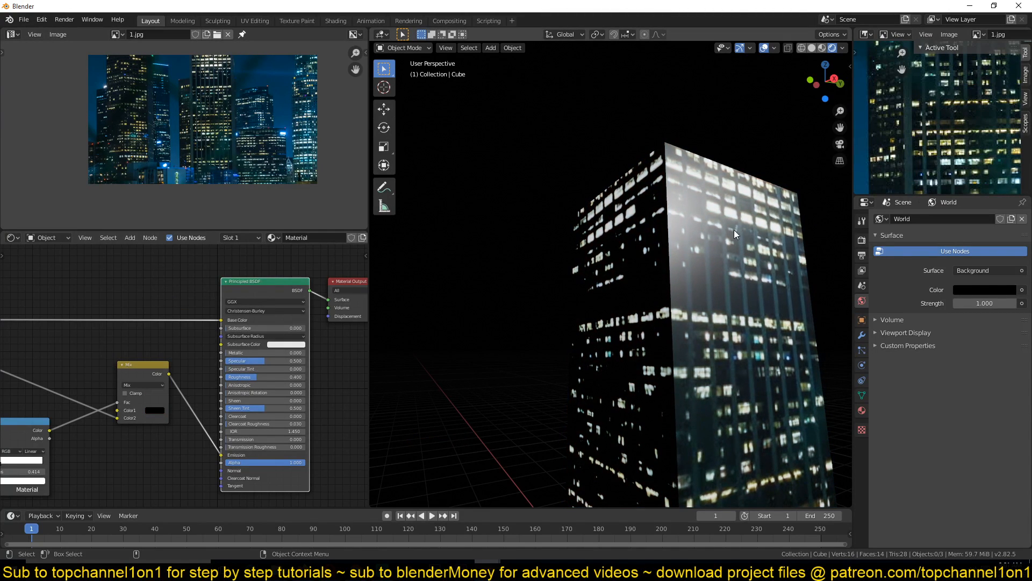
pyautogui.scroll(-2, 654, 299)
pyautogui.moveTo(654, 299); pyautogui.dragTo(659, 199, button='middle')
pyautogui.scroll(2, 659, 198)
pyautogui.moveTo(590, 272); pyautogui.dragTo(627, 247, button='middle')
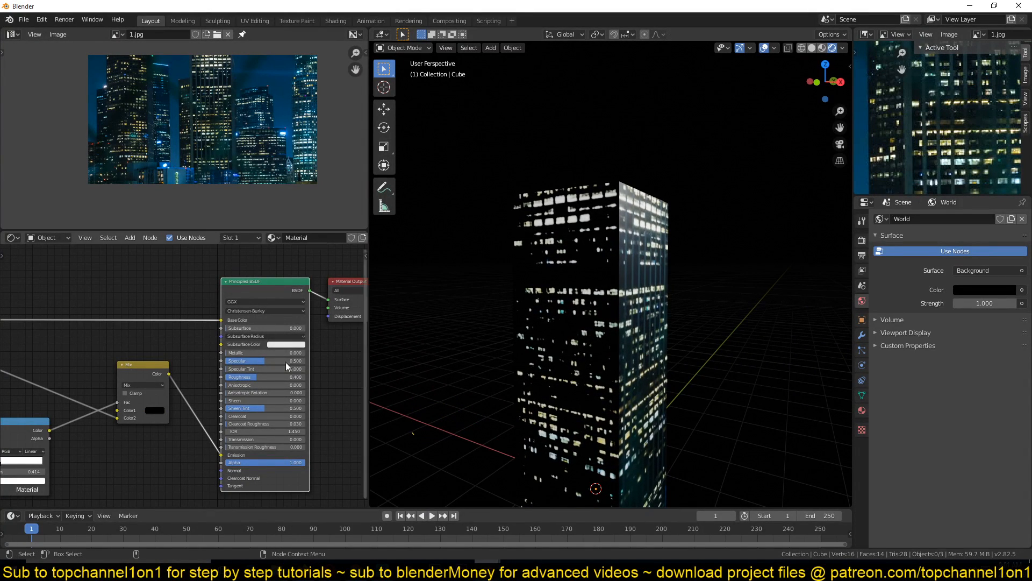
# - Examine the lit windows on the tower's different faces from several angles and distances
pyautogui.moveTo(140, 402); pyautogui.dragTo(148, 412, button='middle')
pyautogui.moveTo(214, 369); pyautogui.dragTo(253, 362, button='middle')
pyautogui.moveTo(697, 221); pyautogui.dragTo(621, 202, button='middle')
pyautogui.scroll(-1, 621, 202)
pyautogui.scroll(-2, 621, 203)
pyautogui.hotkey('alt', 'a')
pyautogui.scroll(4, 601, 218)
pyautogui.scroll(-4, 631, 187)
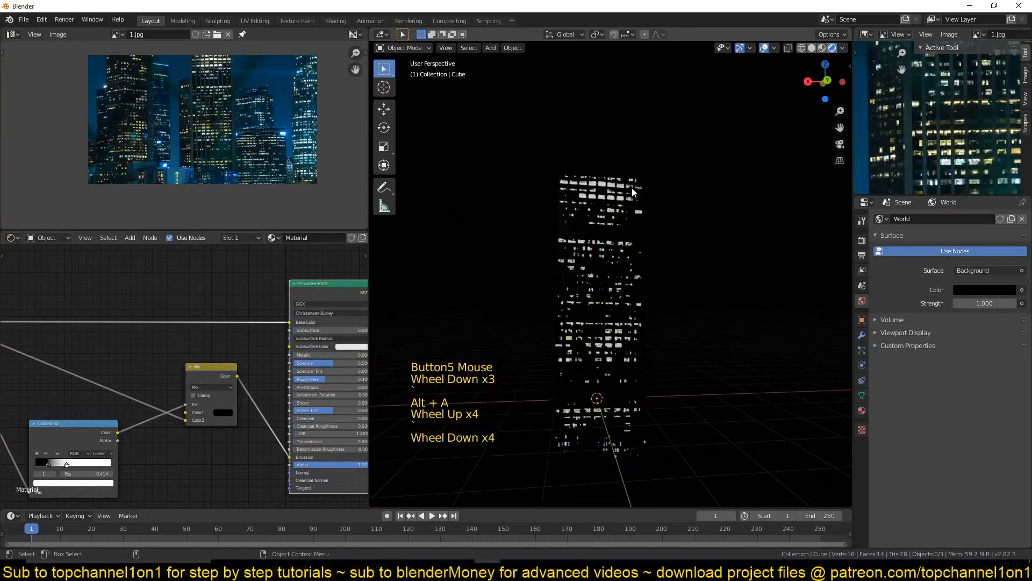
pyautogui.moveTo(631, 187); pyautogui.dragTo(676, 221, button='middle')
pyautogui.scroll(1, 677, 221)
pyautogui.scroll(2, 654, 218)
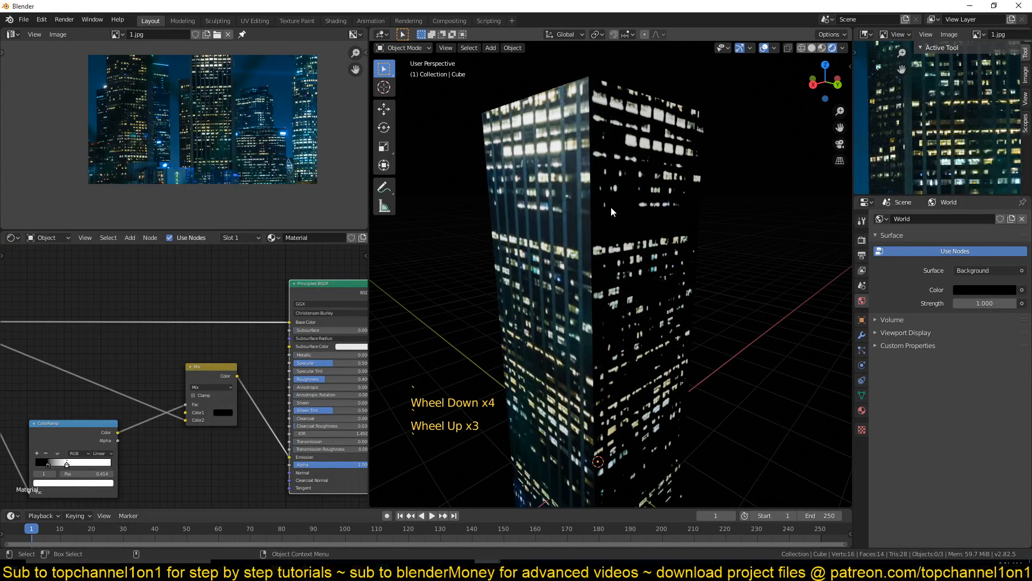
# - Lighten the color of the ColorRamp's black stop to dark gray so the facade between the windows glows faintly
pyautogui.moveTo(211, 392); pyautogui.dragTo(291, 379, button='middle')
pyautogui.moveTo(163, 369); pyautogui.dragTo(197, 369, button='middle')
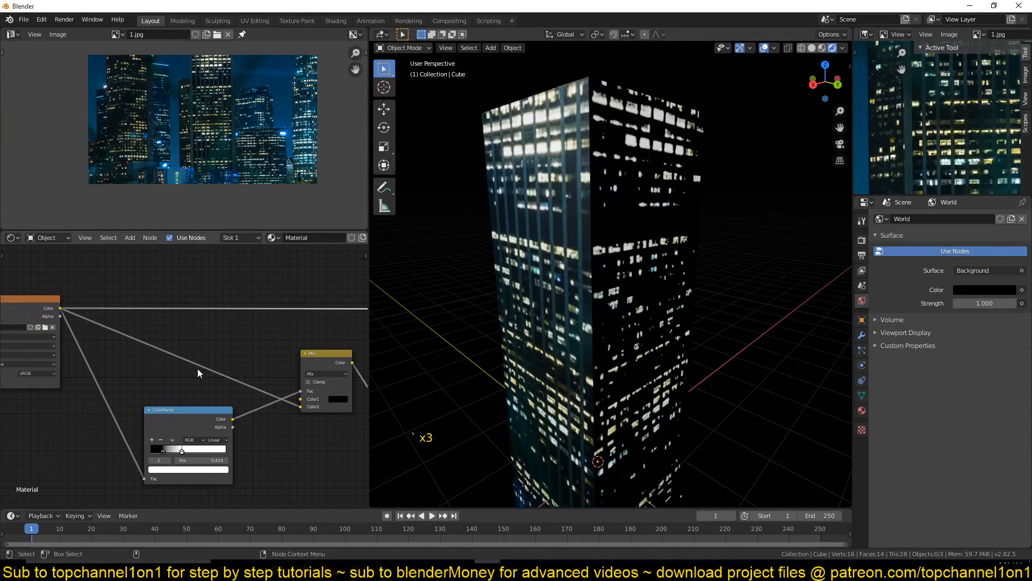
pyautogui.moveTo(256, 393); pyautogui.dragTo(242, 383, button='middle')
pyautogui.scroll(1, 242, 384)
pyautogui.moveTo(163, 409); pyautogui.dragTo(211, 392, button='middle')
pyautogui.click(200, 412)
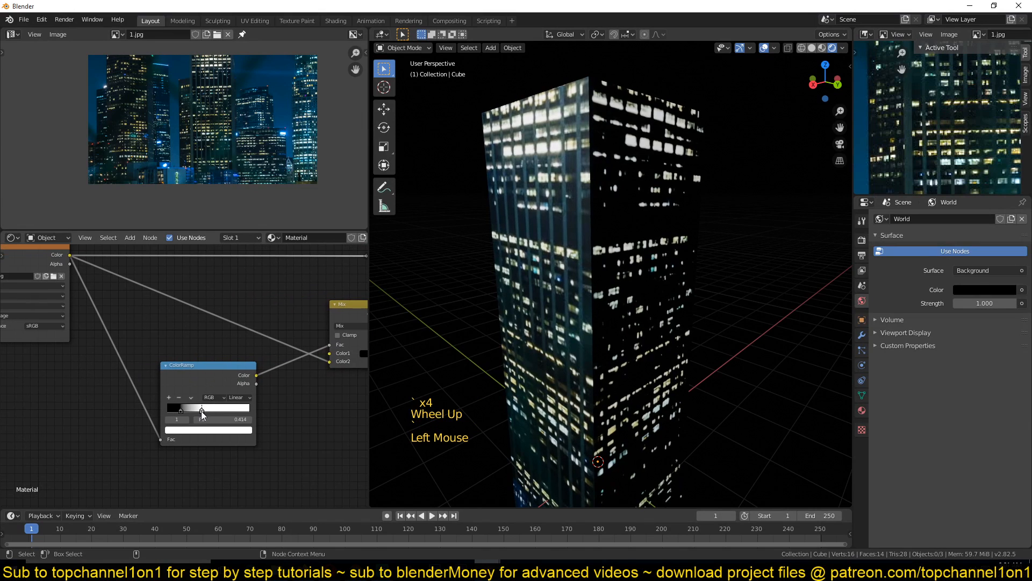
pyautogui.click(181, 410)
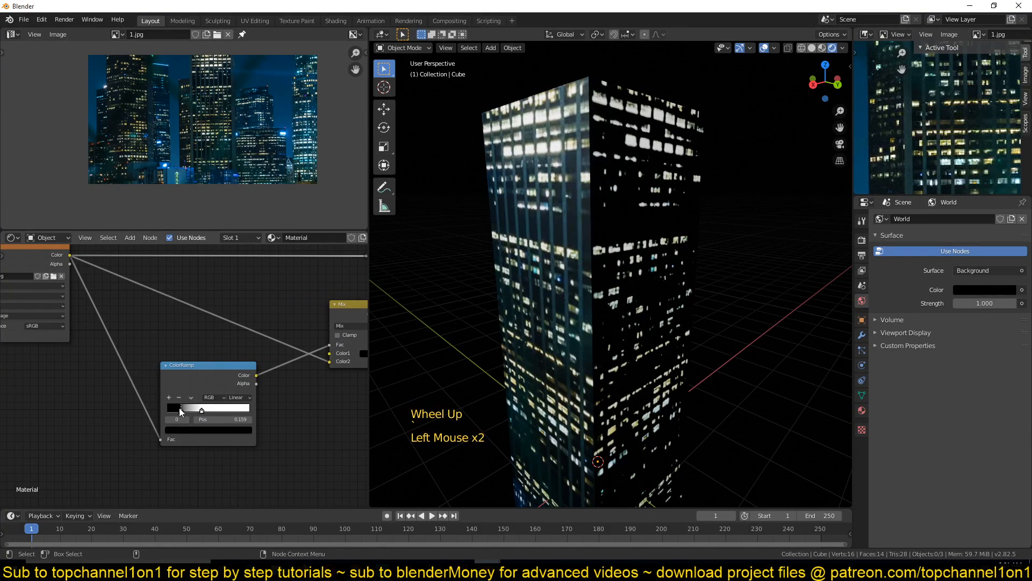
pyautogui.click(180, 411)
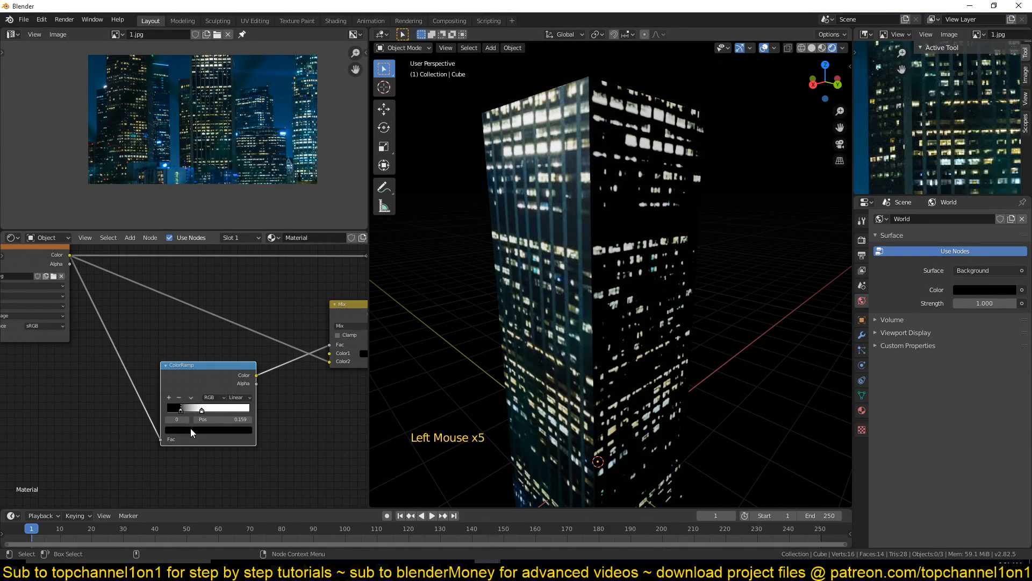
pyautogui.click(190, 429)
pyautogui.click(235, 371)
pyautogui.moveTo(234, 372)
pyautogui.mouseDown()
pyautogui.moveTo(234, 361)
pyautogui.moveTo(234, 373)
pyautogui.mouseUp()
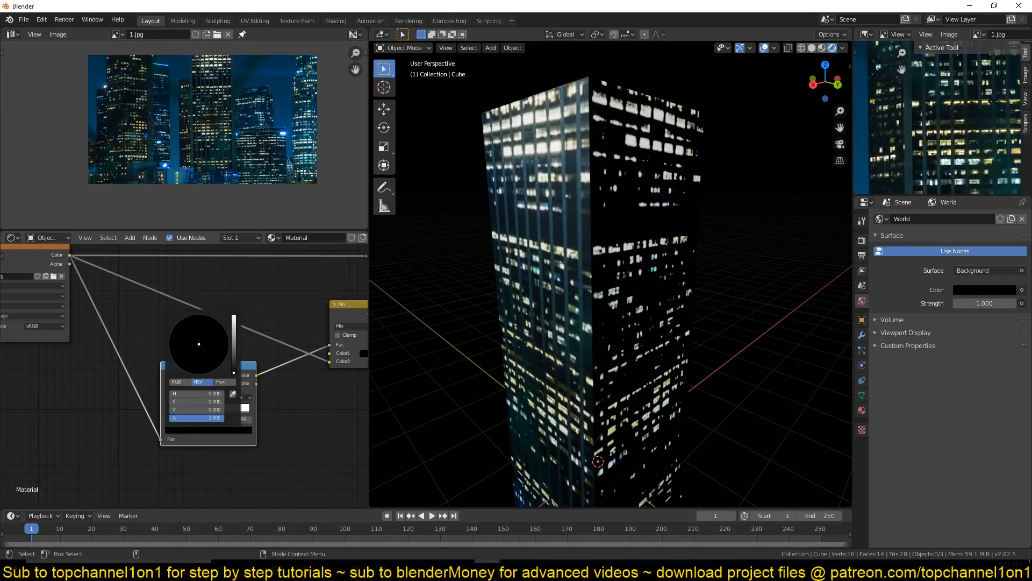
pyautogui.moveTo(755, 247); pyautogui.dragTo(562, 203, button='middle')
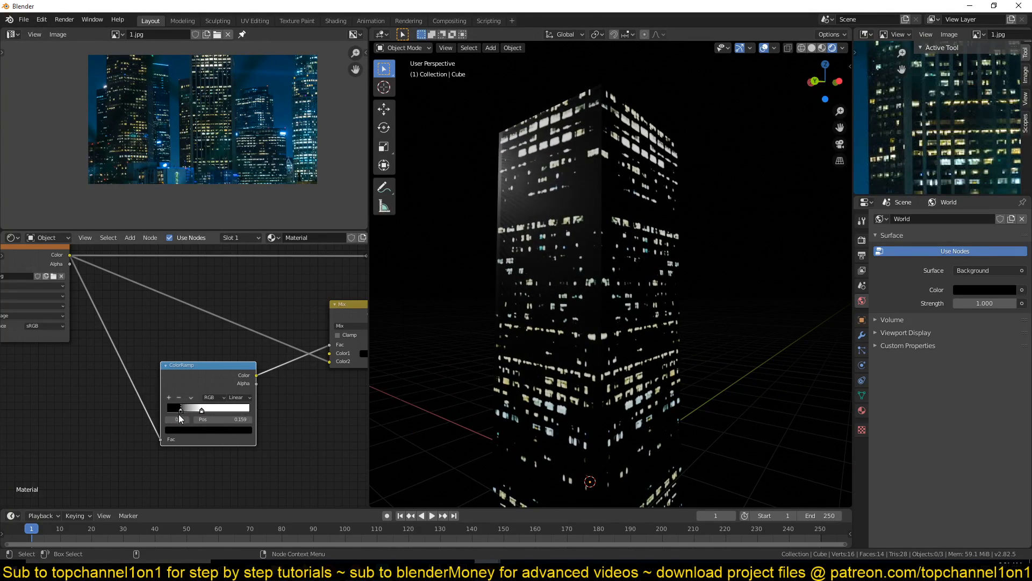
pyautogui.click(201, 428)
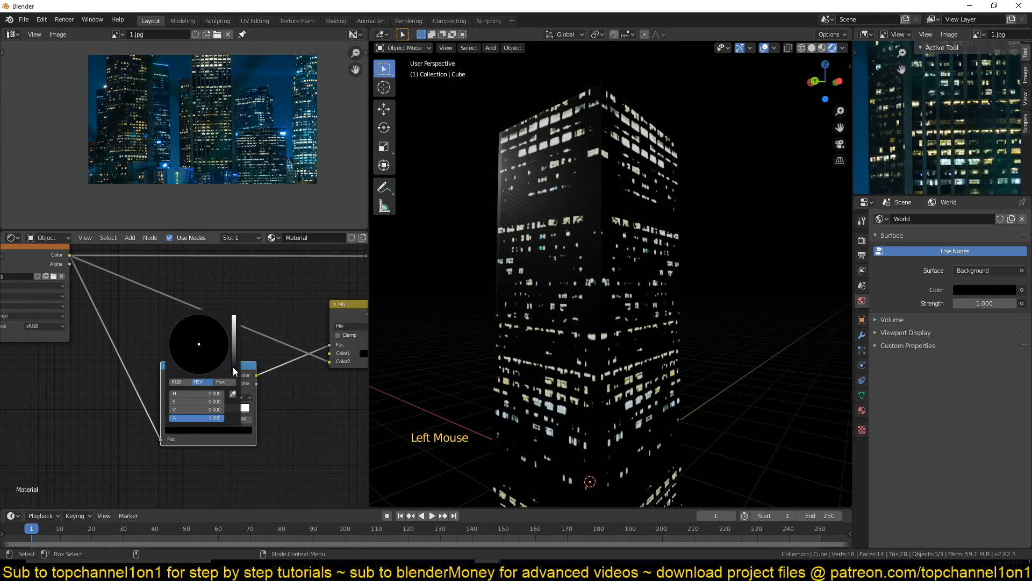
pyautogui.moveTo(234, 372); pyautogui.dragTo(234, 353)
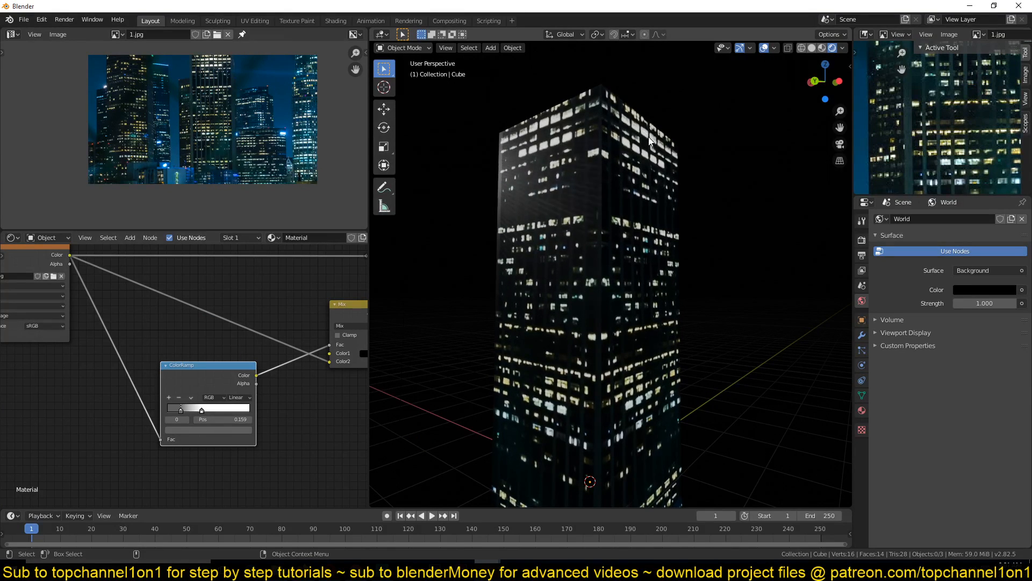
# - Insert a Hue/Saturation node between the Mix node's Color output and the Principled BSDF's Emission input
pyautogui.moveTo(282, 372); pyautogui.dragTo(217, 375, button='middle')
pyautogui.scroll(-2, 585, 206)
pyautogui.scroll(3, 600, 224)
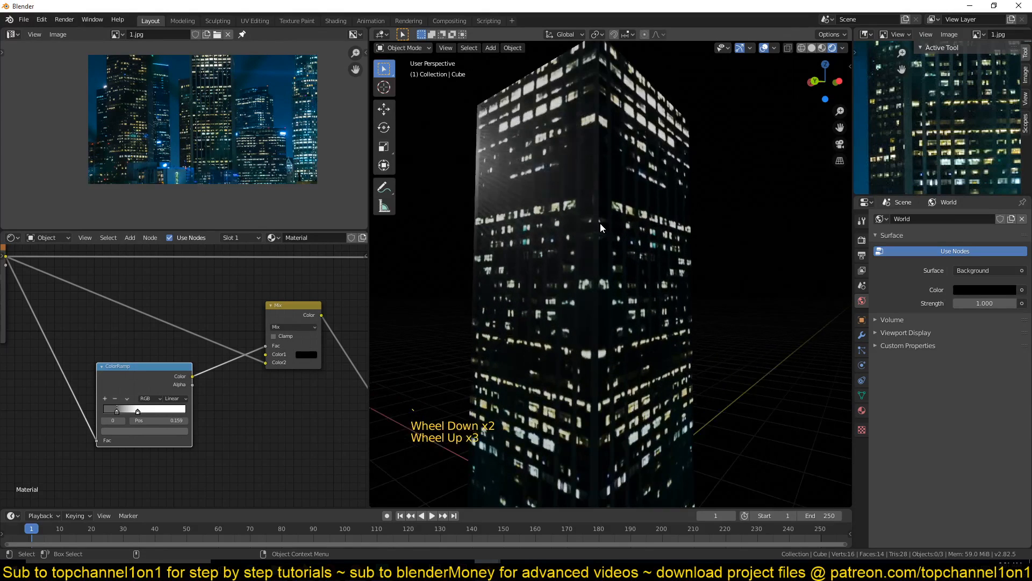
pyautogui.moveTo(289, 397); pyautogui.dragTo(224, 399, button='middle')
pyautogui.moveTo(220, 344); pyautogui.dragTo(176, 342)
pyautogui.hotkey('shift', 'a')
pyautogui.moveTo(224, 363)
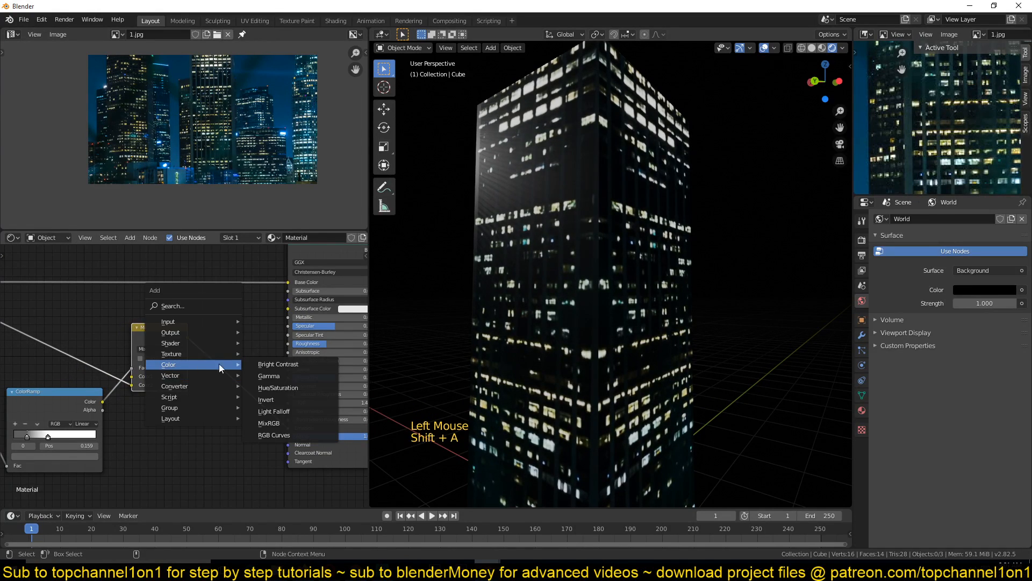
pyautogui.click(278, 387)
pyautogui.click(220, 350)
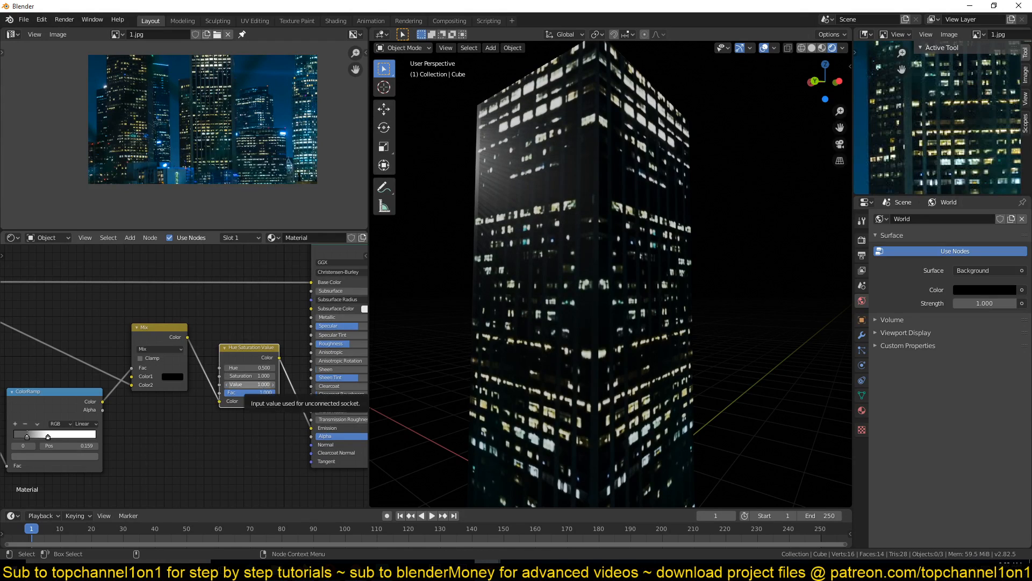
# - Set the Hue Saturation Value node's Value to 2 and move the node onto the link between the image texture and the Mix node's Color2
pyautogui.click(261, 385)
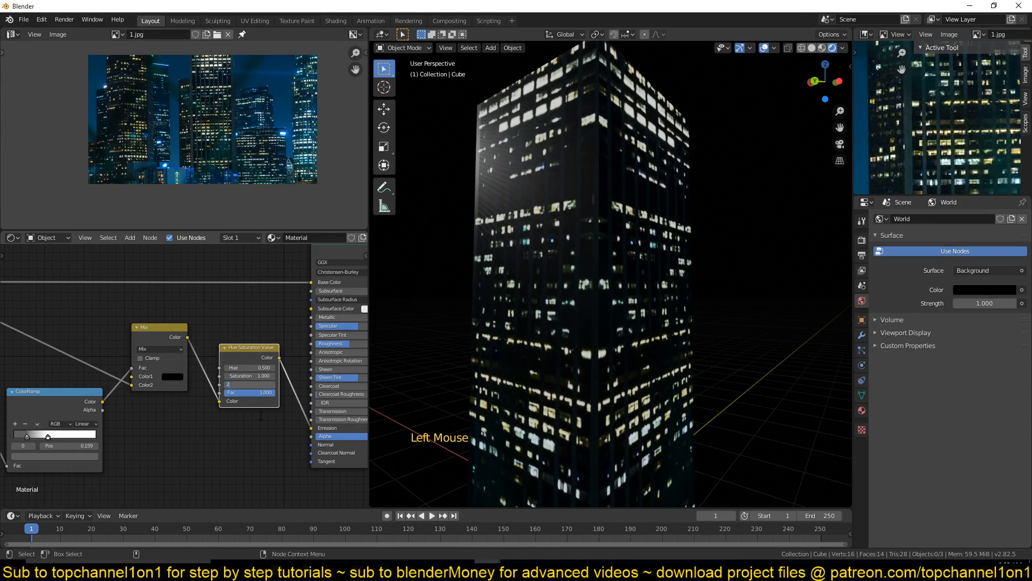
pyautogui.write('2')
pyautogui.press('Return')
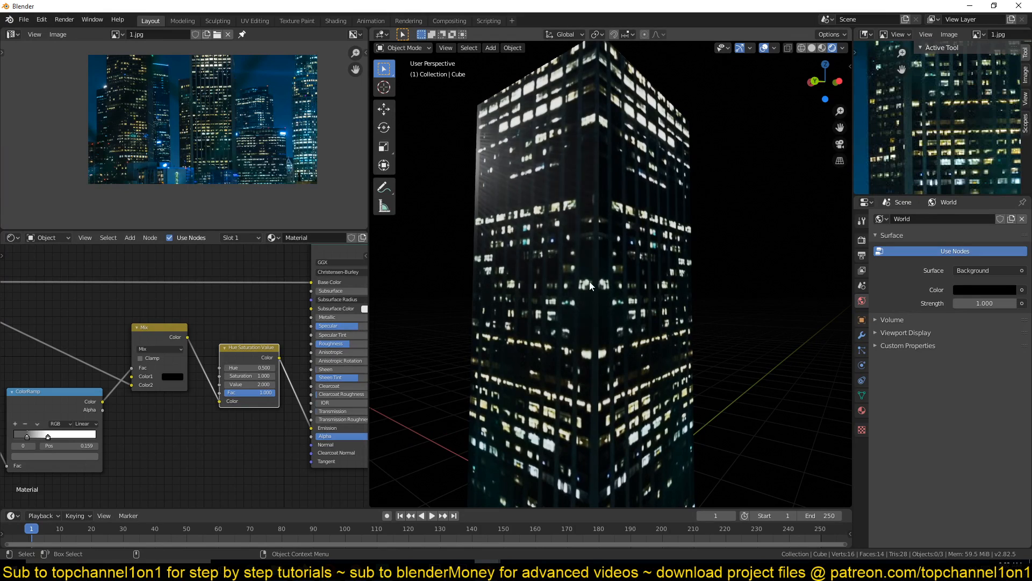
pyautogui.click(27, 434)
pyautogui.keyDown('alt'); pyautogui.moveTo(240, 344); pyautogui.dragTo(150, 321); pyautogui.keyUp('alt')
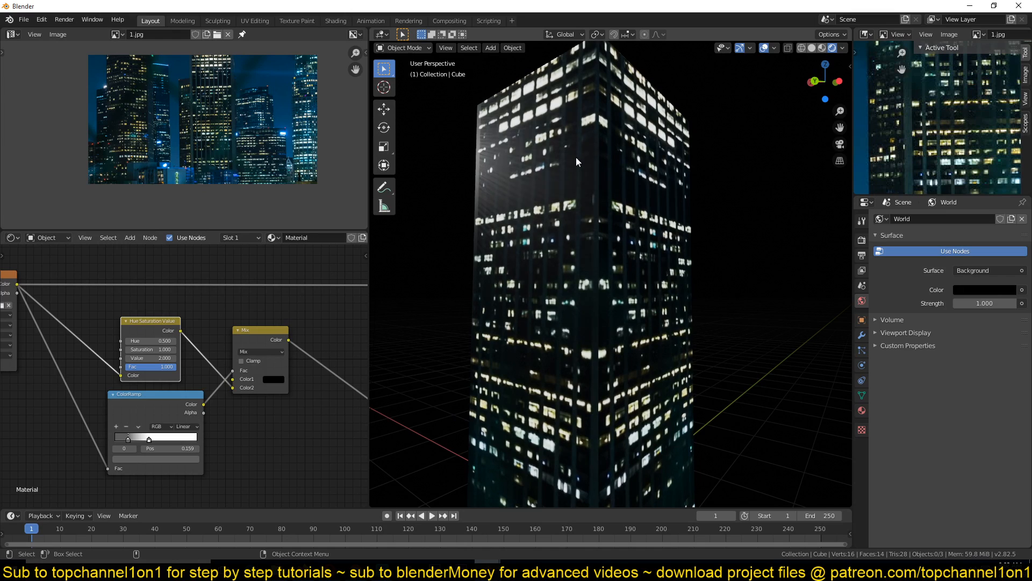
# - Raise the Hue Saturation Value node's Value to 10 for much brighter windows
pyautogui.moveTo(566, 173); pyautogui.dragTo(586, 168, button='middle')
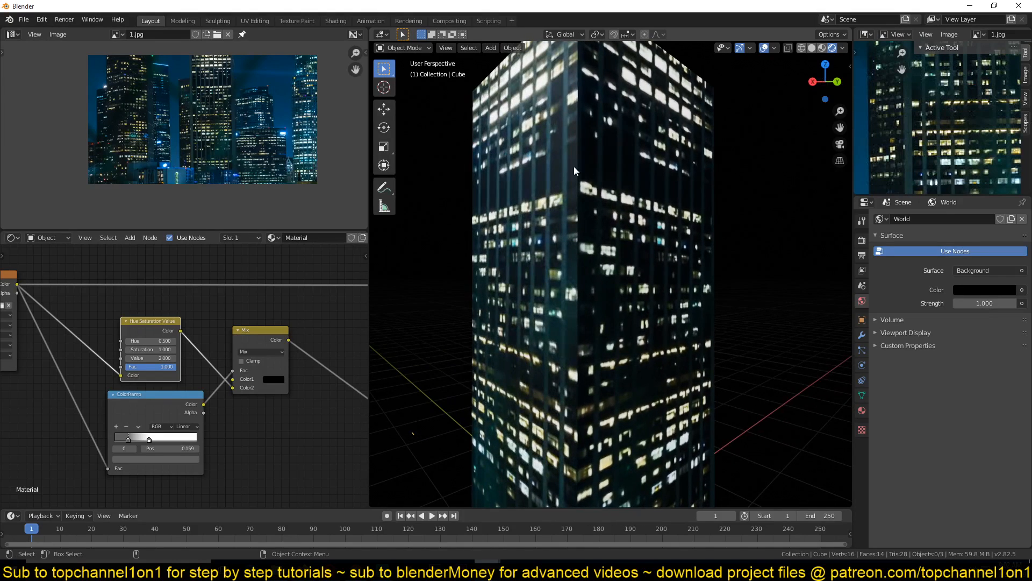
pyautogui.click(158, 358)
pyautogui.write('10')
pyautogui.press('Return')
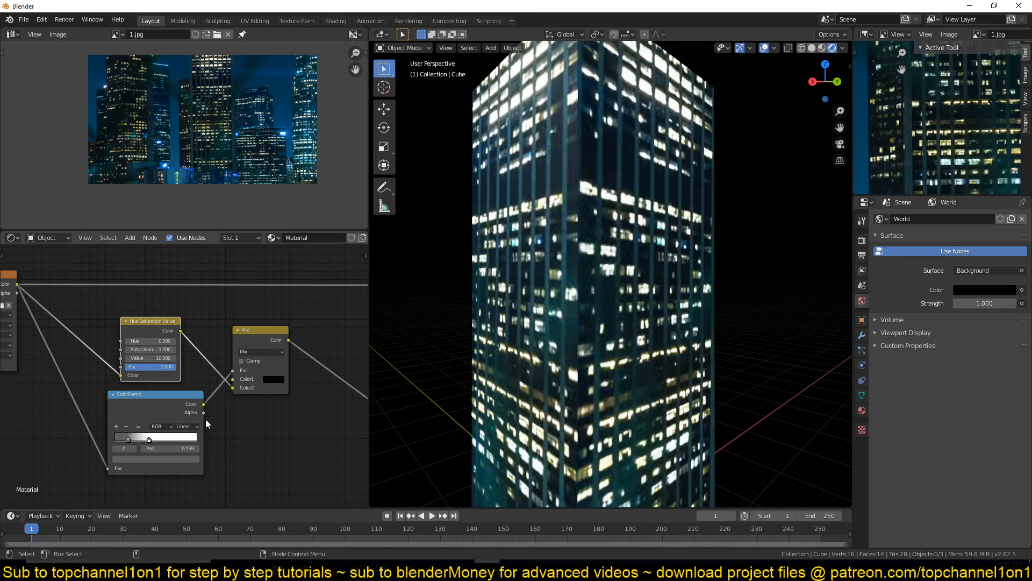
# - Darken the ColorRamp's dark stop to a brightness of about 0.127 and check the tower from farther away
pyautogui.click(126, 440)
pyautogui.click(136, 458)
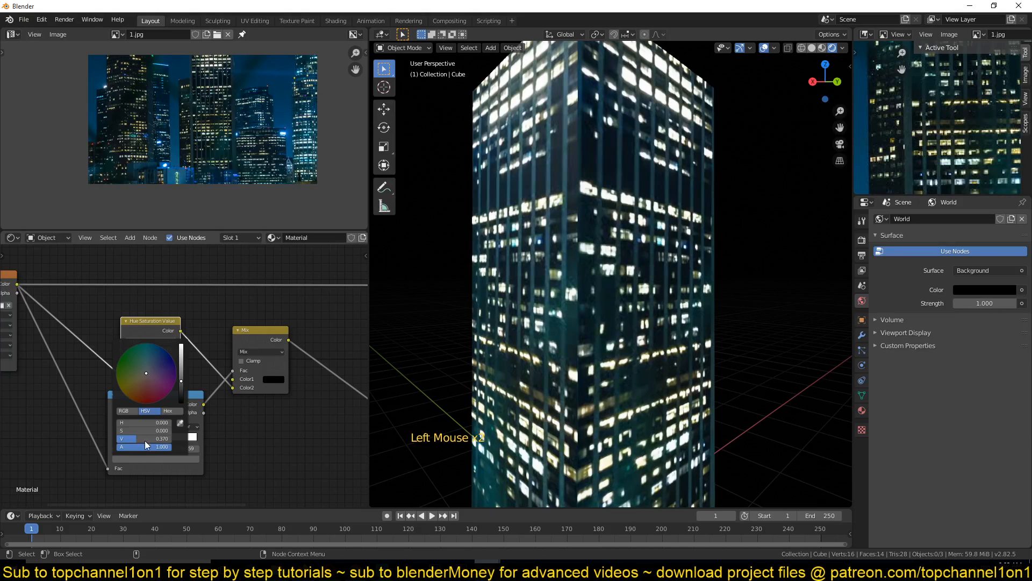
pyautogui.moveTo(182, 379); pyautogui.dragTo(181, 399)
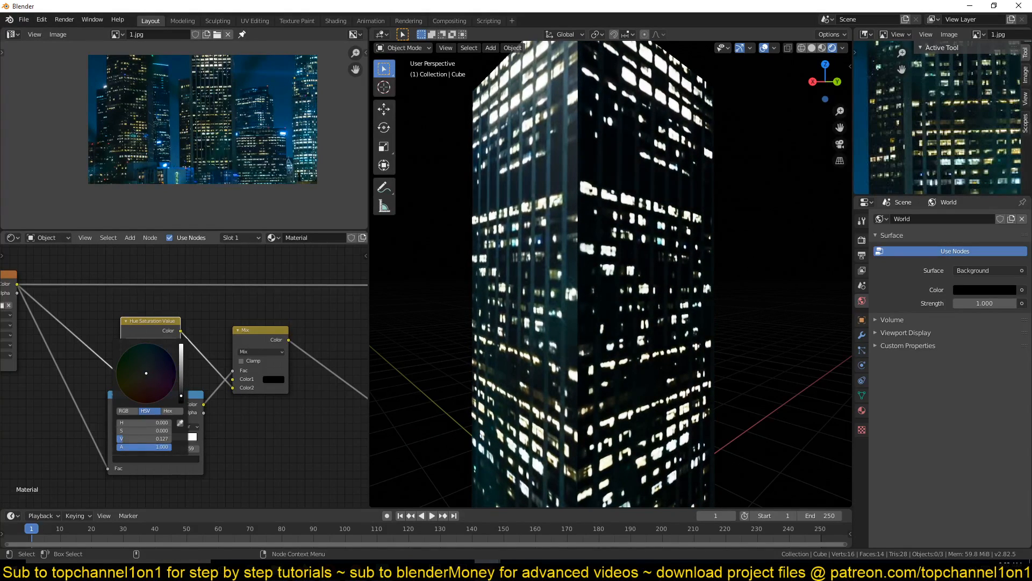
pyautogui.moveTo(650, 265); pyautogui.dragTo(831, 341, button='middle')
pyautogui.scroll(-3, 720, 258)
pyautogui.scroll(-3, 723, 250)
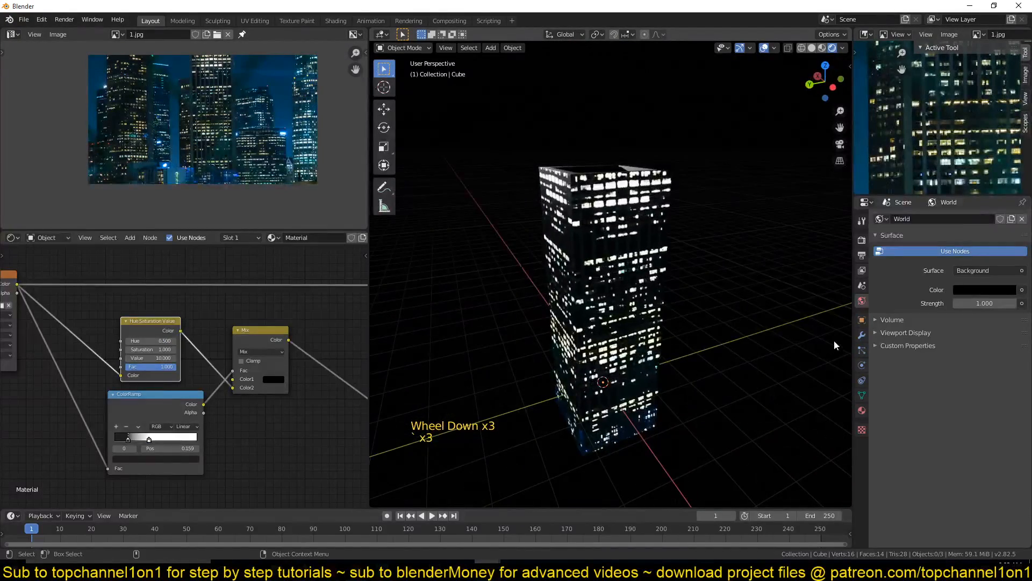
# - Enable Bloom in the Eevee render settings and check the glow around the tower
pyautogui.click(862, 240)
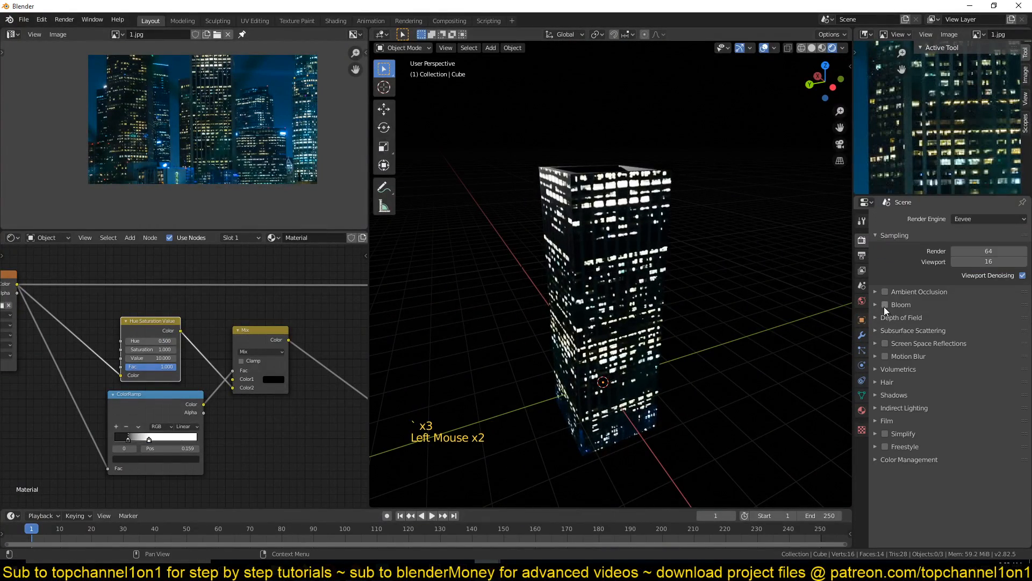
pyautogui.click(885, 304)
pyautogui.moveTo(757, 304); pyautogui.dragTo(673, 263, button='middle')
pyautogui.scroll(-2, 709, 232)
pyautogui.scroll(2, 673, 263)
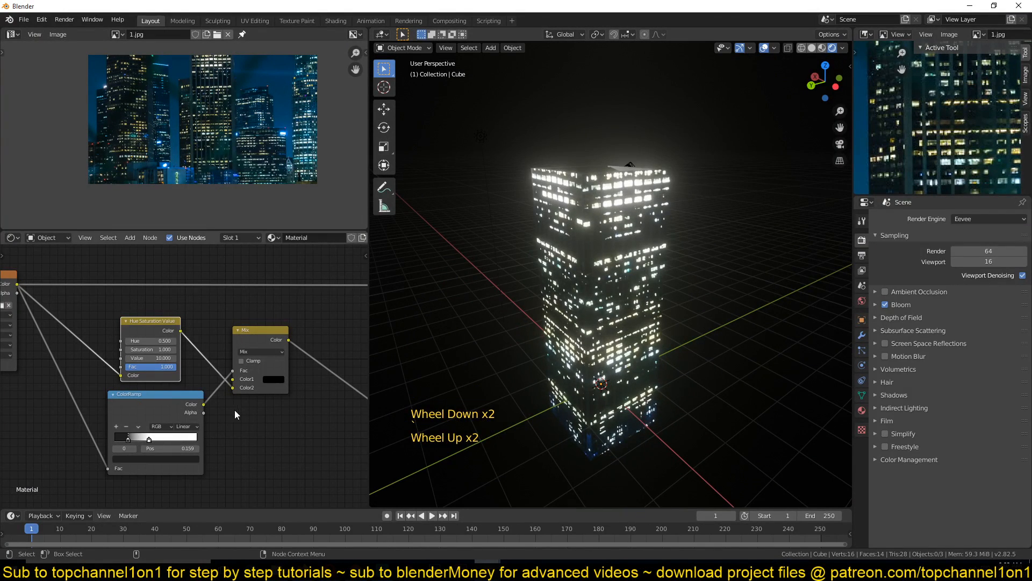
# - Set the Hue Saturation Value node's Value to 2 and its Saturation to 1.1
pyautogui.click(168, 358)
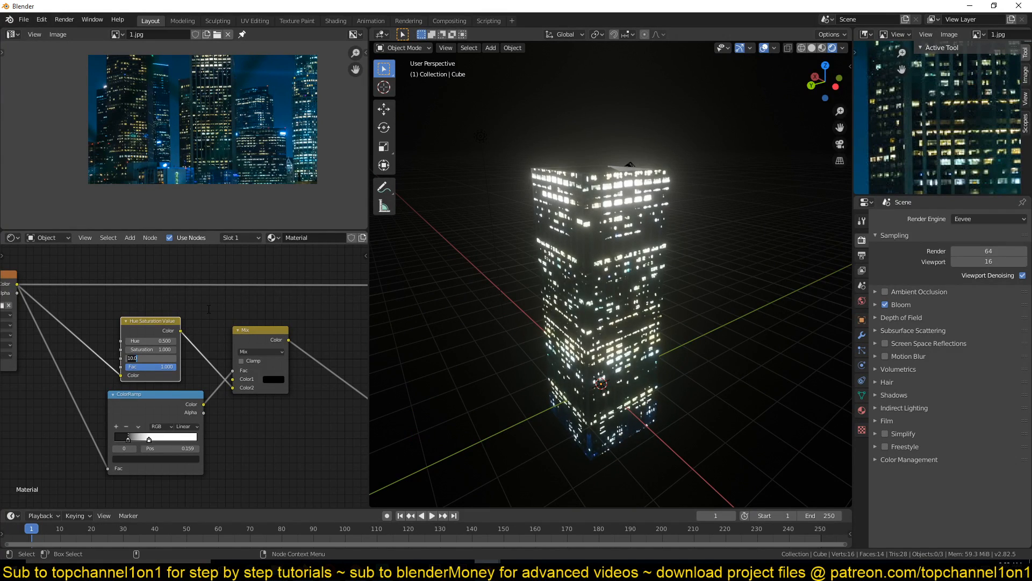
pyautogui.write('2')
pyautogui.press('Return')
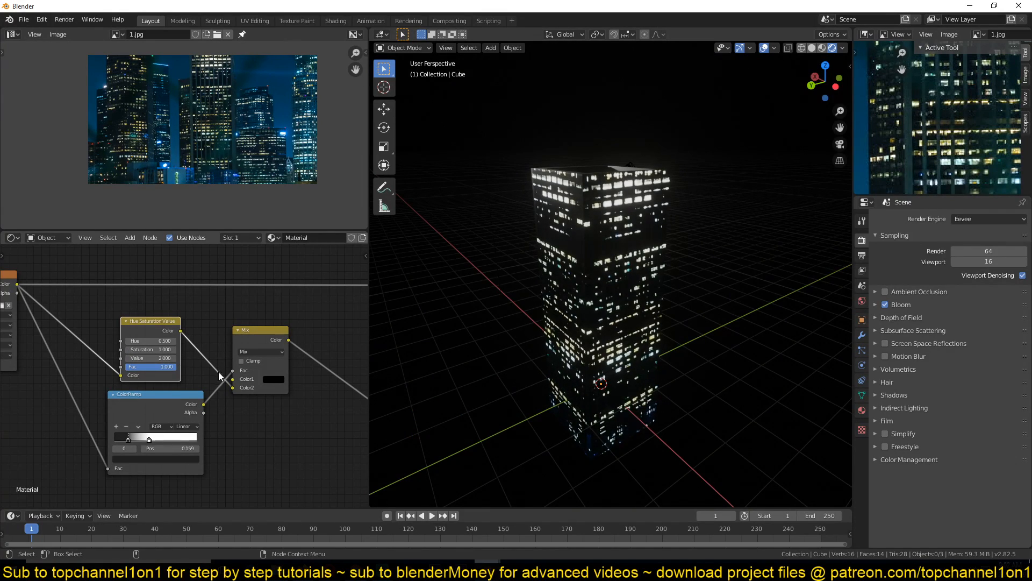
pyautogui.click(170, 350)
pyautogui.moveTo(170, 350); pyautogui.dragTo(78, 350)
pyautogui.click(213, 313)
# - Switch to the Blender window with space movie1.blend and examine its group of skyscrapers in Material Preview
pyautogui.moveTo(625, 261); pyautogui.dragTo(641, 301, button='middle')
pyautogui.scroll(-3, 641, 302)
pyautogui.scroll(-2, 636, 285)
pyautogui.click(622, 279)
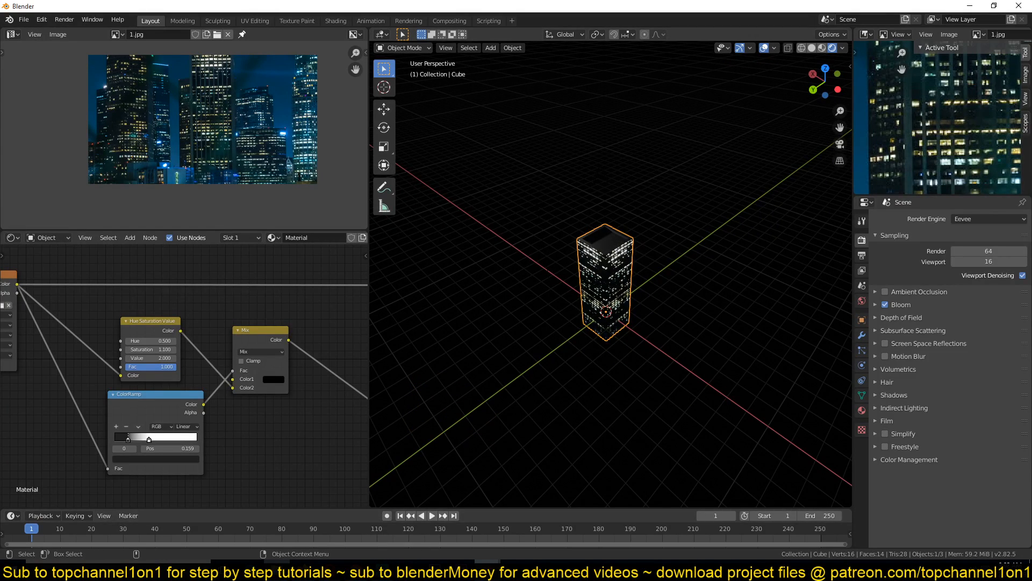
pyautogui.moveTo(276, 571)
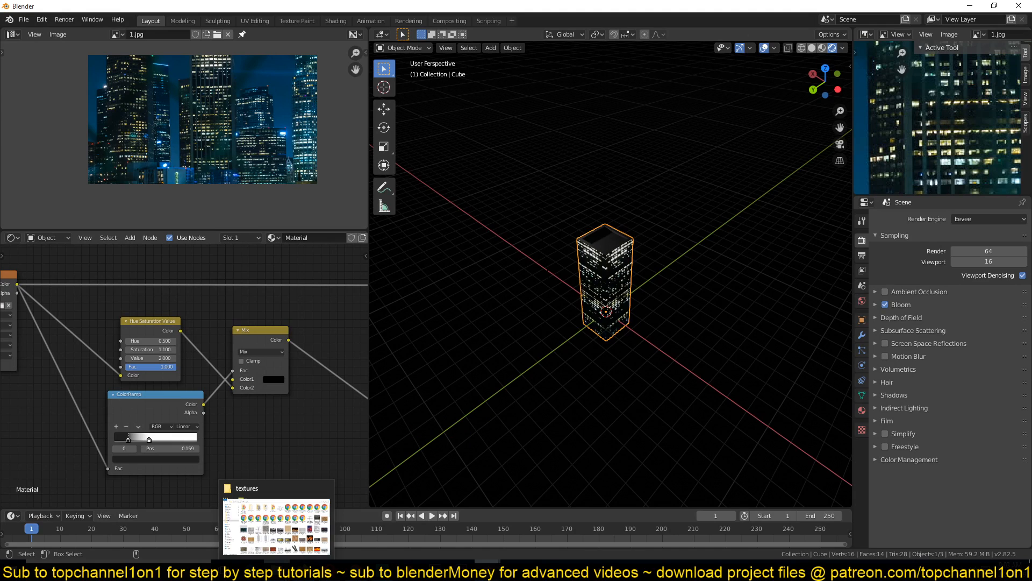
pyautogui.click(431, 444)
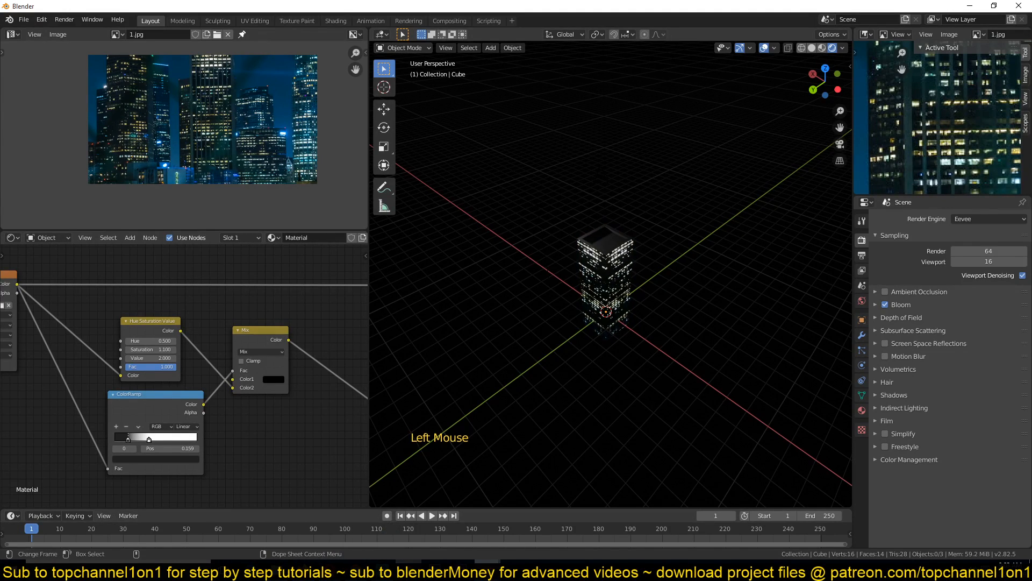
pyautogui.click(418, 518)
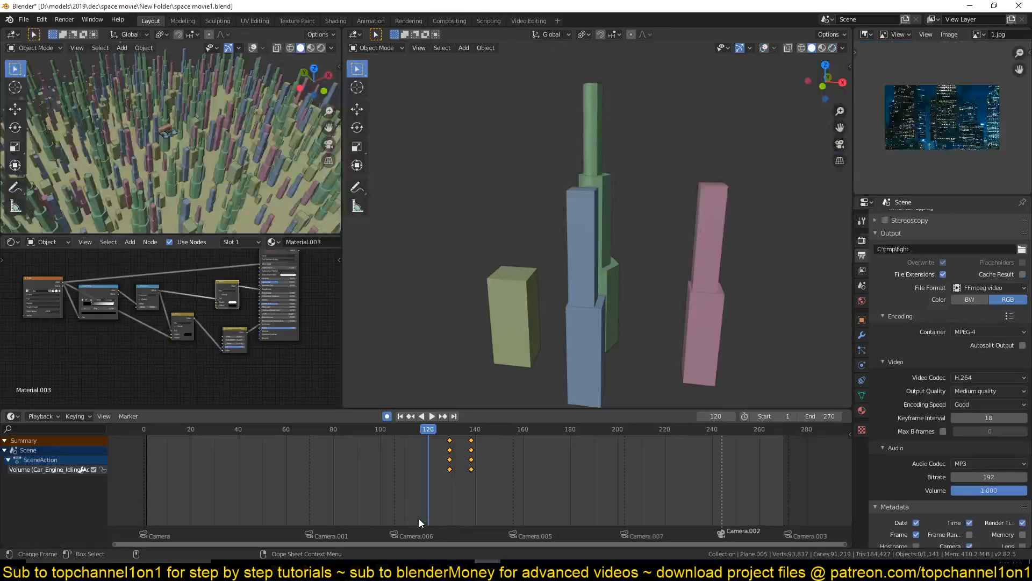
pyautogui.moveTo(777, 211); pyautogui.dragTo(594, 165, button='middle')
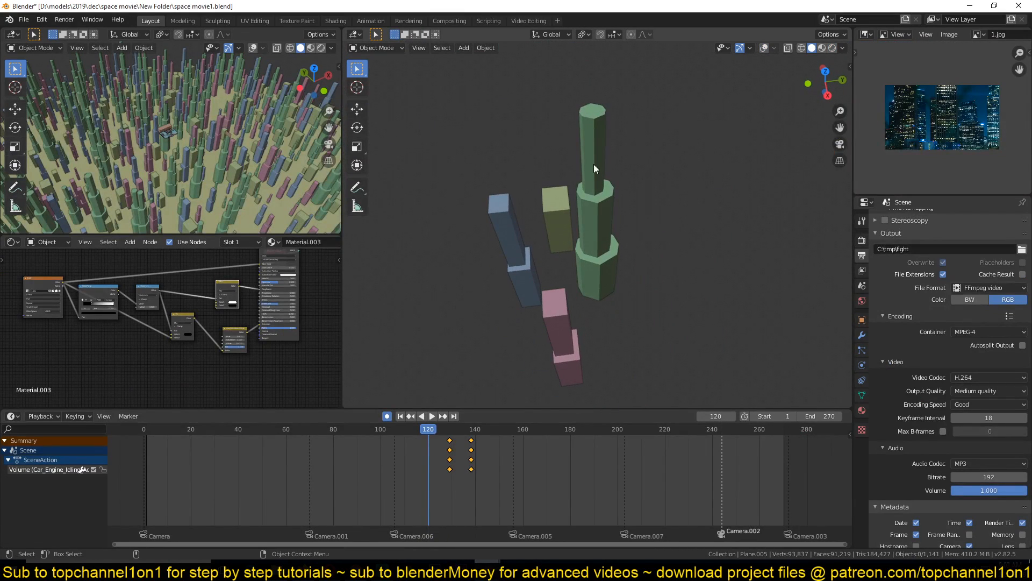
pyautogui.click(822, 48)
pyautogui.moveTo(663, 226)
pyautogui.mouseDown(button='middle')
pyautogui.moveTo(668, 157)
pyautogui.moveTo(537, 233)
pyautogui.moveTo(563, 249)
pyautogui.mouseUp(button='middle')
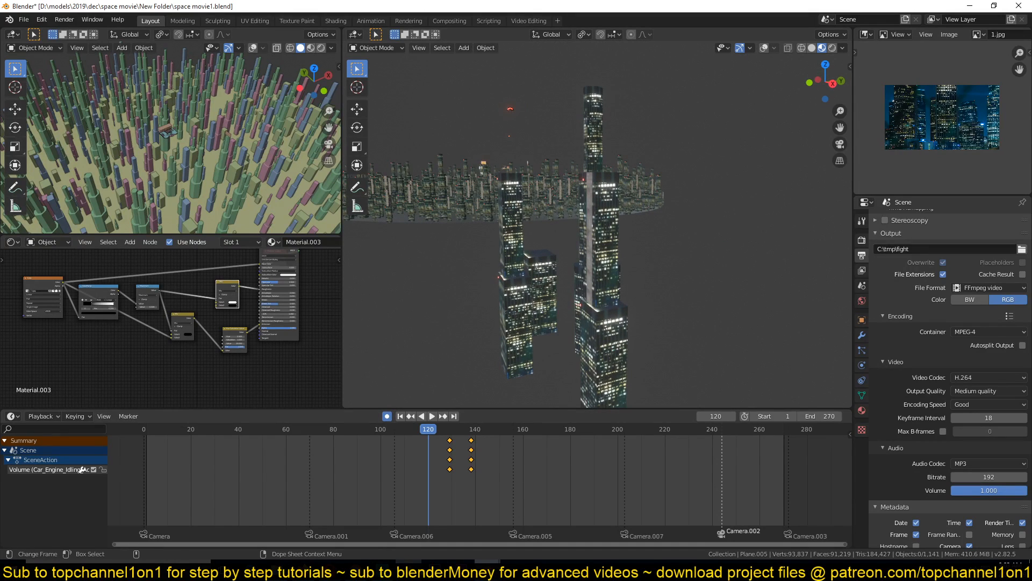
# - Return to the Blender window containing the single lit tower
pyautogui.click(488, 570)
pyautogui.click(442, 514)
pyautogui.click(487, 570)
pyautogui.click(521, 547)
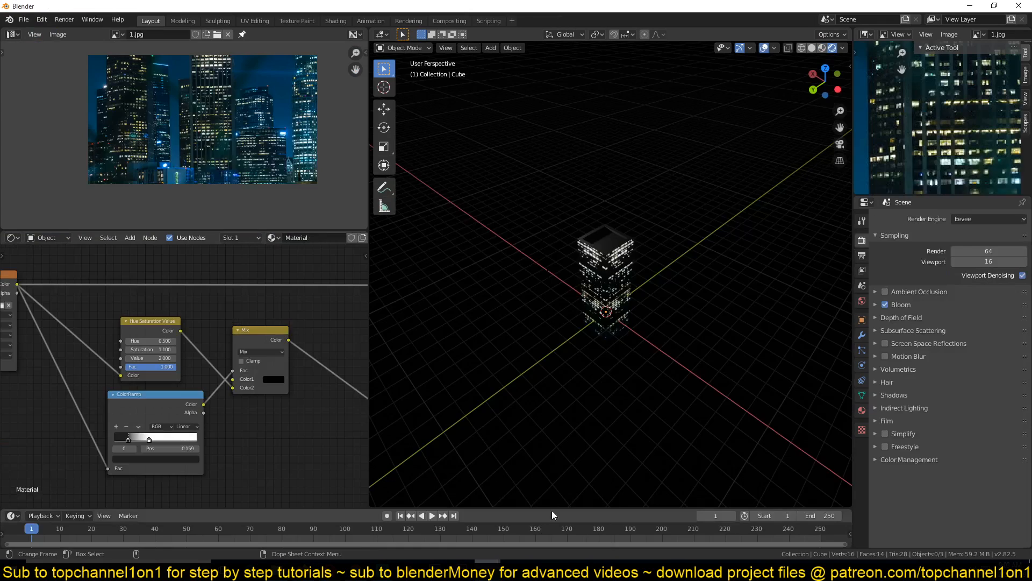
# - Show the scene in Material Preview and, in top view, duplicate the tower and place the copy beside the original
pyautogui.click(822, 48)
pyautogui.scroll(4, 608, 317)
pyautogui.click(608, 317)
pyautogui.scroll(-4, 608, 323)
pyautogui.press('KP_7')
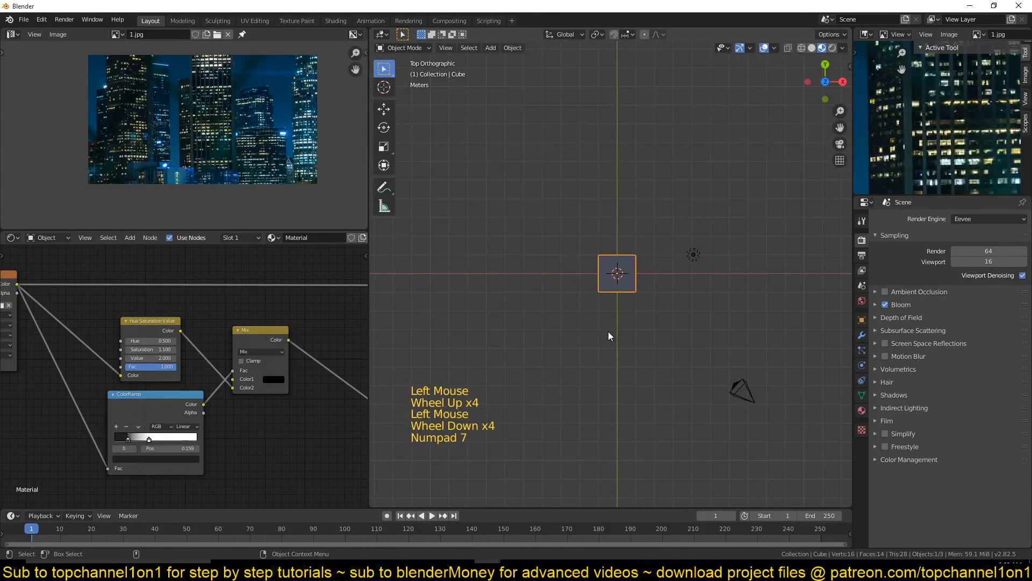
pyautogui.hotkey('shift', 'd')
pyautogui.click(507, 313)
# - In Edit Mode, add two centered, perpendicular loop cuts through the duplicated tower
pyautogui.press('Tab')
pyautogui.scroll(3, 507, 313)
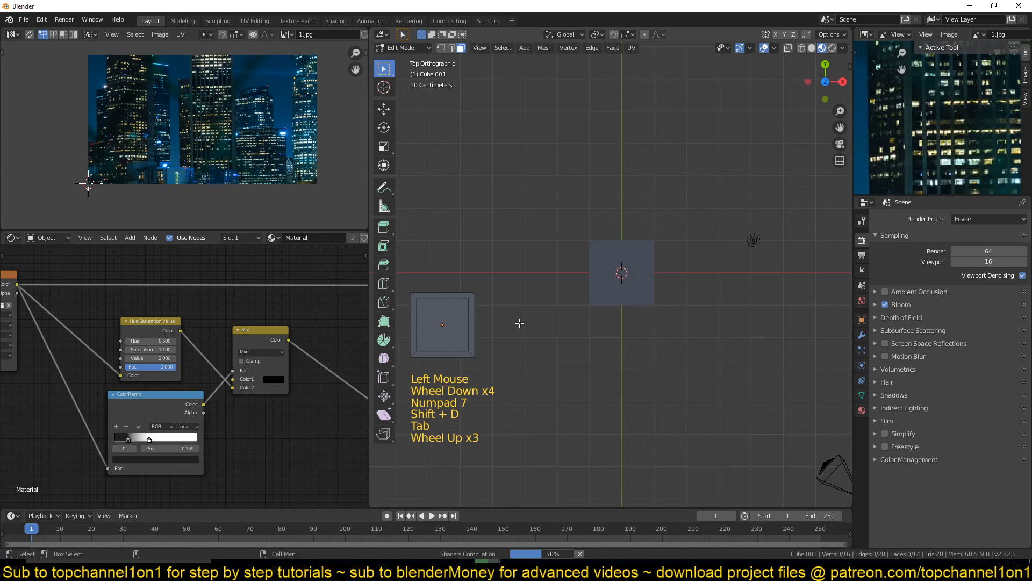
pyautogui.hotkey('ctrl', 'r')
pyautogui.click(435, 298)
pyautogui.rightClick(434, 298)
pyautogui.hotkey('ctrl', 'r')
pyautogui.click(447, 321)
pyautogui.rightClick(447, 321)
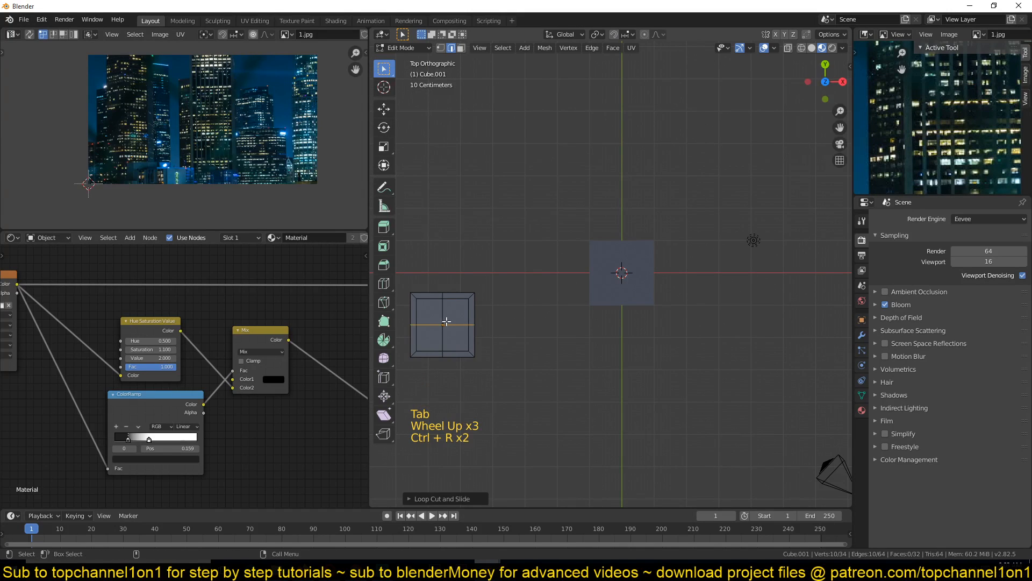
# - In wireframe, select the duplicated tower's bottom outline without its center vertex and round it with To Sphere at factor 1
pyautogui.press('1')
pyautogui.keyDown('shift'); pyautogui.moveTo(493, 332); pyautogui.dragTo(593, 319, button='middle'); pyautogui.keyUp('shift')
pyautogui.press('`')
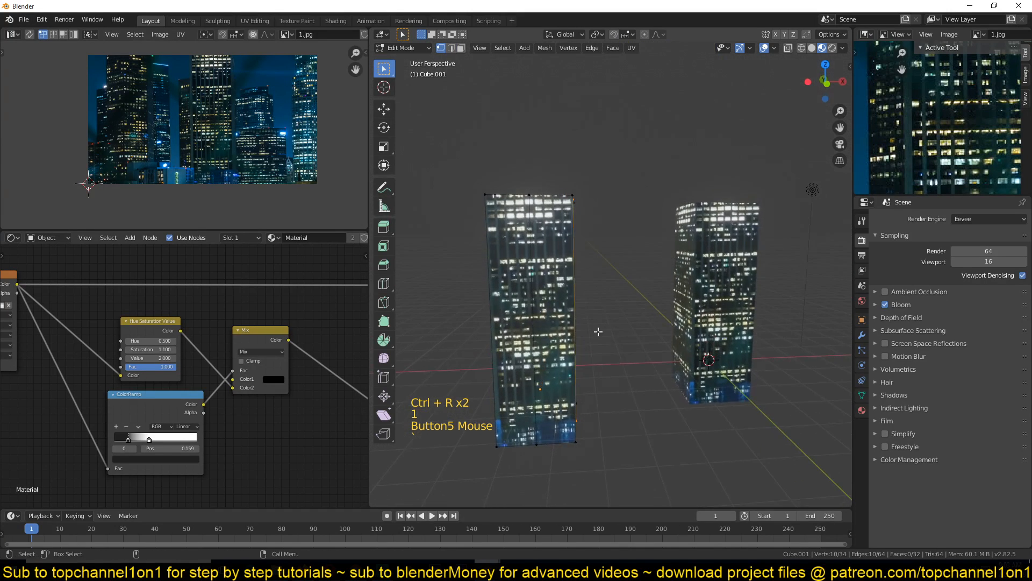
pyautogui.press('z')
pyautogui.hotkey('alt', 'a')
pyautogui.press('`')
pyautogui.press('b')
pyautogui.moveTo(444, 363); pyautogui.dragTo(645, 481)
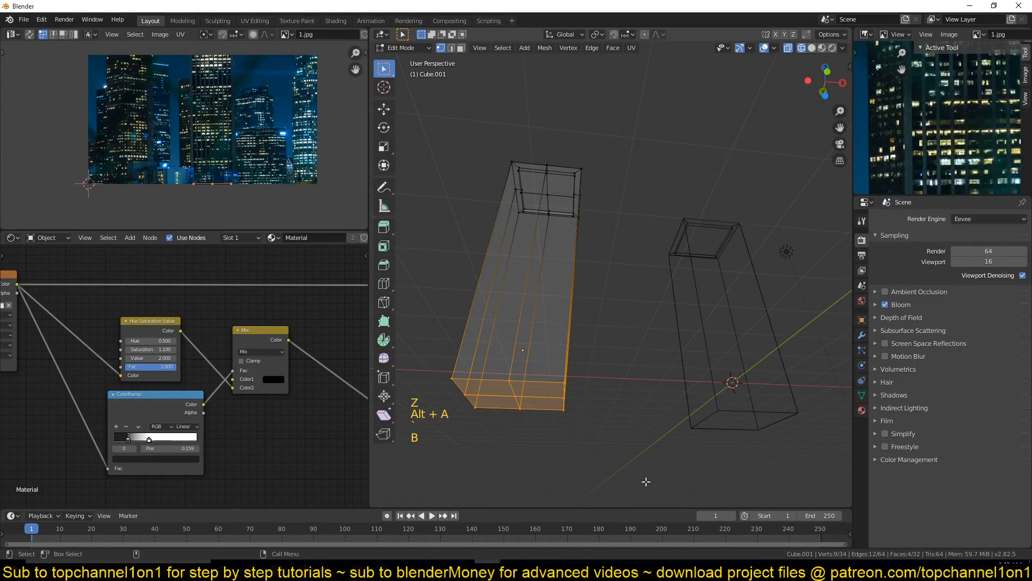
pyautogui.keyDown('shift'); pyautogui.click(515, 396); pyautogui.keyUp('shift')
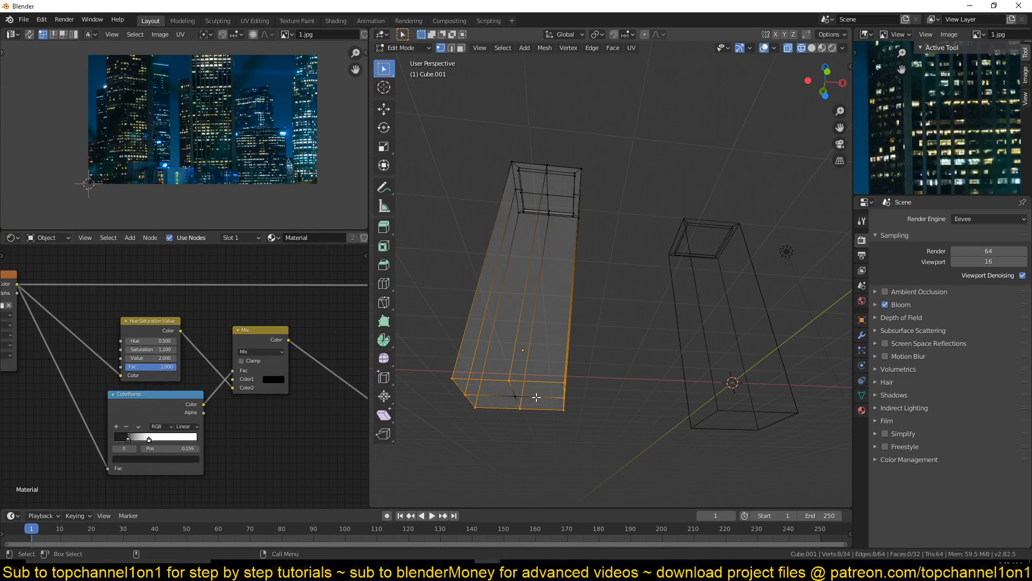
pyautogui.hotkey('shift', 'alt', 's')
pyautogui.write('1')
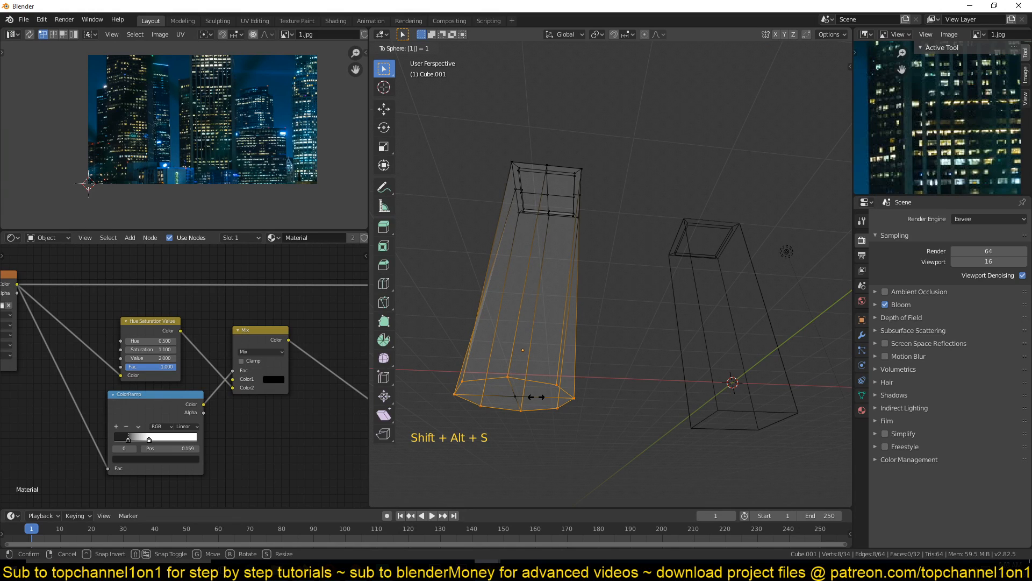
pyautogui.press('Return')
pyautogui.moveTo(536, 397); pyautogui.dragTo(581, 448, button='middle')
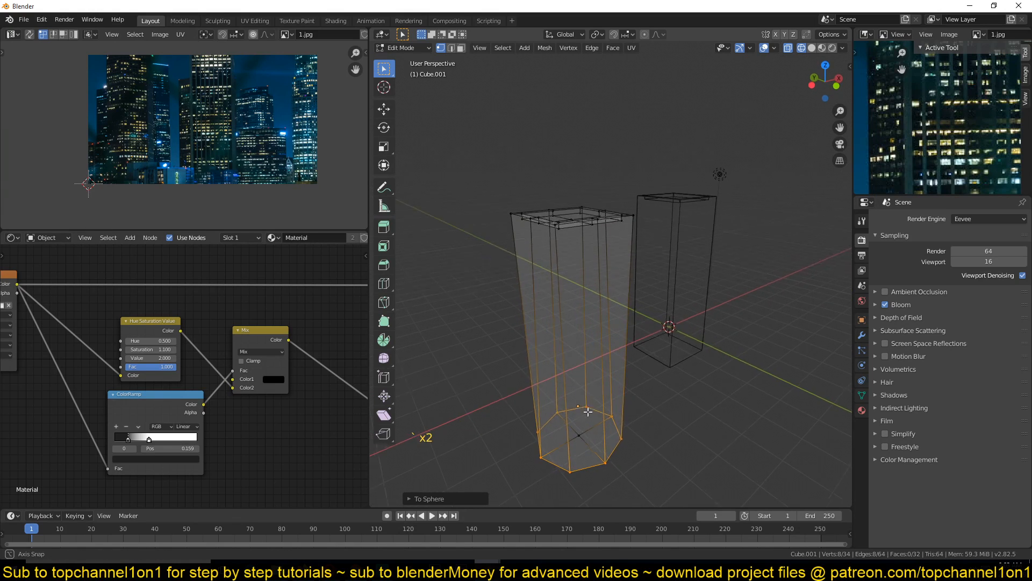
# - Round the outer top edge loop of the duplicated tower with To Sphere at factor 1
pyautogui.moveTo(587, 408); pyautogui.dragTo(583, 300, button='middle')
pyautogui.keyDown('alt'); pyautogui.click(577, 303); pyautogui.keyUp('alt')
pyautogui.keyDown('alt'); pyautogui.click(578, 307); pyautogui.keyUp('alt')
pyautogui.hotkey('shift', 'alt', 's')
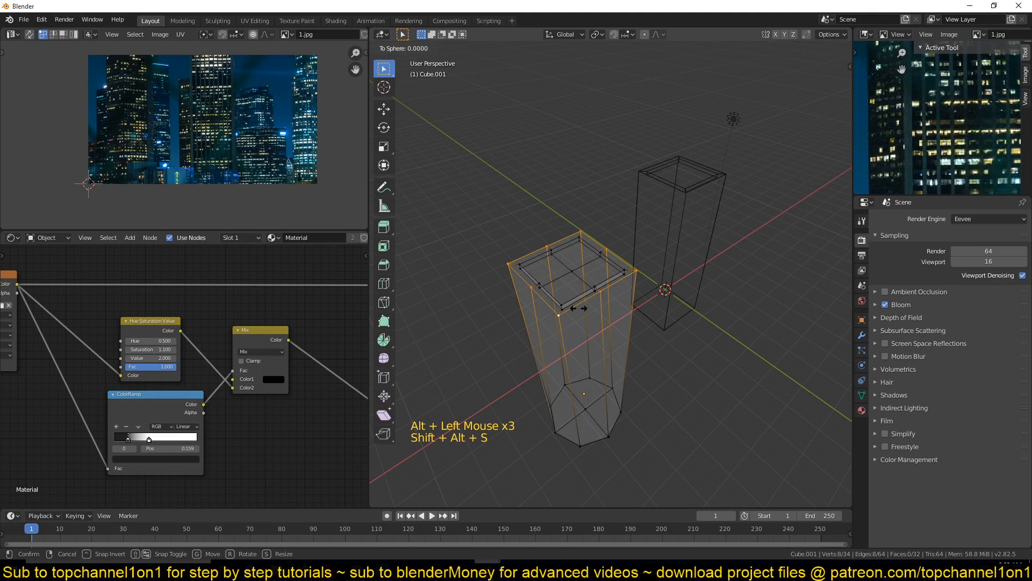
pyautogui.write('1')
pyautogui.press('Return')
# - Round the two inner roof edge loops of the duplicated tower with To Sphere at factor 1
pyautogui.keyDown('alt'); pyautogui.click(590, 291); pyautogui.keyUp('alt')
pyautogui.hotkey('shift', 'alt', 's')
pyautogui.write('1')
pyautogui.press('Return')
pyautogui.keyDown('alt'); pyautogui.click(589, 297); pyautogui.keyUp('alt')
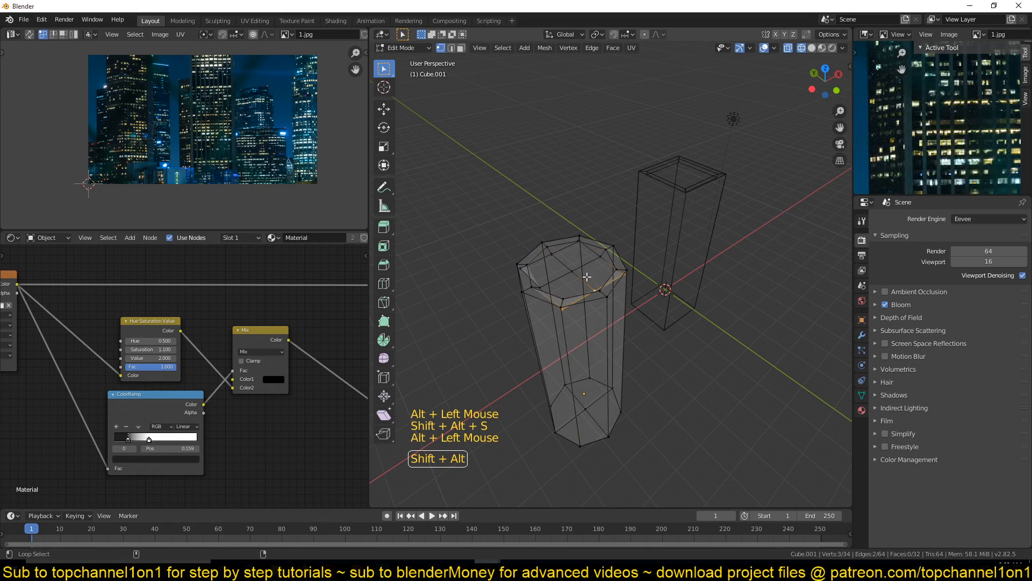
pyautogui.keyDown('alt'); pyautogui.keyDown('shift'); pyautogui.click(592, 247); pyautogui.keyUp('shift'); pyautogui.keyUp('alt')
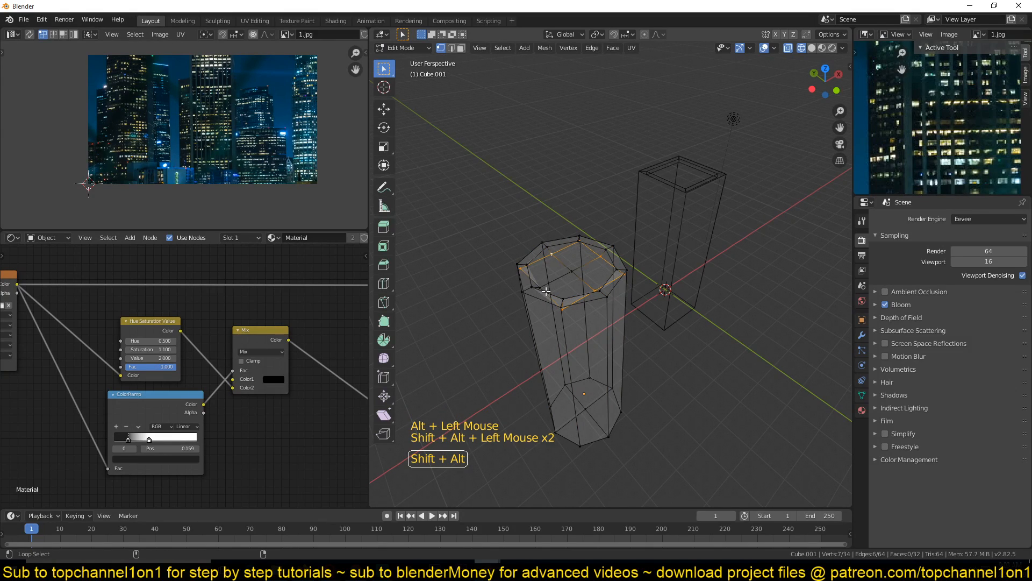
pyautogui.hotkey('shift', 'alt', 's')
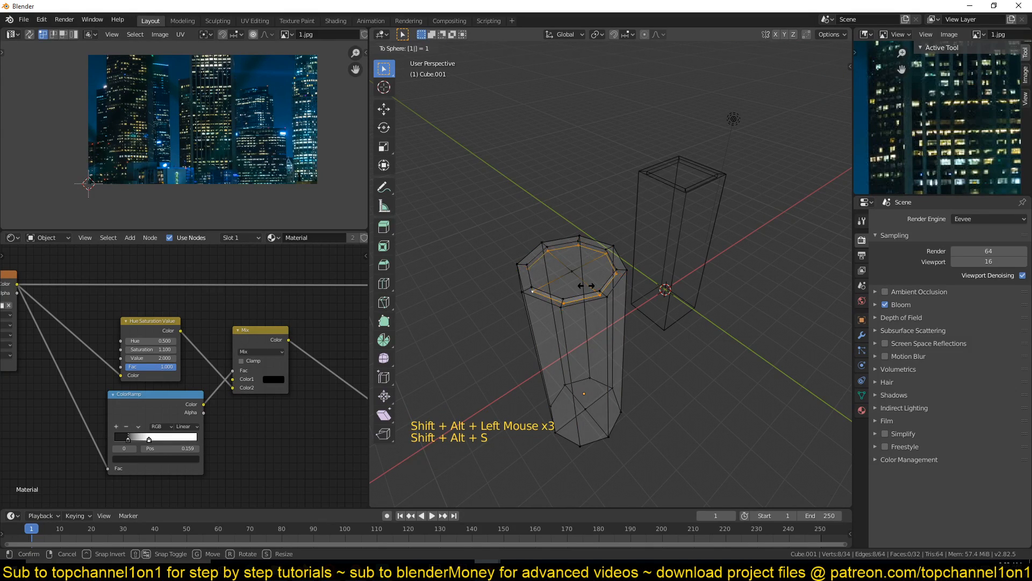
# - Leave Edit Mode and inspect the rounded tower in Material Preview
pyautogui.press('Tab')
pyautogui.press('z')
pyautogui.click(821, 48)
pyautogui.moveTo(699, 124)
pyautogui.mouseDown(button='middle')
pyautogui.moveTo(596, 194)
pyautogui.moveTo(594, 208)
pyautogui.moveTo(521, 234)
pyautogui.moveTo(598, 262)
pyautogui.mouseUp(button='middle')
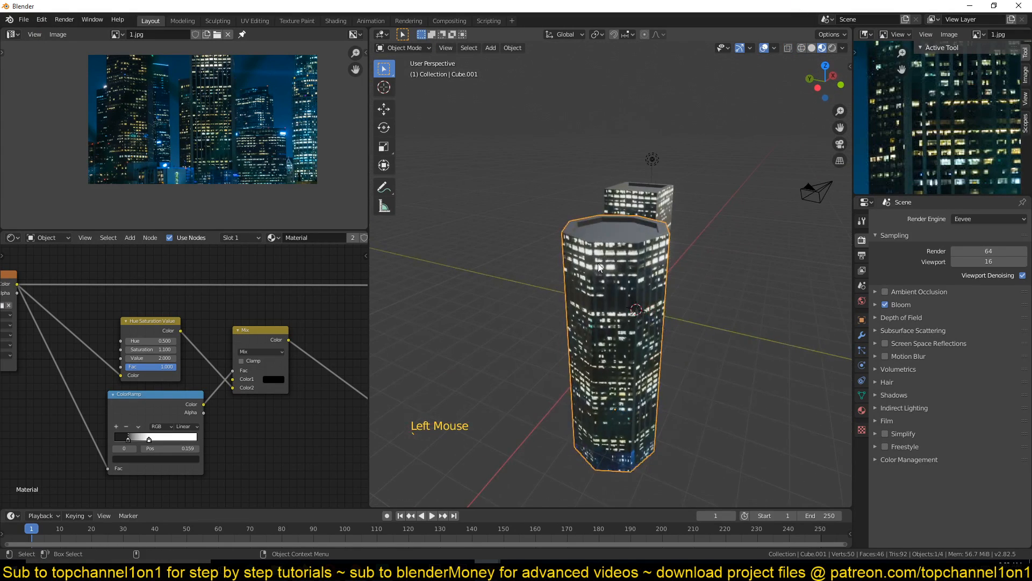
# - Duplicate the rounded tower's entire mesh, stack the copy on top and scale it horizontally to about 0.85, keeping its height
pyautogui.click(598, 264)
pyautogui.press('Tab')
pyautogui.press('a')
pyautogui.hotkey('shift', 'd')
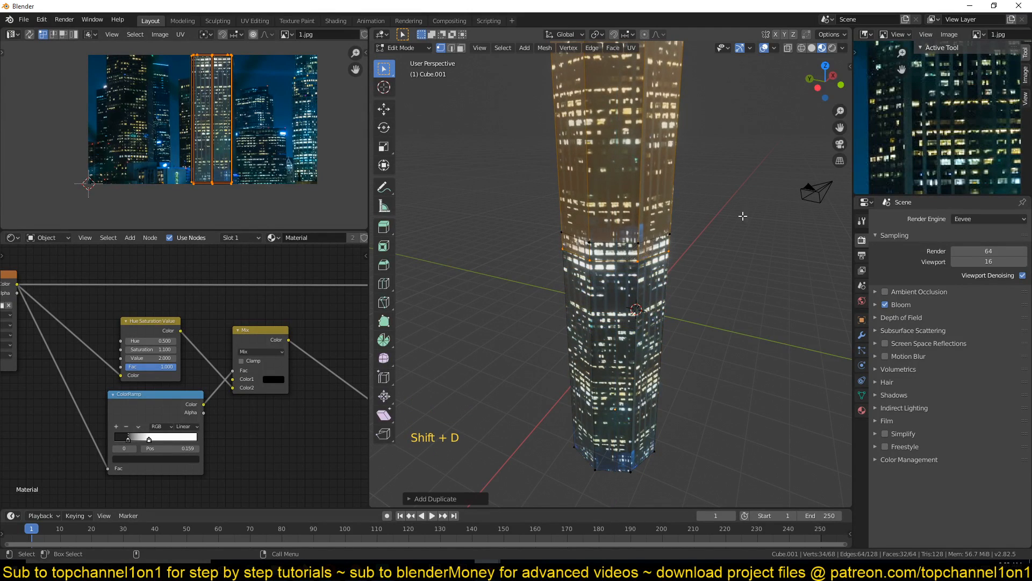
pyautogui.click(751, 244)
pyautogui.press('s')
pyautogui.hotkey('shift', 'z')
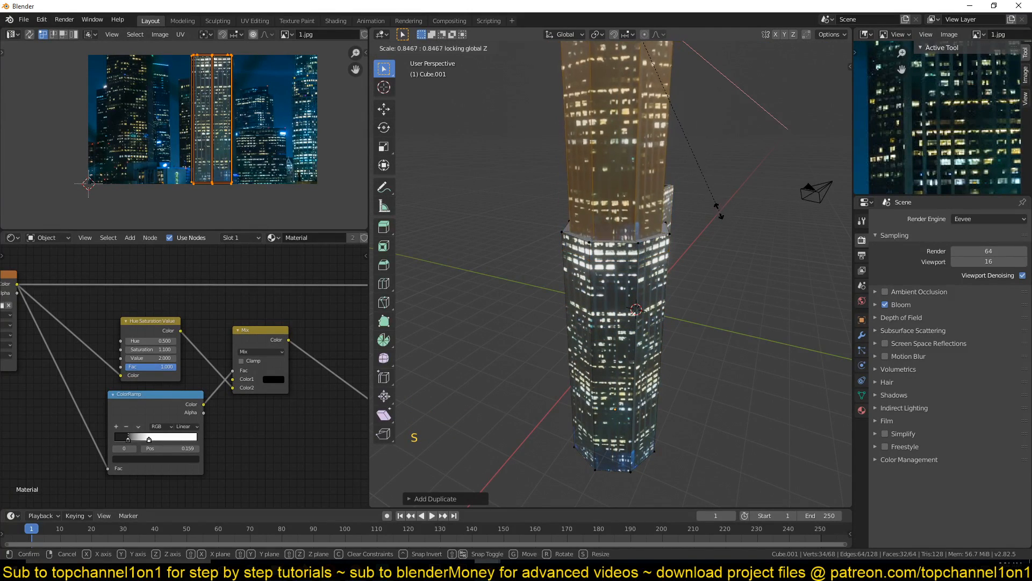
pyautogui.click(709, 205)
pyautogui.scroll(-3, 697, 284)
pyautogui.press('Tab')
# - Duplicate the plain square tower and place the copy beside it
pyautogui.moveTo(696, 285); pyautogui.dragTo(634, 296, button='middle')
pyautogui.click(640, 301)
pyautogui.hotkey('shift', 'd')
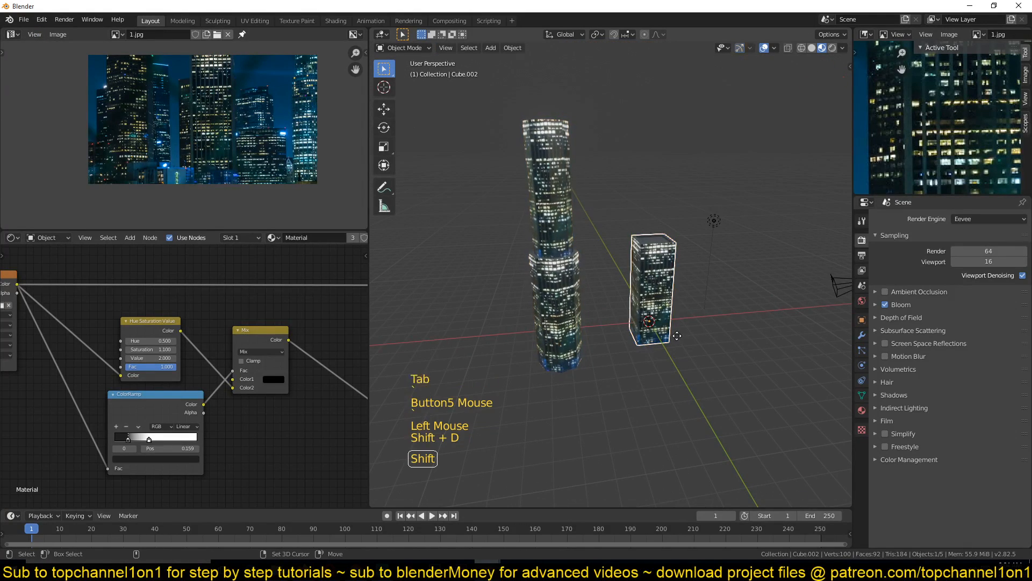
pyautogui.click(729, 308)
# - Inside the new square tower's mesh, duplicate everything about 2.27 m along negative Y to form an adjoining block
pyautogui.press('Tab')
pyautogui.moveTo(728, 308); pyautogui.dragTo(623, 364, button='middle')
pyautogui.scroll(2, 699, 323)
pyautogui.press('a')
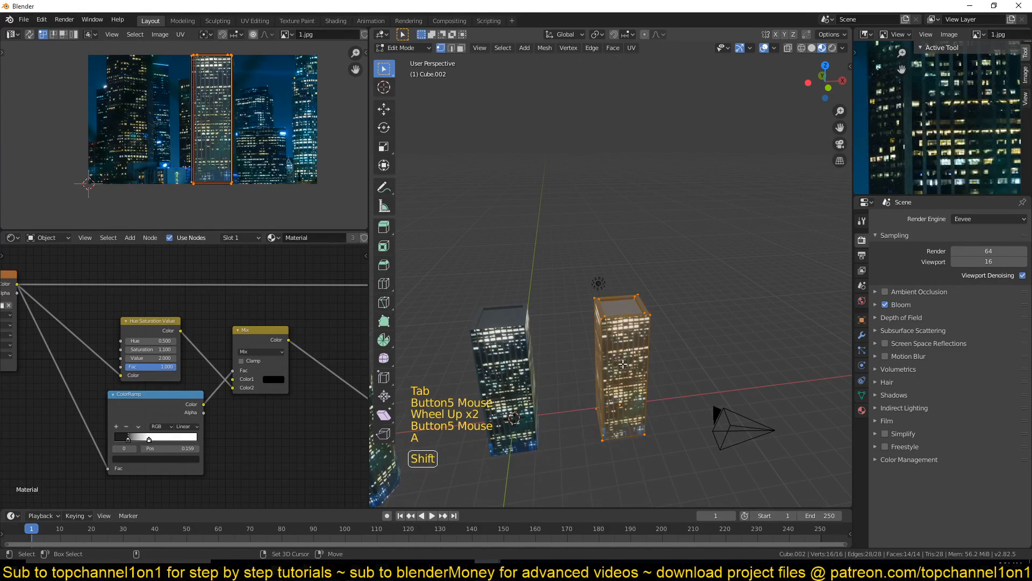
pyautogui.hotkey('shift', 'd')
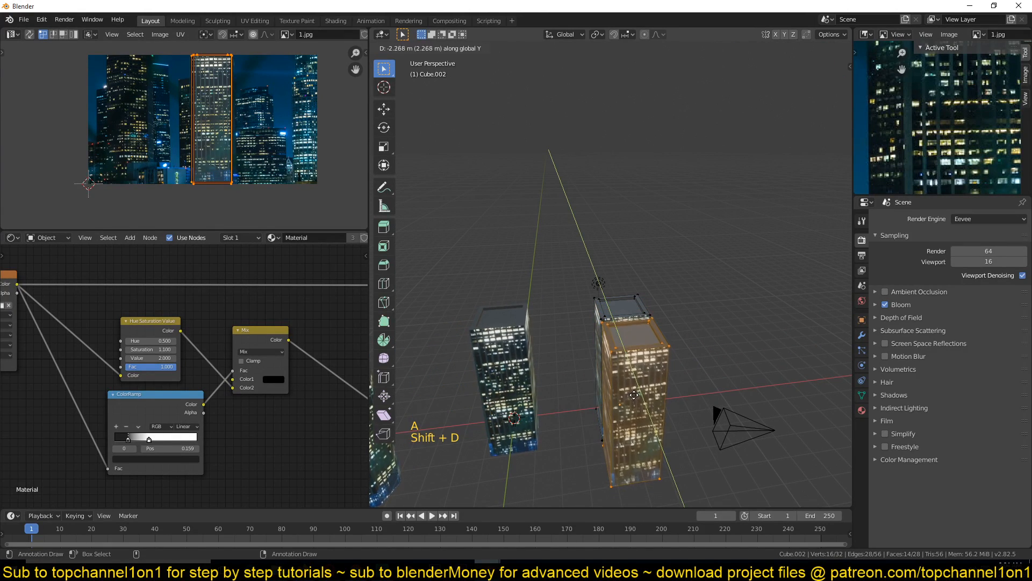
pyautogui.click(635, 395)
pyautogui.moveTo(635, 395); pyautogui.dragTo(647, 349, button='middle')
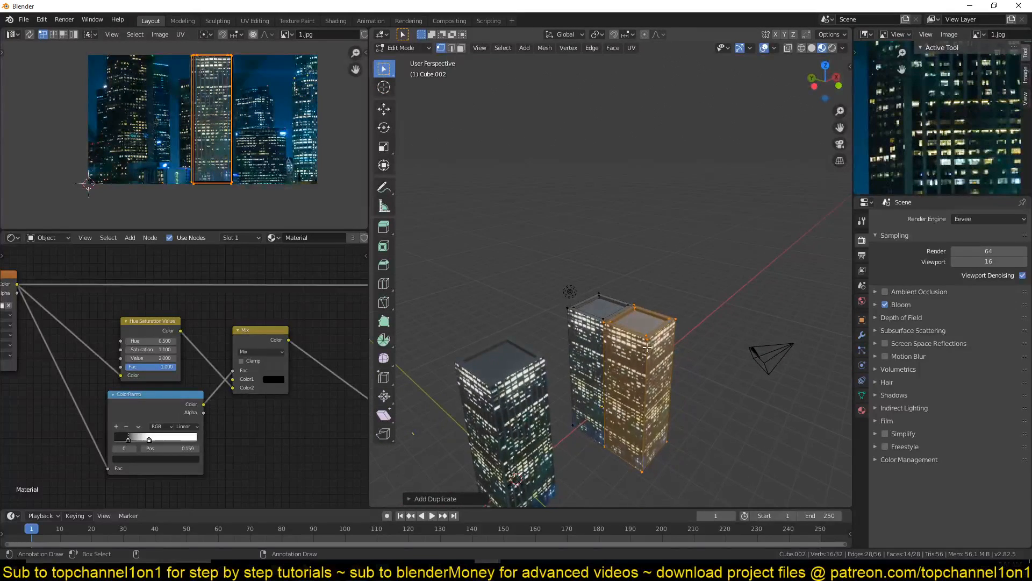
# - Select the adjoining block's roof face and grow the selection to take in its whole rim
pyautogui.press('3')
pyautogui.click(642, 319)
pyautogui.press('ctrl+KP_Add')
pyautogui.press('ctrl+KP_Add')
pyautogui.press('ctrl+KP_Add')
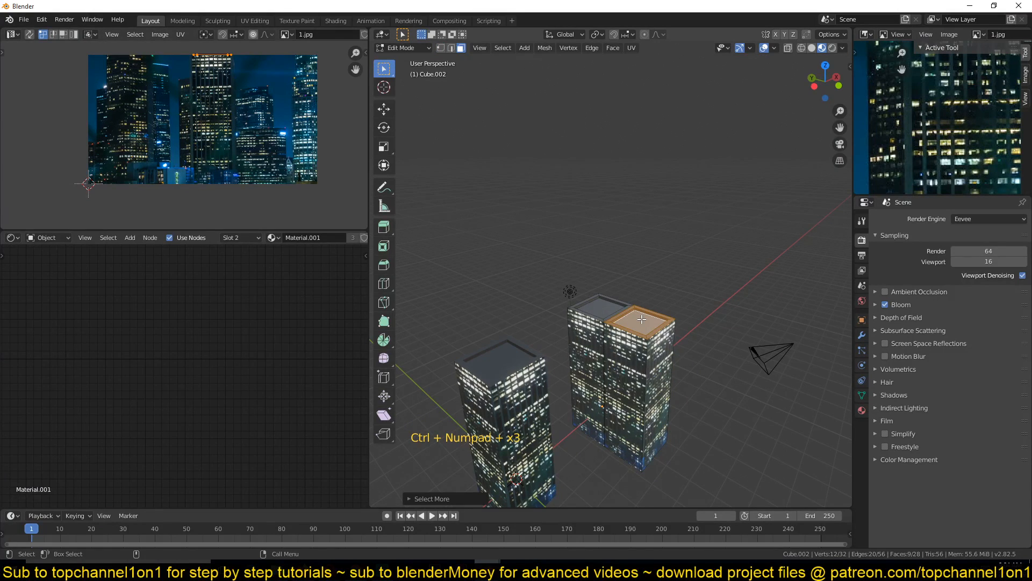
pyautogui.moveTo(642, 319); pyautogui.dragTo(618, 301, button='middle')
pyautogui.scroll(-3, 618, 301)
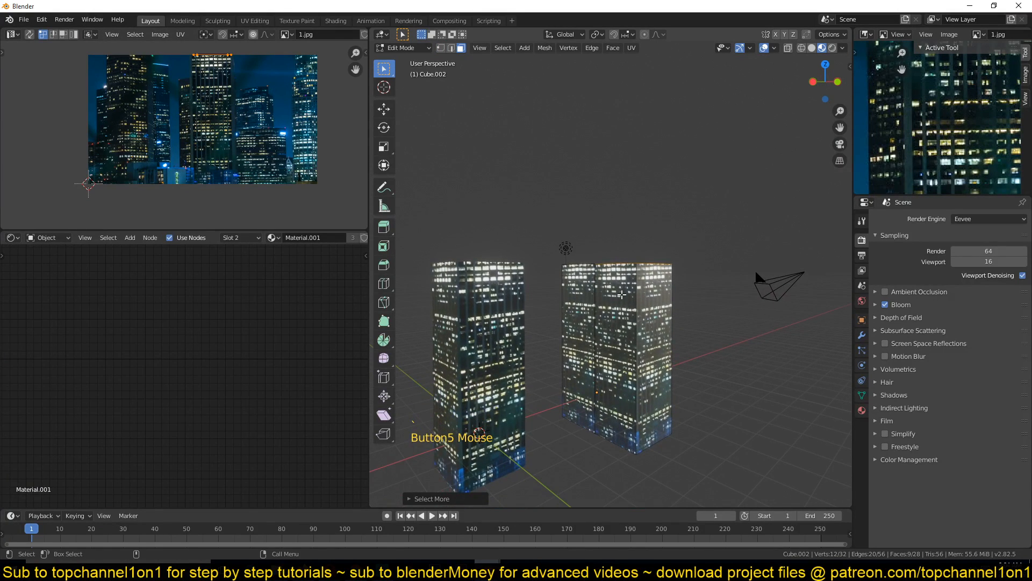
# - Try to lower the adjoining block's selected roof faces about 1 m along Z
pyautogui.press('g')
pyautogui.press('z')
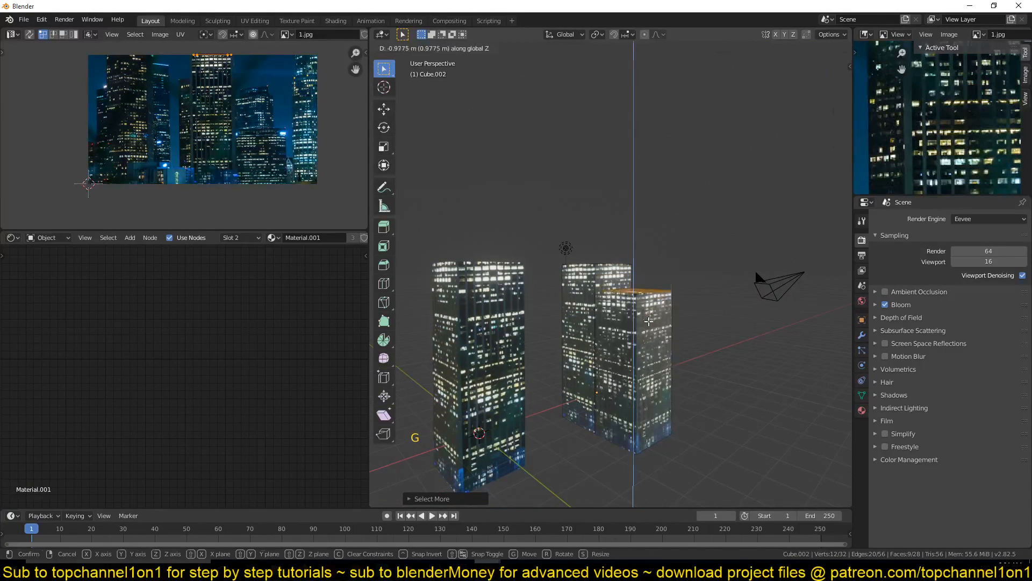
pyautogui.click(648, 321)
pyautogui.scroll(3, 653, 318)
pyautogui.scroll(-1, 659, 316)
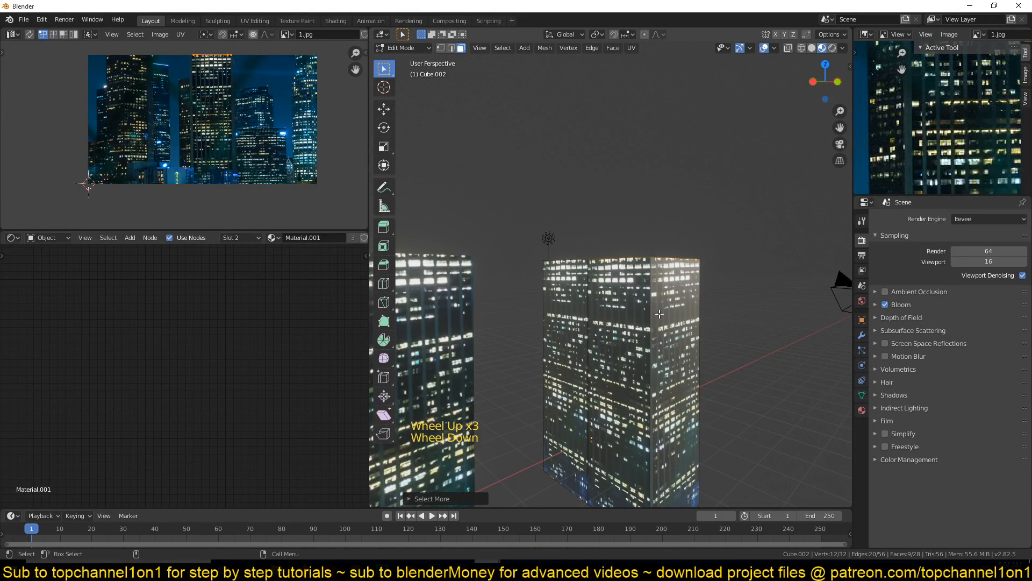
# - Merge the adjoining block's selected roof and rim faces into a single flat face
pyautogui.moveTo(660, 355); pyautogui.dragTo(666, 332, button='middle')
pyautogui.scroll(2, 666, 333)
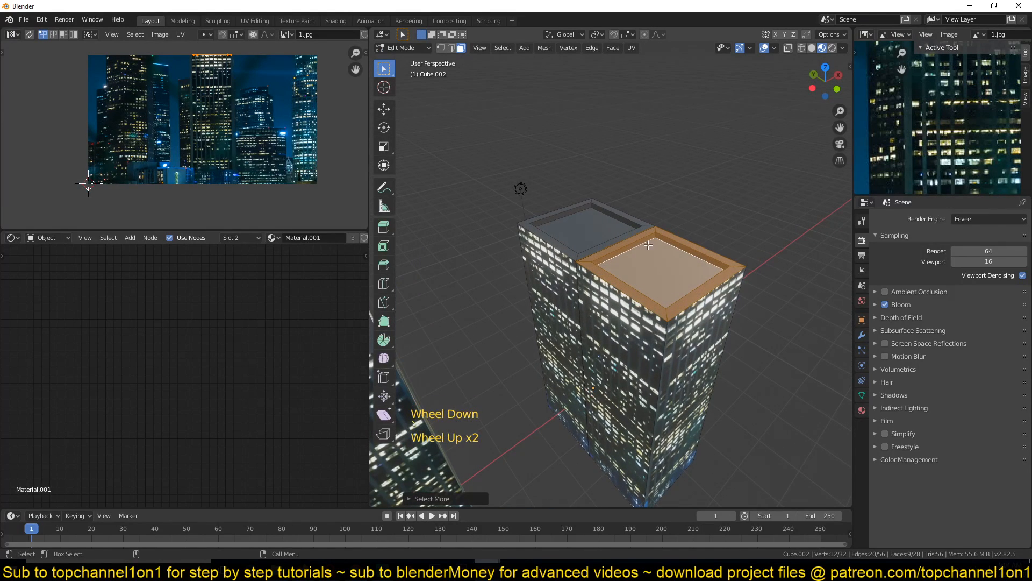
pyautogui.press('f')
pyautogui.moveTo(649, 246); pyautogui.dragTo(682, 262, button='middle')
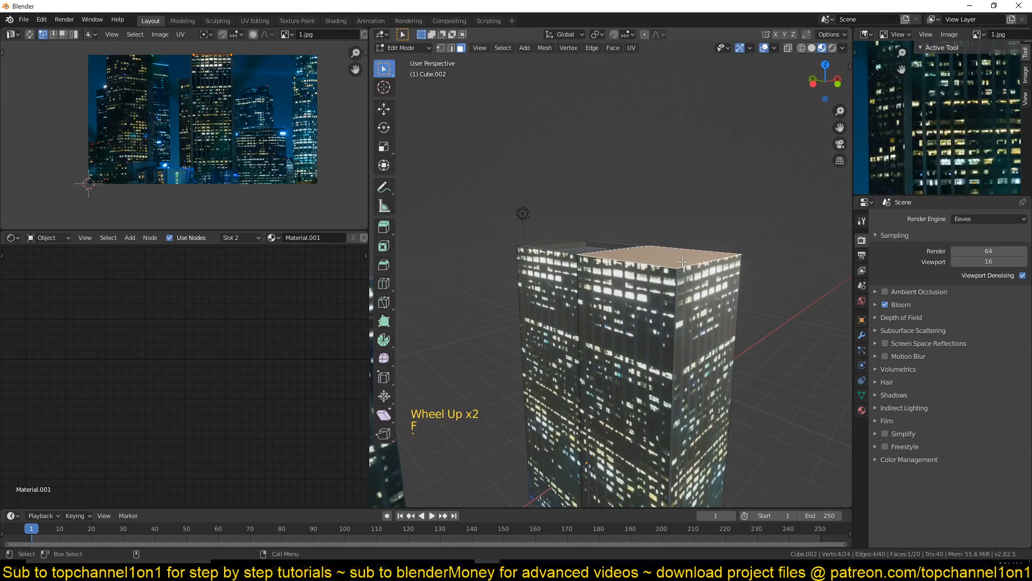
# - Try edge sliding the adjoining block's flat roof down along its walls
pyautogui.press('g')
pyautogui.press('g')
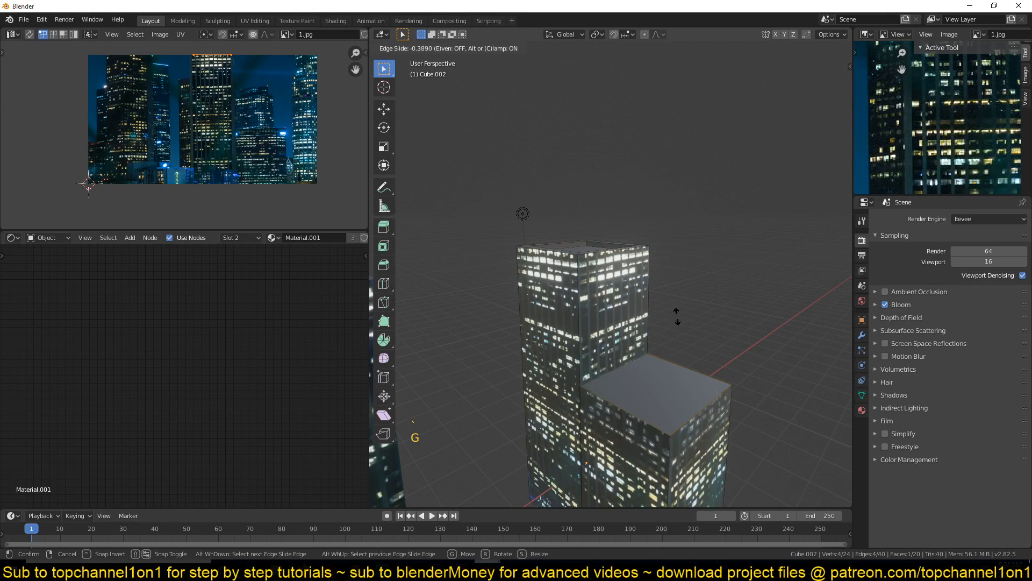
pyautogui.click(682, 271)
pyautogui.press('g')
pyautogui.press('g')
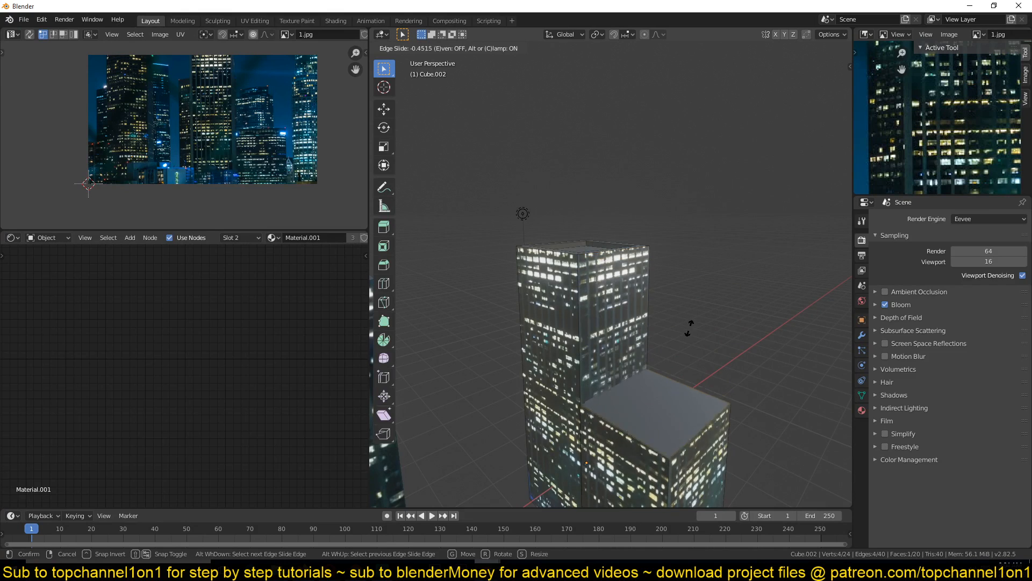
pyautogui.click(682, 256)
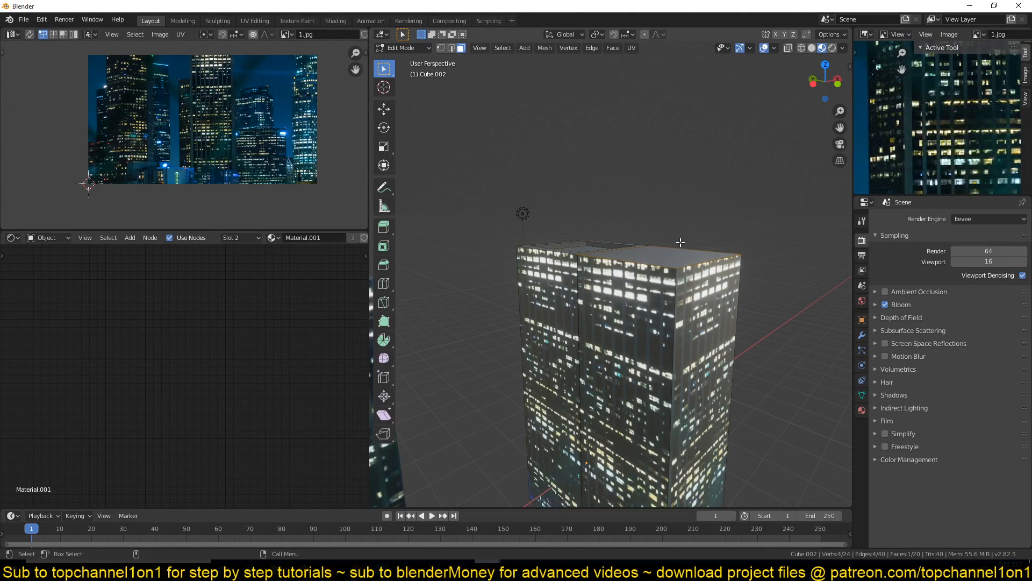
# - Try to lower the adjoining block's flat roof with a plain move along Z for comparison
pyautogui.click(679, 260)
pyautogui.press('g')
pyautogui.press('z')
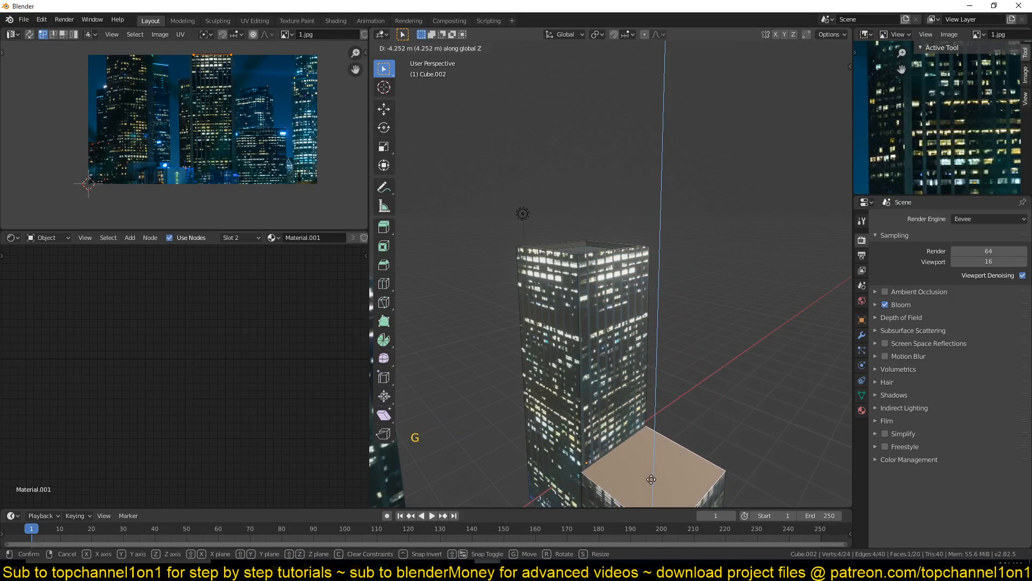
pyautogui.click(670, 277)
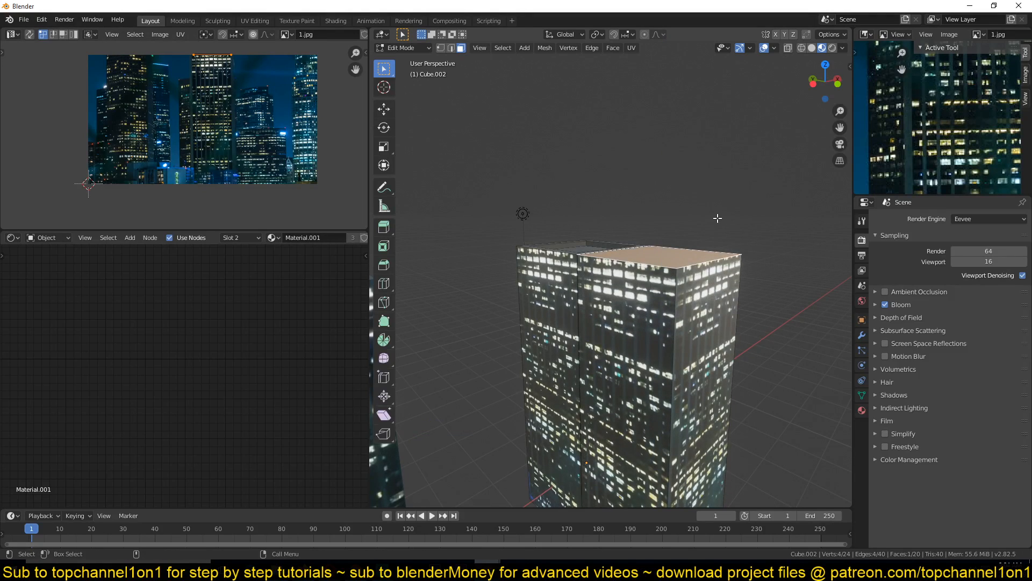
# - Edge slide the adjoining block's flat roof down to roughly half the tower's height and return to Object Mode
pyautogui.press('g')
pyautogui.press('g')
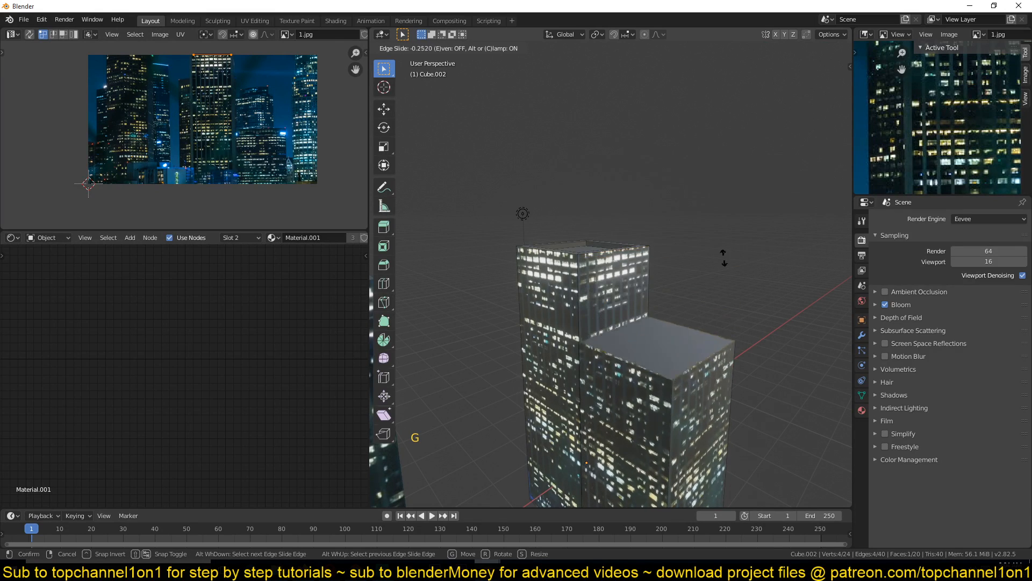
pyautogui.click(726, 302)
pyautogui.press('Tab')
pyautogui.scroll(-5, 710, 328)
pyautogui.moveTo(695, 353); pyautogui.dragTo(625, 347, button='middle')
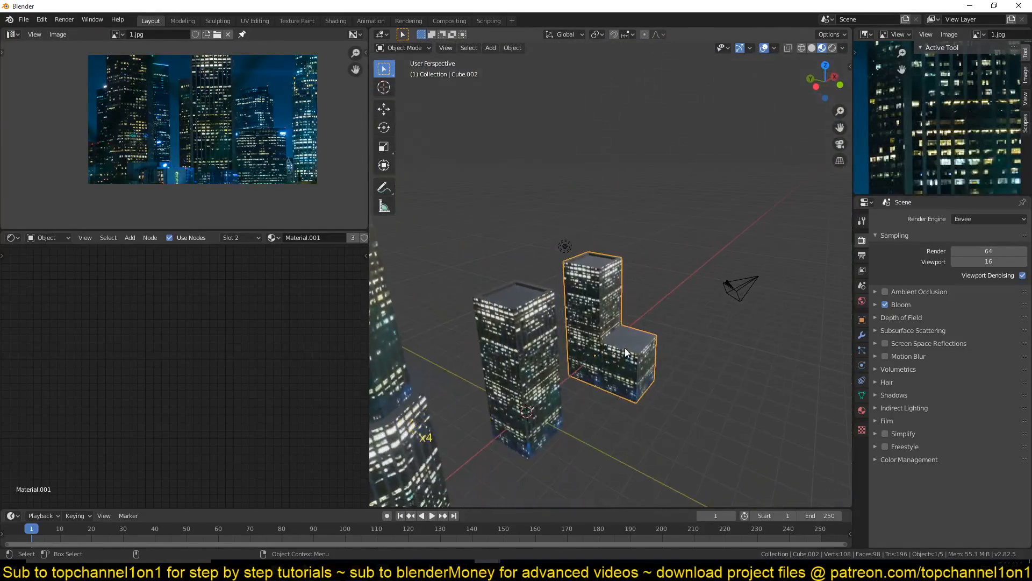
# - Duplicate the plain square tower again and place the copy in open space beyond the rounded tower
pyautogui.click(488, 383)
pyautogui.scroll(-1, 488, 384)
pyautogui.hotkey('shift', 'd')
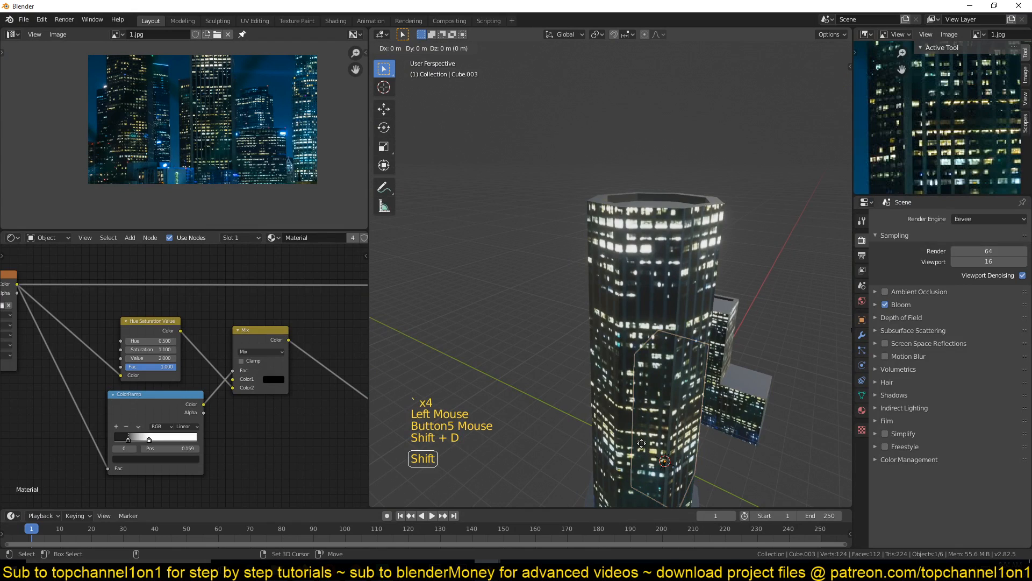
pyautogui.click(567, 298)
# - Inside the latest square copy's mesh, duplicate everything, scale the duplicate narrower and raise it along Z as a second tier
pyautogui.press('Tab')
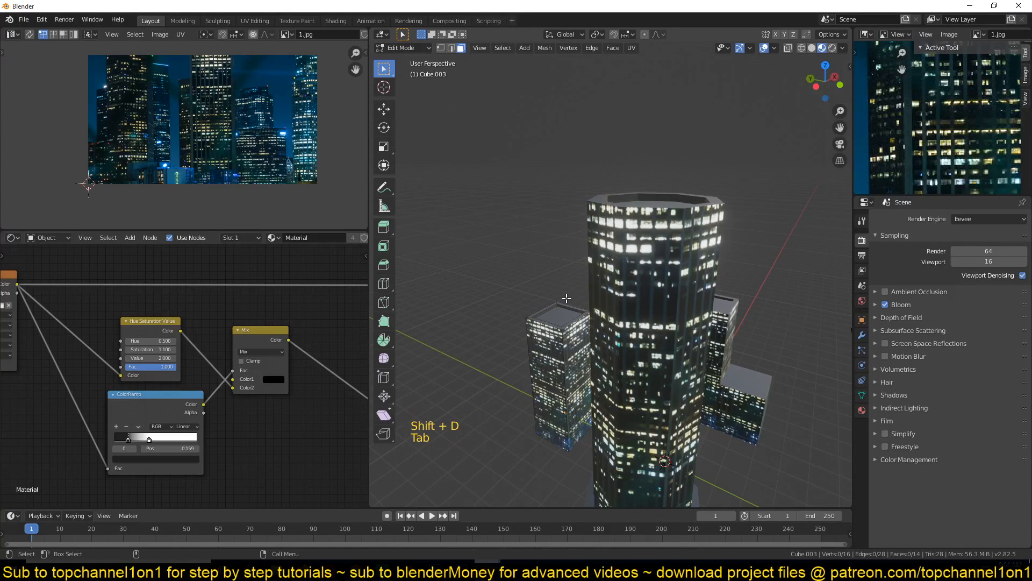
pyautogui.press('a')
pyautogui.hotkey('shift', 'd')
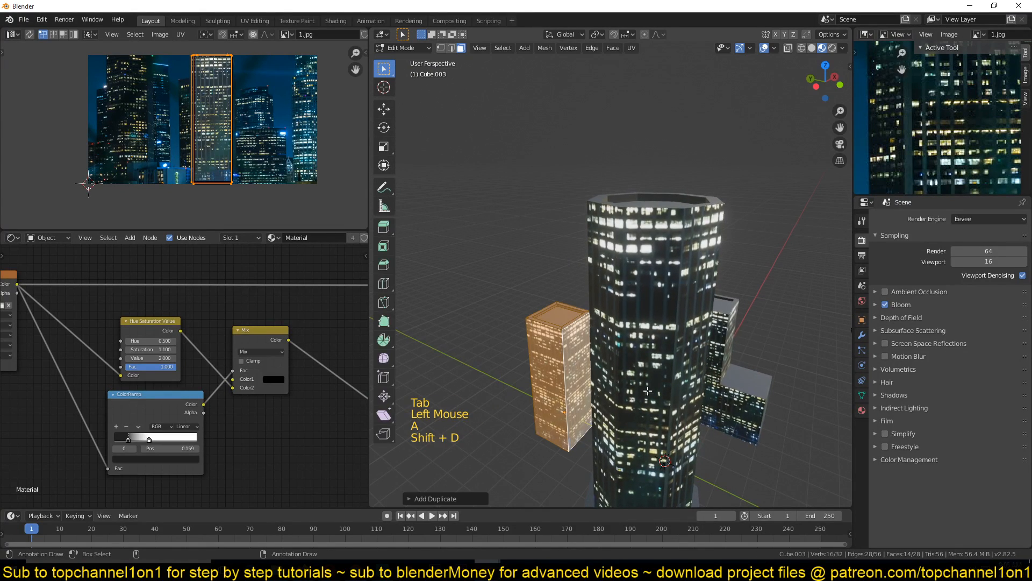
pyautogui.press('s')
pyautogui.click(682, 384)
pyautogui.press('g')
pyautogui.press('z')
pyautogui.click(669, 275)
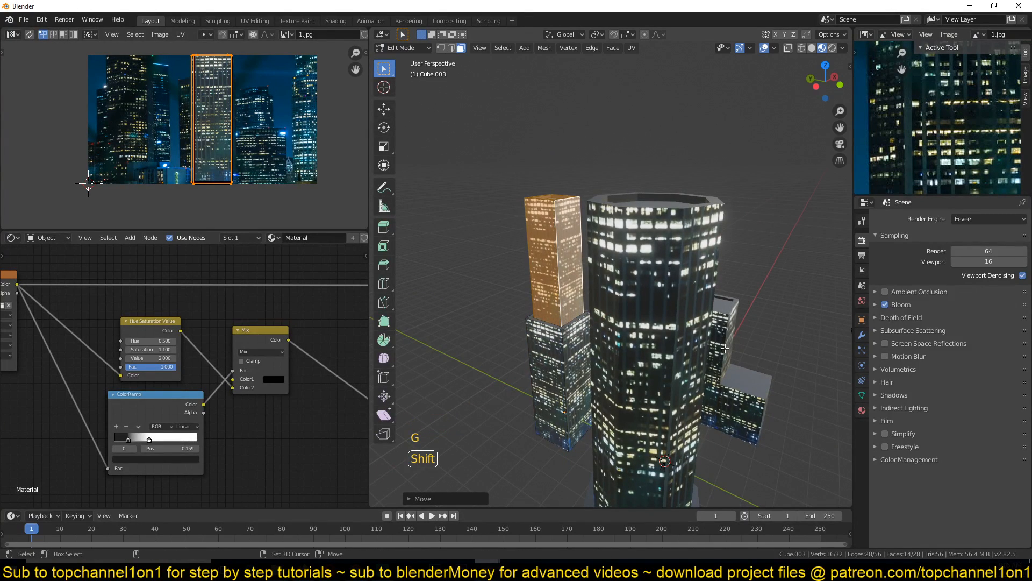
# - Duplicate the second tier, scale it narrower horizontally and raise it along Z as a third tier, then leave Edit Mode
pyautogui.hotkey('shift', 'd')
pyautogui.press('s')
pyautogui.hotkey('shift', 'z')
pyautogui.click(654, 321)
pyautogui.press('g')
pyautogui.press('z')
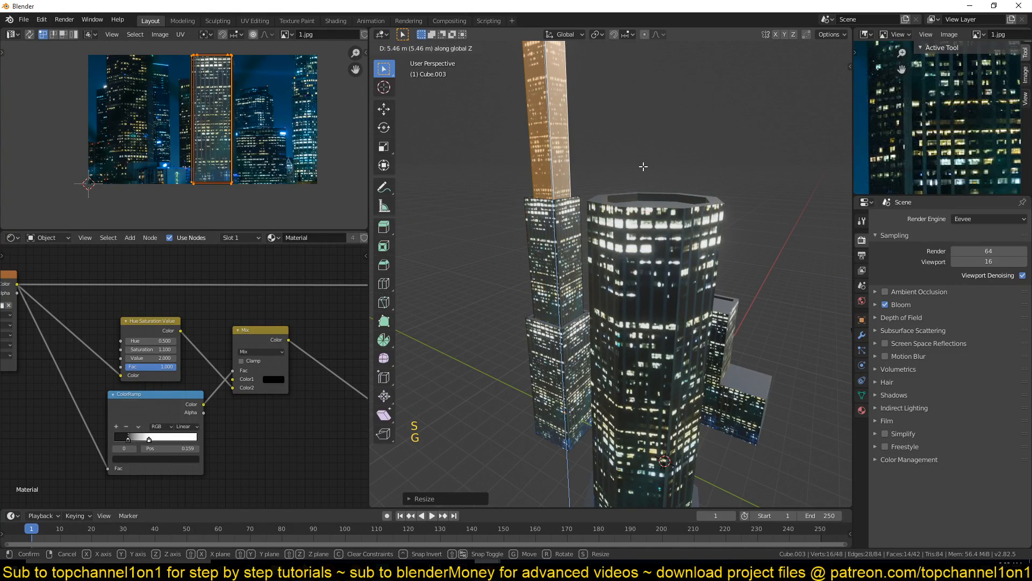
pyautogui.click(613, 301)
pyautogui.press('Tab')
pyautogui.scroll(-4, 613, 301)
# - Select the bottom face of the three-tier tower and snap the 3D cursor to it
pyautogui.hotkey('alt', 'a')
pyautogui.scroll(3, 711, 309)
pyautogui.click(619, 450)
pyautogui.press('Tab')
pyautogui.moveTo(619, 450); pyautogui.dragTo(634, 376, button='middle')
pyautogui.click(594, 386)
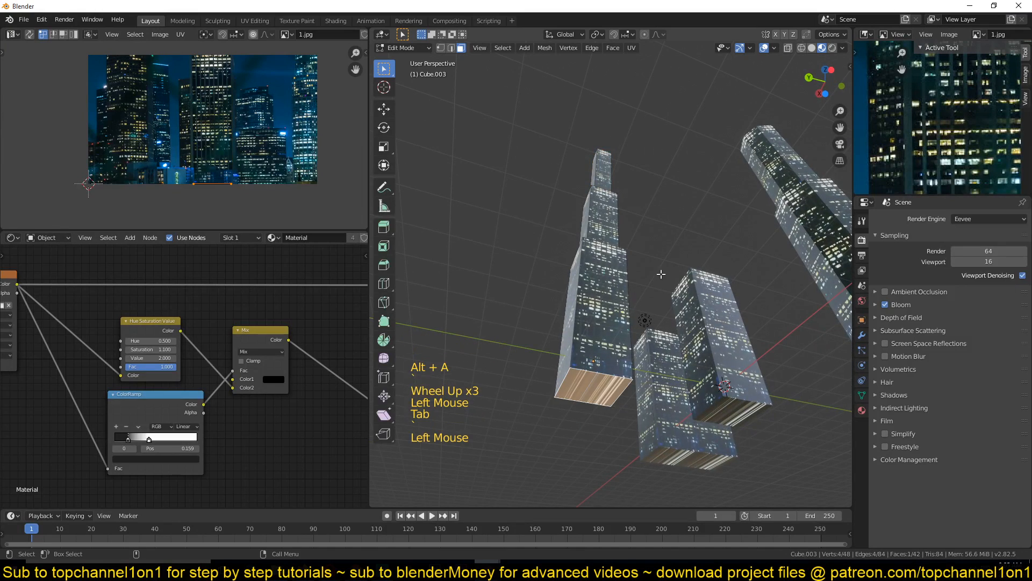
pyautogui.hotkey('shift', 's')
# - Set the three-tier tower's origin to the 3D cursor
pyautogui.press('Tab')
pyautogui.rightClick(592, 343)
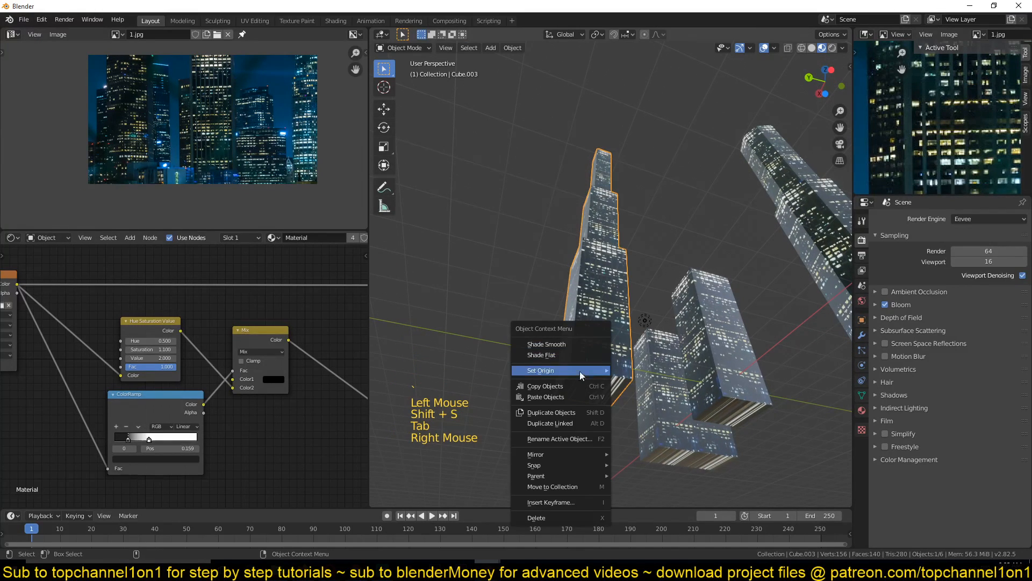
pyautogui.moveTo(580, 369)
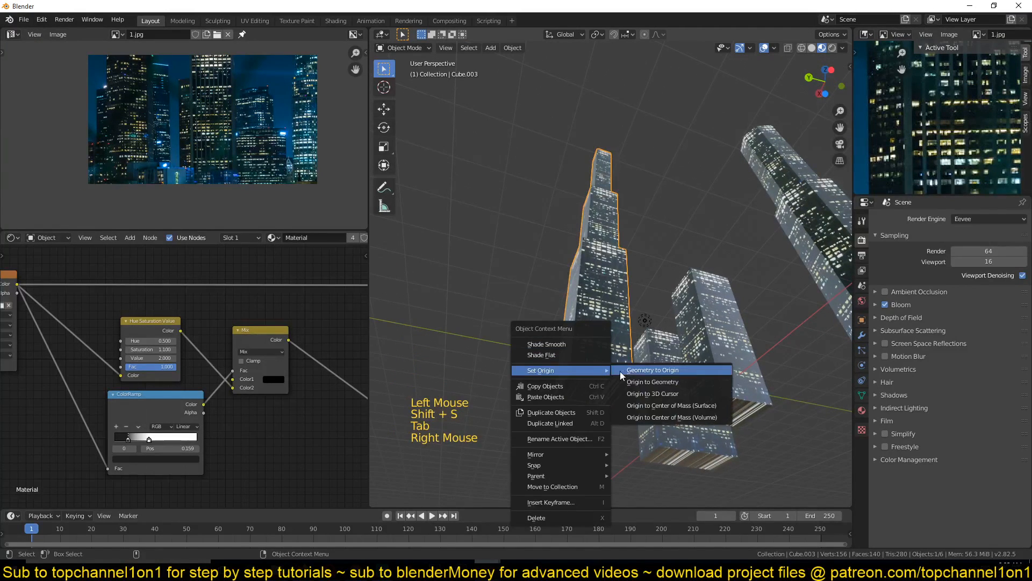
pyautogui.click(672, 394)
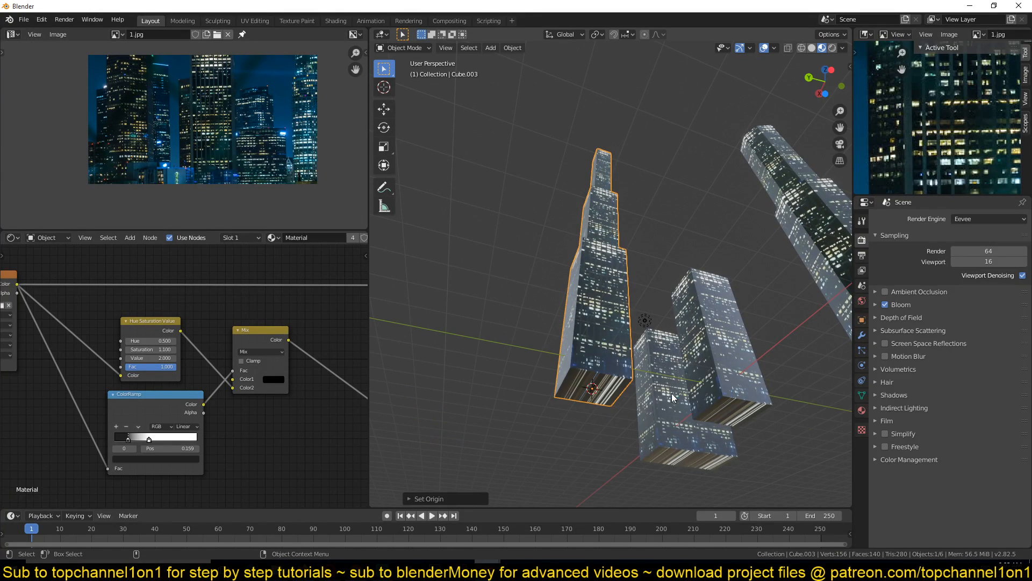
# - Select both bottom faces of the L-shaped tower and snap the 3D cursor to them
pyautogui.click(691, 446)
pyautogui.press('Tab')
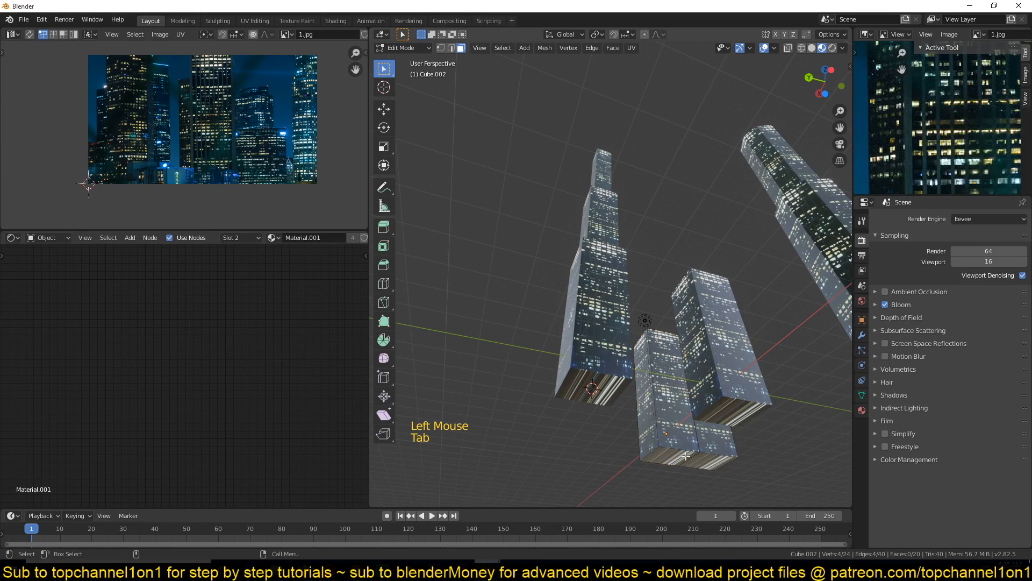
pyautogui.click(659, 456)
pyautogui.keyDown('shift'); pyautogui.click(682, 454); pyautogui.keyUp('shift')
pyautogui.hotkey('shift', 's')
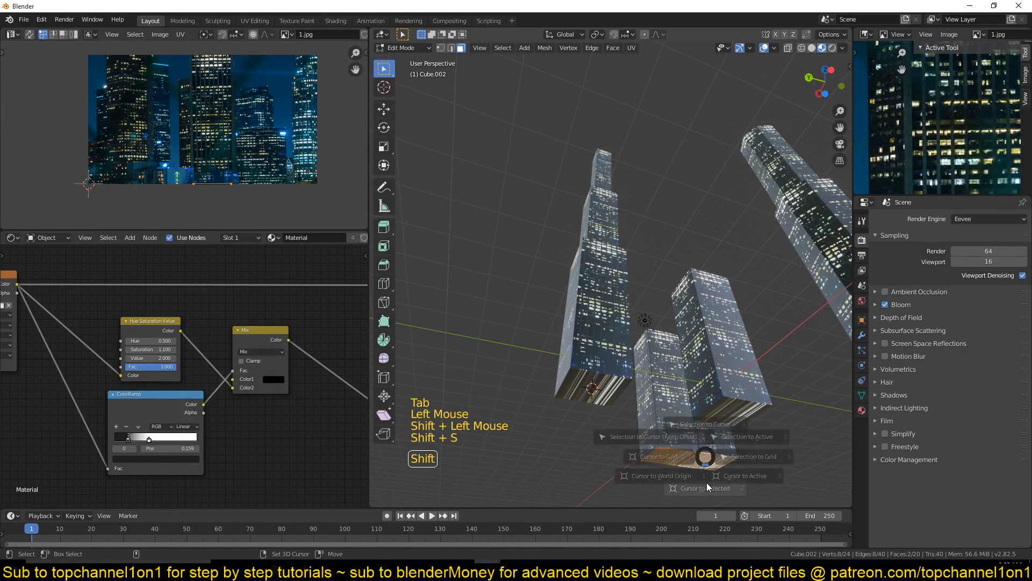
# - Set the L-shaped tower's origin to the 3D cursor
pyautogui.press('Tab')
pyautogui.rightClick(690, 439)
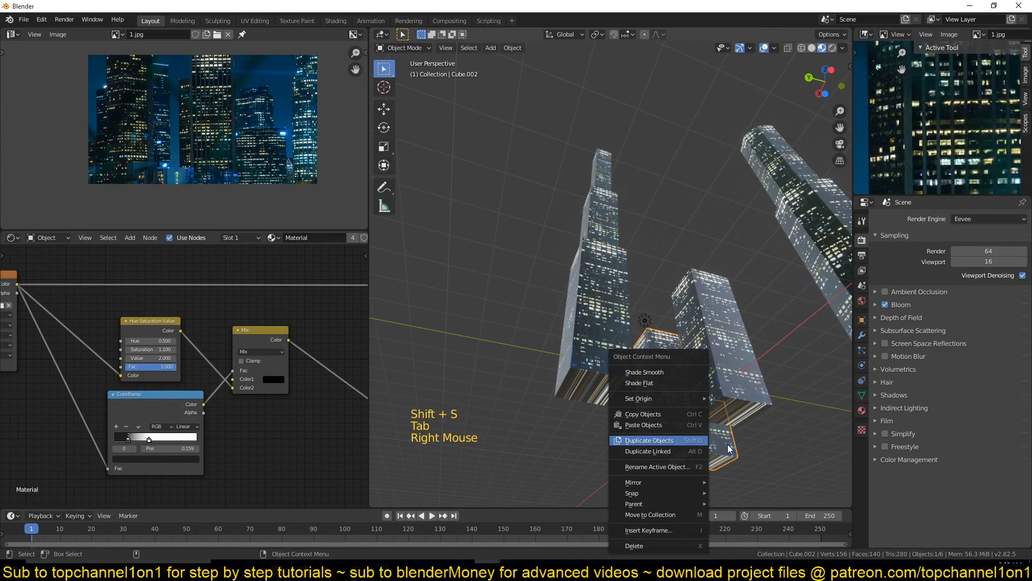
pyautogui.rightClick(675, 412)
pyautogui.moveTo(672, 398)
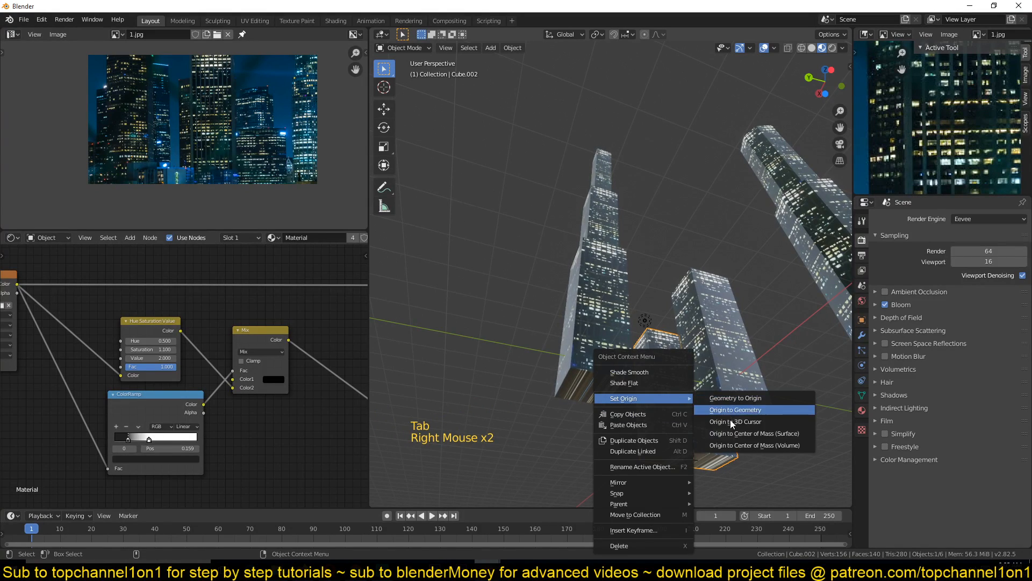
pyautogui.click(756, 422)
# - Snap the 3D cursor to the plain box tower's bottom face and set the tower's origin to the 3D cursor
pyautogui.click(727, 412)
pyautogui.press('Tab')
pyautogui.click(725, 414)
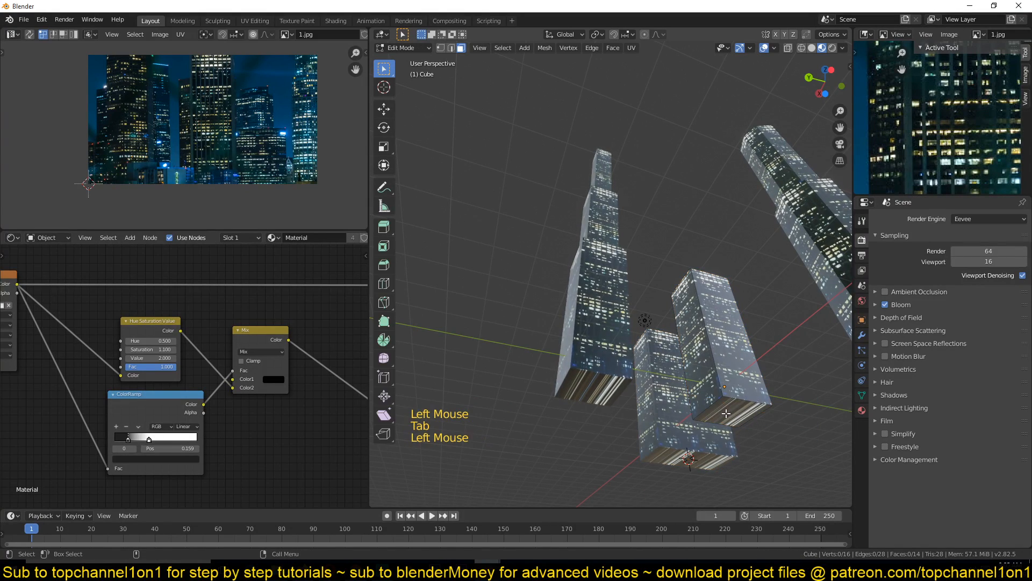
pyautogui.press('Tab')
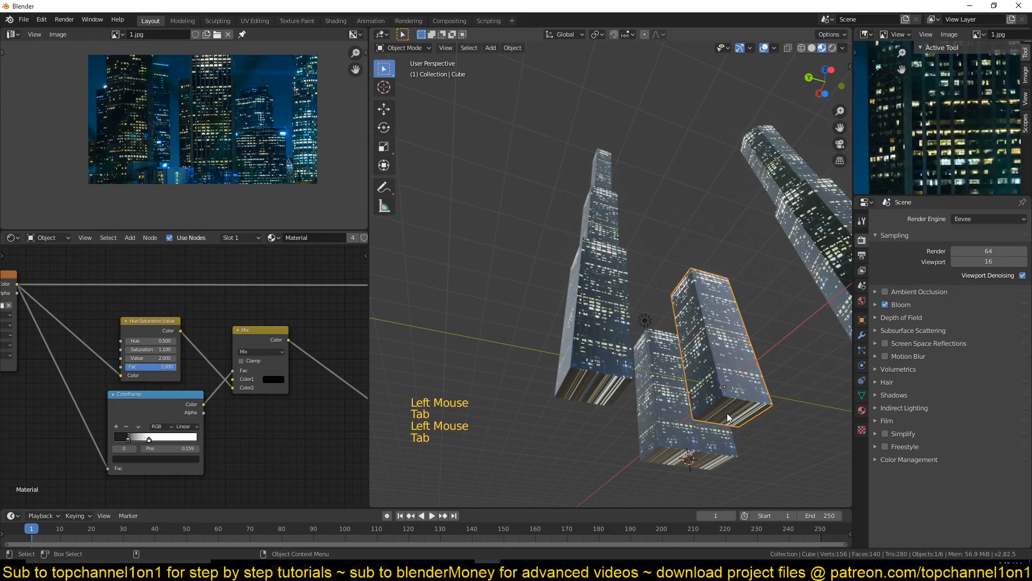
pyautogui.press('Tab')
pyautogui.hotkey('shift', 's')
pyautogui.press('Tab')
pyautogui.rightClick(737, 389)
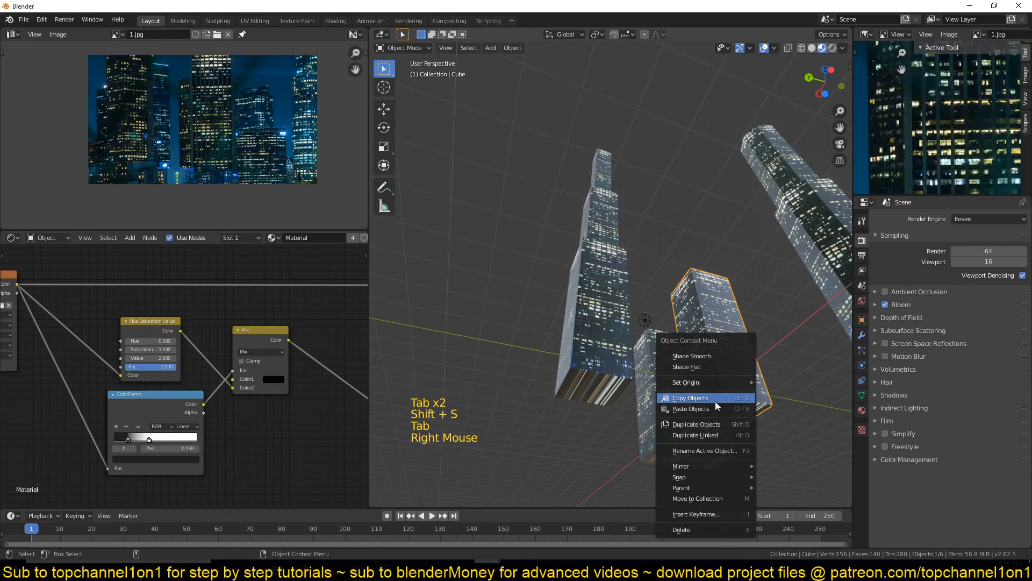
pyautogui.moveTo(726, 382)
pyautogui.click(798, 412)
# - Snap the 3D cursor to the bottom face of the rounded two-tier tower and set its origin to the 3D cursor
pyautogui.moveTo(798, 402); pyautogui.dragTo(640, 419, button='middle')
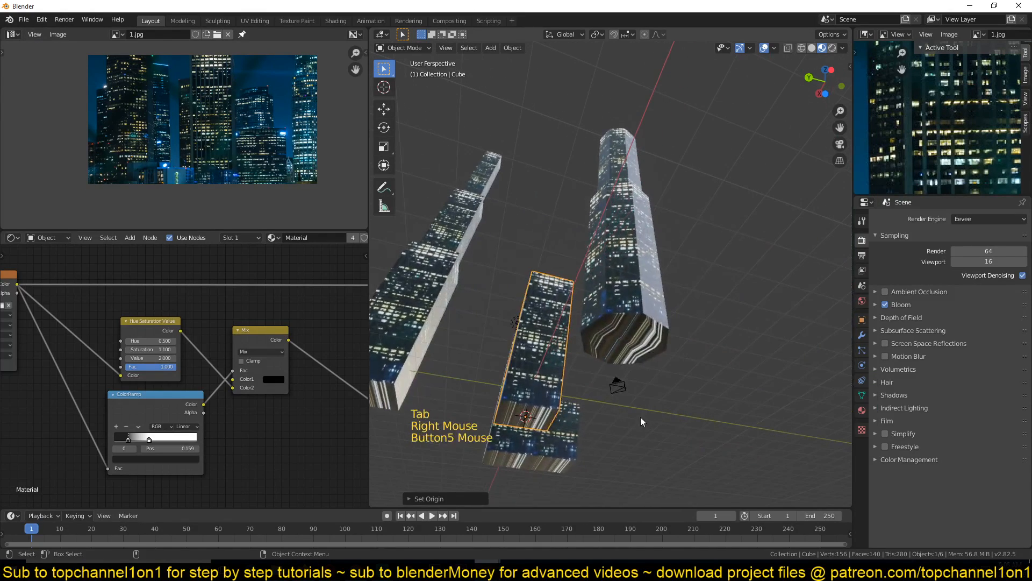
pyautogui.click(624, 323)
pyautogui.press('Tab')
pyautogui.click(626, 337)
pyautogui.hotkey('shift', 's')
pyautogui.press('Tab')
pyautogui.rightClick(645, 316)
pyautogui.moveTo(649, 317)
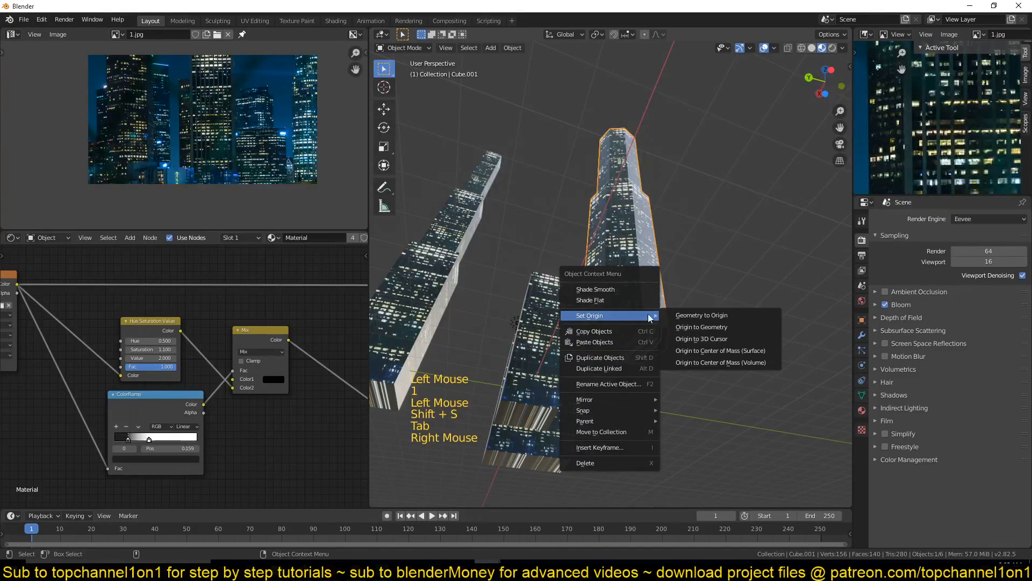
pyautogui.click(691, 339)
# - Add a mesh circle at the 3D cursor and scale it up into a wide ground outline around the towers
pyautogui.scroll(-5, 625, 363)
pyautogui.scroll(-6, 647, 330)
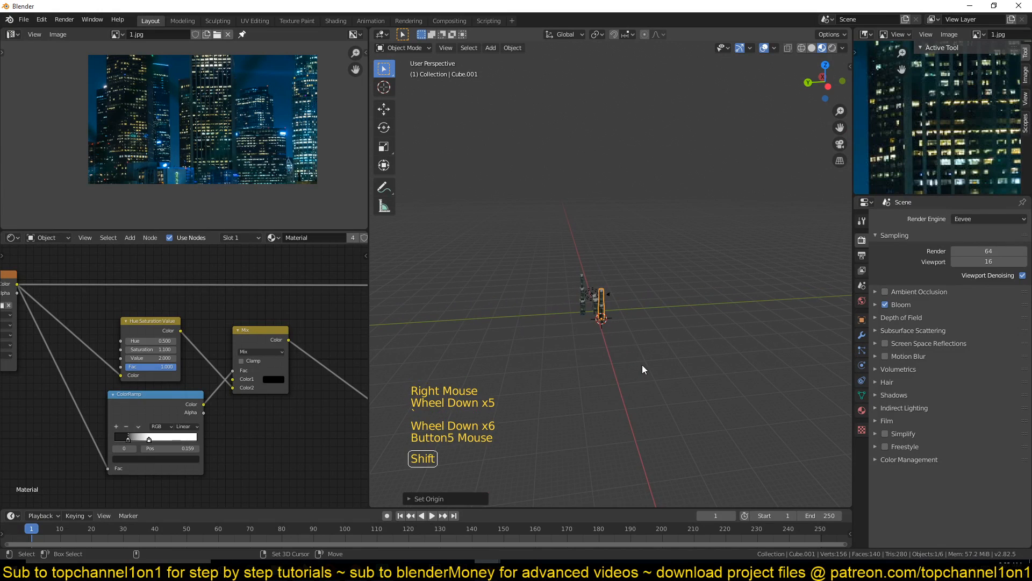
pyautogui.hotkey('shift', 'a')
pyautogui.moveTo(618, 353)
pyautogui.click(689, 371)
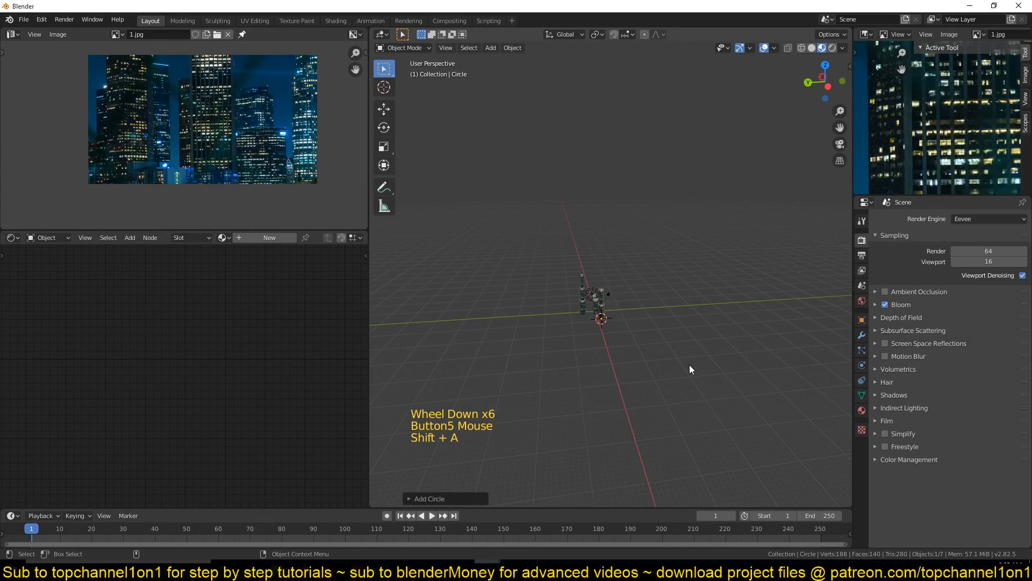
pyautogui.press('s')
pyautogui.click(494, 443)
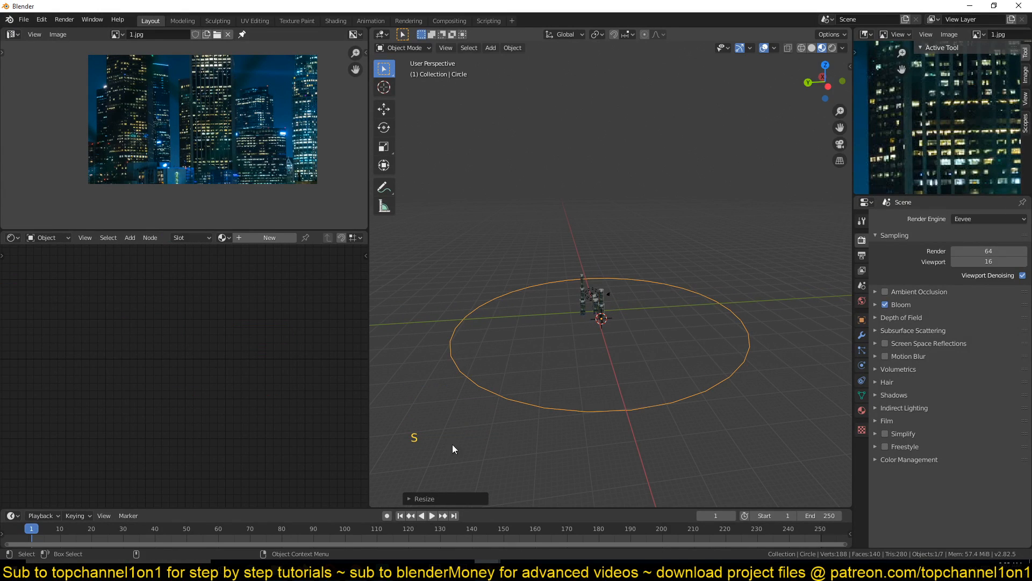
pyautogui.press('s')
pyautogui.click(684, 407)
# - Fill the circle's outline with a single face
pyautogui.press('Tab')
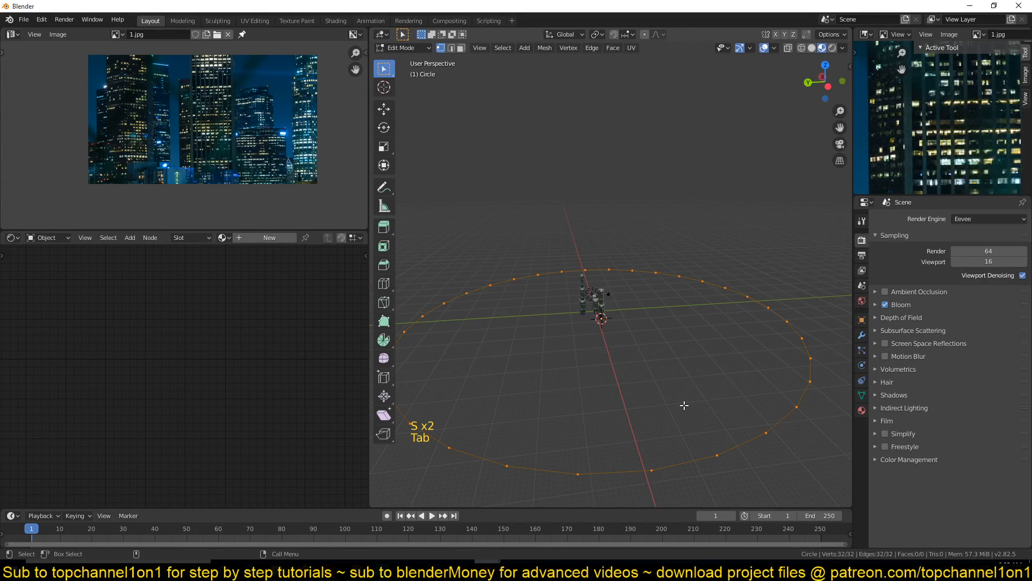
pyautogui.press('f')
pyautogui.hotkey('ctrl', 'z')
pyautogui.press('f')
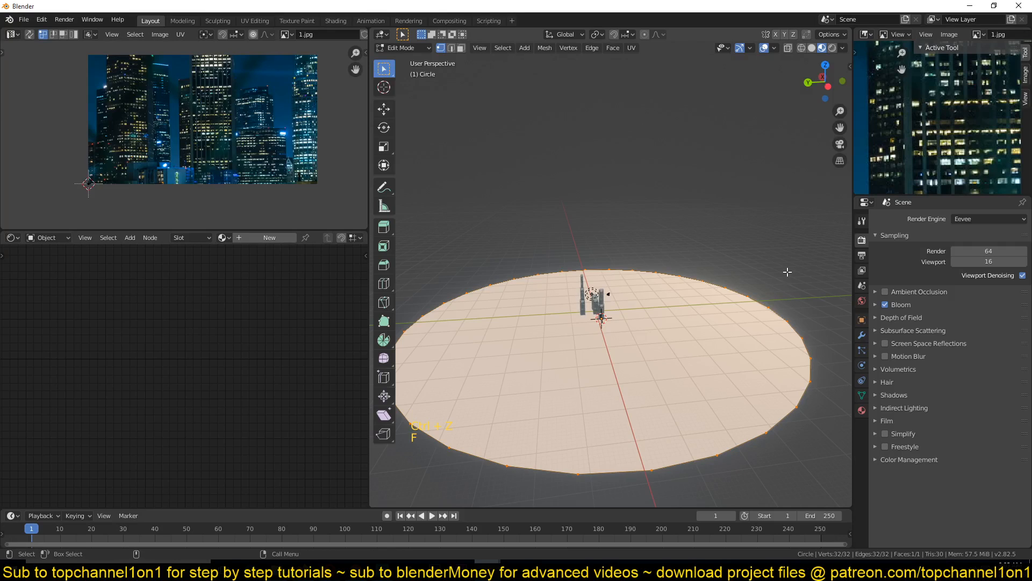
# - Inset the disc's face five times toward its centre to form concentric rings
pyautogui.press('i')
pyautogui.press('i')
pyautogui.press('i')
pyautogui.press('i')
pyautogui.press('i')
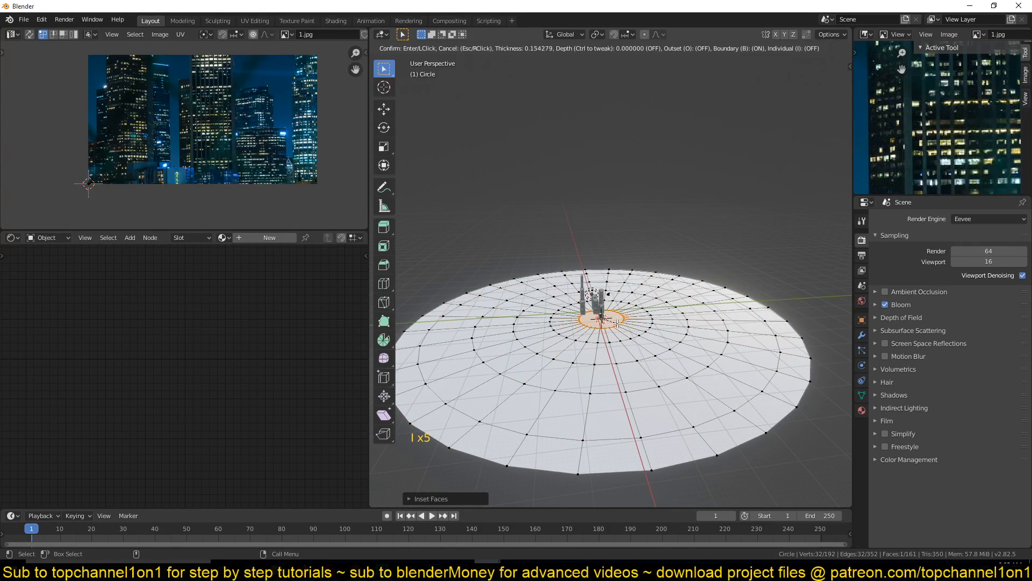
pyautogui.click(622, 338)
pyautogui.press('Tab')
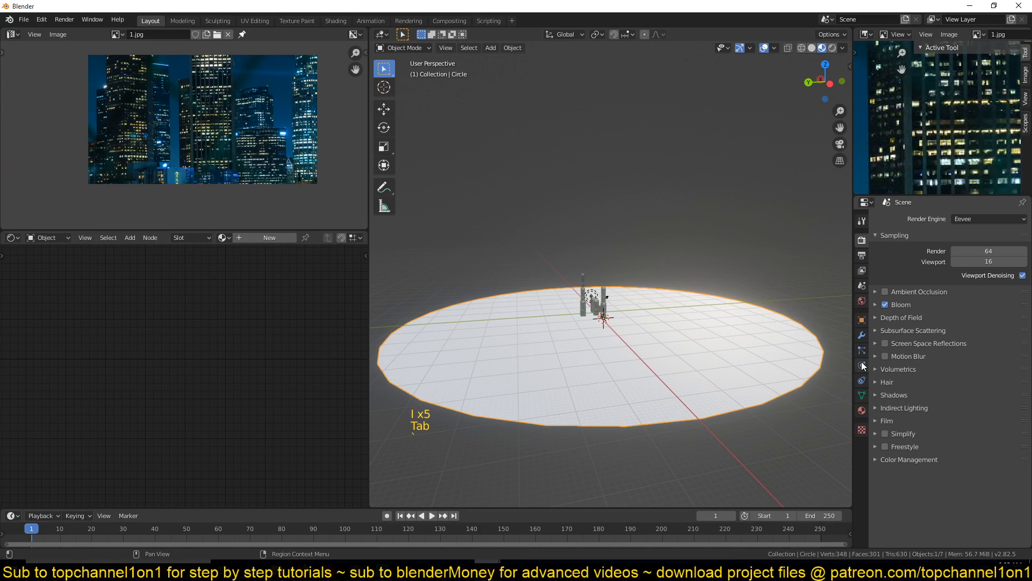
# - Assign the towers' existing material named Material to the ground disc
pyautogui.click(861, 411)
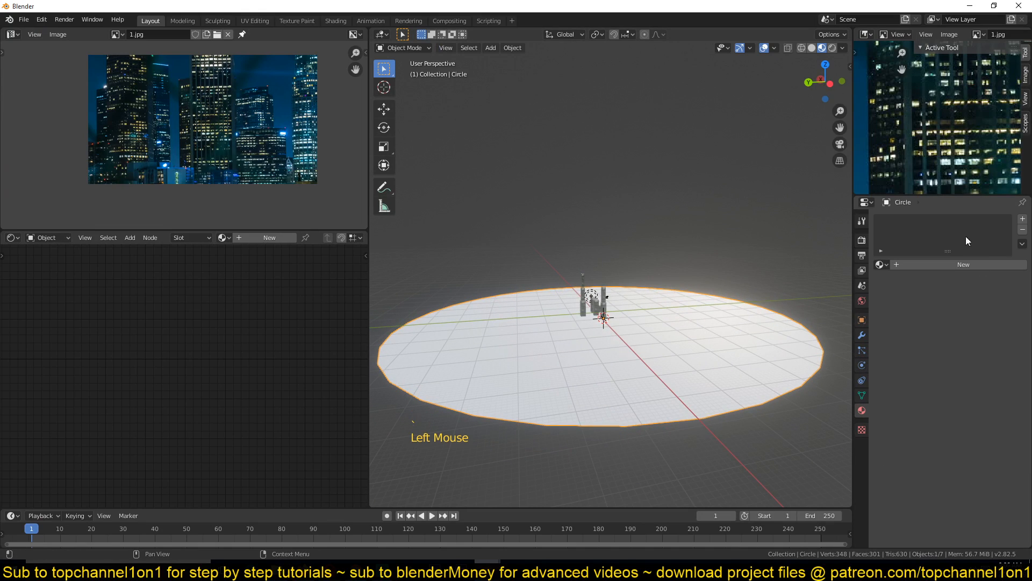
pyautogui.click(881, 265)
pyautogui.click(888, 283)
# - Select the whole disc mesh and UV-map it with Unwrap
pyautogui.press('Tab')
pyautogui.press('a')
pyautogui.press('u')
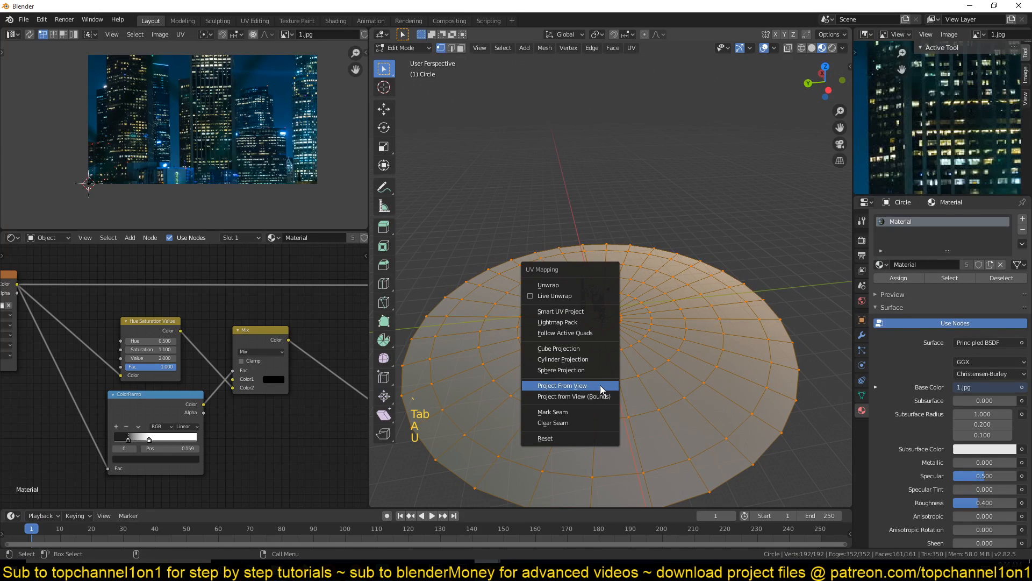
pyautogui.click(600, 385)
pyautogui.rightClick(19, 318)
pyautogui.press('u')
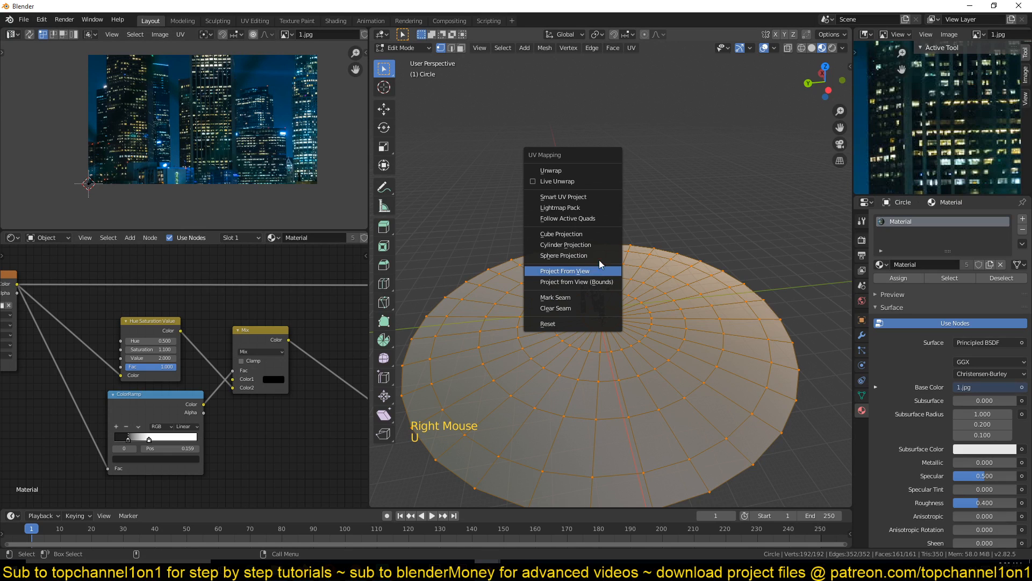
pyautogui.click(562, 169)
pyautogui.press('Tab')
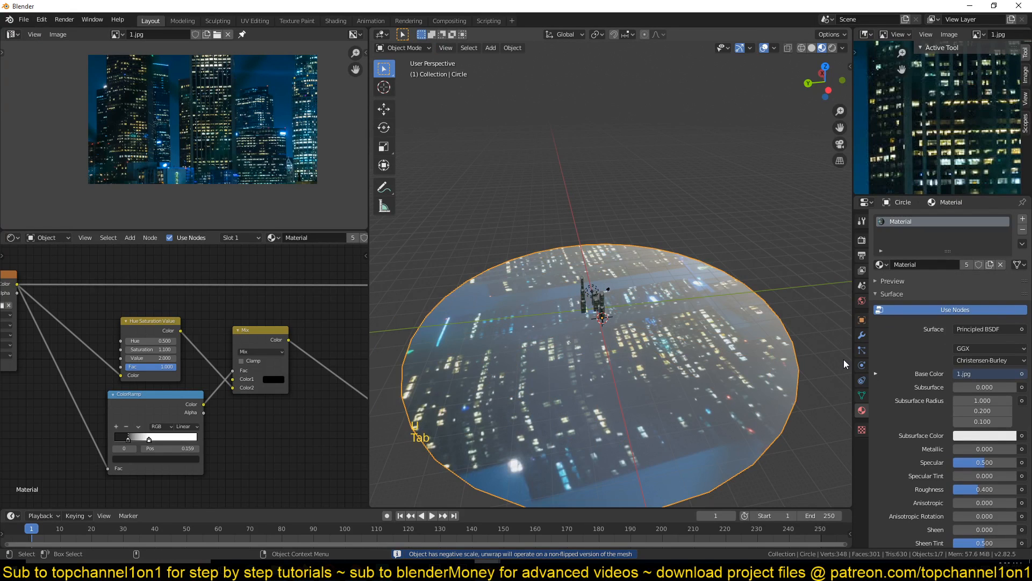
# - Add a particle system to the ground disc and set its type to Hair
pyautogui.moveTo(711, 330); pyautogui.dragTo(771, 304, button='middle')
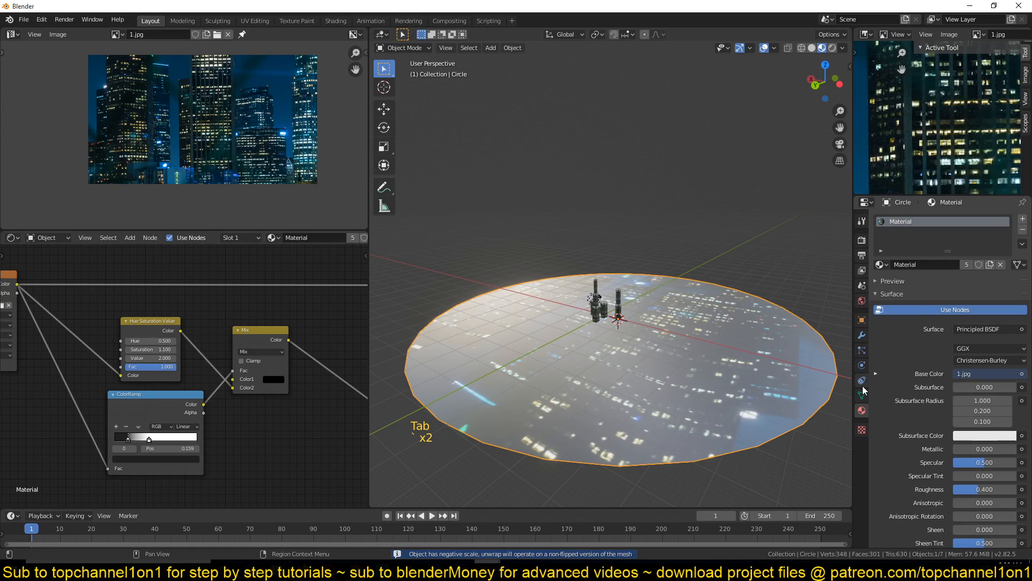
pyautogui.click(861, 348)
pyautogui.click(1022, 219)
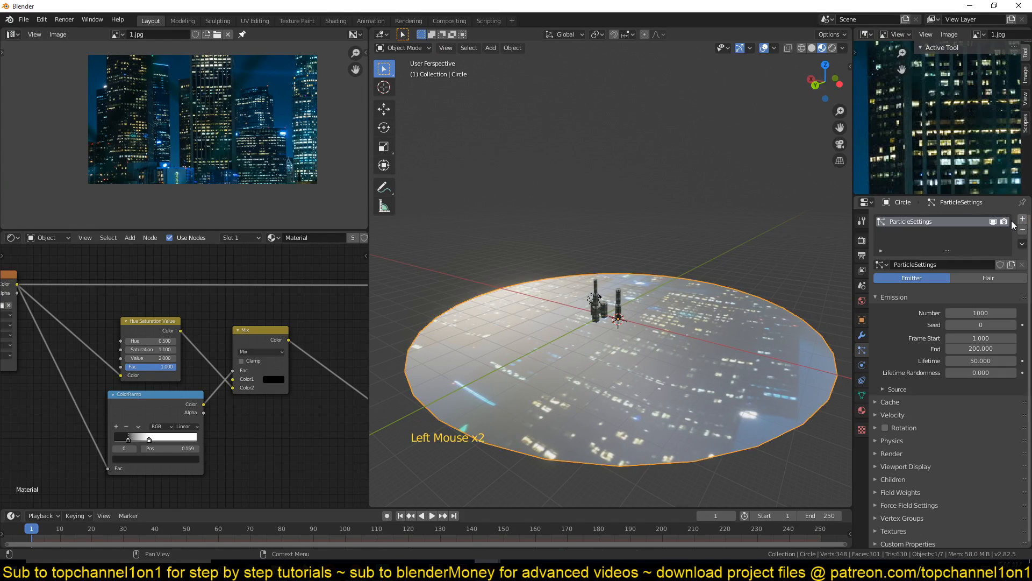
pyautogui.click(989, 278)
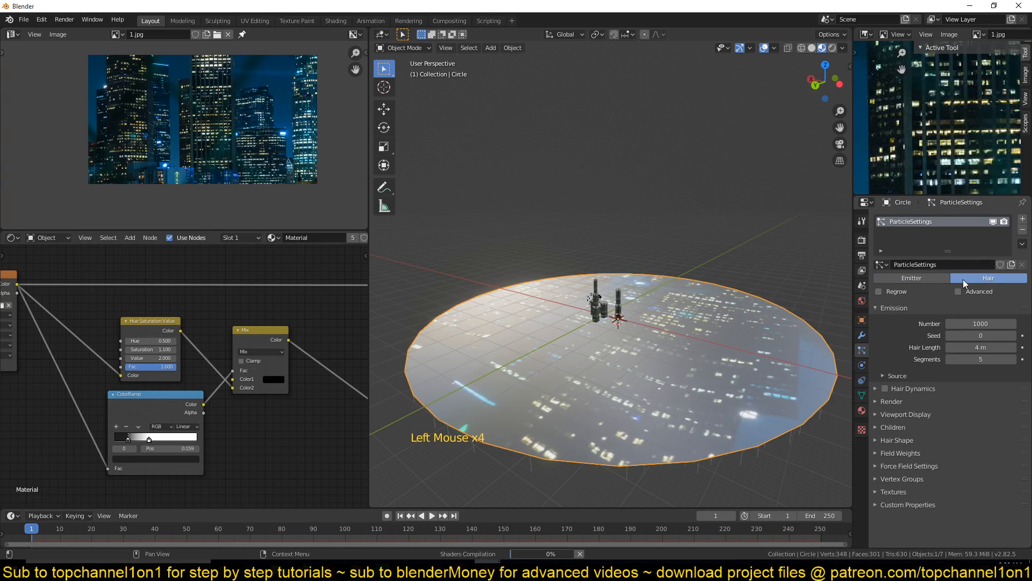
# - Recalculate the normals of all the disc's faces with the Inside option enabled
pyautogui.moveTo(659, 250); pyautogui.dragTo(660, 290, button='middle')
pyautogui.hotkey('shift', 'n')
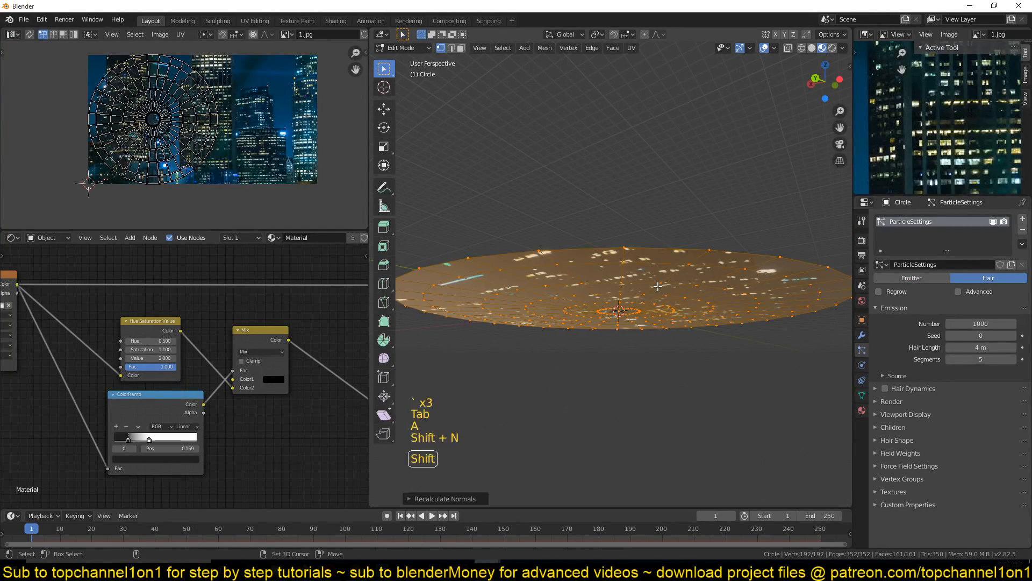
pyautogui.press('Tab')
pyautogui.press('`')
pyautogui.press('Tab')
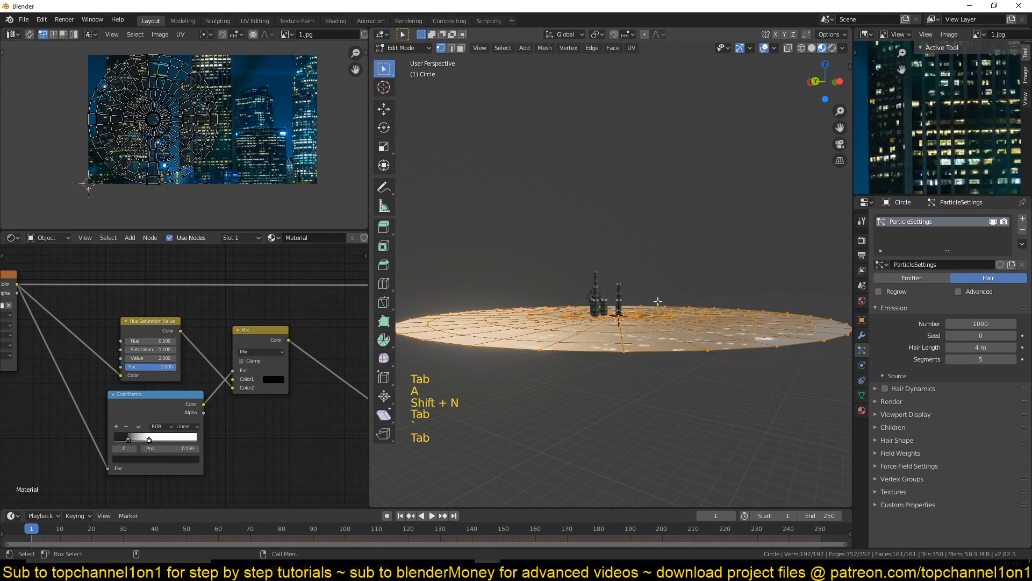
pyautogui.hotkey('shift', 'n')
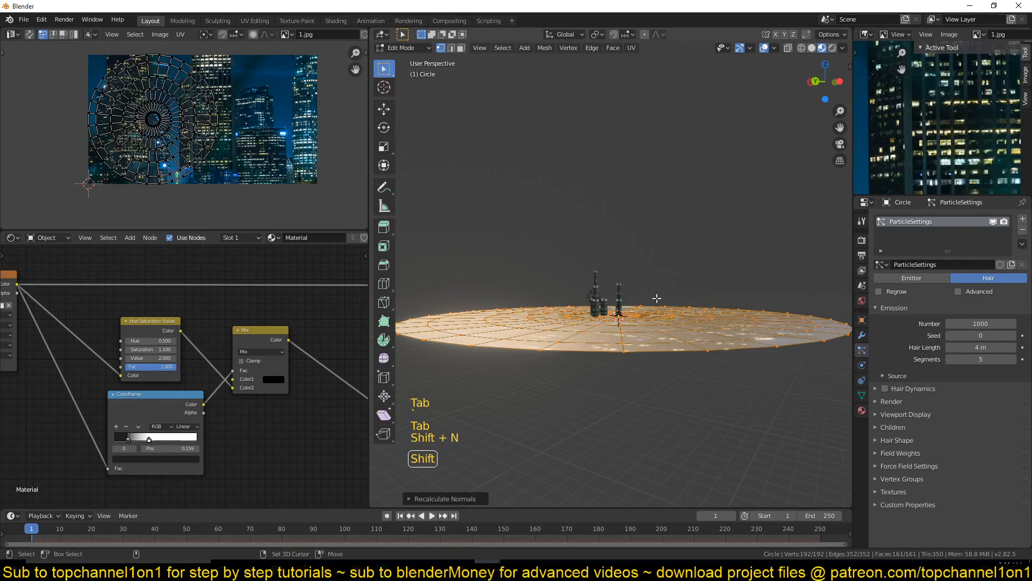
pyautogui.rightClick(467, 514)
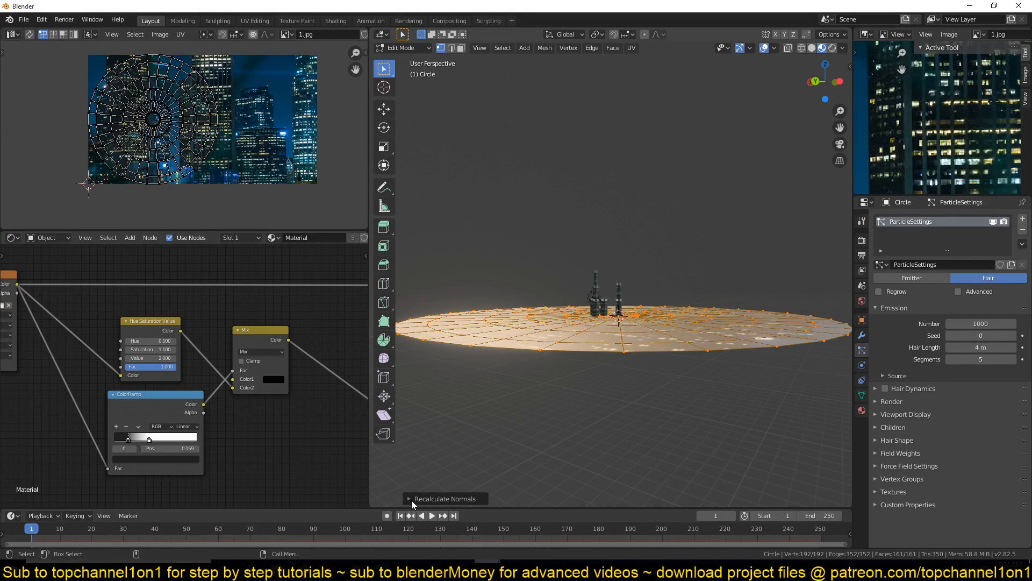
pyautogui.click(411, 498)
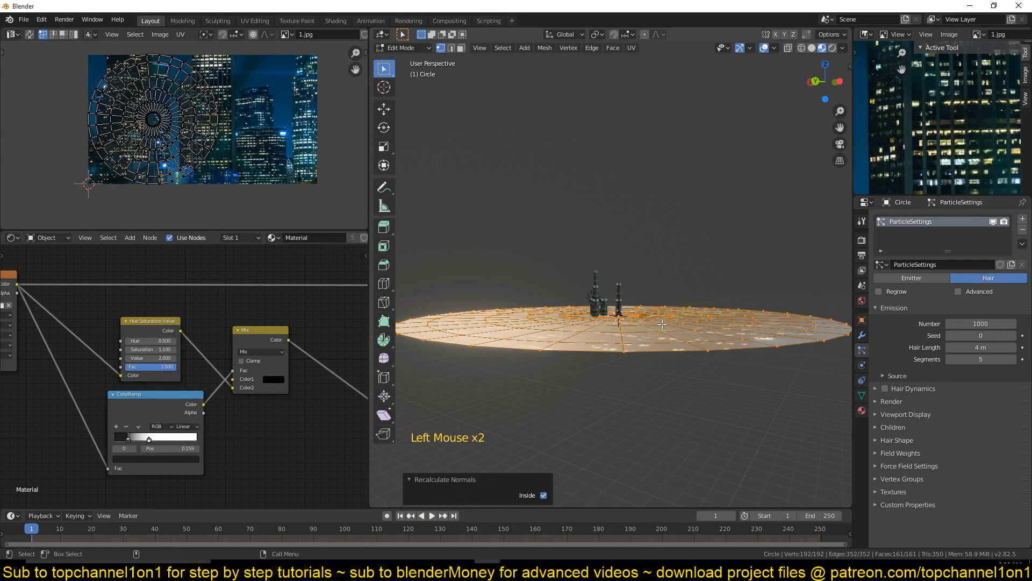
pyautogui.press('Tab')
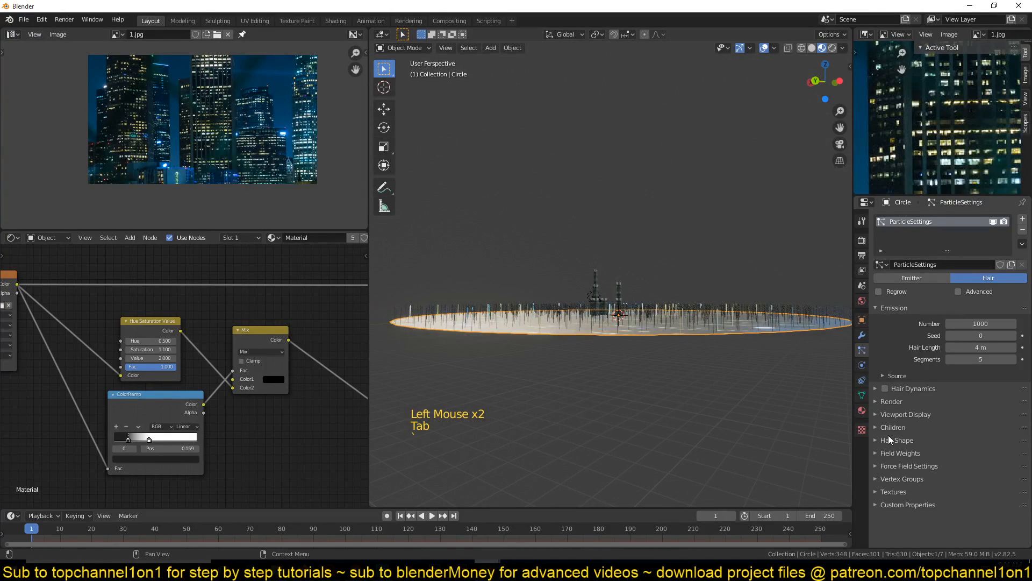
# - Set the hair particles to render as Object and open the choice of instance objects
pyautogui.click(892, 402)
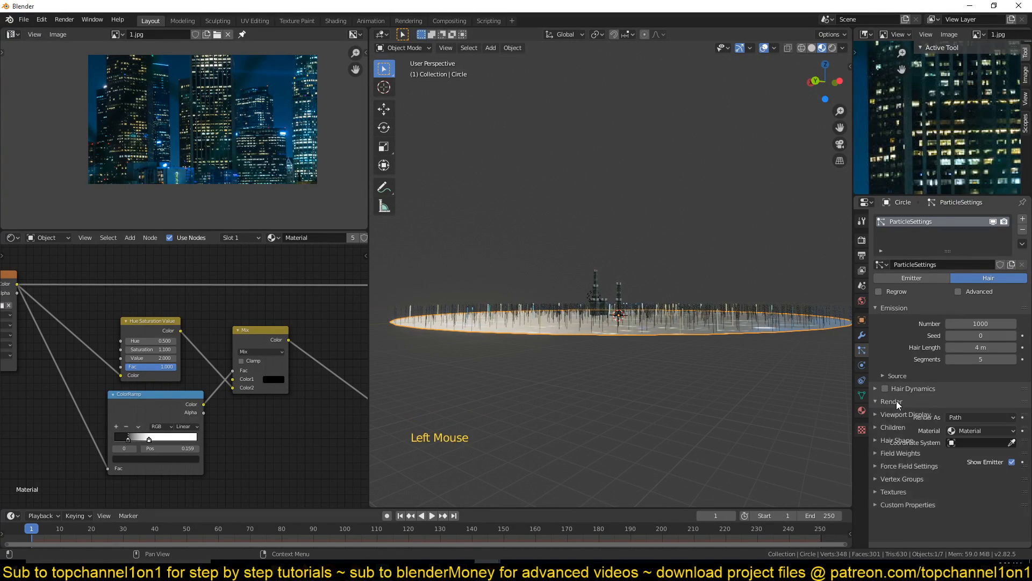
pyautogui.click(970, 417)
pyautogui.scroll(-2, 955, 461)
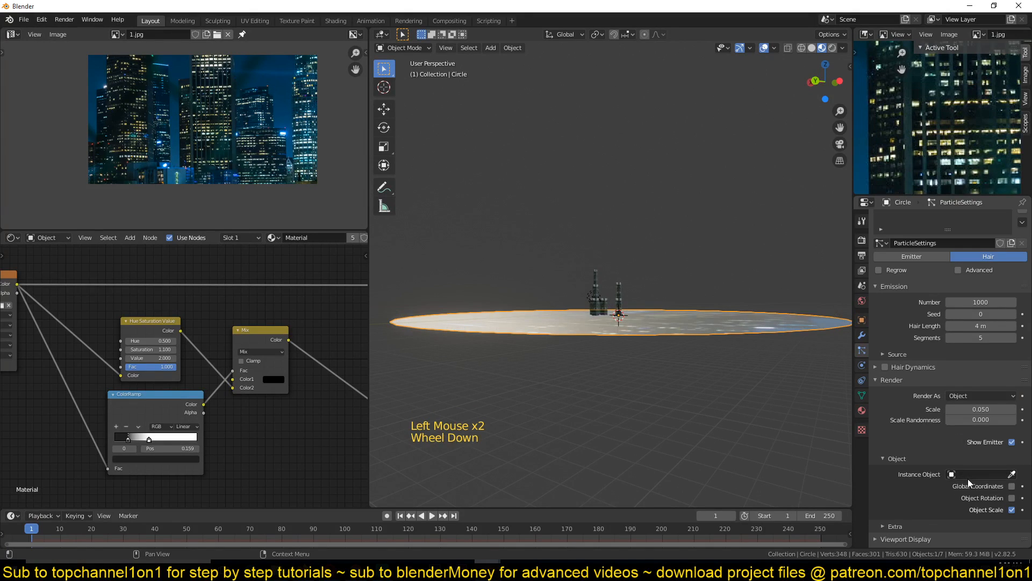
pyautogui.click(981, 451)
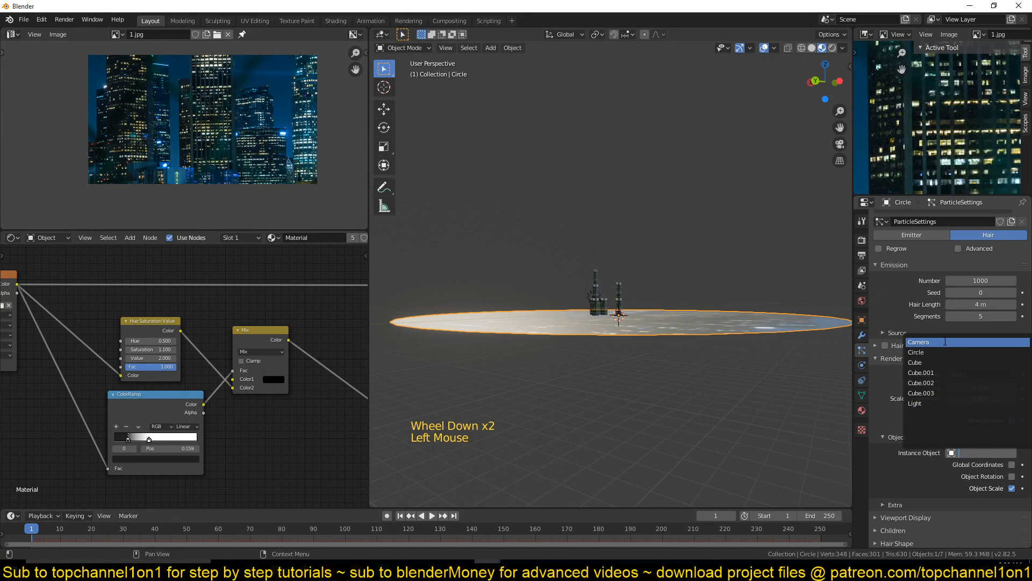
# - Set the hair particles to render as Collection
pyautogui.scroll(4, 557, 329)
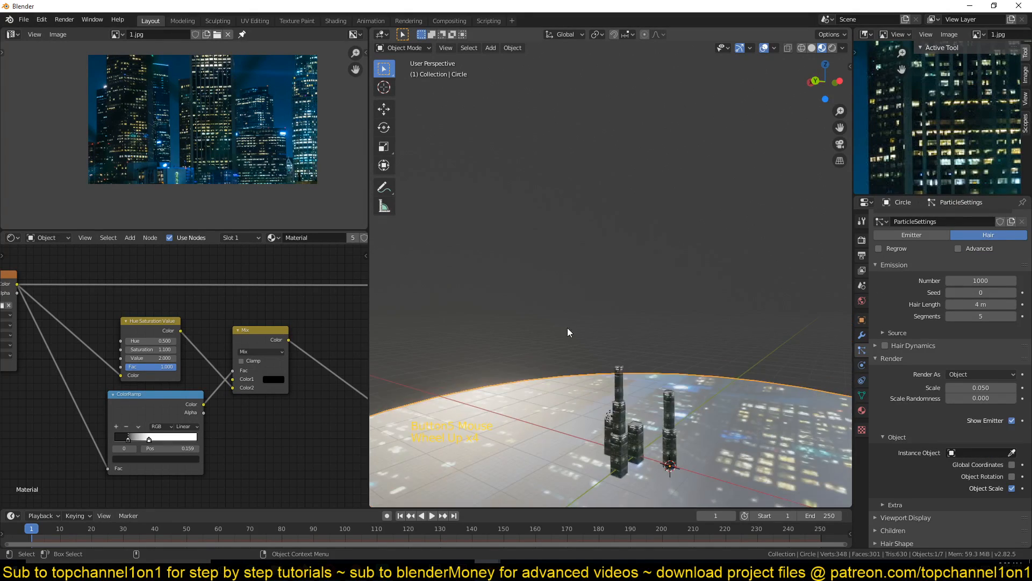
pyautogui.scroll(3, 651, 252)
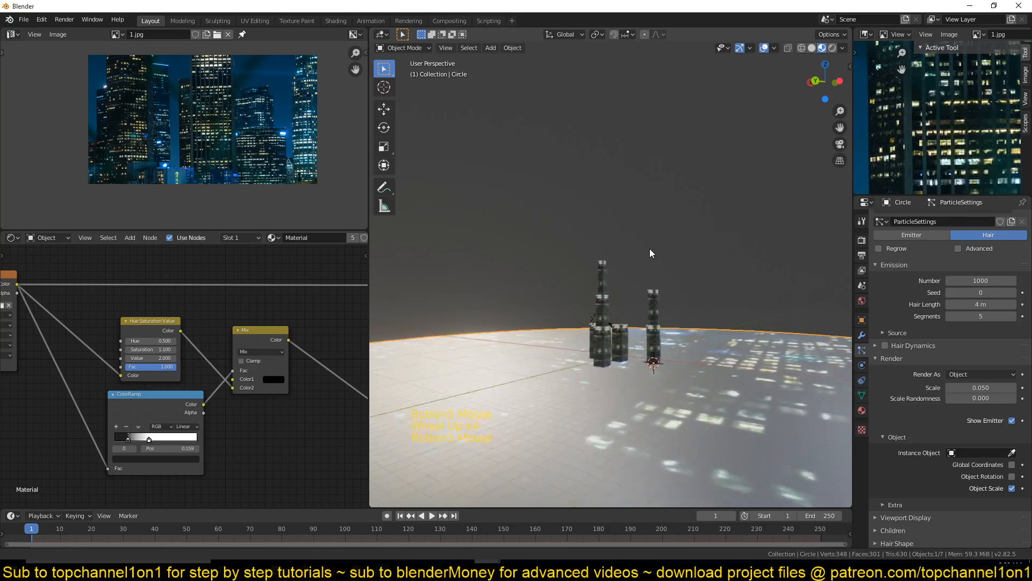
pyautogui.click(981, 374)
pyautogui.click(957, 422)
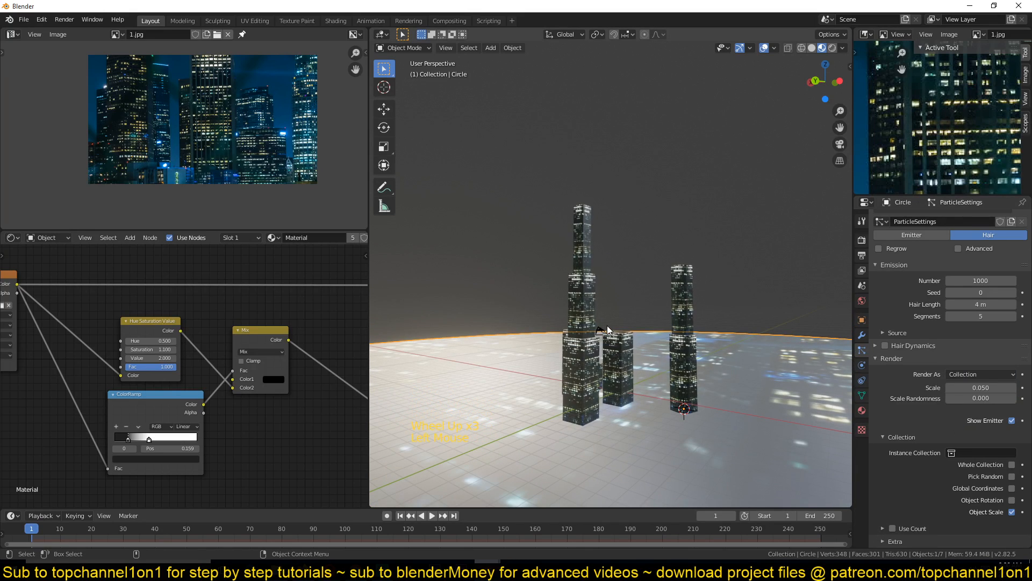
# - Select the four towers and move them into a new collection named buildings
pyautogui.click(677, 328)
pyautogui.moveTo(603, 383); pyautogui.dragTo(666, 388, button='middle')
pyautogui.keyDown('shift'); pyautogui.click(667, 388); pyautogui.keyUp('shift')
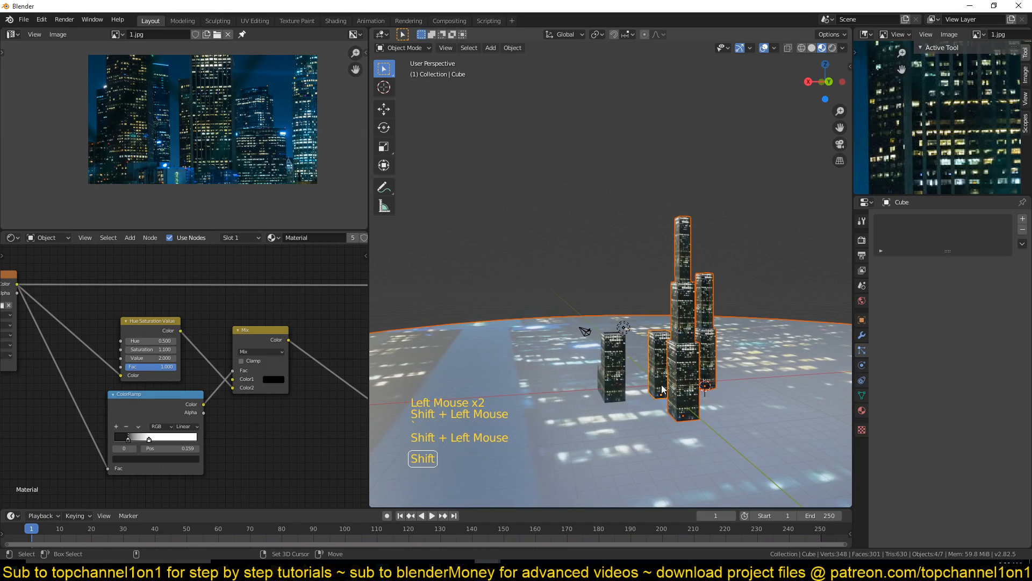
pyautogui.keyDown('shift'); pyautogui.click(508, 362); pyautogui.keyUp('shift')
pyautogui.keyDown('shift'); pyautogui.click(512, 355); pyautogui.keyUp('shift')
pyautogui.press('m')
pyautogui.click(588, 349)
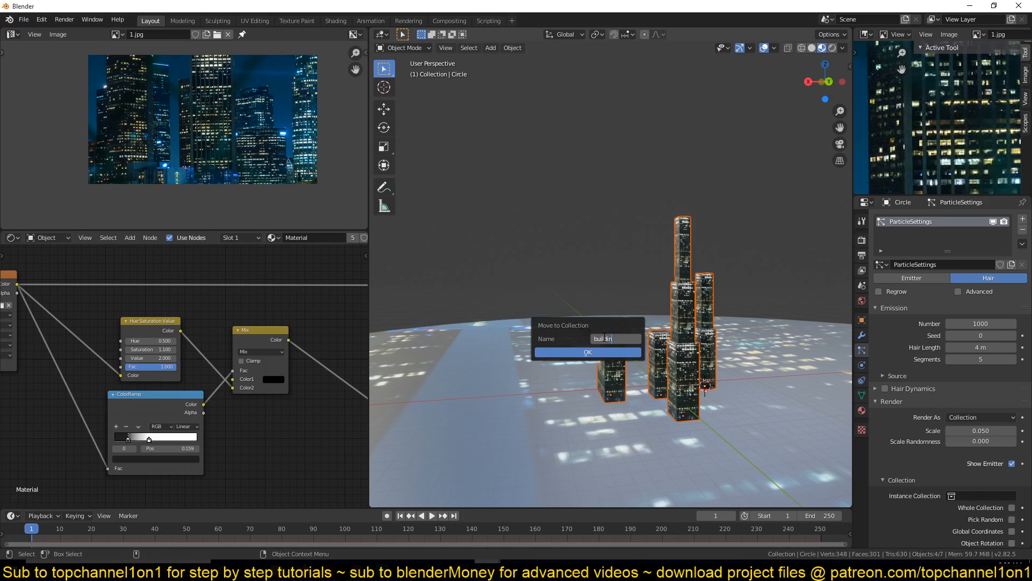
pyautogui.click(568, 353)
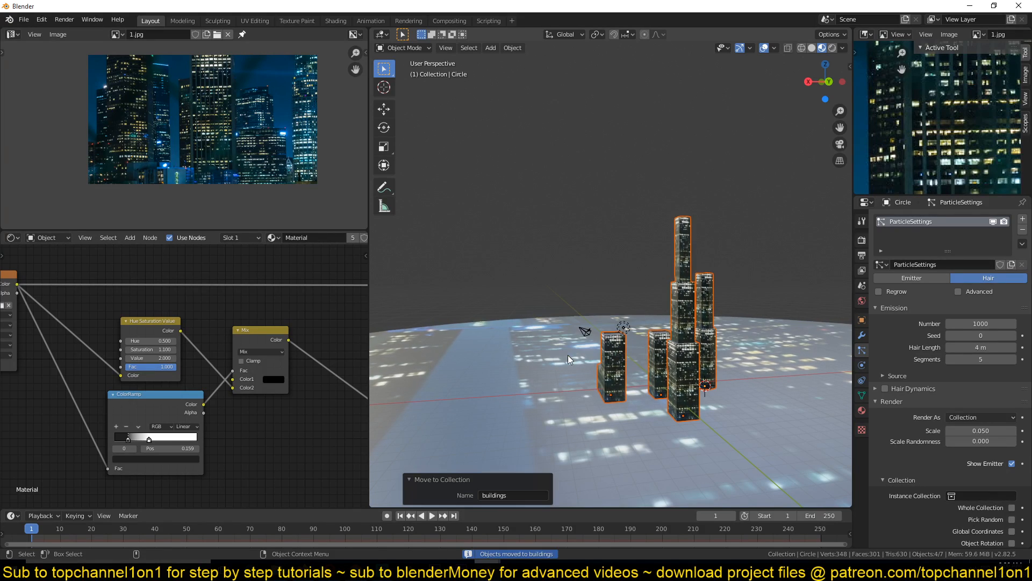
pyautogui.click(611, 191)
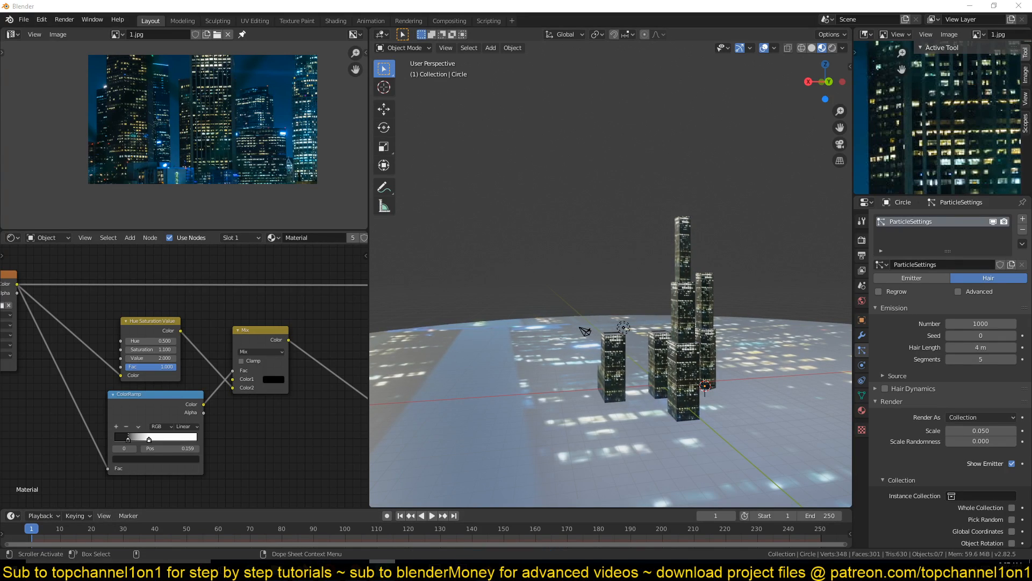
# - Assign the buildings collection as the instance collection of the ground disc's hair particles
pyautogui.click(577, 296)
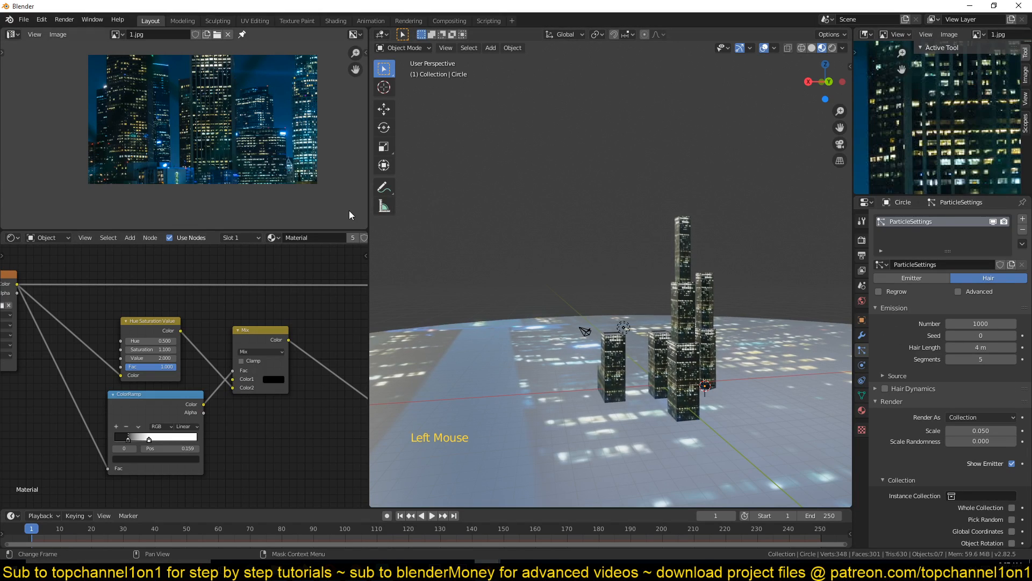
pyautogui.click(582, 362)
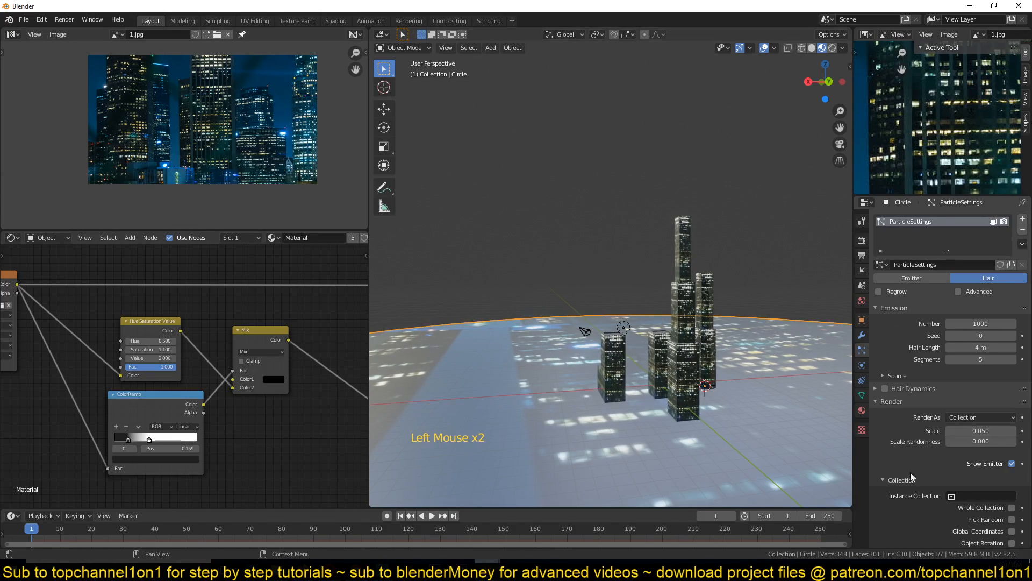
pyautogui.scroll(-1, 918, 432)
pyautogui.click(997, 475)
pyautogui.click(948, 364)
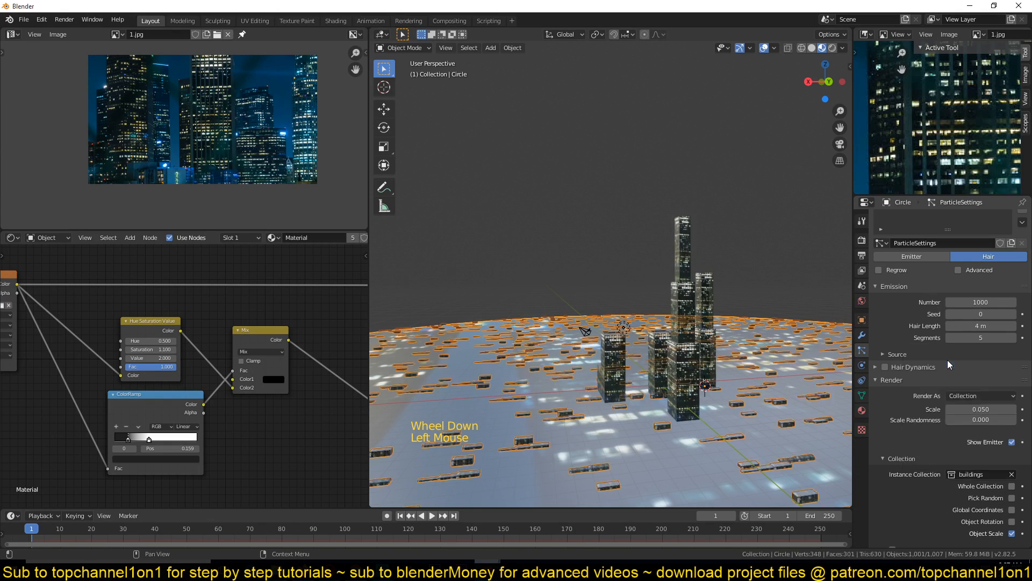
# - Set the render scale of the hair particles on the disc to 0.310
pyautogui.scroll(-3, 610, 323)
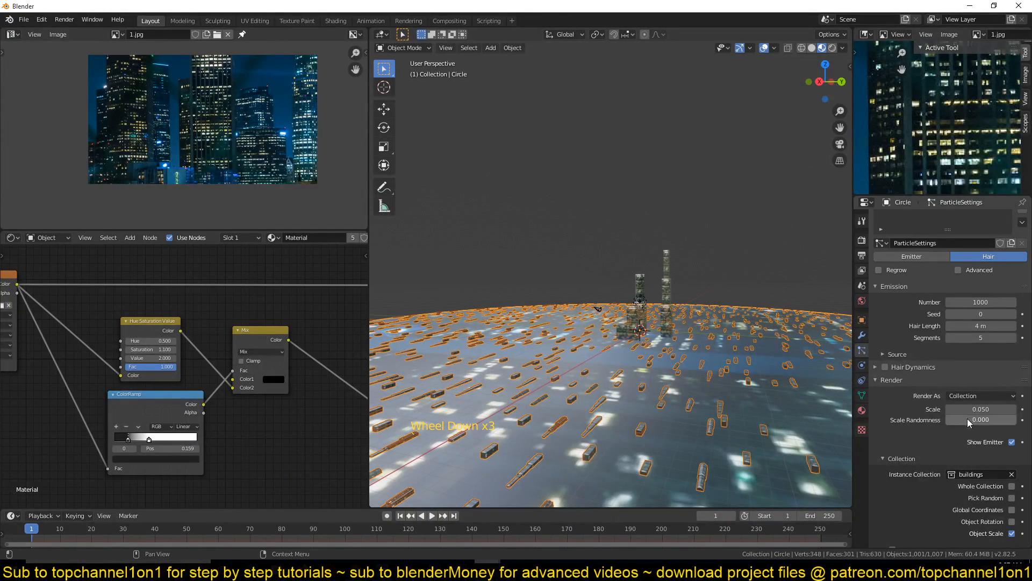
pyautogui.moveTo(976, 406); pyautogui.dragTo(1009, 406)
pyautogui.scroll(-1, 548, 352)
pyautogui.moveTo(546, 352); pyautogui.dragTo(667, 383, button='middle')
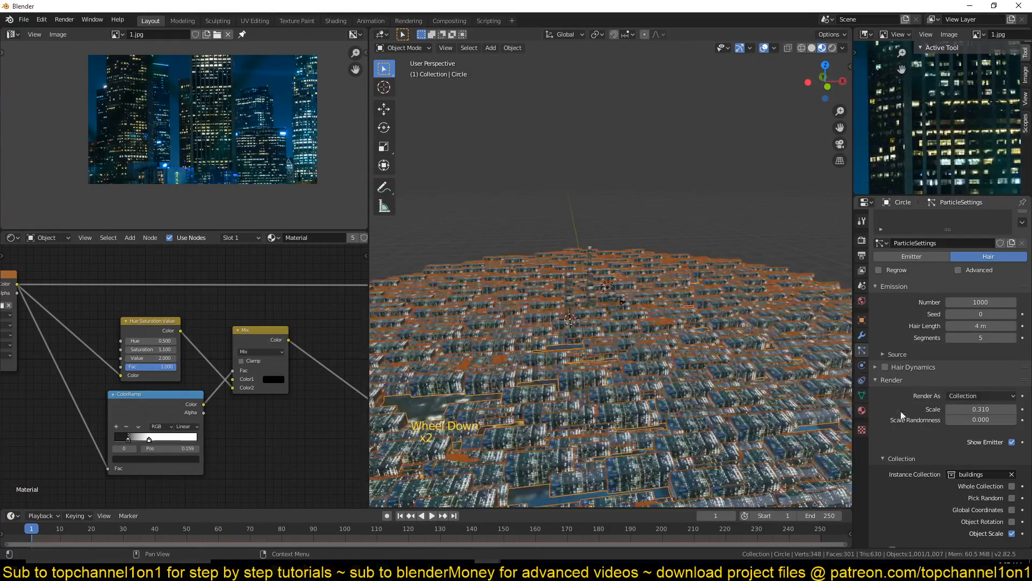
# - Enable the advanced hair options and particle rotation, with Object Y as the orientation axis
pyautogui.scroll(3, 967, 371)
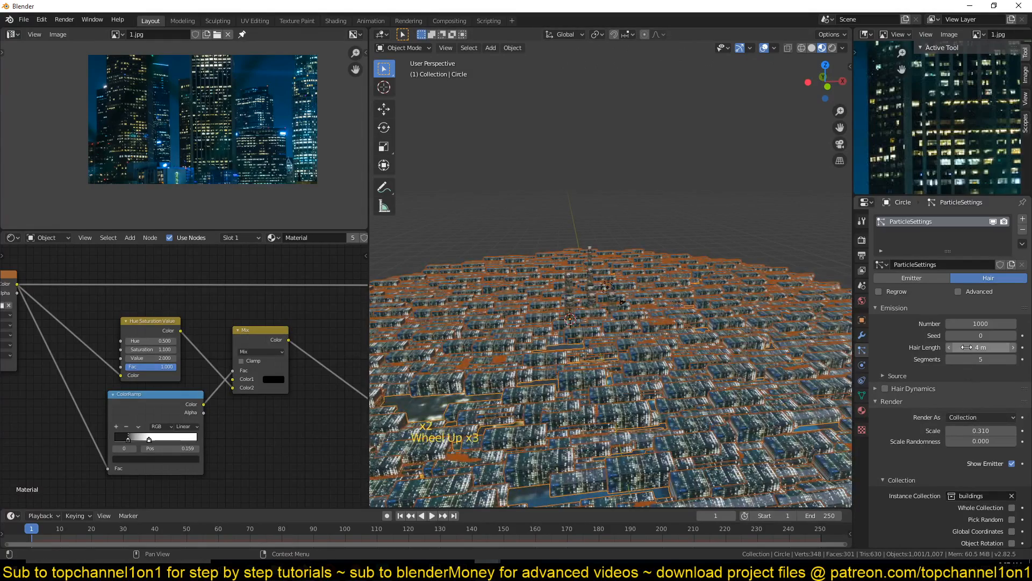
pyautogui.click(958, 292)
pyautogui.click(892, 418)
pyautogui.click(887, 415)
pyautogui.click(968, 431)
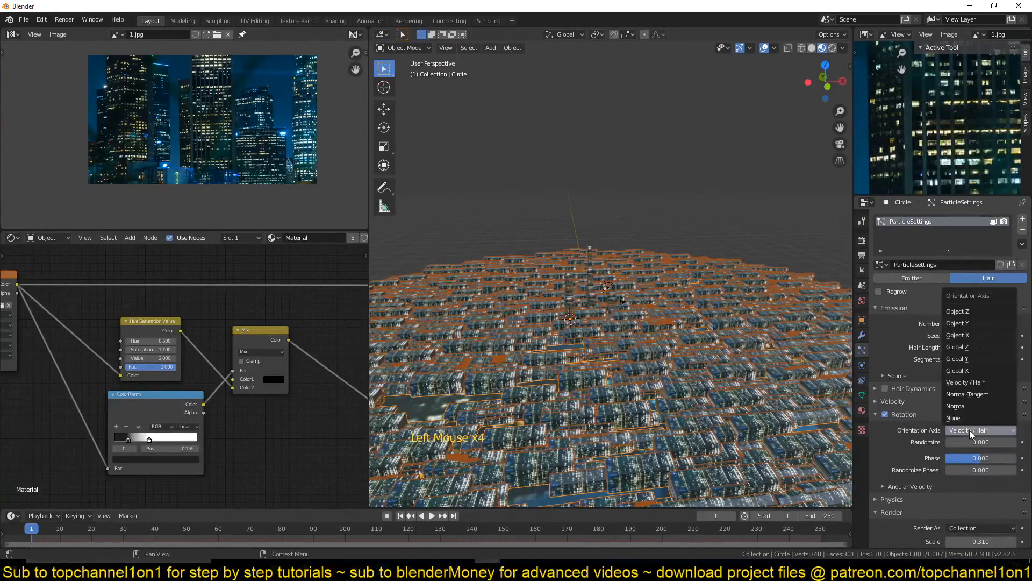
pyautogui.click(979, 311)
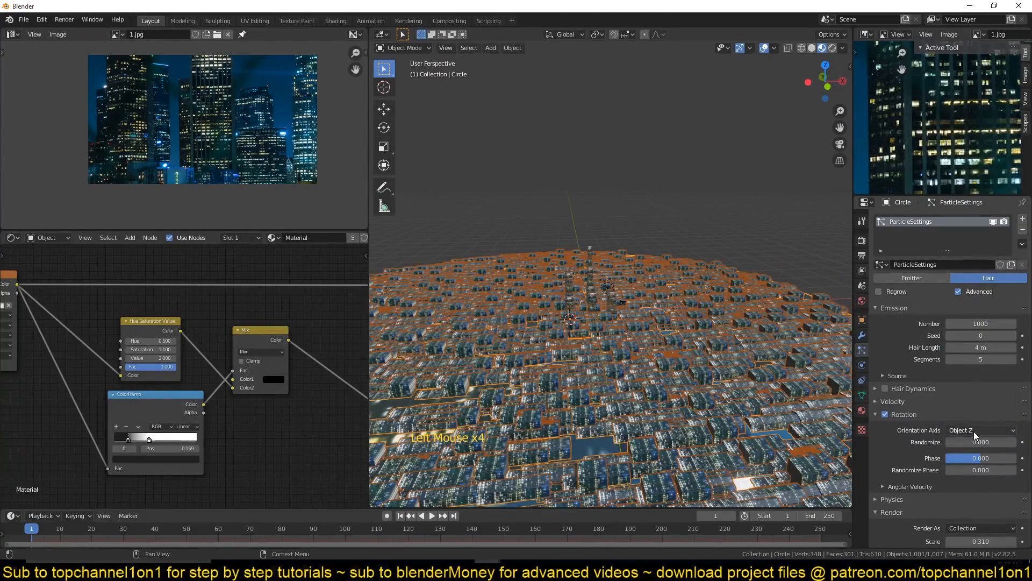
pyautogui.click(973, 431)
pyautogui.click(976, 323)
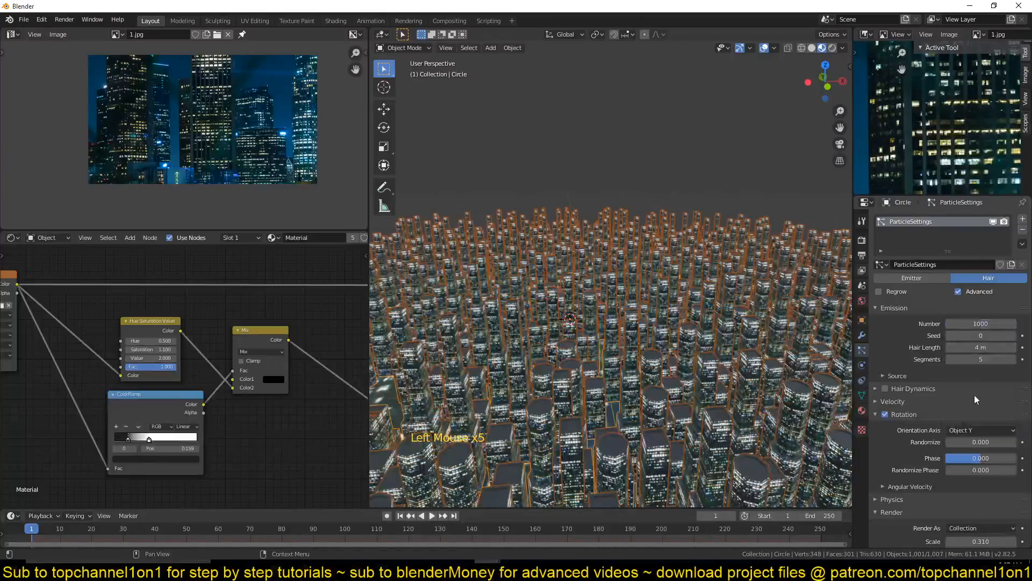
# - Deselect the disc and set the particles' scale randomness to about 0.381
pyautogui.moveTo(618, 258); pyautogui.dragTo(693, 306, button='middle')
pyautogui.hotkey('alt', 'a')
pyautogui.scroll(-2, 715, 333)
pyautogui.scroll(3, 735, 361)
pyautogui.moveTo(735, 362); pyautogui.dragTo(491, 328, button='middle')
pyautogui.scroll(-3, 754, 390)
pyautogui.scroll(3, 582, 336)
pyautogui.scroll(-4, 1002, 475)
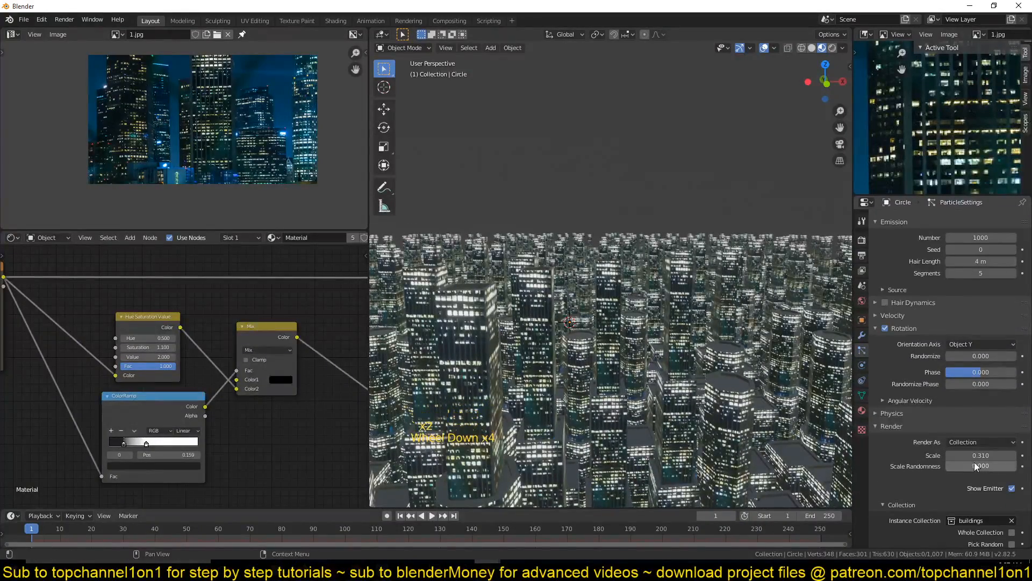
pyautogui.moveTo(972, 467); pyautogui.dragTo(1009, 467)
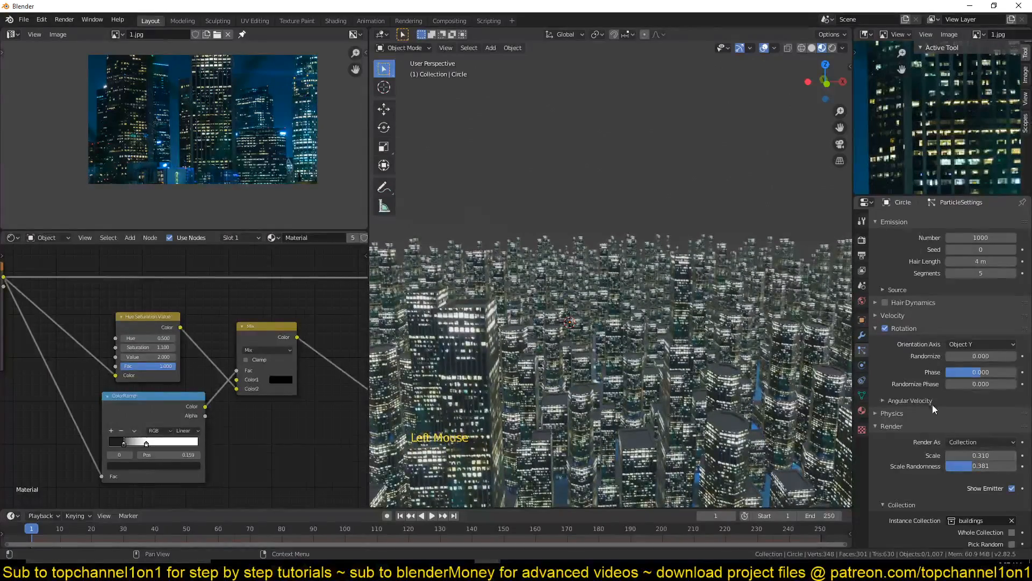
# - Set the Randomize value of the particle velocity to 0.330
pyautogui.scroll(5, 938, 414)
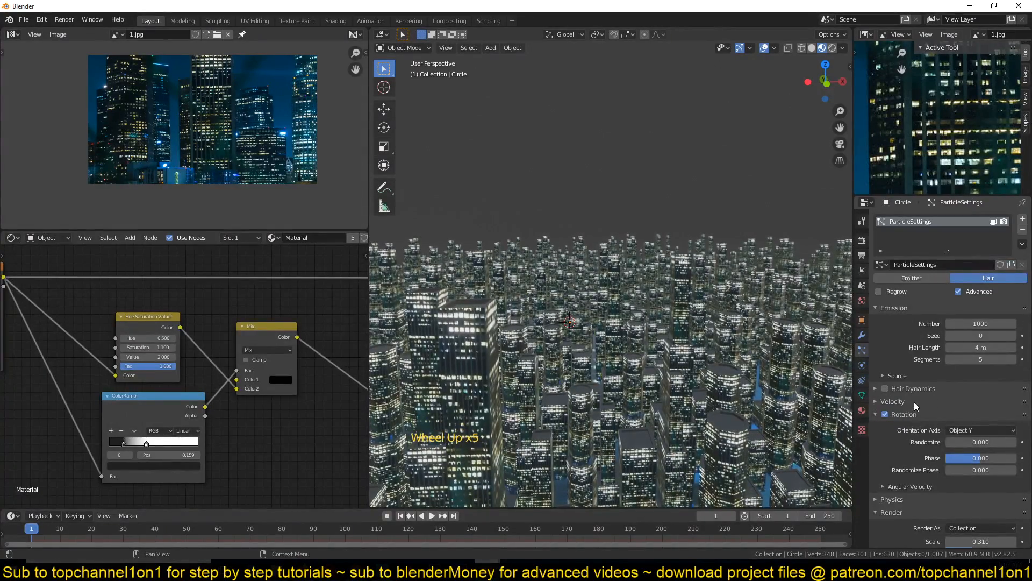
pyautogui.click(904, 400)
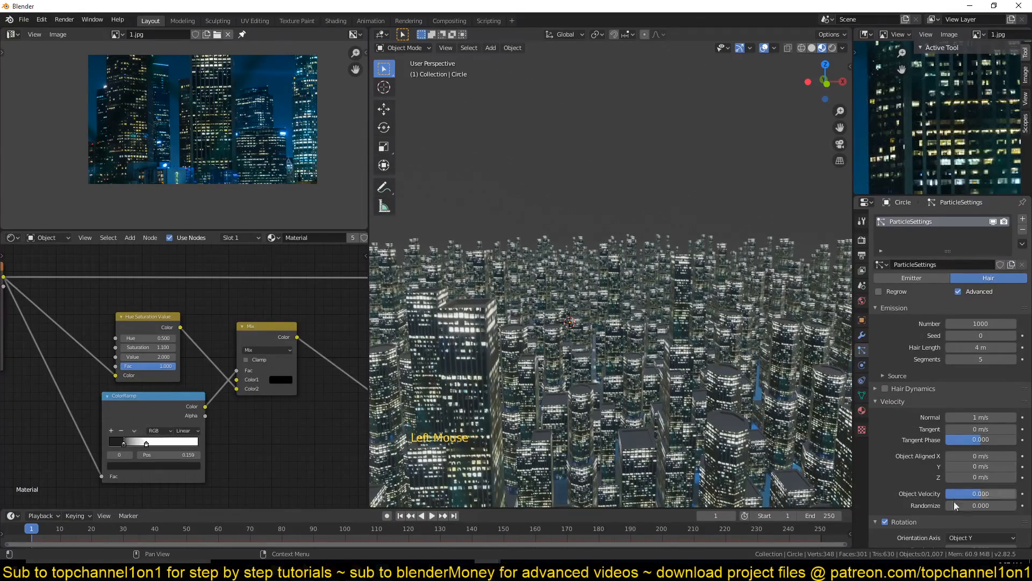
pyautogui.moveTo(981, 506)
pyautogui.mouseDown()
pyautogui.moveTo(994, 506)
pyautogui.moveTo(971, 506)
pyautogui.moveTo(1011, 505)
pyautogui.moveTo(979, 505)
pyautogui.mouseUp()
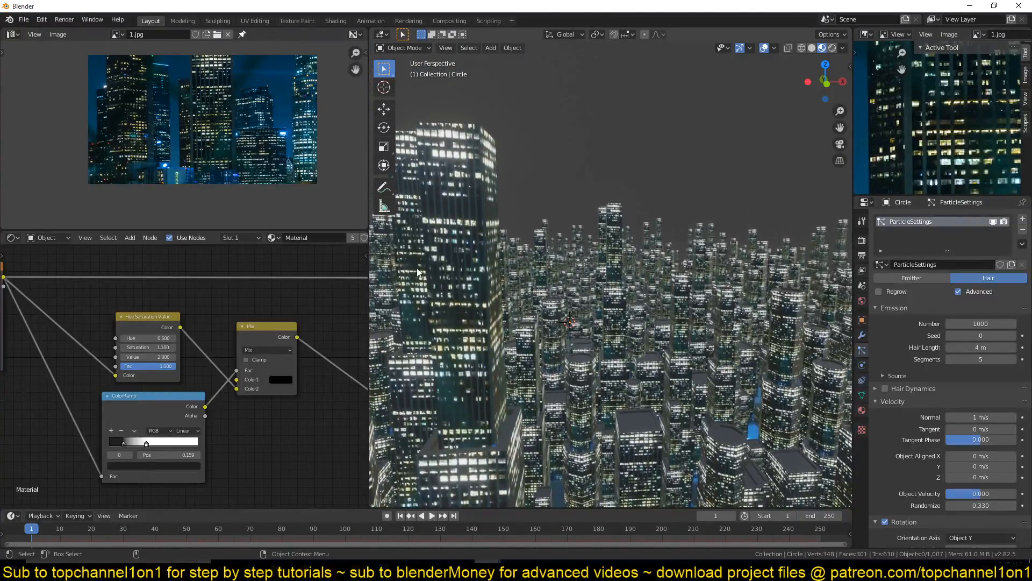
# - Switch the viewport to rendered shading to preview the scattered city
pyautogui.scroll(-3, 564, 312)
pyautogui.scroll(2, 565, 312)
pyautogui.moveTo(565, 311); pyautogui.dragTo(622, 302, button='middle')
pyautogui.scroll(-2, 623, 302)
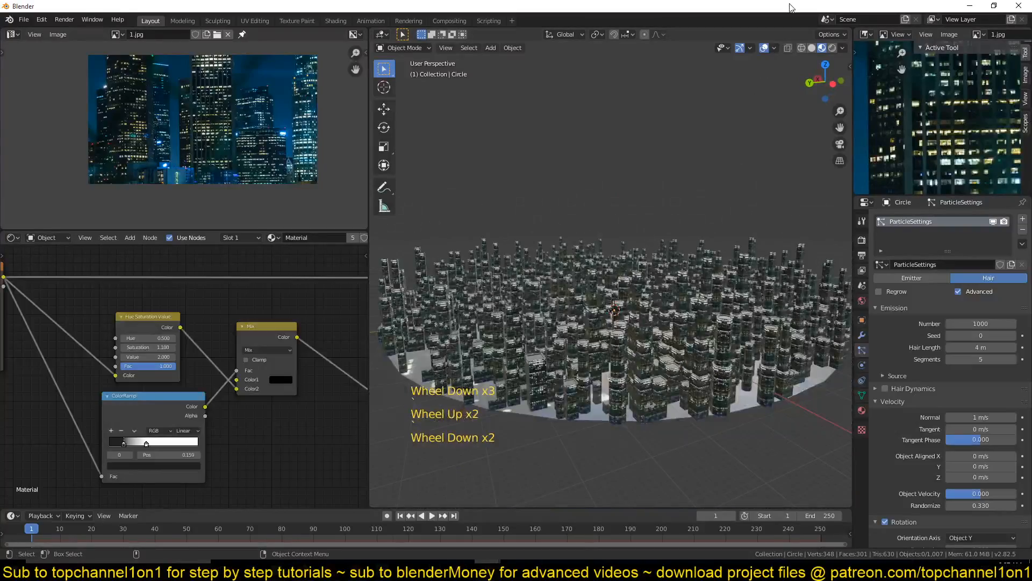
pyautogui.click(832, 48)
# - Examine the lighting and building distribution of the rendered city from several distances and angles
pyautogui.moveTo(627, 211); pyautogui.dragTo(689, 225, button='middle')
pyautogui.scroll(2, 712, 272)
pyautogui.hotkey('alt', 'a')
pyautogui.moveTo(711, 272); pyautogui.dragTo(786, 274, button='middle')
pyautogui.scroll(1, 786, 274)
pyautogui.scroll(2, 786, 278)
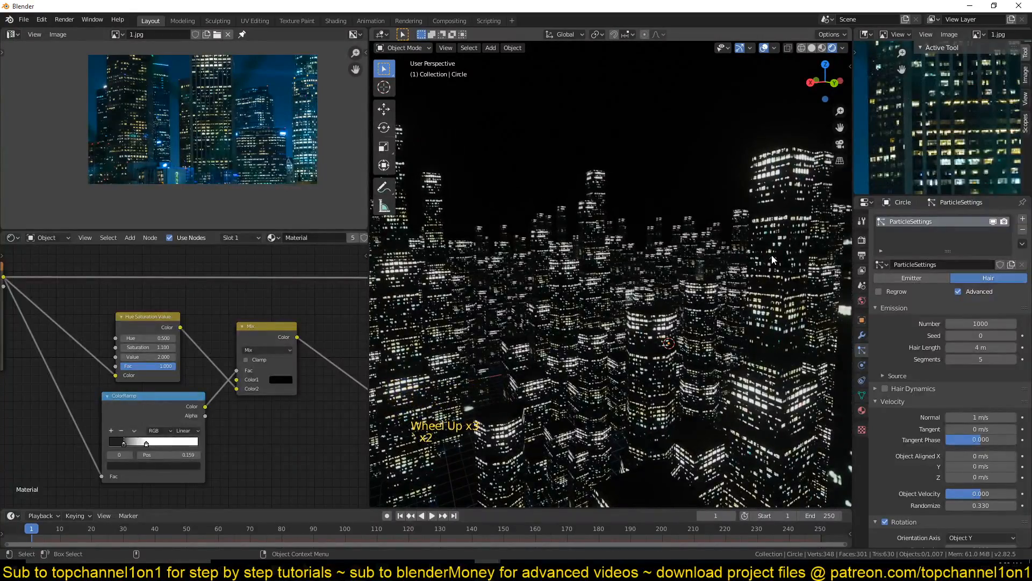
pyautogui.scroll(-3, 706, 301)
pyautogui.scroll(-2, 711, 324)
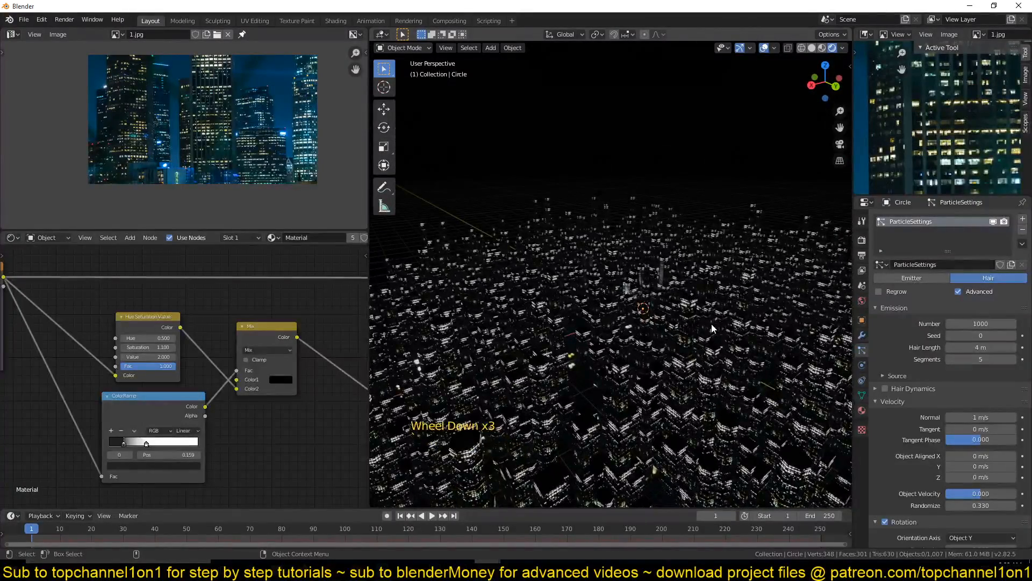
pyautogui.scroll(-2, 711, 324)
pyautogui.scroll(3, 711, 324)
pyautogui.scroll(-1, 682, 339)
pyautogui.scroll(-2, 682, 338)
pyautogui.scroll(7, 710, 349)
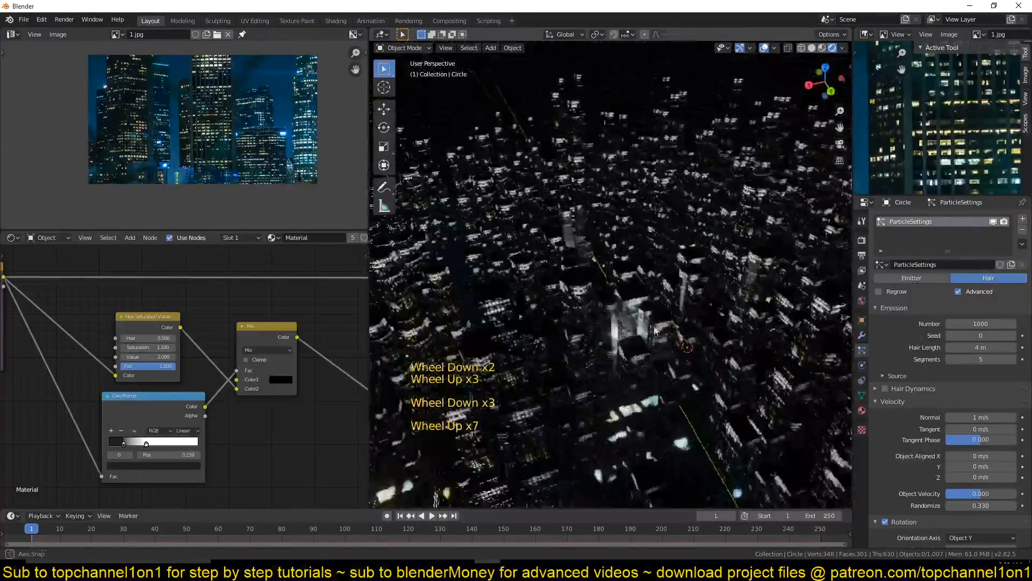
# - Raise the light among the towers along Z to a height of about 28.4 m
pyautogui.click(612, 343)
pyautogui.click(625, 338)
pyautogui.moveTo(612, 303); pyautogui.dragTo(624, 335, button='middle')
pyautogui.hotkey('alt', 'a')
pyautogui.click(624, 338)
pyautogui.scroll(-3, 650, 374)
pyautogui.press('g')
pyautogui.press('z')
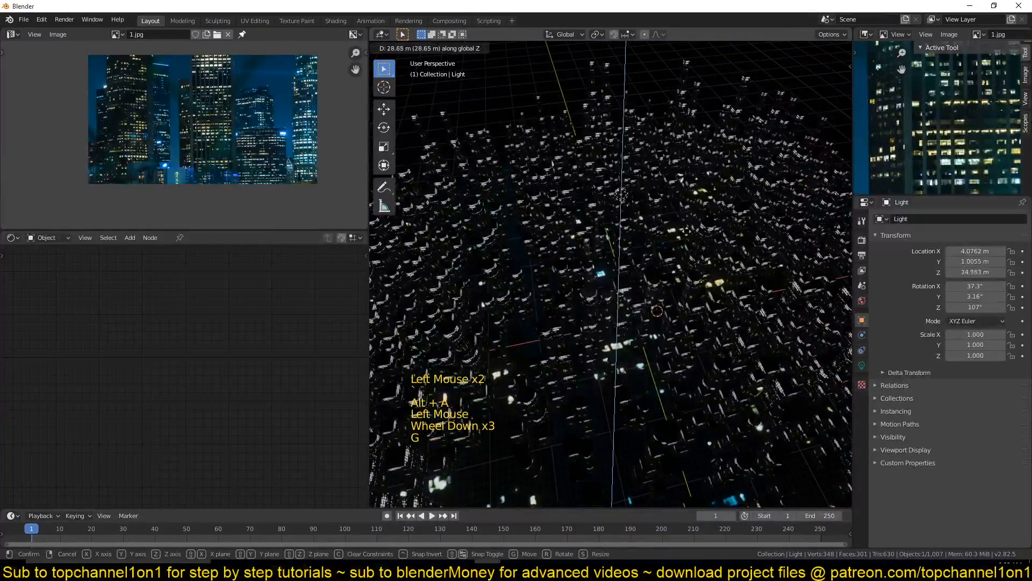
pyautogui.click(728, 292)
pyautogui.scroll(-6, 696, 333)
pyautogui.hotkey('alt', 'a')
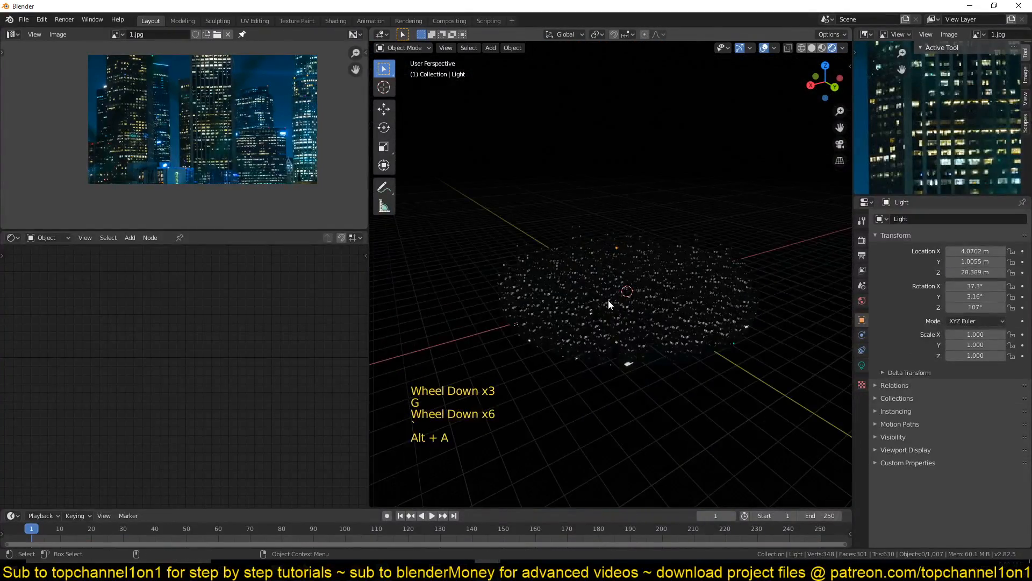
# - Add a cube over the city and scale it up uniformly by about 36.64
pyautogui.scroll(3, 608, 300)
pyautogui.hotkey('shift', 'a')
pyautogui.moveTo(608, 300)
pyautogui.click(673, 312)
pyautogui.scroll(-4, 673, 312)
pyautogui.press('s')
pyautogui.click(383, 424)
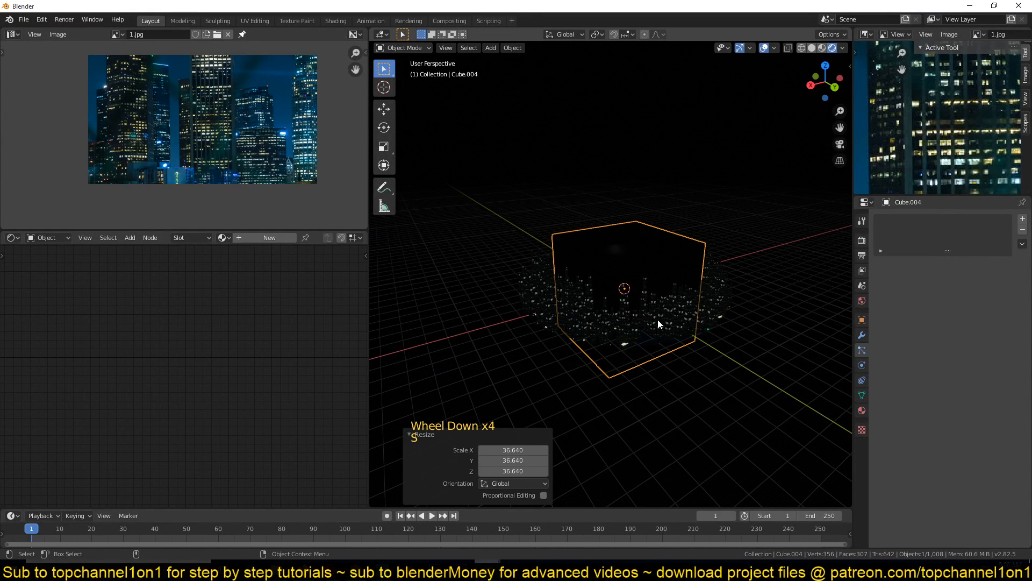
# - Stretch the cube along X and Y so it spans well beyond the city disc
pyautogui.press('s')
pyautogui.press('x')
pyautogui.click(713, 353)
pyautogui.press('s')
pyautogui.press('y')
pyautogui.click(737, 408)
# - Adjust the cube's height along Z, and shift it about 15.7 m in X and -23.2 m in Y
pyautogui.moveTo(737, 407); pyautogui.dragTo(764, 366, button='middle')
pyautogui.press('g')
pyautogui.press('z')
pyautogui.click(765, 343)
pyautogui.press('g')
pyautogui.click(725, 350)
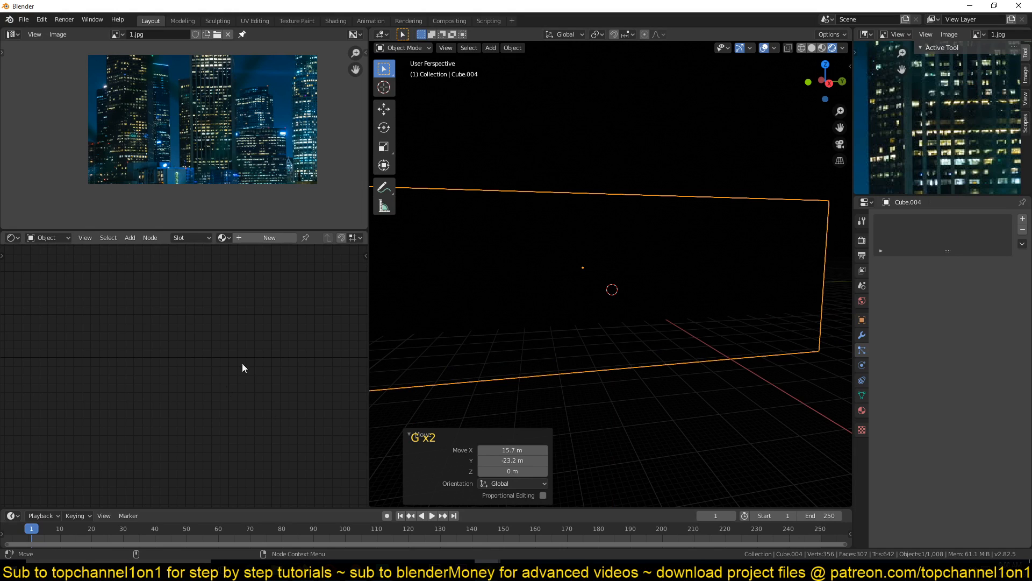
# - Create a new material for the cube and delete its Principled BSDF node
pyautogui.click(268, 239)
pyautogui.press('a')
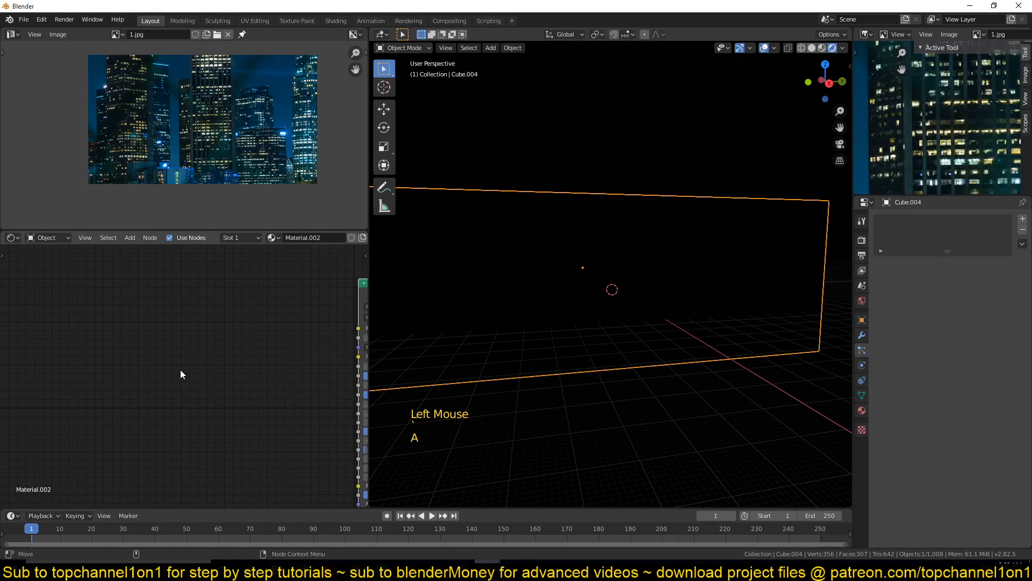
pyautogui.press('KP_Decimal')
pyautogui.hotkey('alt', 'a')
pyautogui.moveTo(116, 336); pyautogui.dragTo(193, 361, button='middle')
pyautogui.click(241, 332)
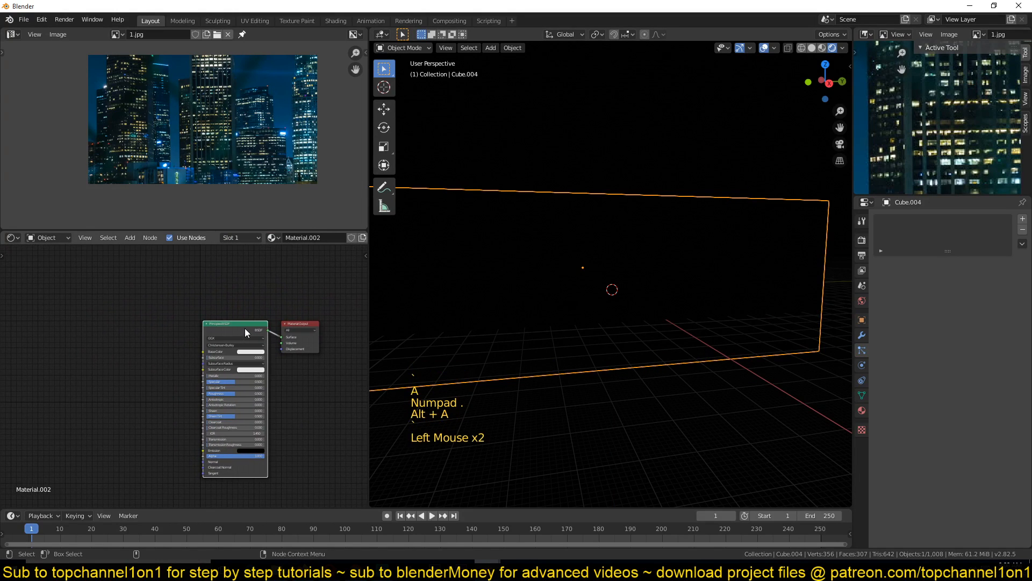
pyautogui.press('Delete')
# - Add a Principled Volume node and connect it to the Volume input of the Material Output
pyautogui.scroll(3, 229, 322)
pyautogui.hotkey('shift', 'a')
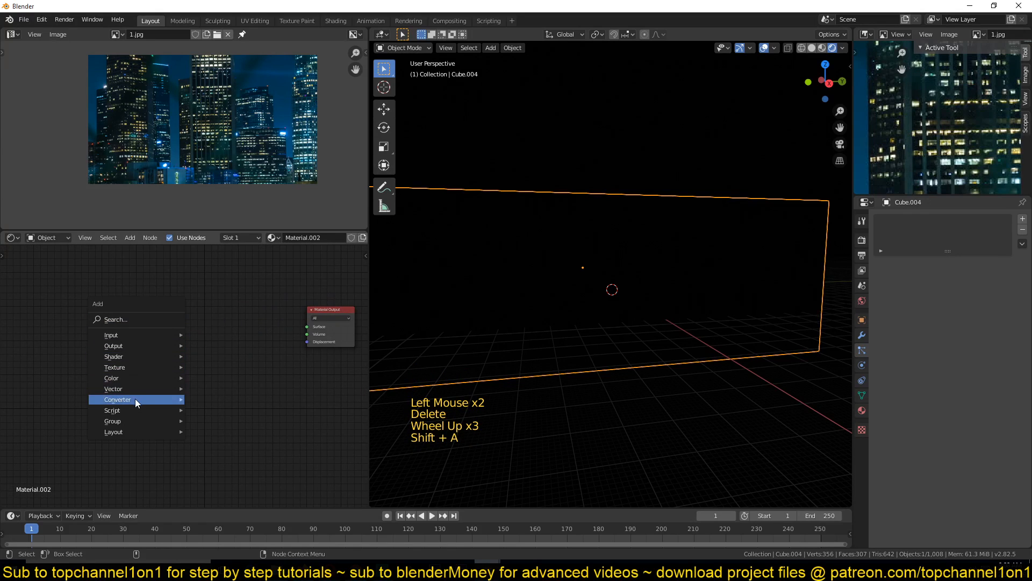
pyautogui.moveTo(137, 356)
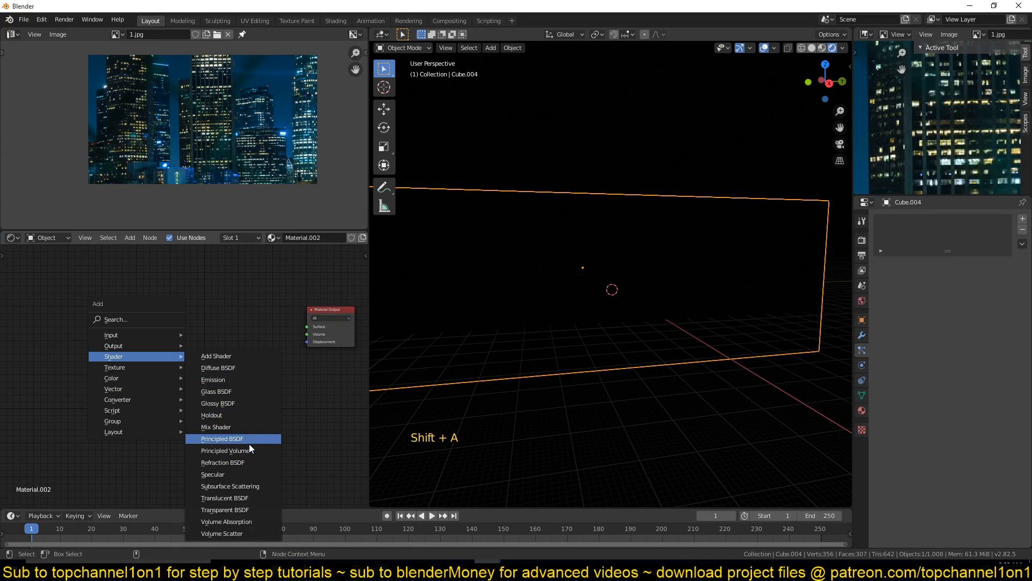
pyautogui.click(224, 450)
pyautogui.click(192, 276)
pyautogui.scroll(3, 191, 344)
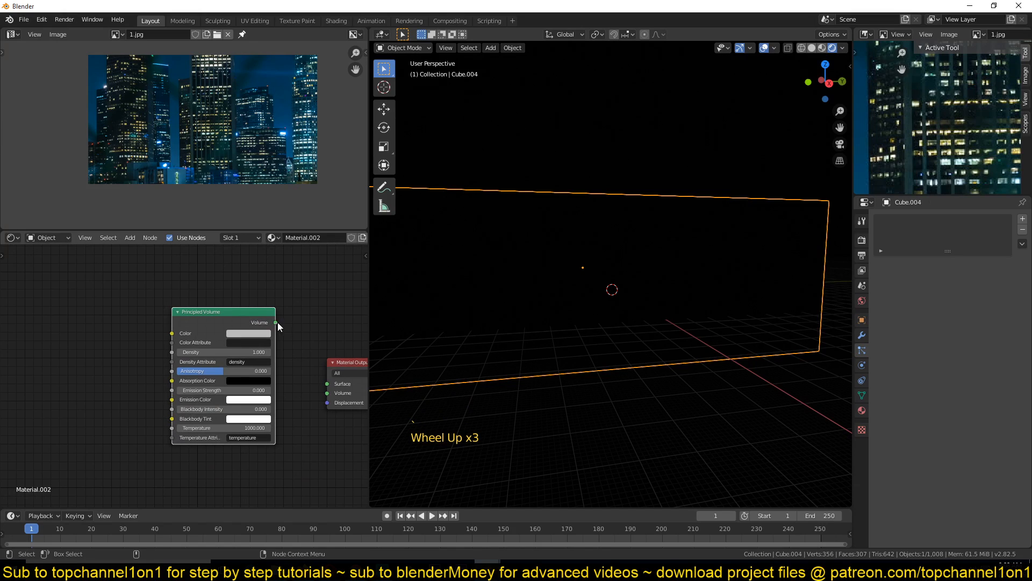
pyautogui.click(282, 339)
pyautogui.moveTo(337, 404); pyautogui.dragTo(330, 393)
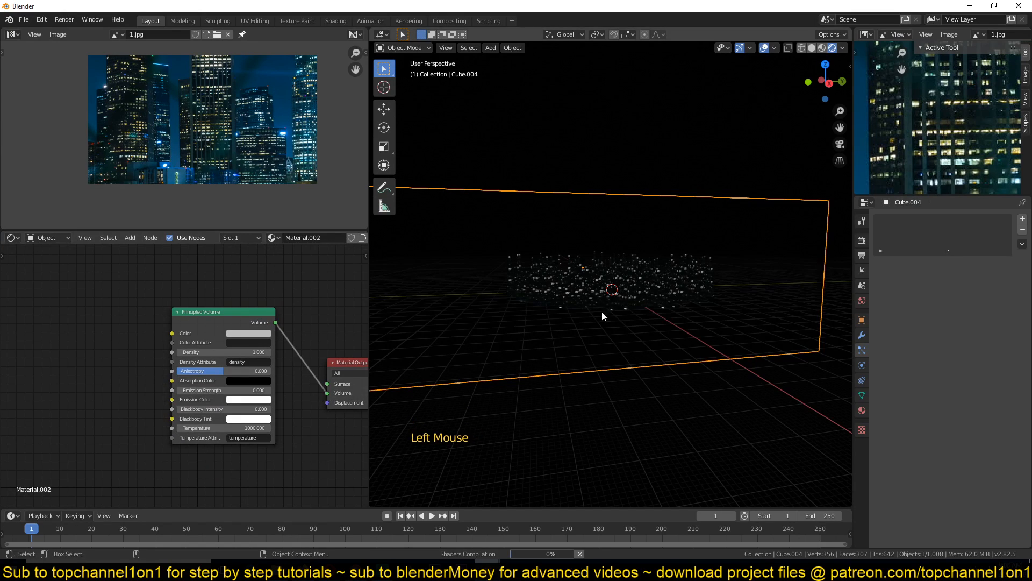
# - Examine how the volume cube affects the rendered city from different angles and distances
pyautogui.scroll(5, 627, 327)
pyautogui.scroll(-2, 664, 299)
pyautogui.scroll(3, 632, 402)
pyautogui.scroll(-5, 632, 402)
pyautogui.scroll(-1, 630, 411)
pyautogui.moveTo(631, 412); pyautogui.dragTo(630, 418, button='middle')
pyautogui.scroll(2, 629, 418)
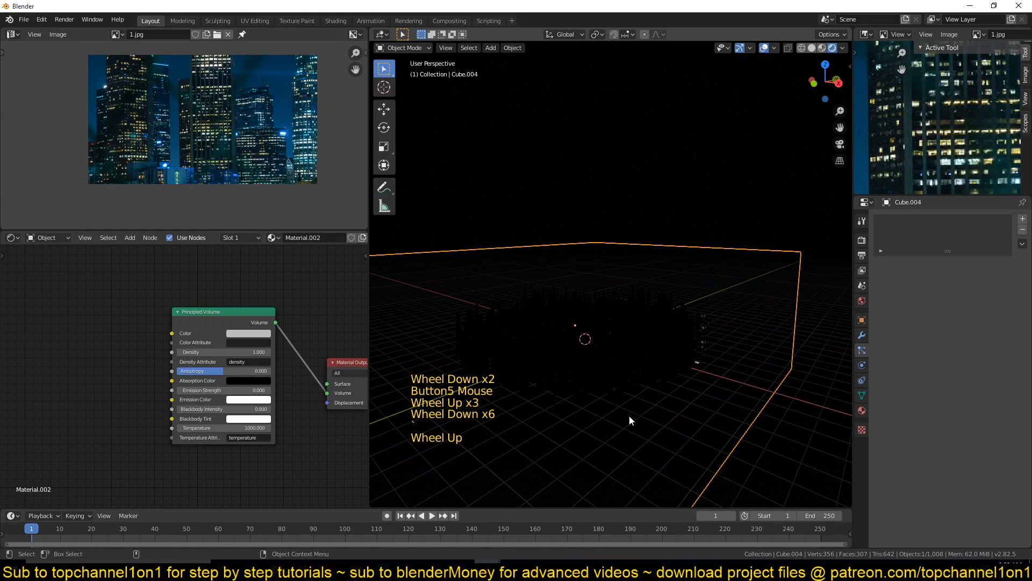
pyautogui.moveTo(634, 239); pyautogui.dragTo(705, 275, button='middle')
pyautogui.moveTo(646, 333); pyautogui.dragTo(667, 249, button='middle')
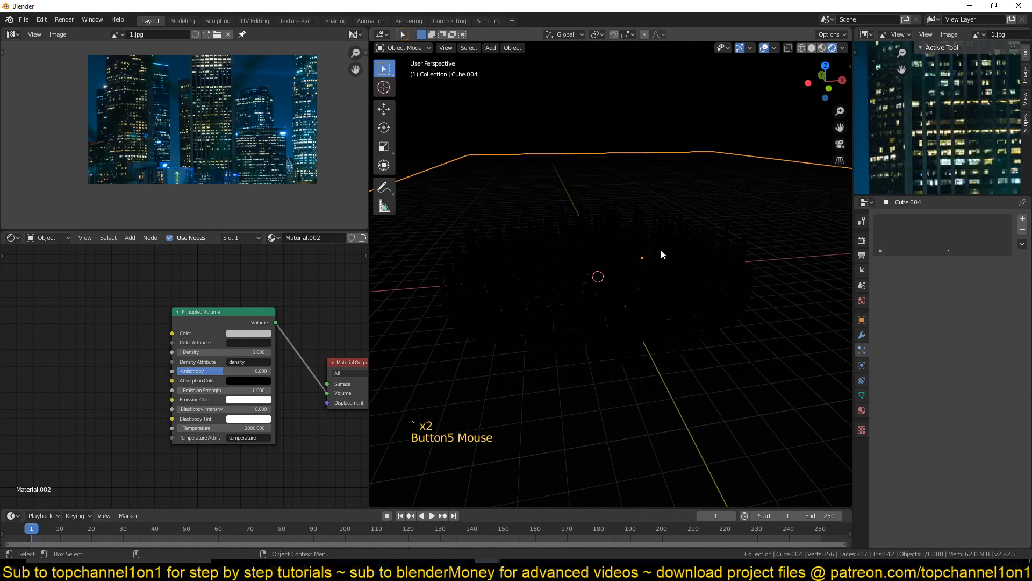
# - Add an area light and raise it about 26.1 m along Z above the city
pyautogui.hotkey('shift', 'a')
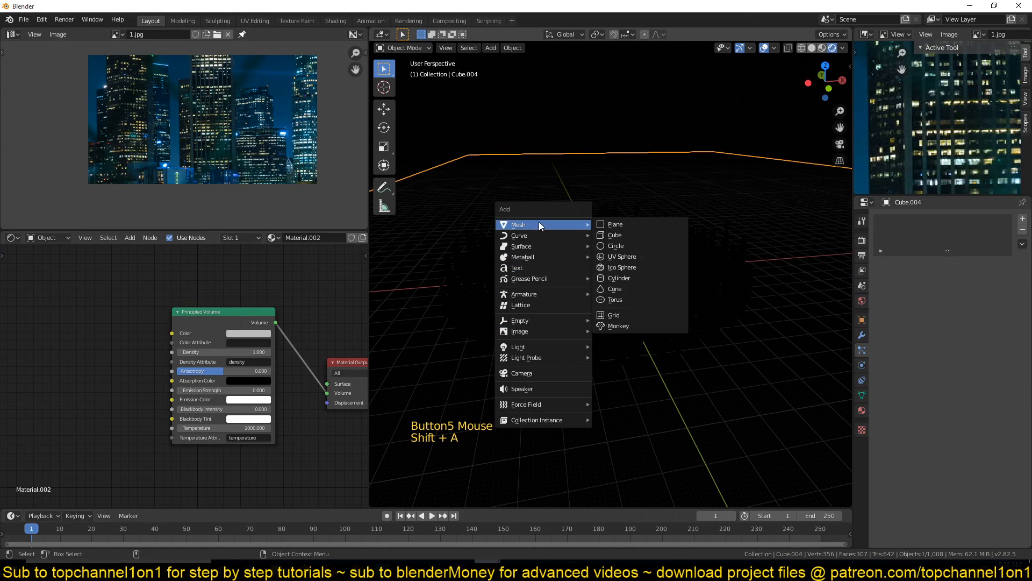
pyautogui.moveTo(548, 344)
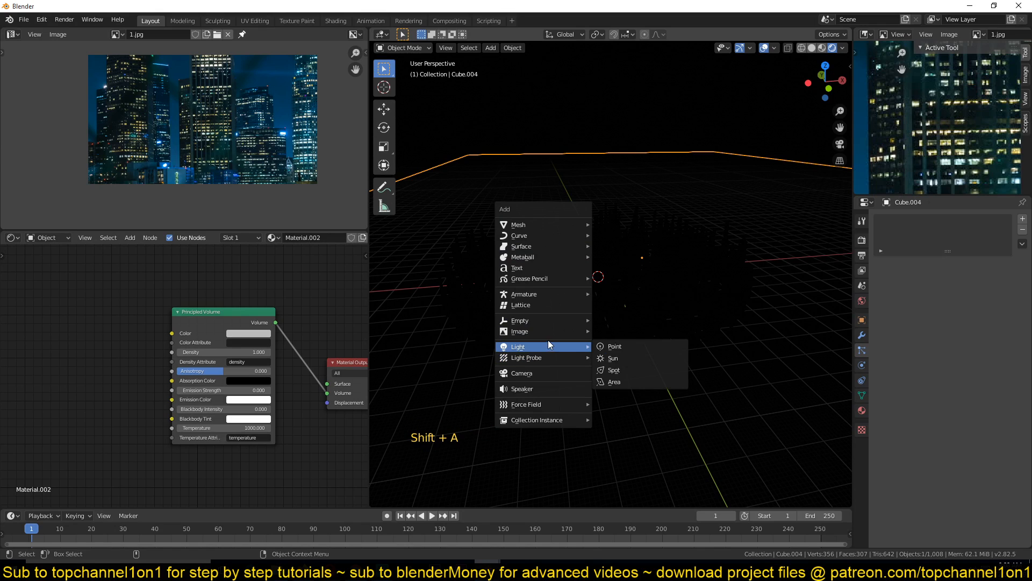
pyautogui.click(636, 385)
pyautogui.scroll(-3, 620, 328)
pyautogui.scroll(5, 621, 328)
pyautogui.scroll(2, 623, 320)
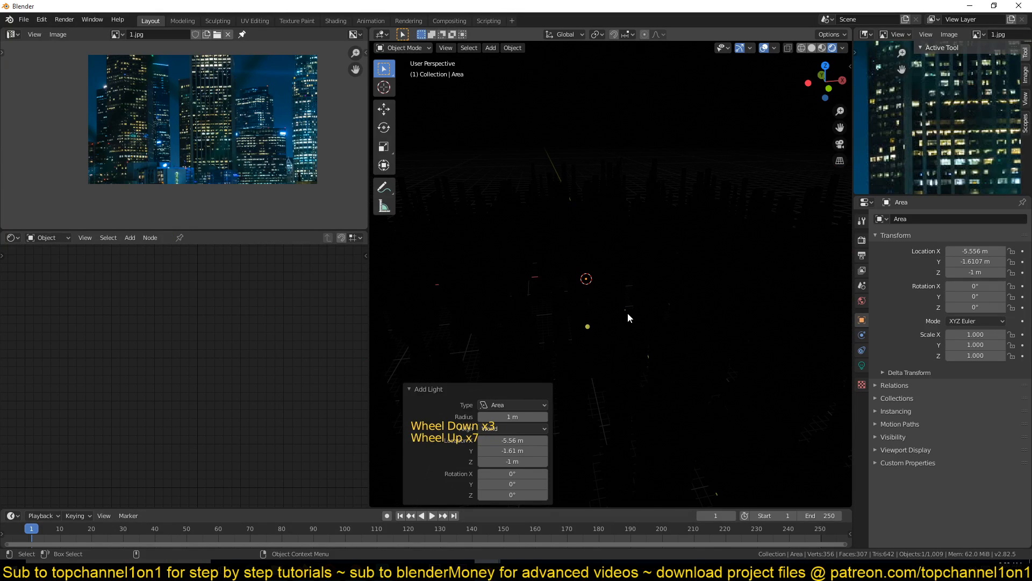
pyautogui.press('g')
pyautogui.press('z')
pyautogui.click(643, 230)
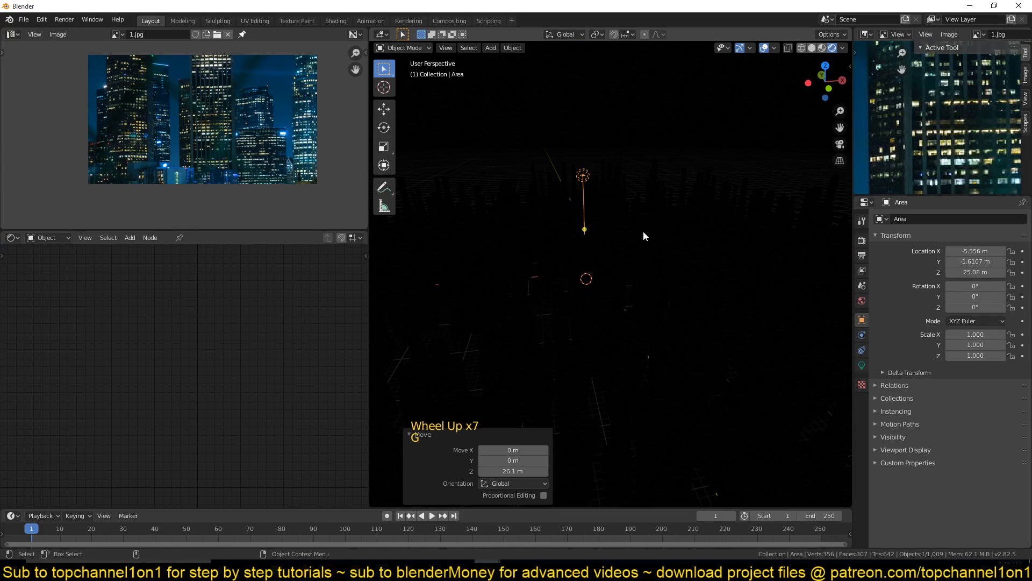
# - Rotate the area light 180° around the global Y axis
pyautogui.press('r')
pyautogui.press('z')
pyautogui.press('r')
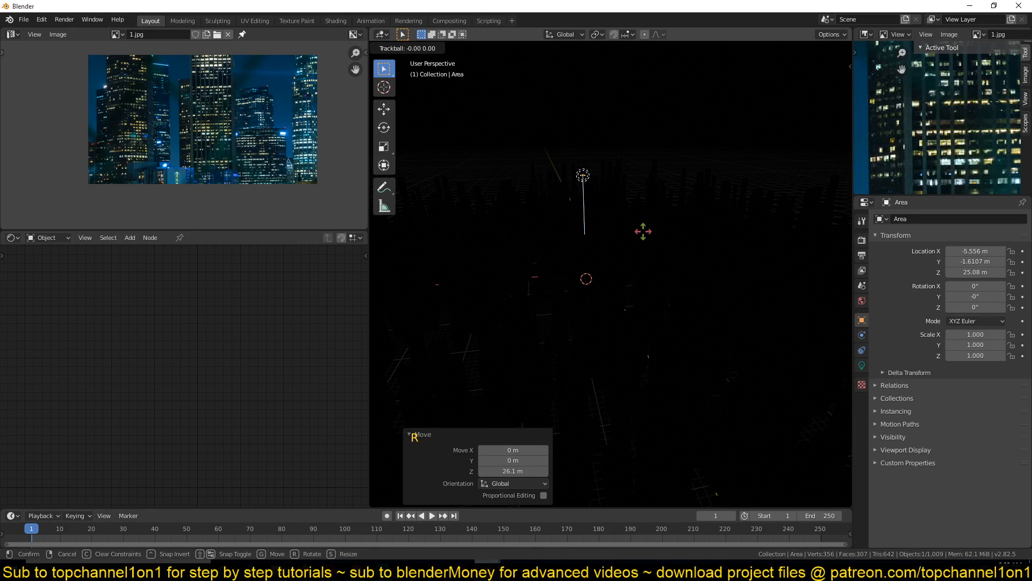
pyautogui.press('r')
pyautogui.press('y')
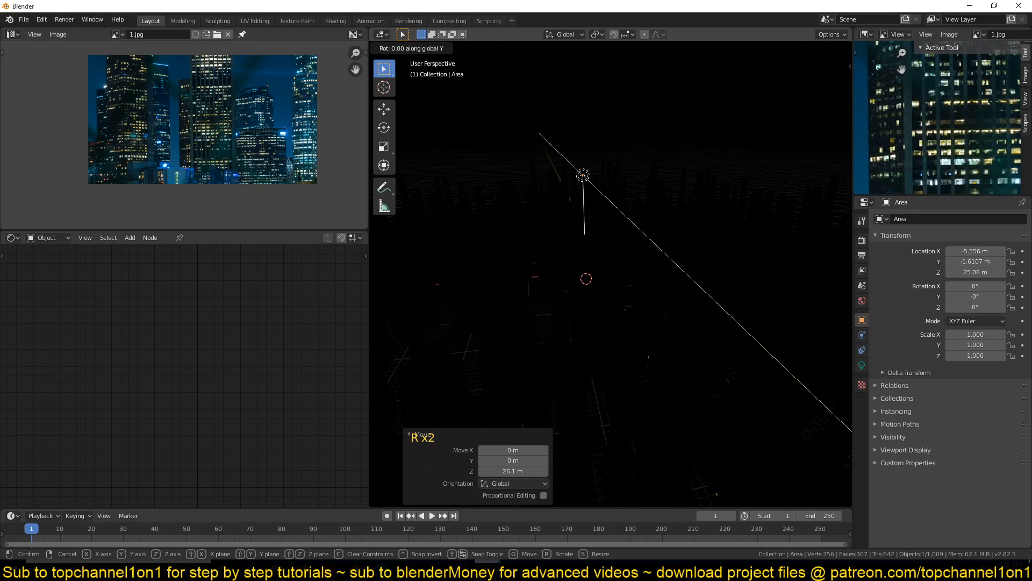
pyautogui.press('Return')
# - Lower the area light about 28.3 m along Z and open its light settings
pyautogui.press('g')
pyautogui.press('z')
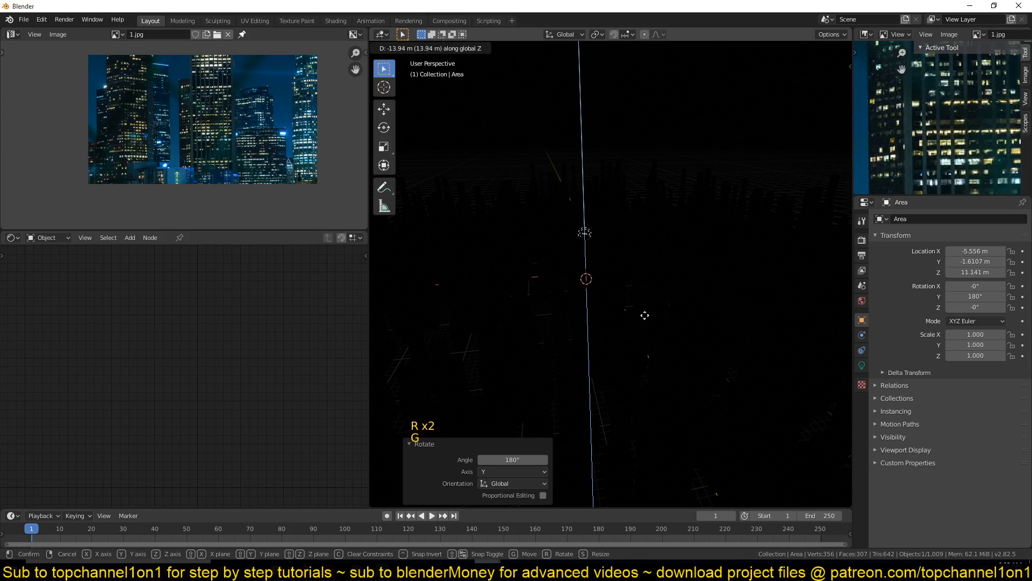
pyautogui.click(645, 346)
pyautogui.click(862, 365)
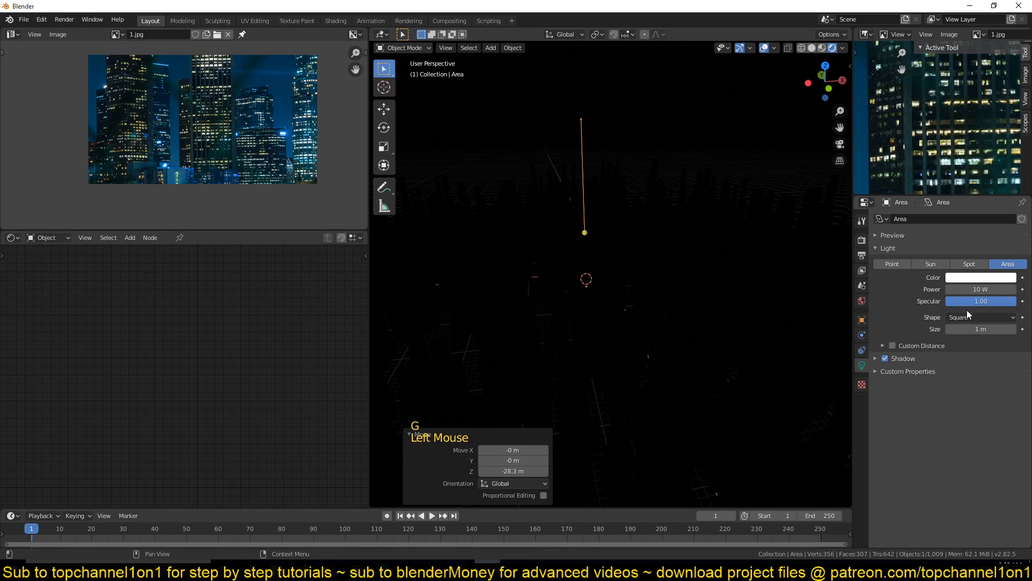
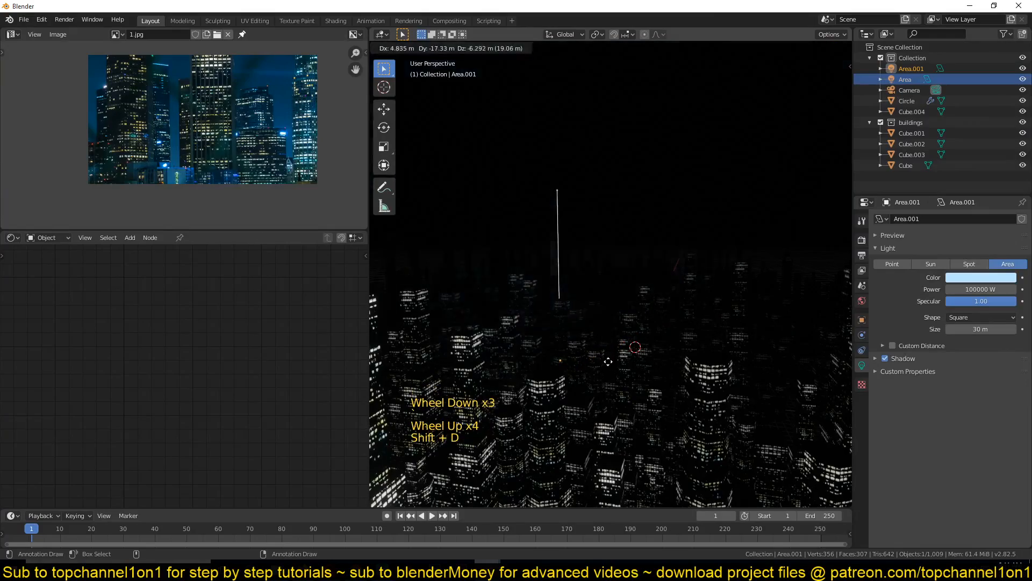
# - Move the duplicated area light about 47.9 m along X and -10.2 m along Y, keeping its height
pyautogui.rightClick(610, 358)
pyautogui.press('g')
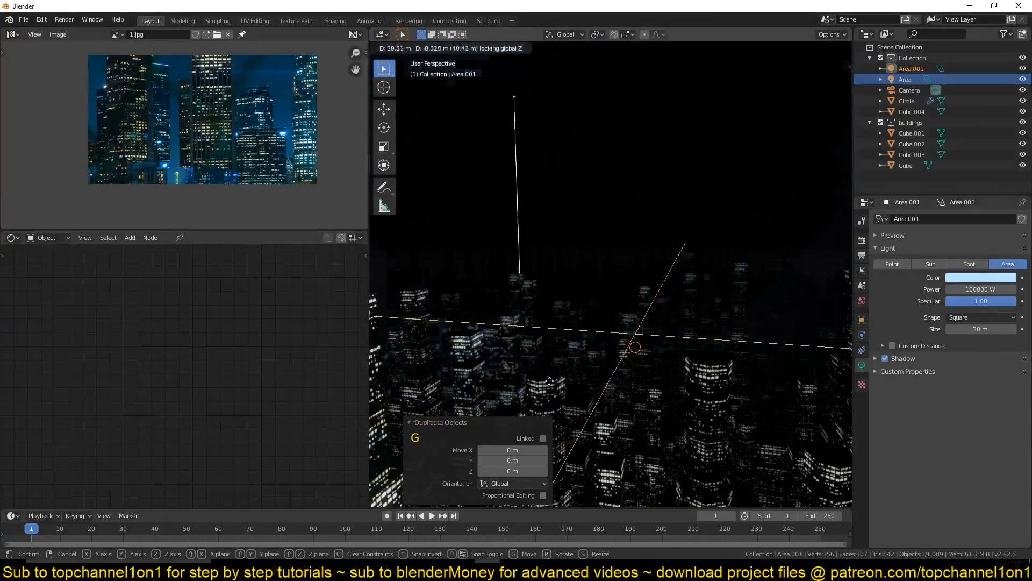
pyautogui.scroll(-3, 502, 414)
pyautogui.click(546, 369)
pyautogui.scroll(3, 546, 368)
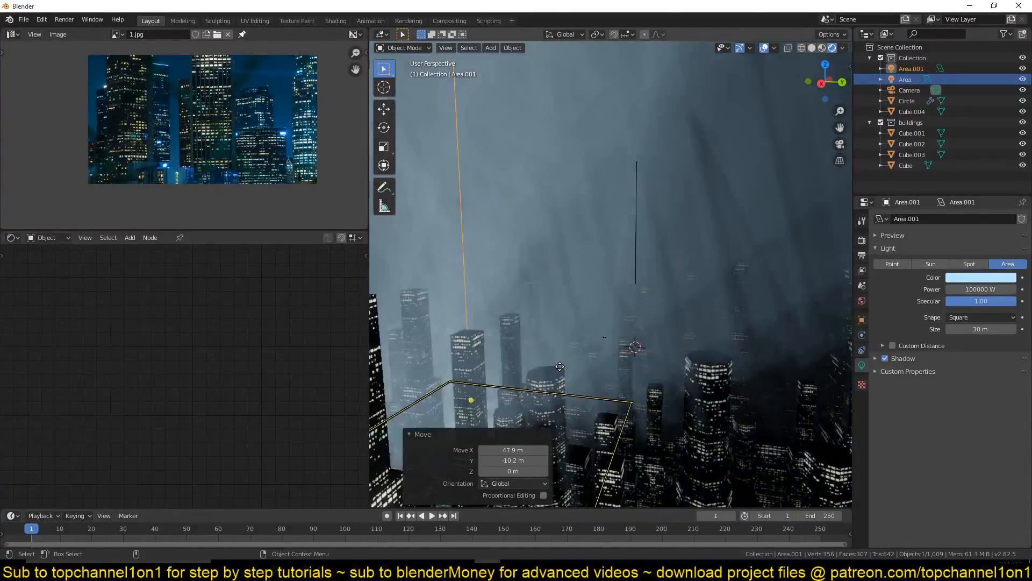
# - Turn off shadows for both the duplicated and the original area light
pyautogui.click(881, 358)
pyautogui.click(884, 358)
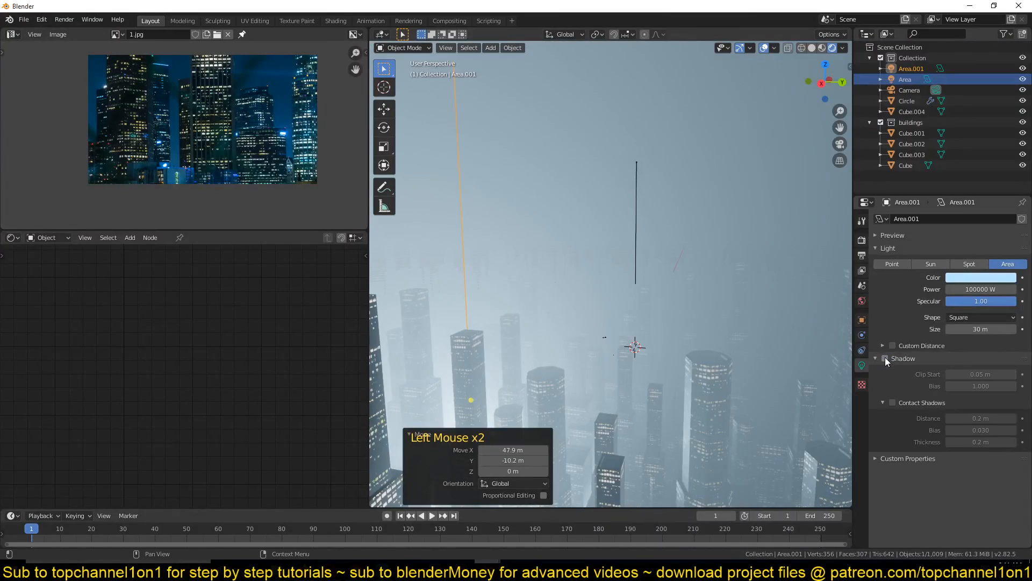
pyautogui.scroll(4, 636, 274)
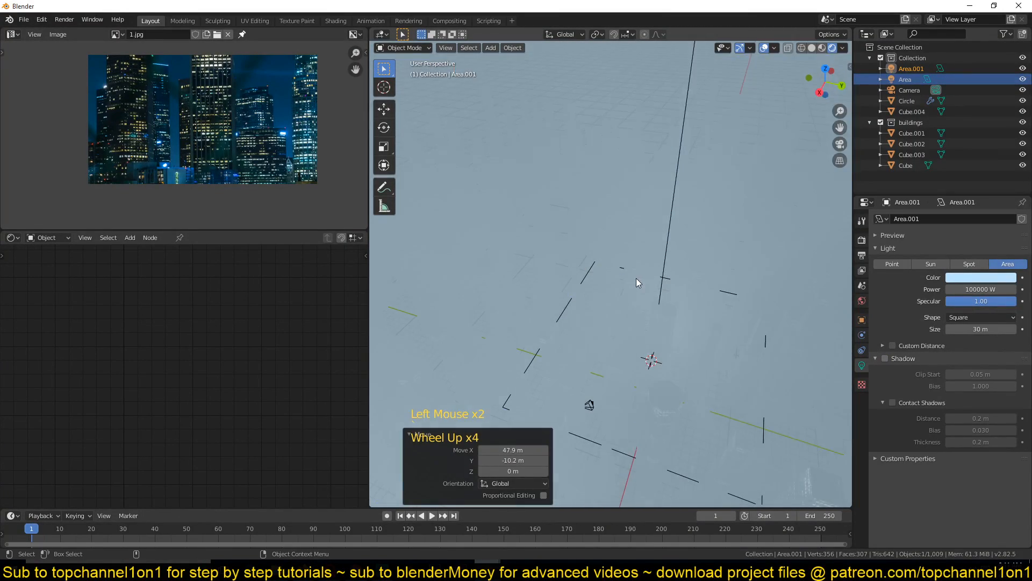
pyautogui.click(670, 282)
pyautogui.click(666, 282)
pyautogui.click(666, 282)
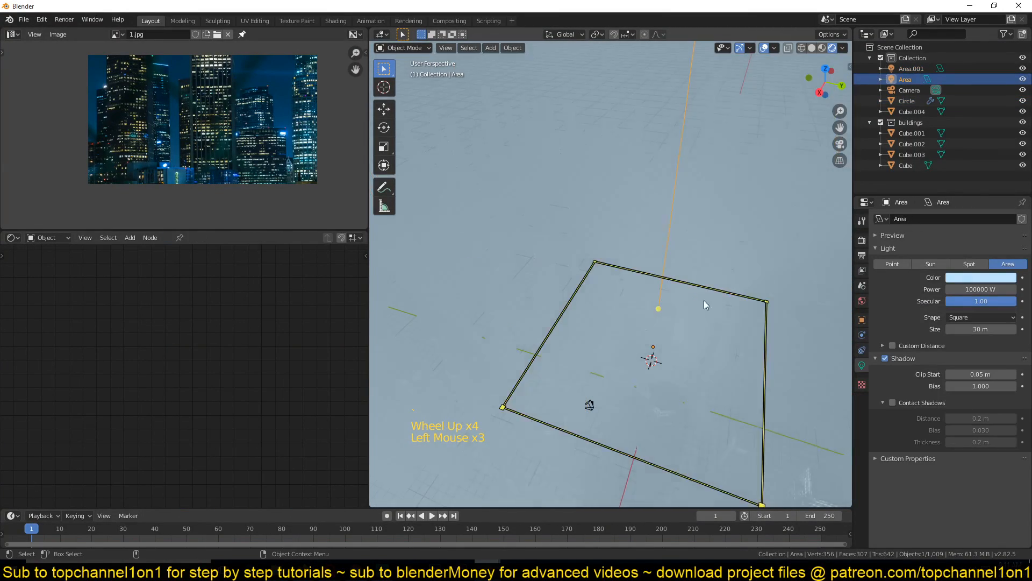
pyautogui.scroll(-5, 578, 396)
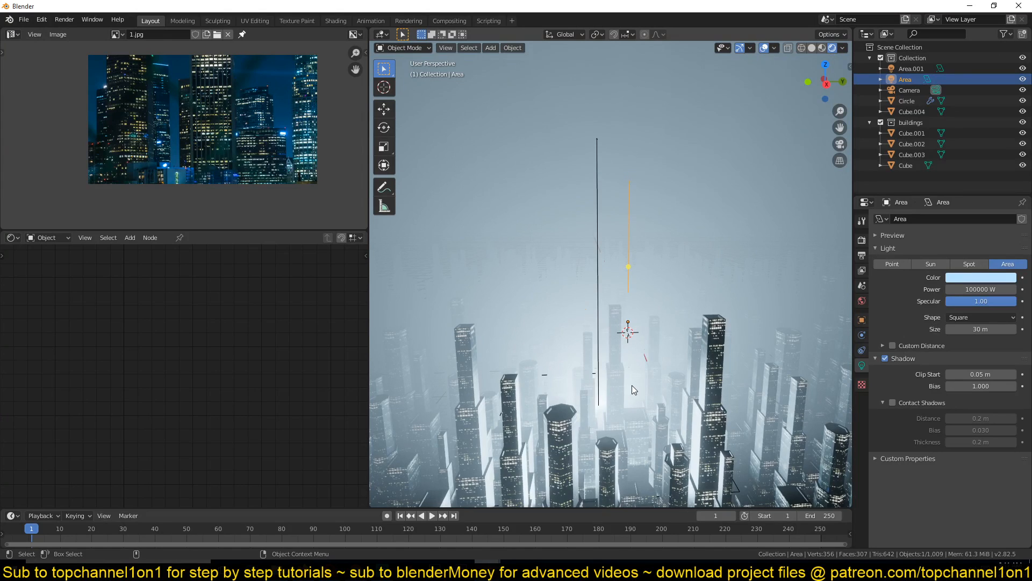
pyautogui.click(885, 358)
# - Select the fog cube and set its Principled Volume density to 0.01
pyautogui.scroll(-4, 636, 359)
pyautogui.scroll(6, 634, 357)
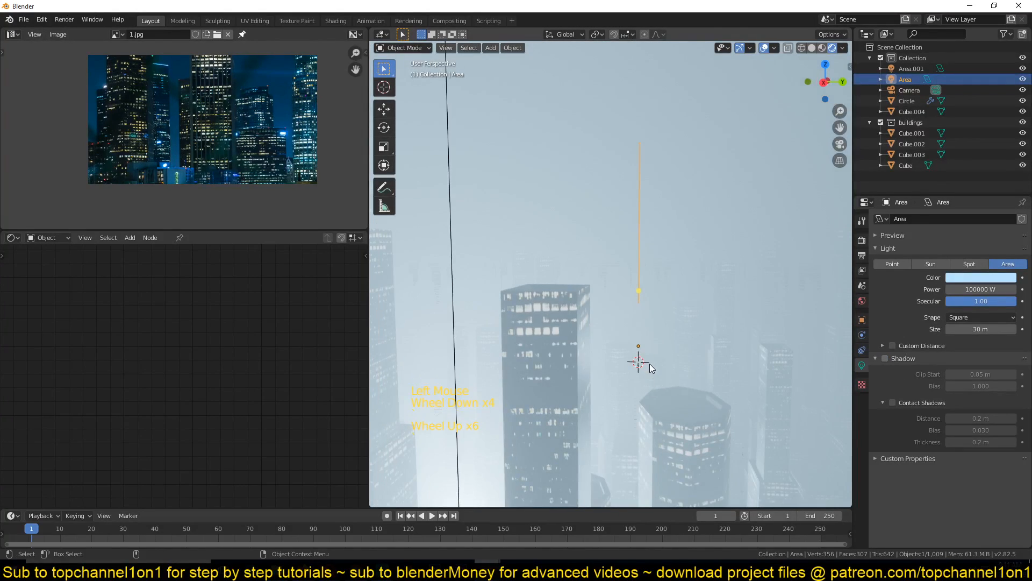
pyautogui.scroll(-1, 649, 370)
pyautogui.scroll(-3, 649, 371)
pyautogui.scroll(2, 650, 371)
pyautogui.hotkey('alt', 'a')
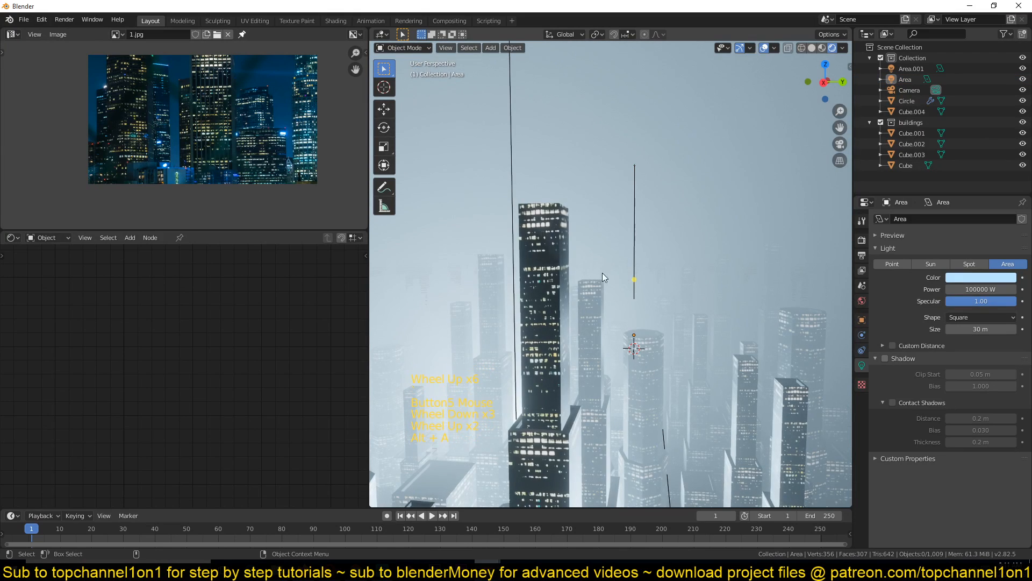
pyautogui.click(511, 137)
pyautogui.scroll(-2, 643, 203)
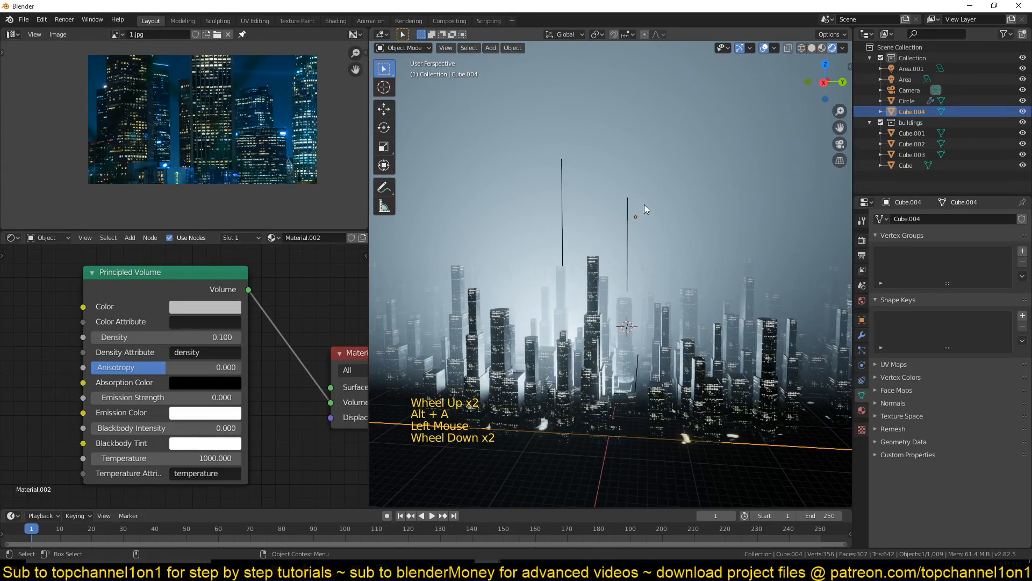
pyautogui.click(644, 204)
pyautogui.scroll(-3, 716, 277)
pyautogui.scroll(5, 691, 308)
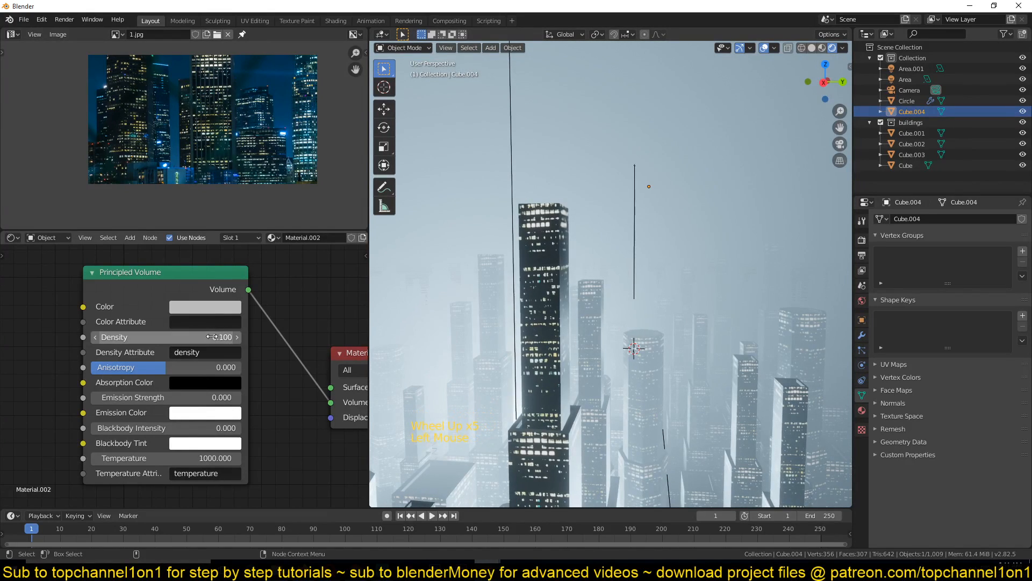
pyautogui.doubleClick(186, 336)
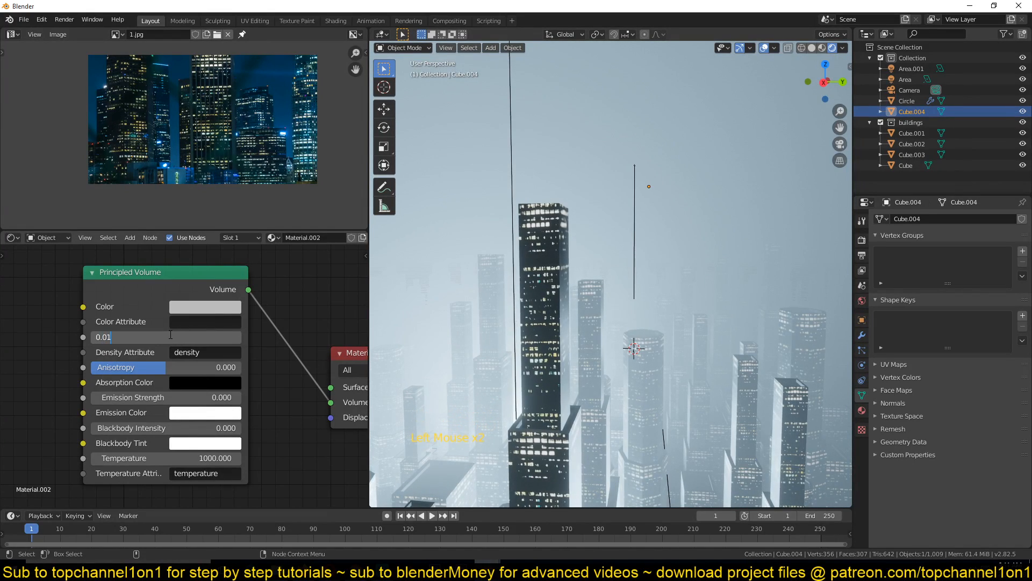
pyautogui.write('0.01')
pyautogui.press('Return')
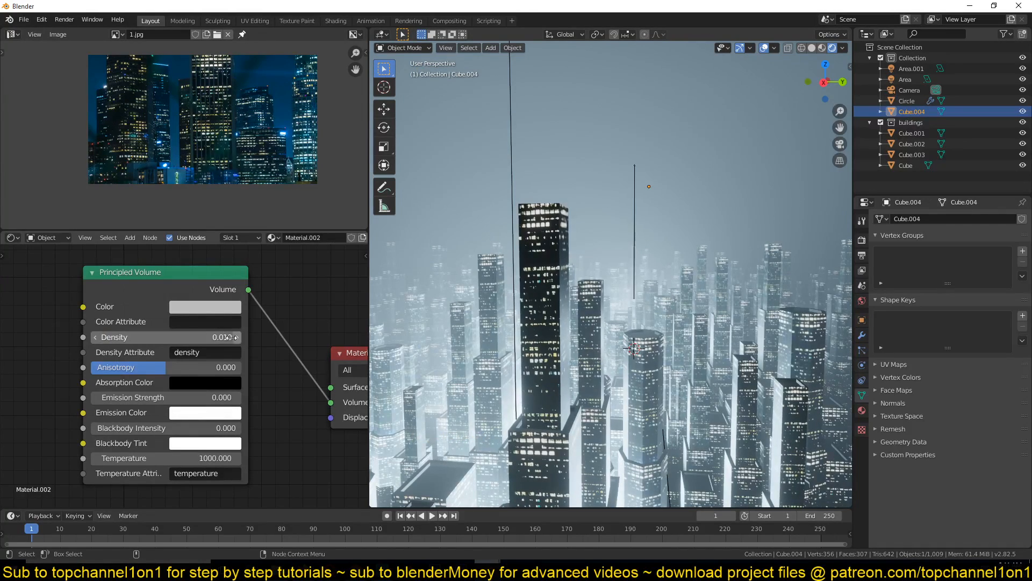
# - Set the original area light's power to 10000 W and its size to 100 m
pyautogui.click(507, 118)
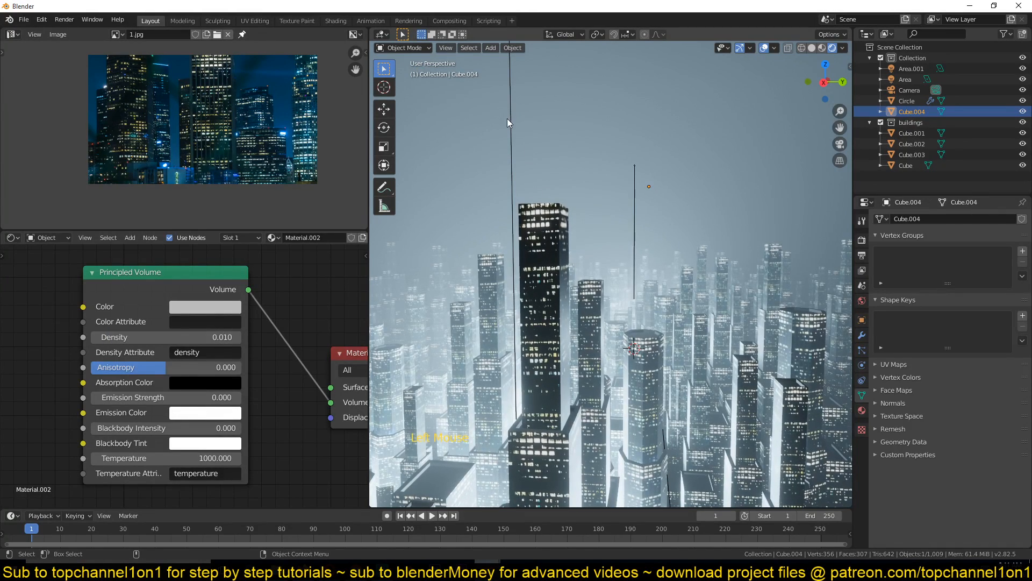
pyautogui.click(891, 80)
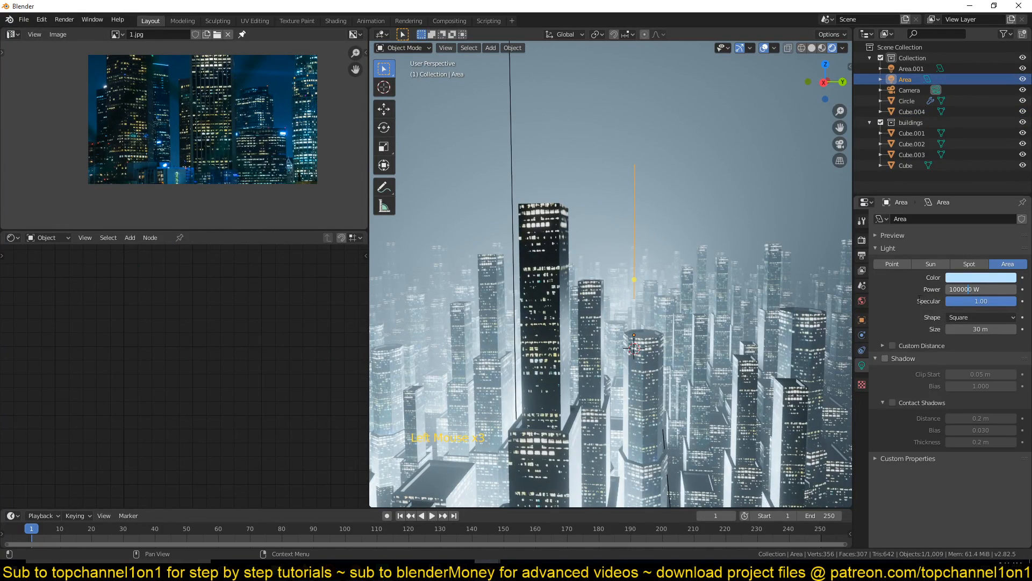
pyautogui.press('Return')
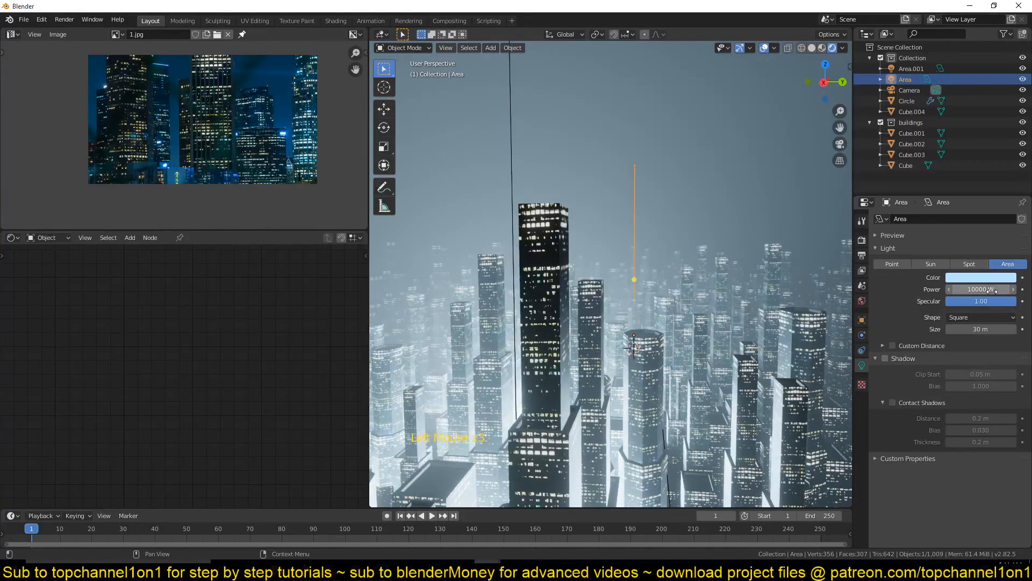
pyautogui.press('Return')
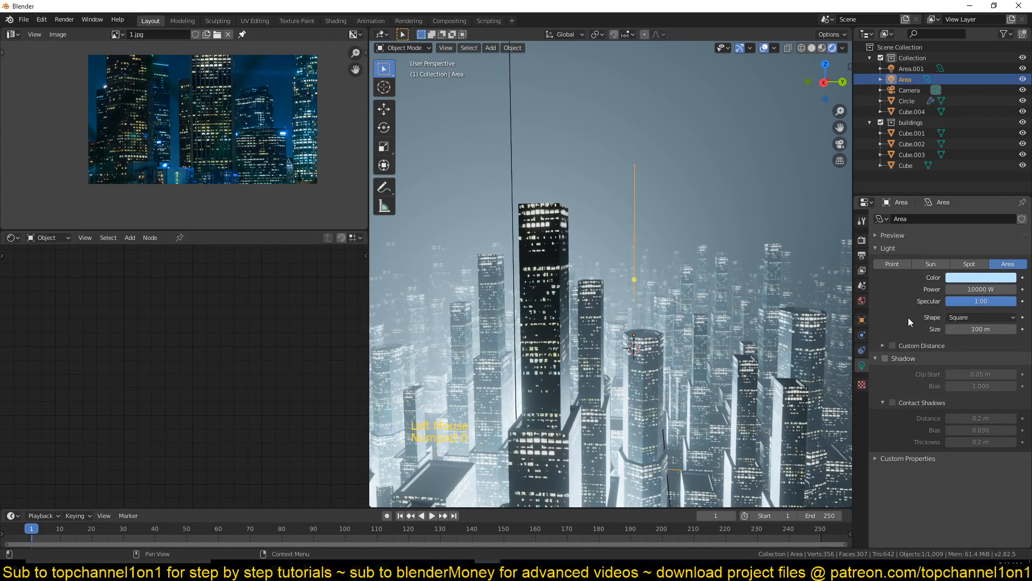
# - Change the original area light's colour to a saturated orange
pyautogui.click(978, 278)
pyautogui.moveTo(975, 157)
pyautogui.mouseDown()
pyautogui.moveTo(992, 186)
pyautogui.moveTo(934, 203)
pyautogui.mouseUp()
pyautogui.moveTo(544, 177); pyautogui.dragTo(595, 214, button='middle')
pyautogui.scroll(3, 651, 145)
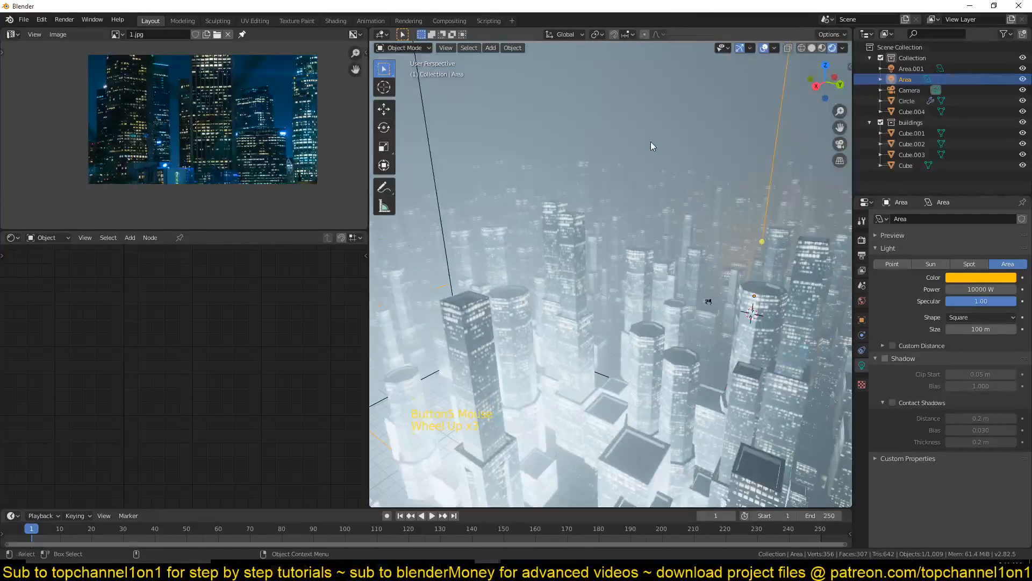
# - Reduce the duplicated area light's power to 10000 W
pyautogui.click(432, 145)
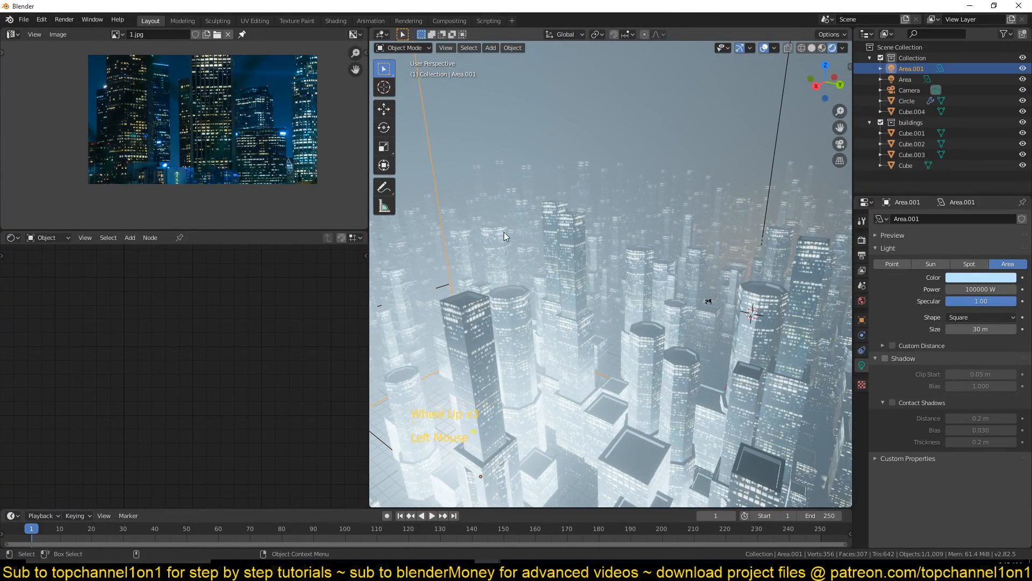
pyautogui.press('BackSpace')
pyautogui.press('Return')
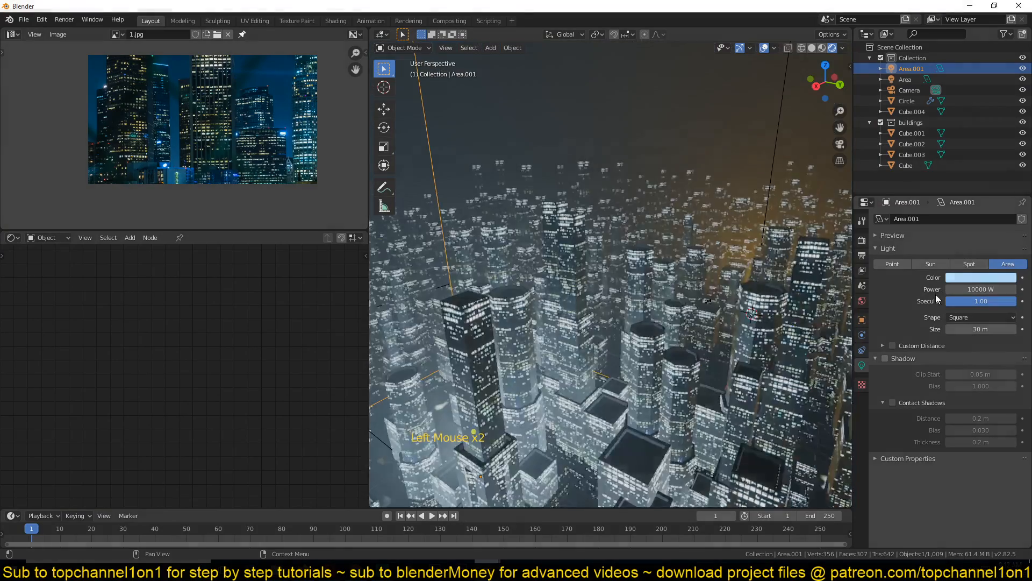
# - Give the duplicated area light a pale cyan colour with hue about 0.466 and saturation about 0.191
pyautogui.click(991, 278)
pyautogui.click(954, 136)
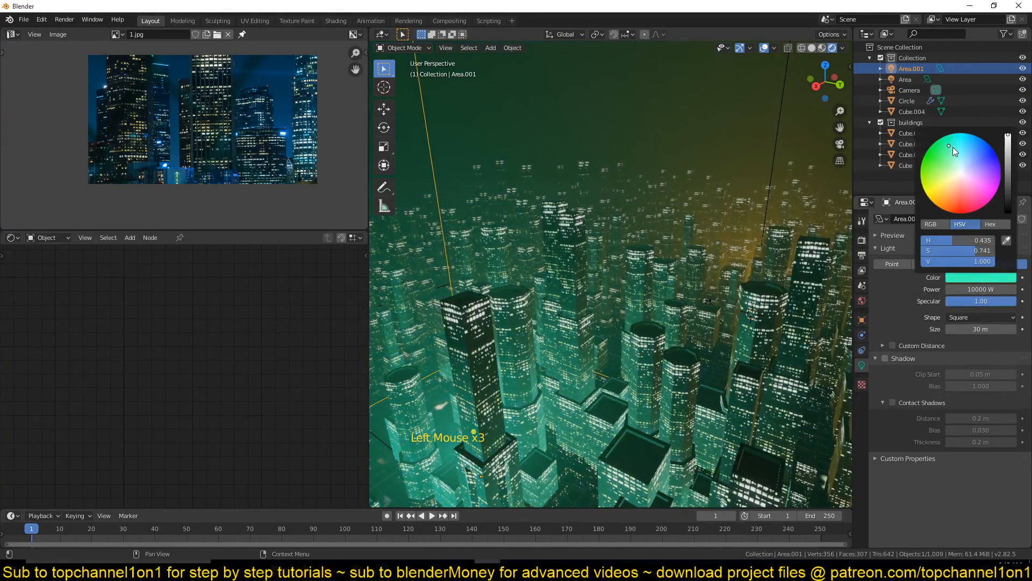
pyautogui.click(952, 169)
pyautogui.moveTo(952, 169); pyautogui.dragTo(959, 165)
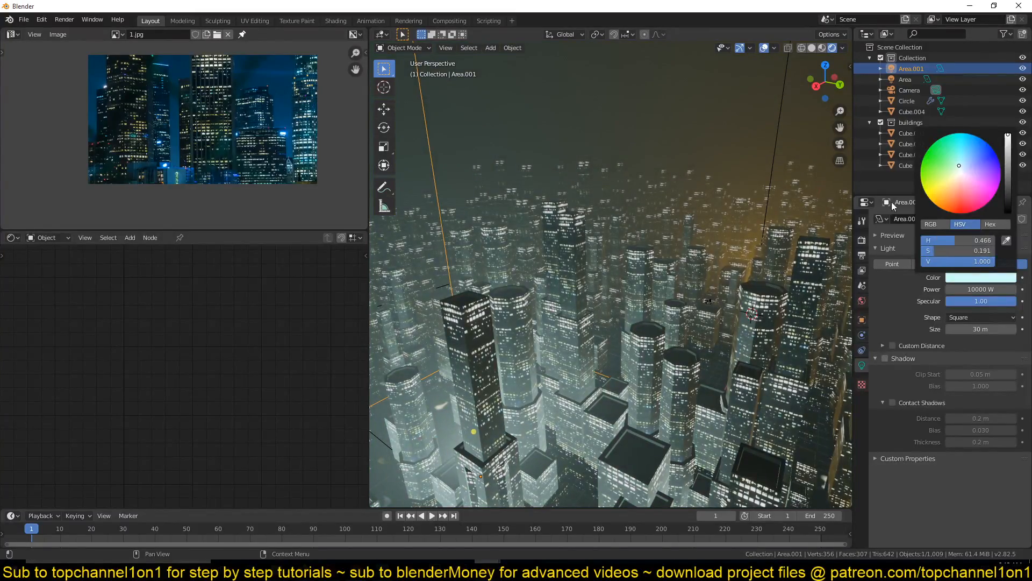
# - Select the scattered buildings and darken the dark stop of their material's ColorRamp to near black
pyautogui.scroll(3, 644, 319)
pyautogui.scroll(-2, 702, 285)
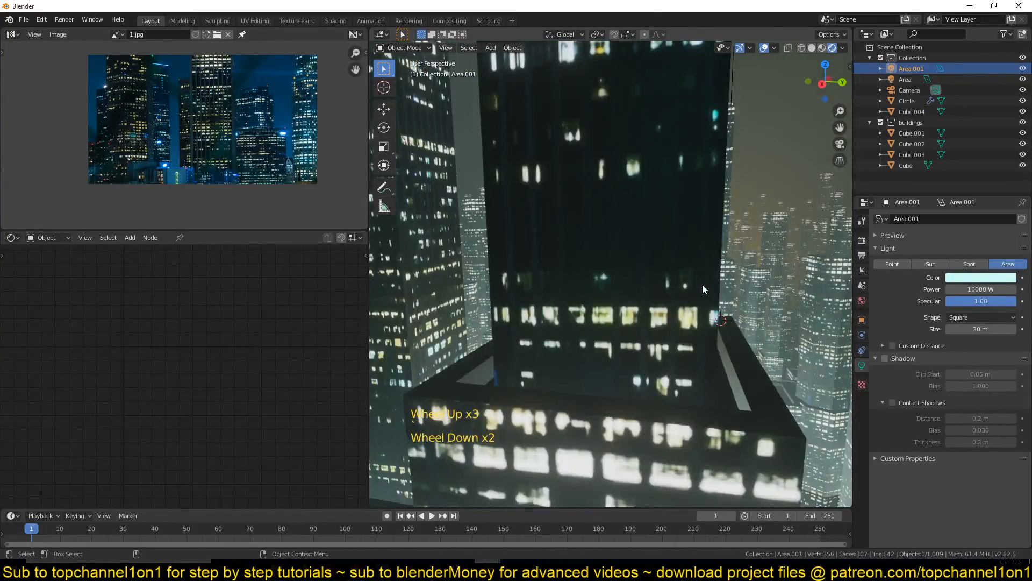
pyautogui.scroll(-3, 703, 285)
pyautogui.click(862, 239)
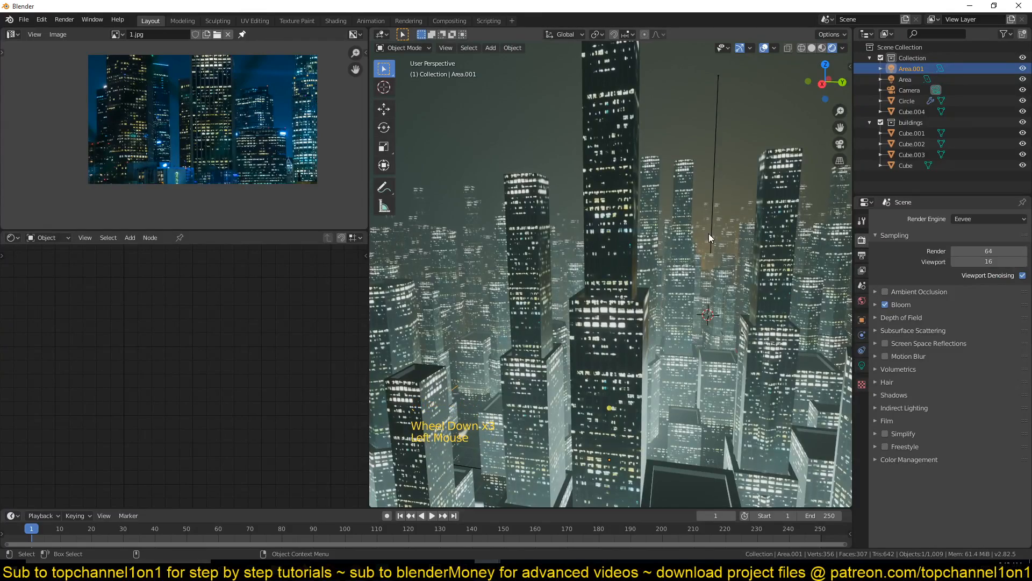
pyautogui.click(618, 176)
pyautogui.scroll(2, 85, 343)
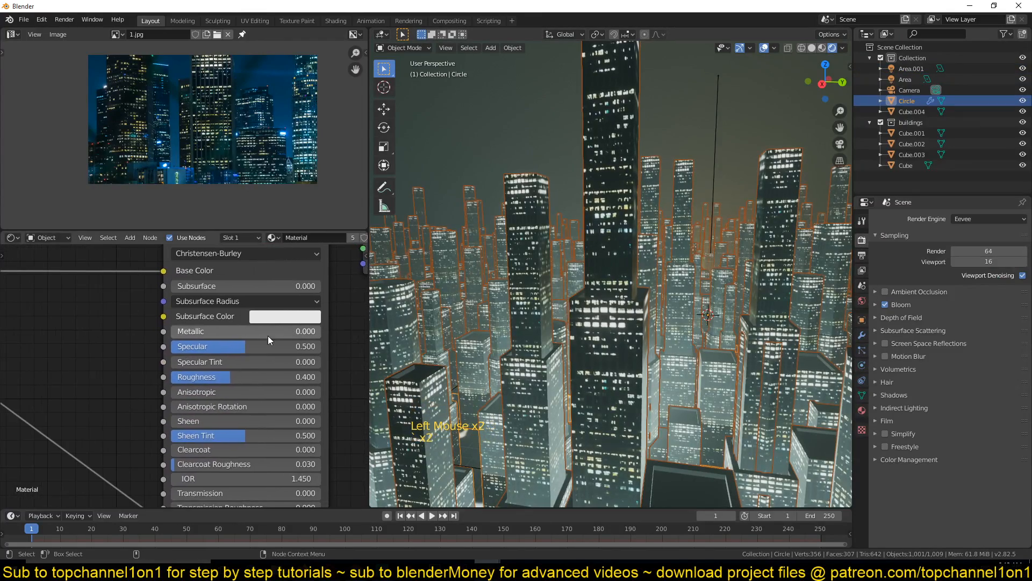
pyautogui.scroll(1, 258, 354)
pyautogui.scroll(-3, 258, 355)
pyautogui.scroll(3, 266, 352)
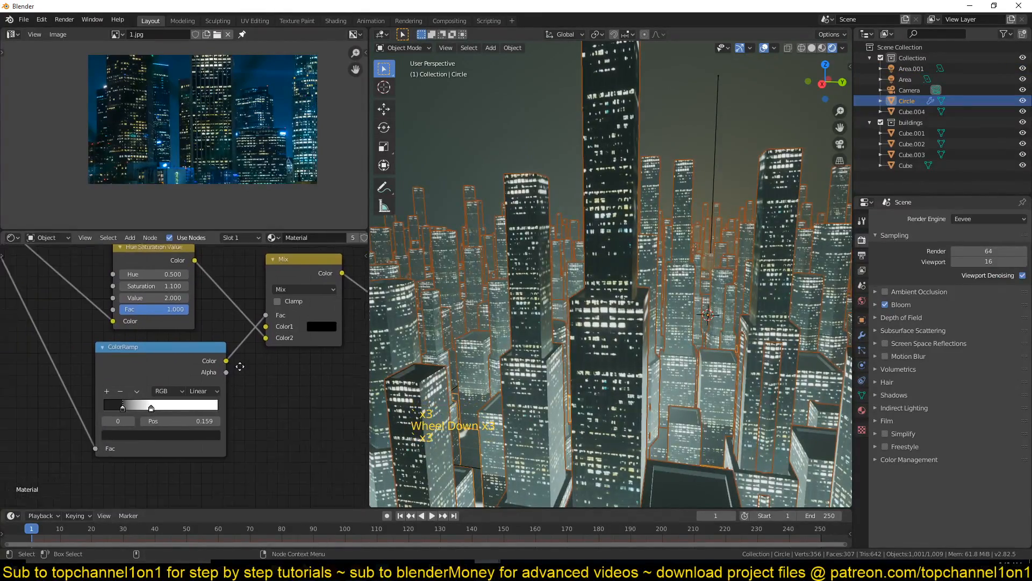
pyautogui.scroll(1, 253, 366)
pyautogui.click(187, 387)
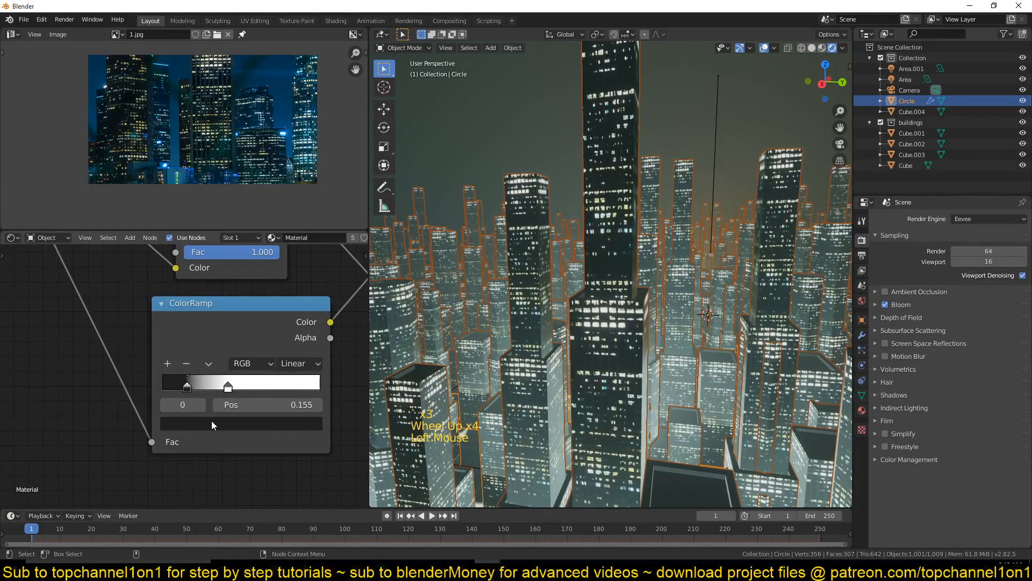
pyautogui.click(211, 422)
pyautogui.moveTo(291, 303); pyautogui.dragTo(288, 320)
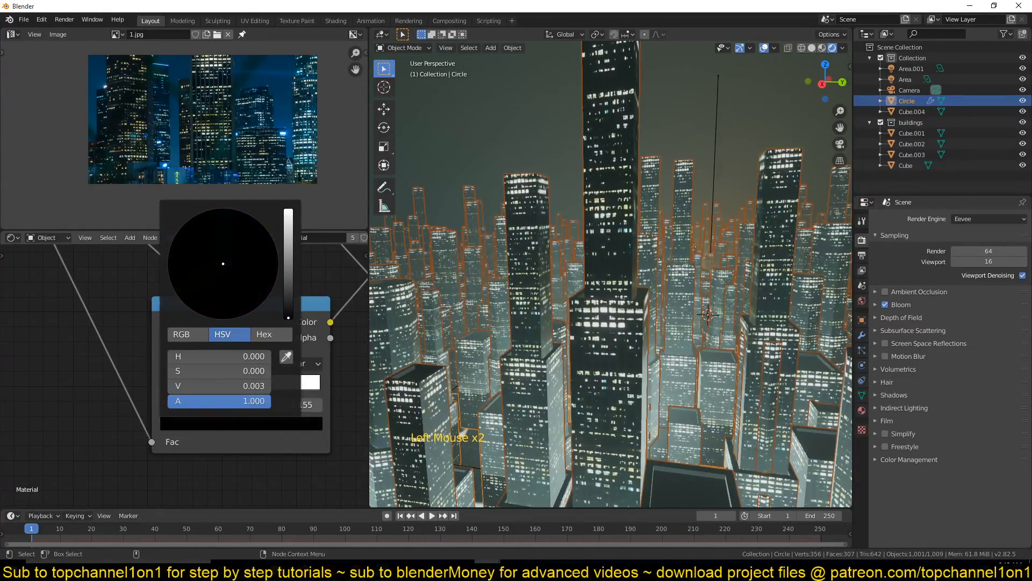
pyautogui.click(228, 387)
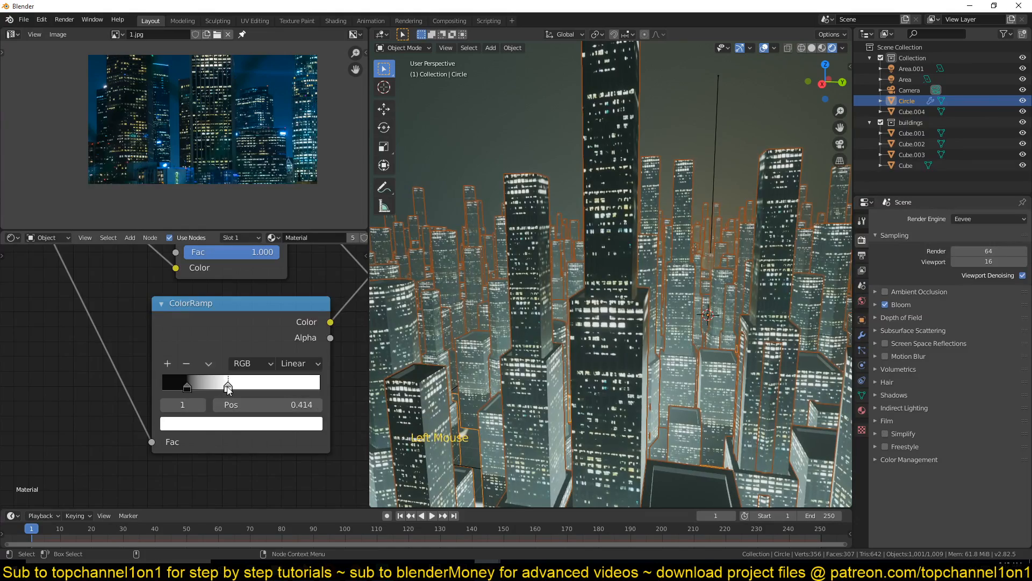
# - Set the Value of the building material's Hue Saturation Value node to 3
pyautogui.scroll(3, 203, 302)
pyautogui.click(199, 319)
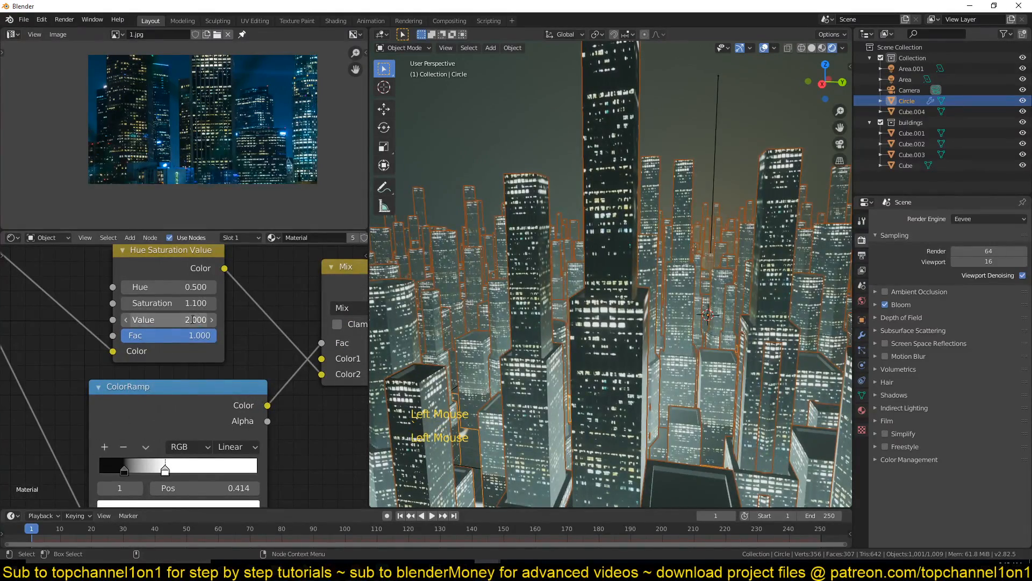
pyautogui.write('3')
pyautogui.press('Return')
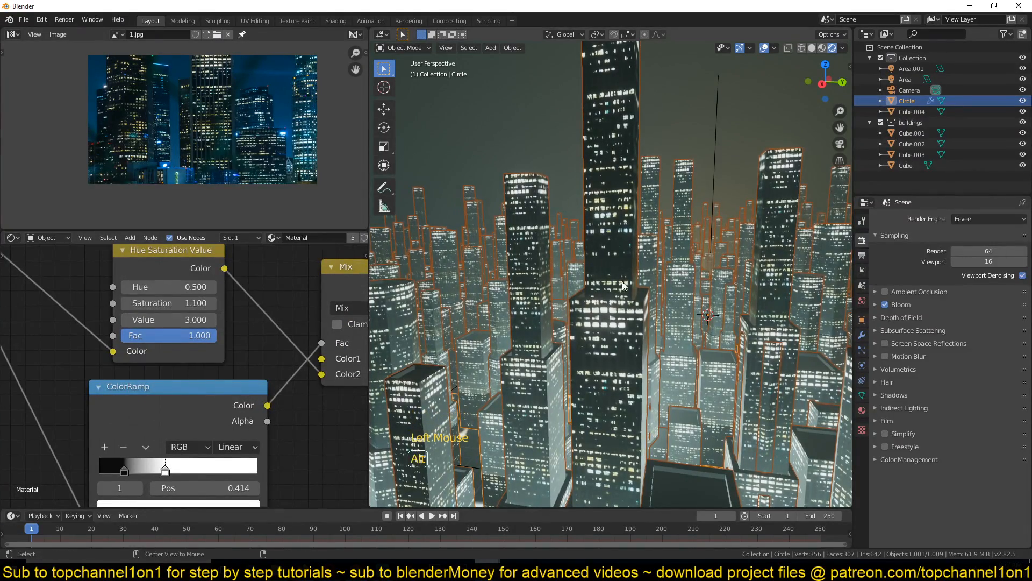
# - Select the scattered buildings and lower the Roughness of their material's Principled BSDF to 0.082
pyautogui.hotkey('alt', 'a')
pyautogui.scroll(-6, 679, 306)
pyautogui.scroll(3, 682, 307)
pyautogui.scroll(-1, 699, 313)
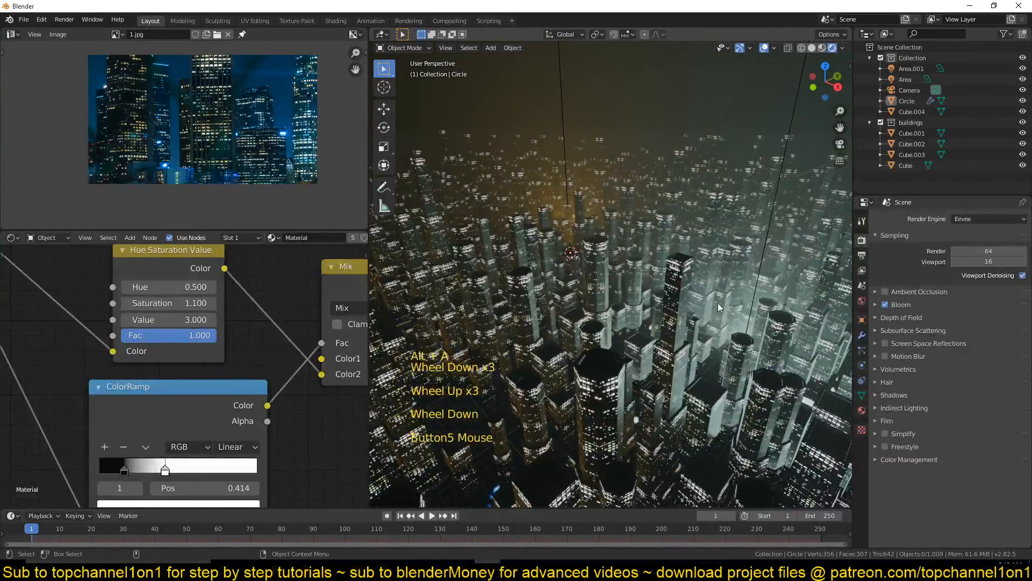
pyautogui.click(772, 205)
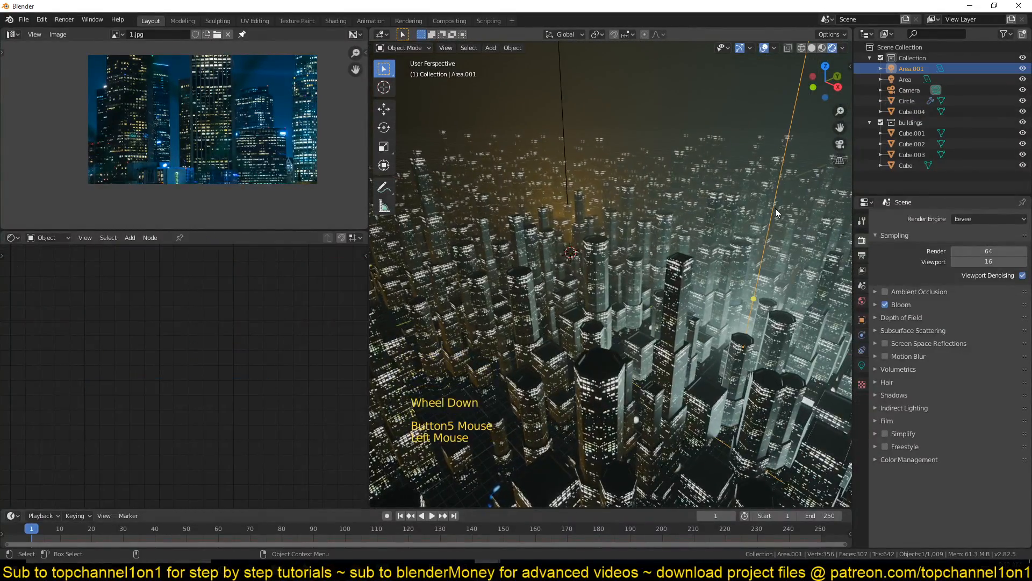
pyautogui.click(580, 402)
pyautogui.scroll(-7, 241, 376)
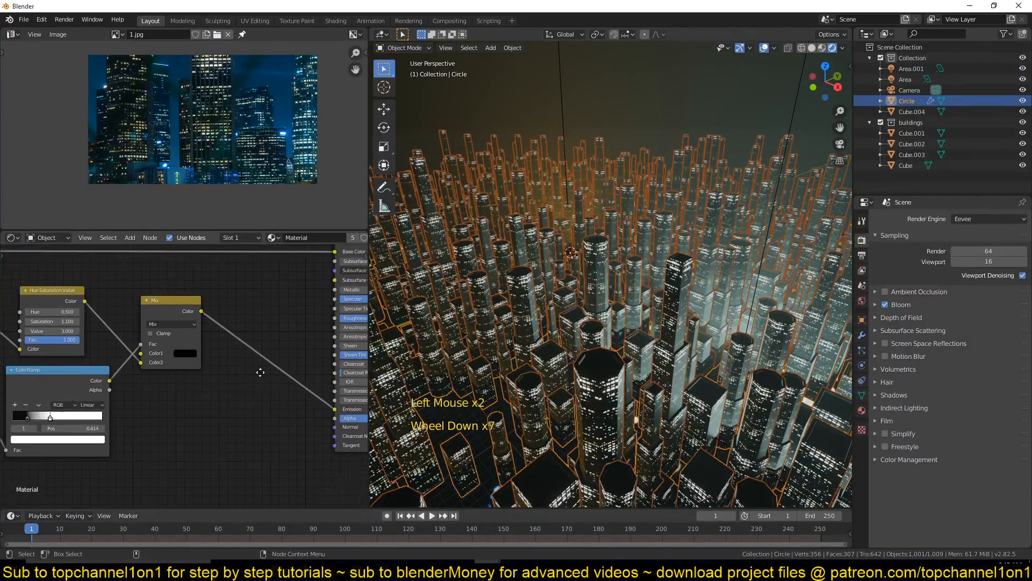
pyautogui.scroll(1, 318, 351)
pyautogui.moveTo(283, 321); pyautogui.dragTo(261, 320)
pyautogui.hotkey('alt', 'a')
pyautogui.scroll(-2, 394, 297)
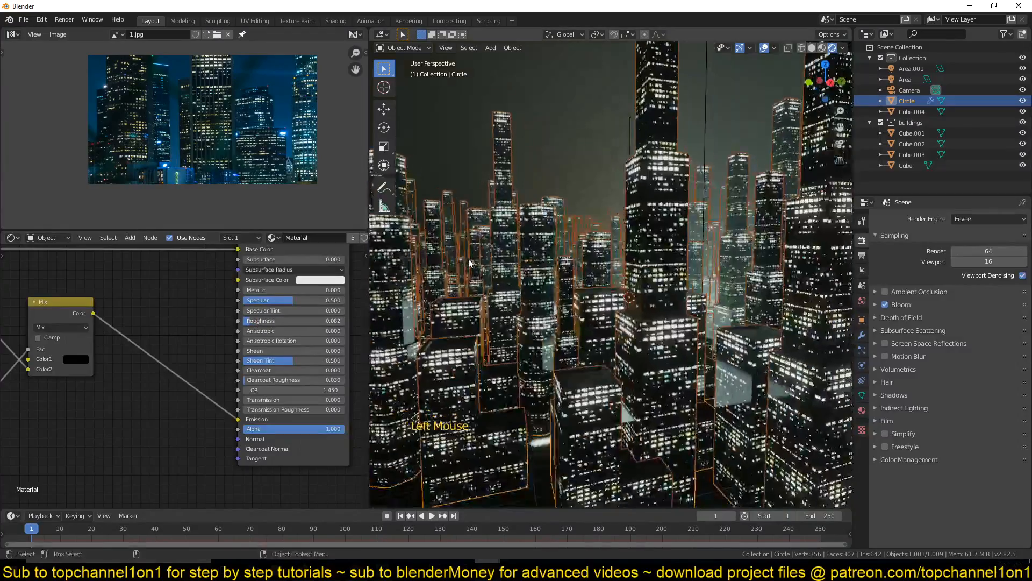
# - Duplicate the pale cyan area light and move the copy horizontally to another part of the city
pyautogui.scroll(2, 508, 314)
pyautogui.moveTo(506, 314); pyautogui.dragTo(638, 241, button='middle')
pyautogui.click(498, 176)
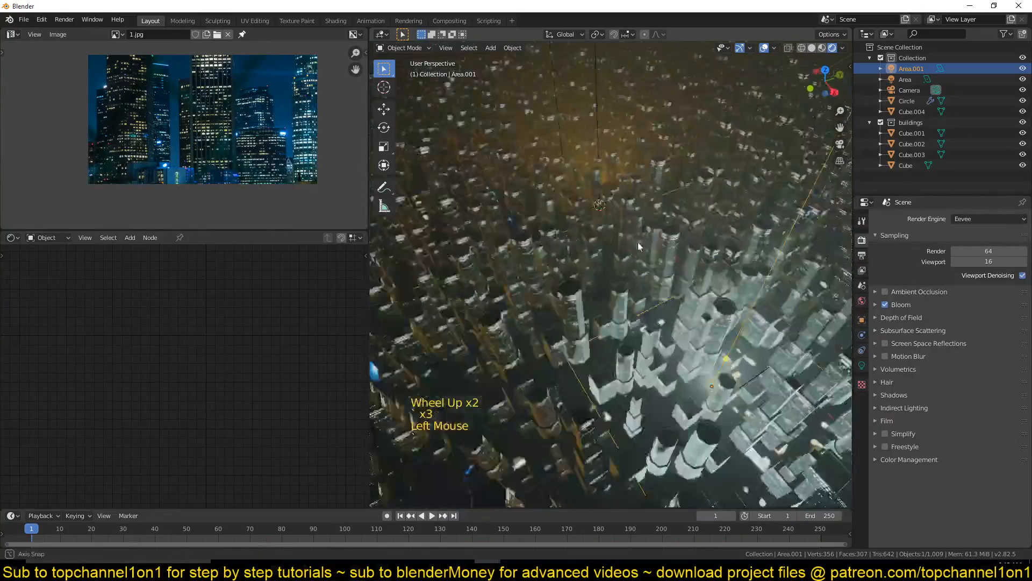
pyautogui.scroll(-3, 668, 244)
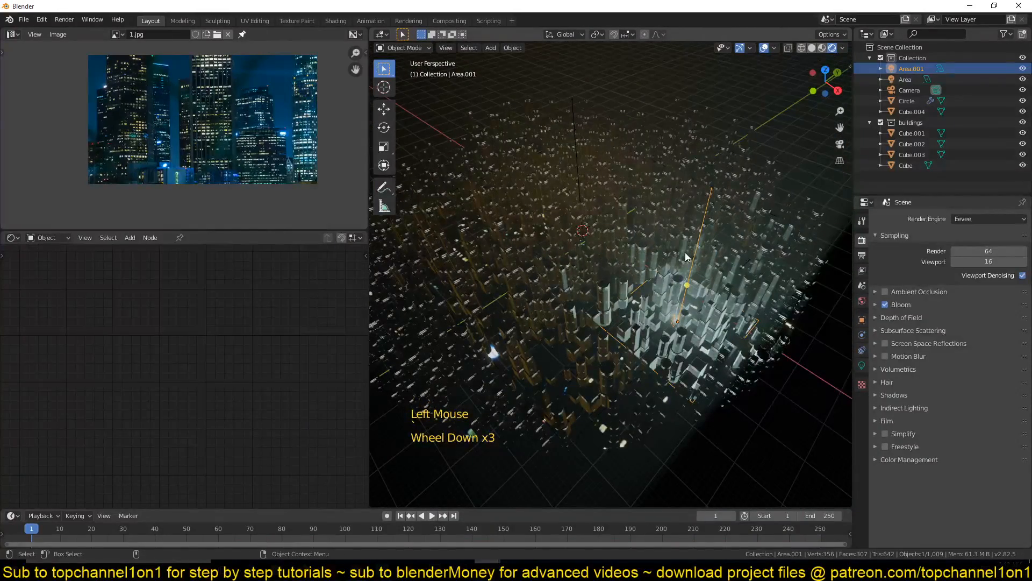
pyautogui.hotkey('shift', 'd')
pyautogui.rightClick(716, 223)
pyautogui.press('g')
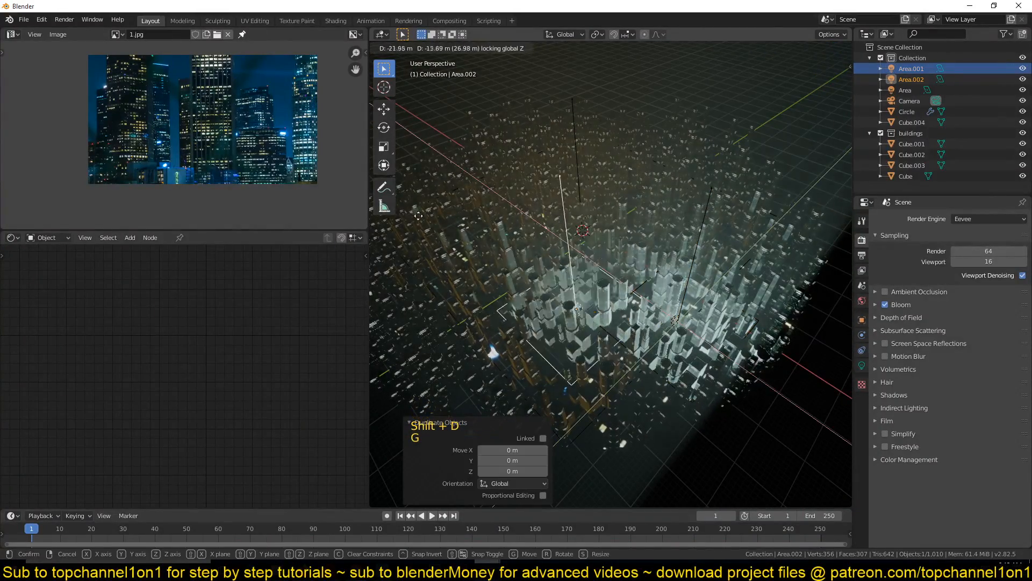
pyautogui.click(837, 253)
pyautogui.hotkey('alt', 'a')
# - Assign an Environment Texture to the world background colour
pyautogui.moveTo(837, 252); pyautogui.dragTo(802, 228, button='middle')
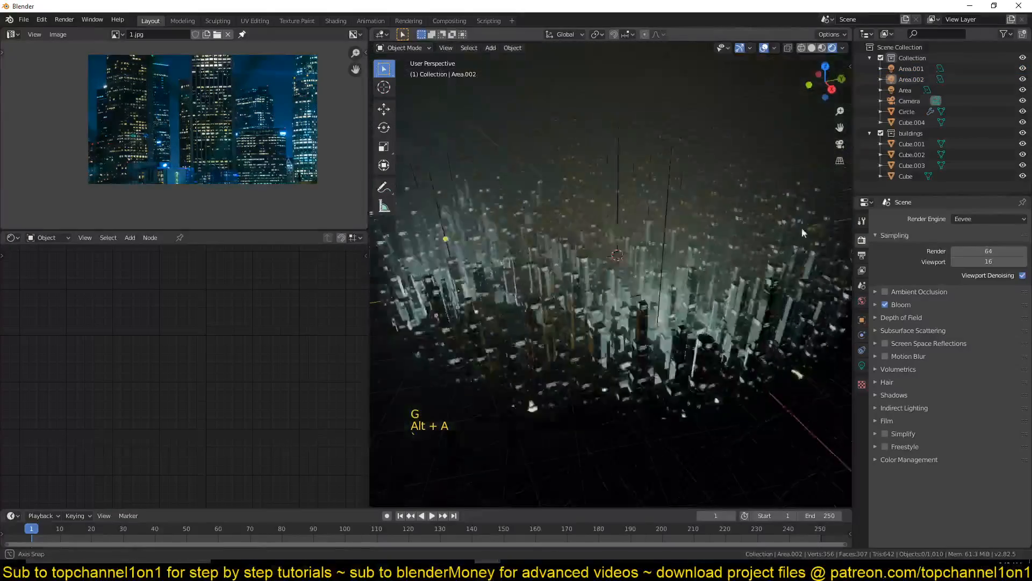
pyautogui.scroll(3, 790, 220)
pyautogui.scroll(-1, 783, 215)
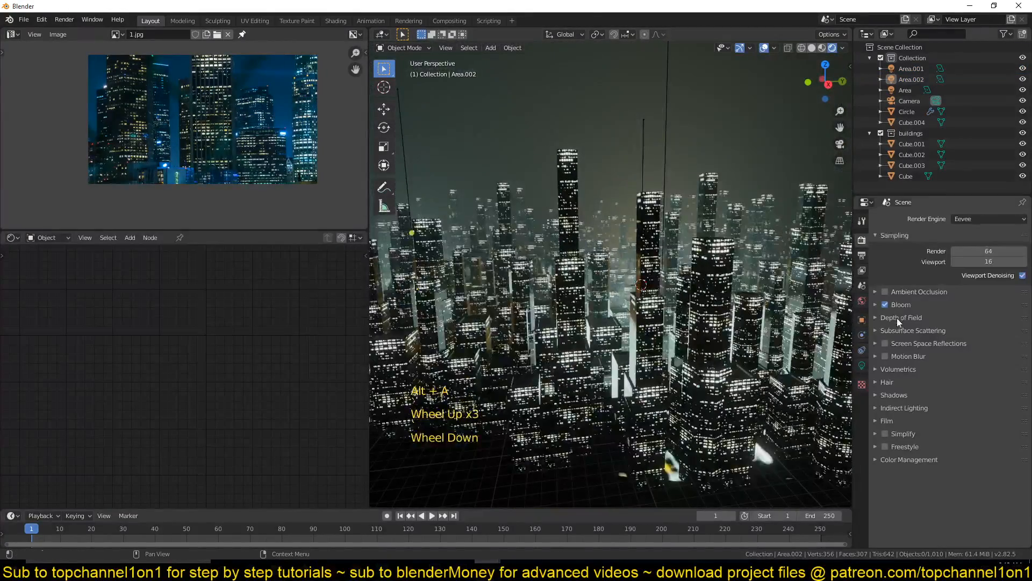
pyautogui.click(863, 300)
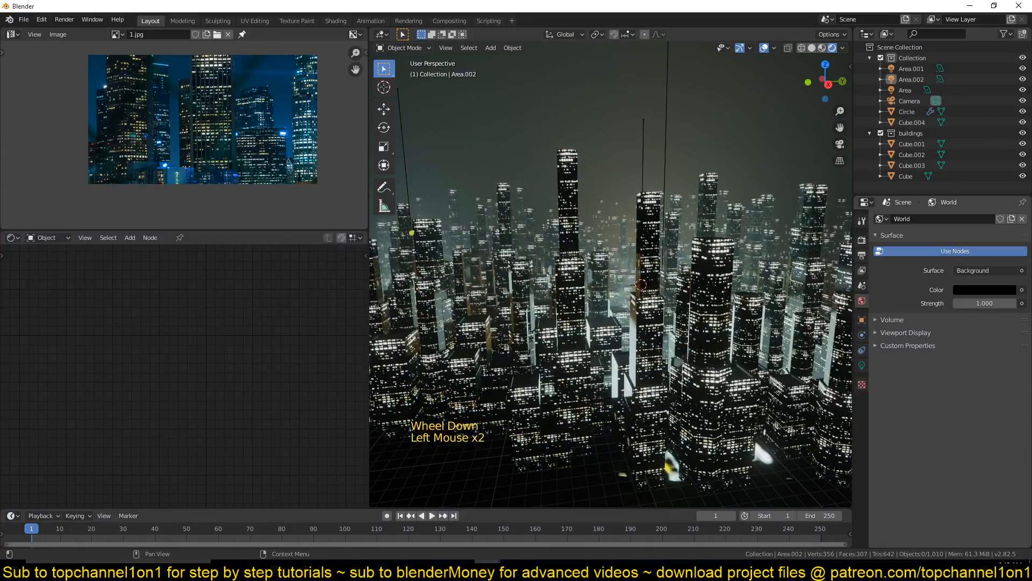
pyautogui.click(1021, 290)
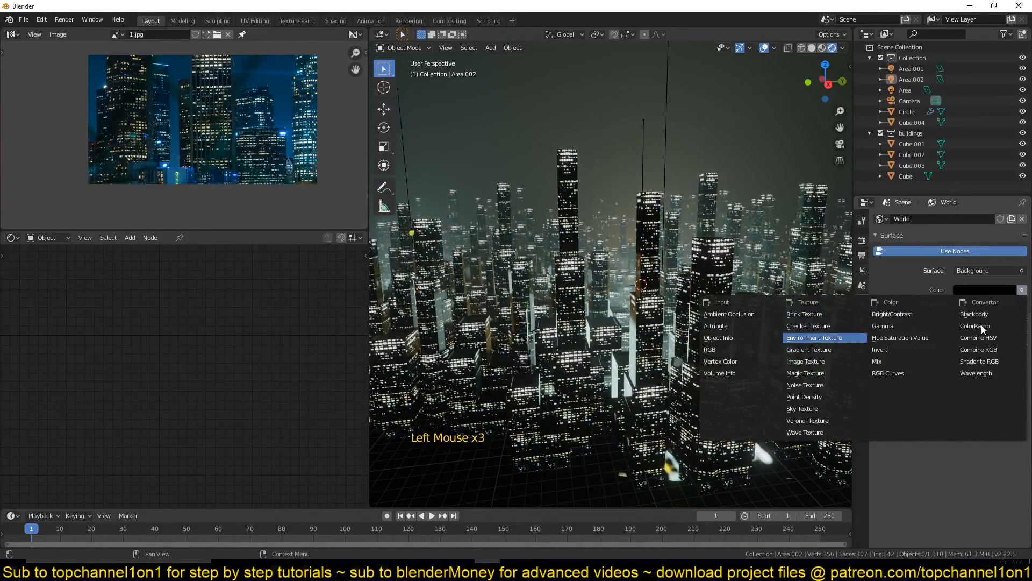
pyautogui.click(814, 337)
# - Load the 4k sunset quarry HDR from D:\textures\hdri into the world's Environment Texture
pyautogui.click(1013, 303)
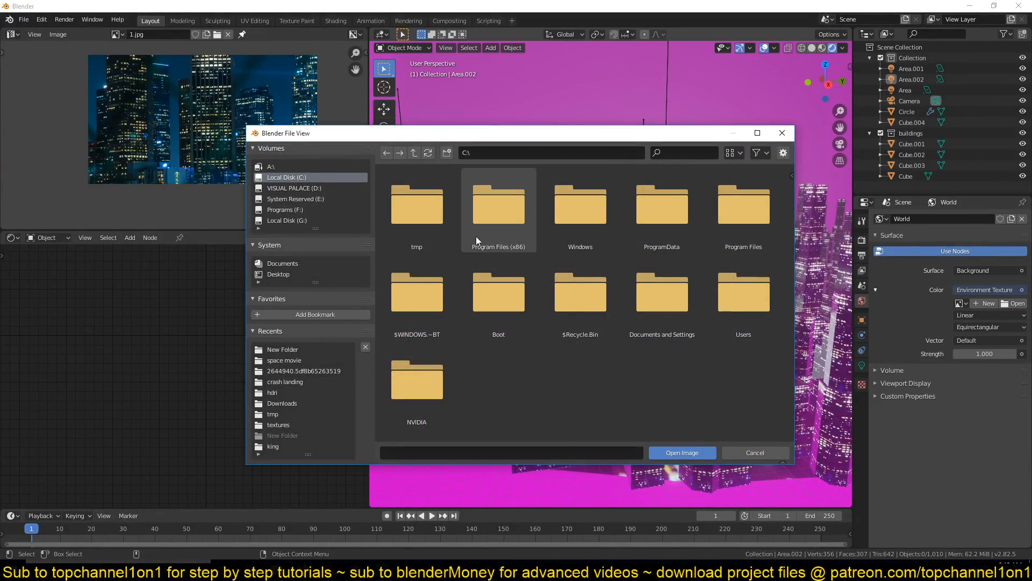
pyautogui.click(286, 424)
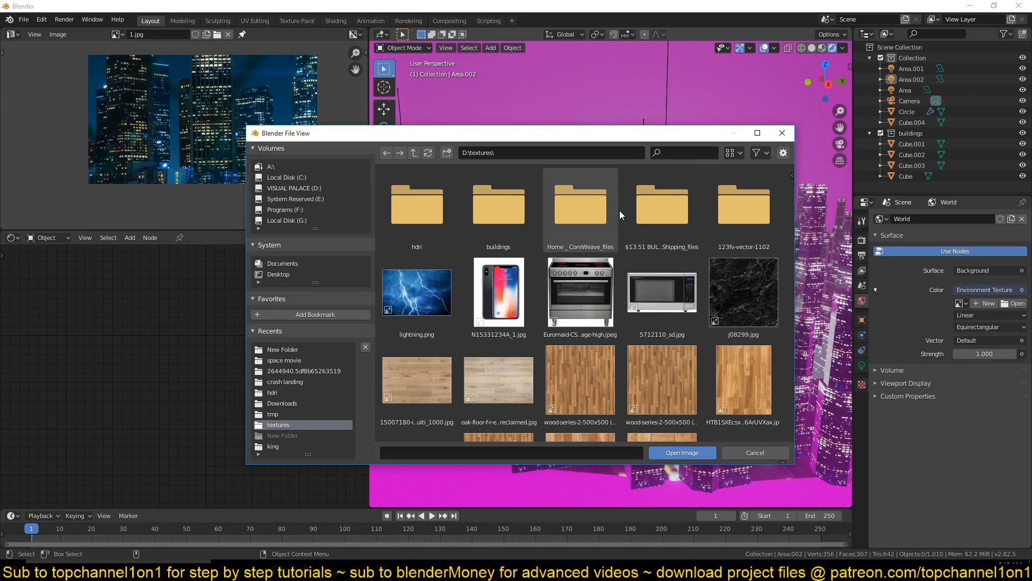
pyautogui.doubleClick(442, 221)
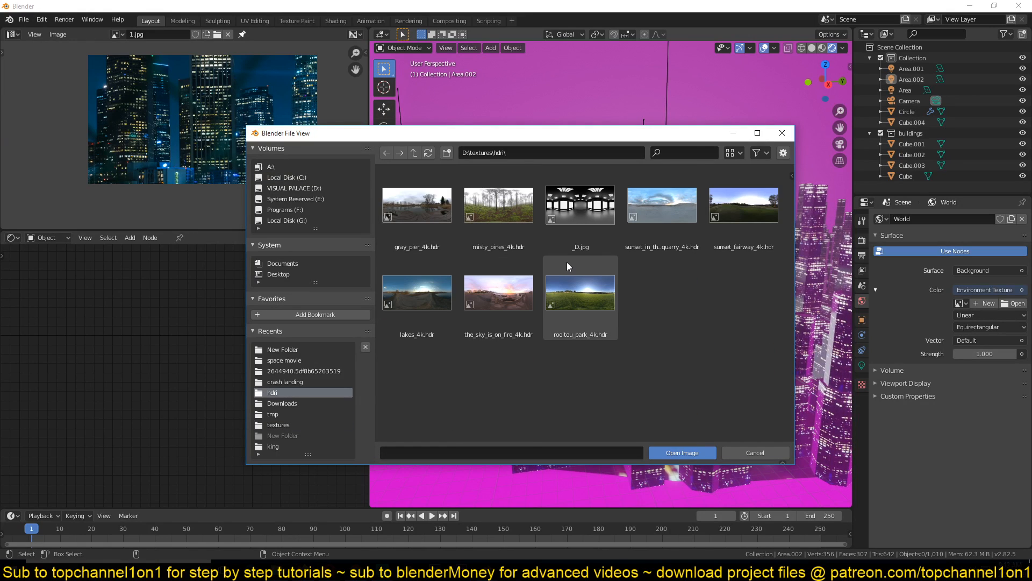
pyautogui.click(659, 199)
pyautogui.doubleClick(659, 199)
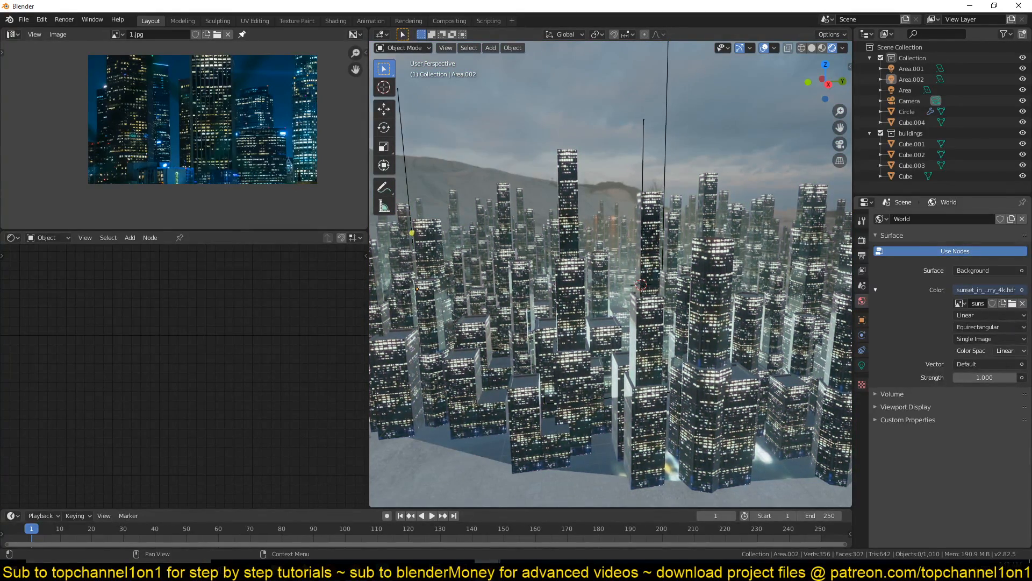
# - Set the world background strength to 0.01
pyautogui.keyDown('shift'); pyautogui.moveTo(687, 231); pyautogui.dragTo(683, 272, button='middle'); pyautogui.keyUp('shift')
pyautogui.scroll(4, 682, 272)
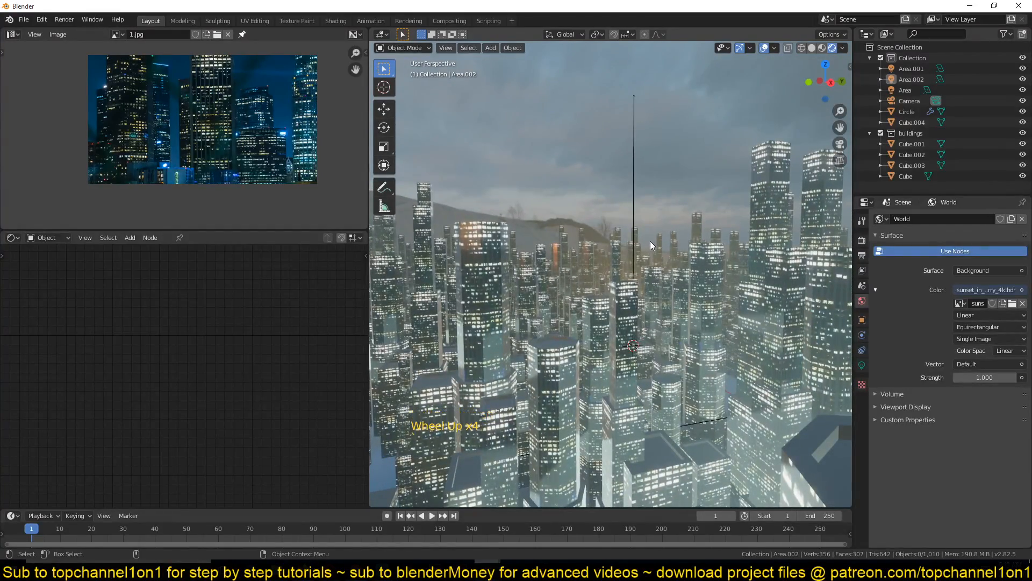
pyautogui.scroll(-2, 650, 241)
pyautogui.moveTo(650, 241); pyautogui.dragTo(751, 208, button='middle')
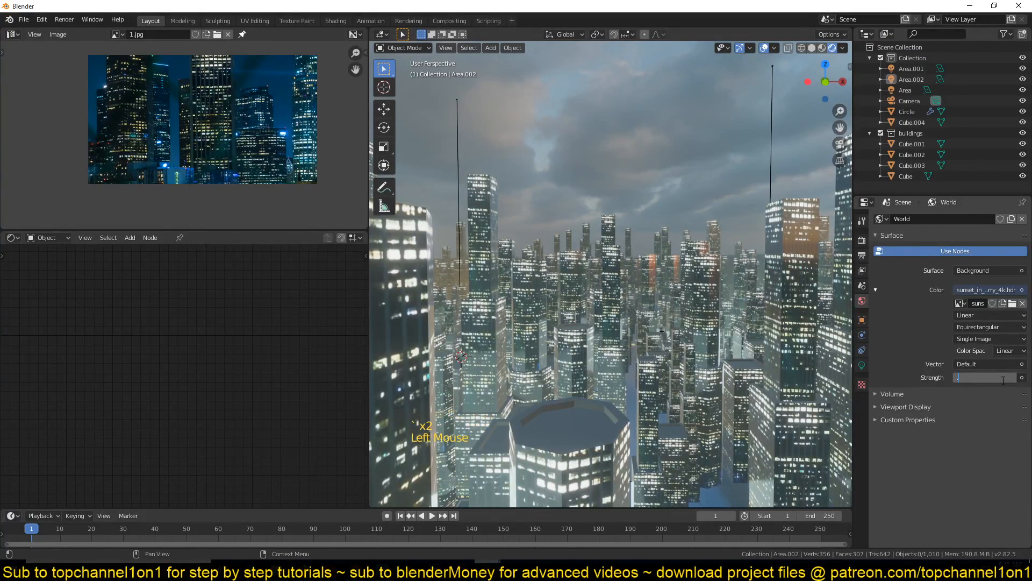
pyautogui.press('Return')
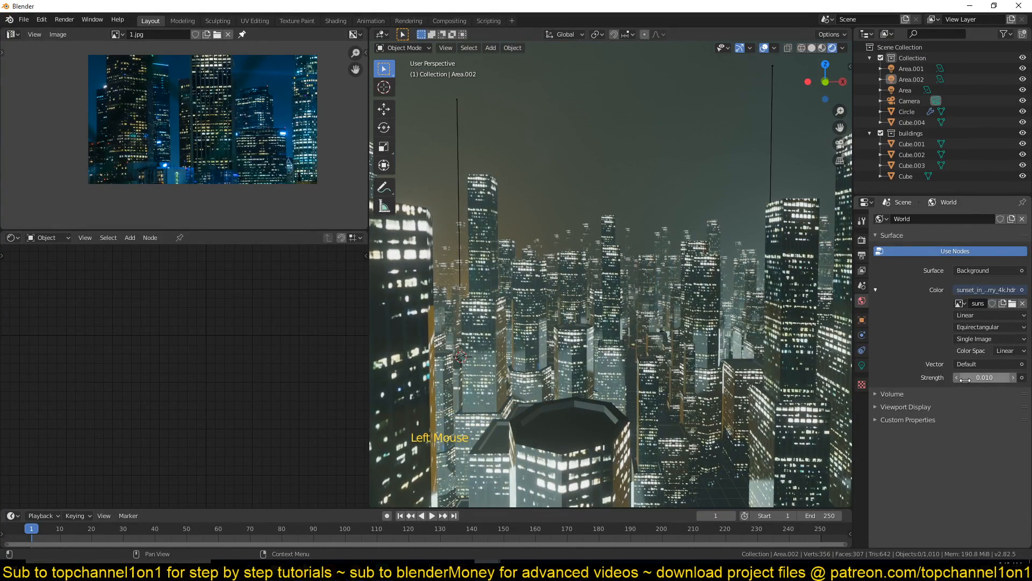
# - Examine the city against the dimmed sky from several angles and distances, and select the fog cube to check its extent
pyautogui.click(535, 156)
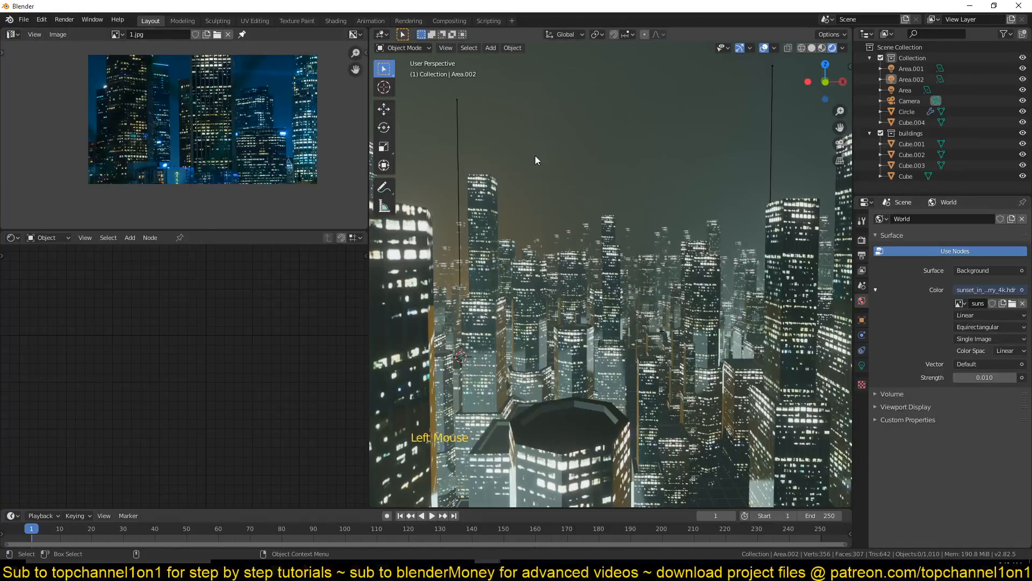
pyautogui.hotkey('alt', 'a')
pyautogui.moveTo(535, 157); pyautogui.dragTo(701, 197, button='middle')
pyautogui.scroll(-4, 649, 224)
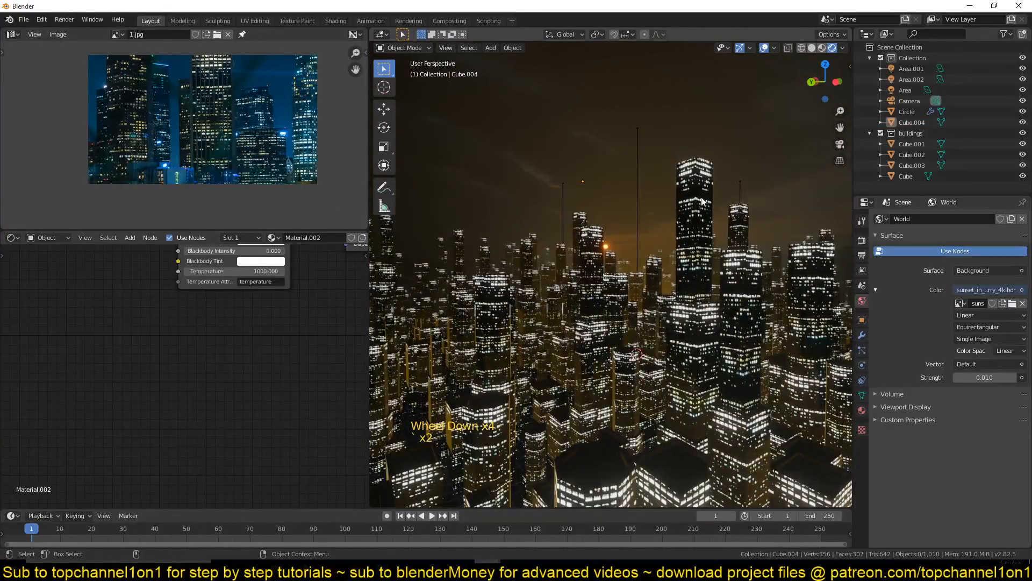
pyautogui.rightClick(610, 156)
pyautogui.click(554, 163)
pyautogui.moveTo(554, 163); pyautogui.dragTo(586, 163, button='middle')
pyautogui.scroll(-3, 586, 165)
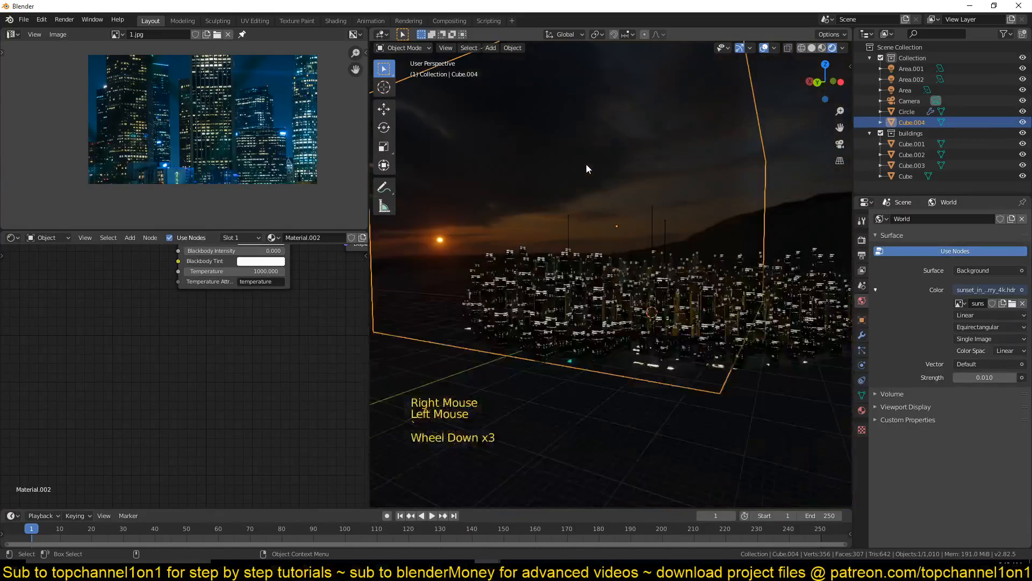
pyautogui.scroll(2, 586, 165)
pyautogui.scroll(-3, 586, 164)
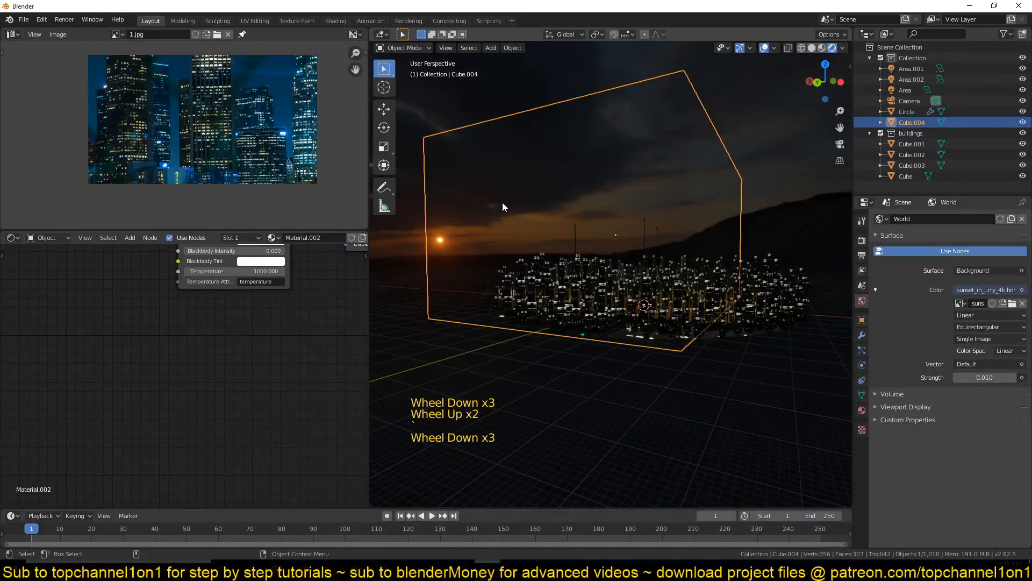
pyautogui.moveTo(515, 218); pyautogui.dragTo(528, 269, button='middle')
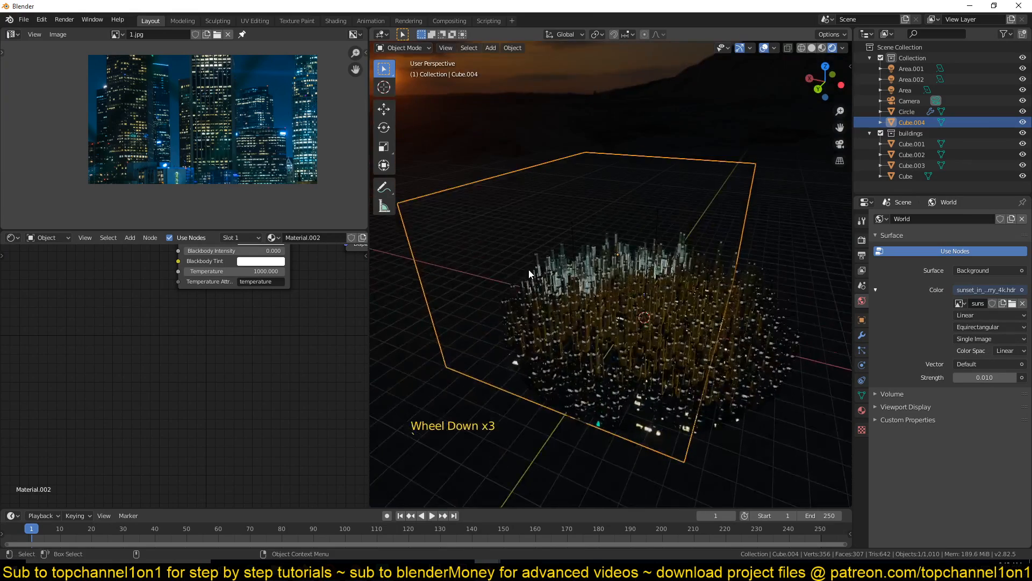
# - Switch to the Blender window with space movie1.blend, examine its city in rendered shading, and return to the working scene
pyautogui.moveTo(487, 561)
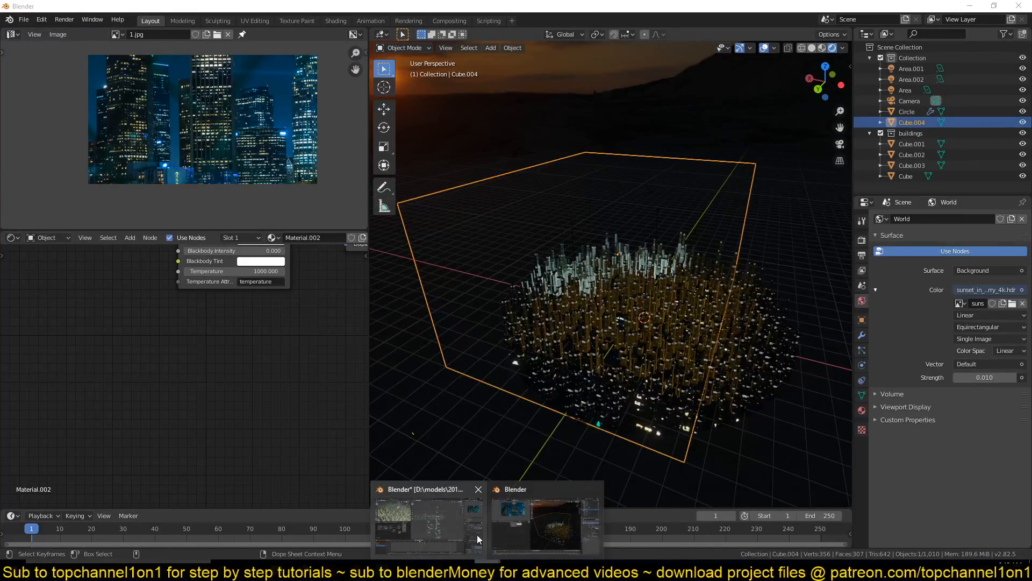
pyautogui.click(473, 520)
pyautogui.moveTo(684, 104); pyautogui.dragTo(486, 141, button='middle')
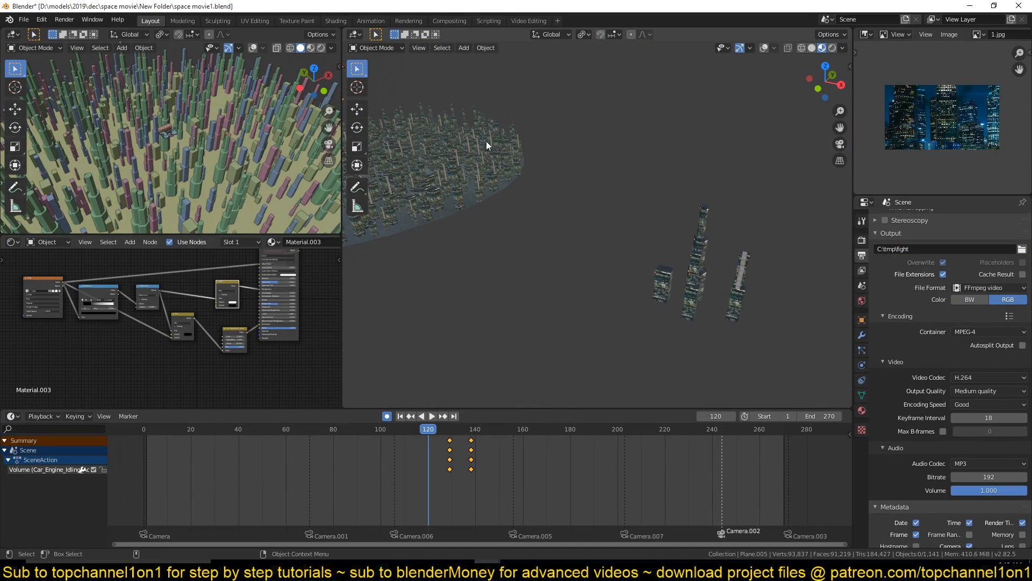
pyautogui.click(832, 48)
pyautogui.click(391, 199)
pyautogui.press('KP_Decimal')
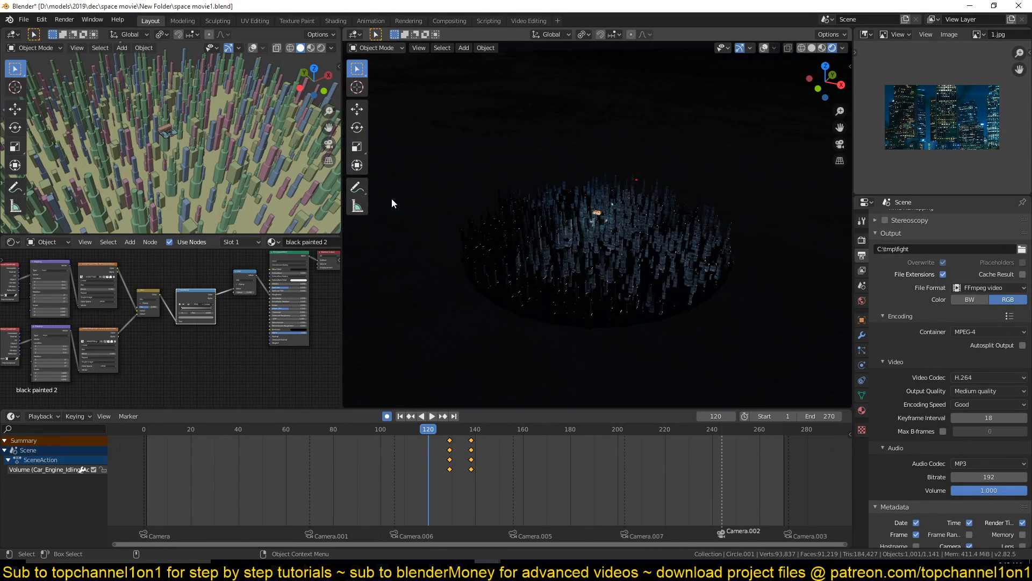
pyautogui.scroll(10, 525, 220)
pyautogui.moveTo(545, 291); pyautogui.dragTo(573, 267, button='middle')
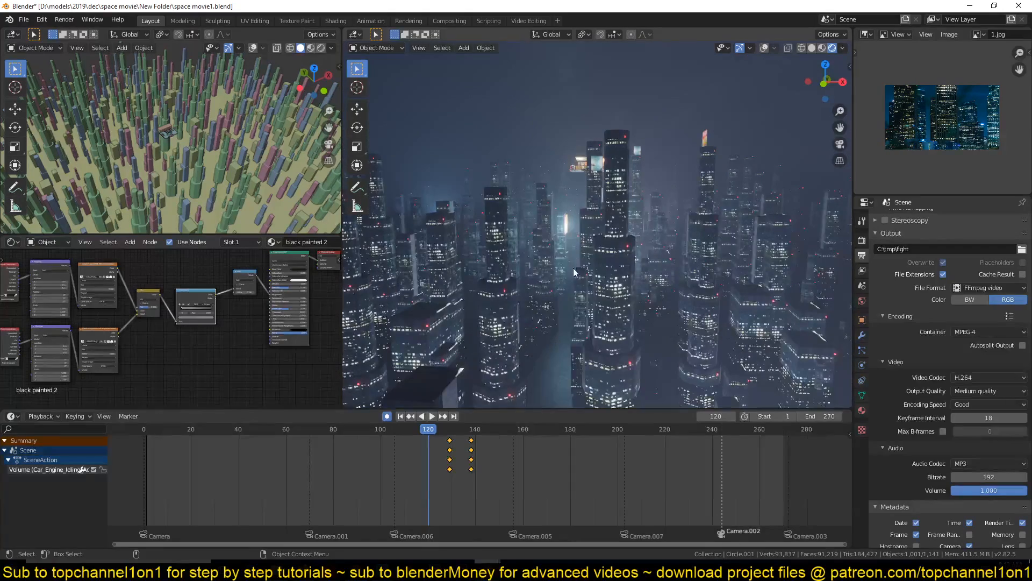
pyautogui.click(487, 570)
pyautogui.click(550, 524)
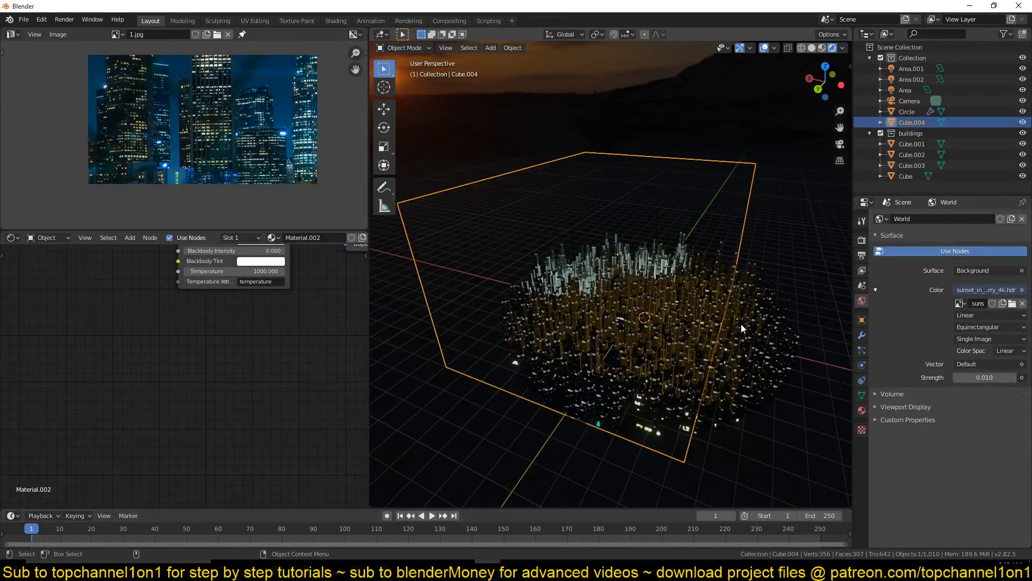
# - Select all source buildings in the buildings collection and move them horizontally about 150 m, clear of the city disc
pyautogui.scroll(3, 544, 318)
pyautogui.click(528, 315)
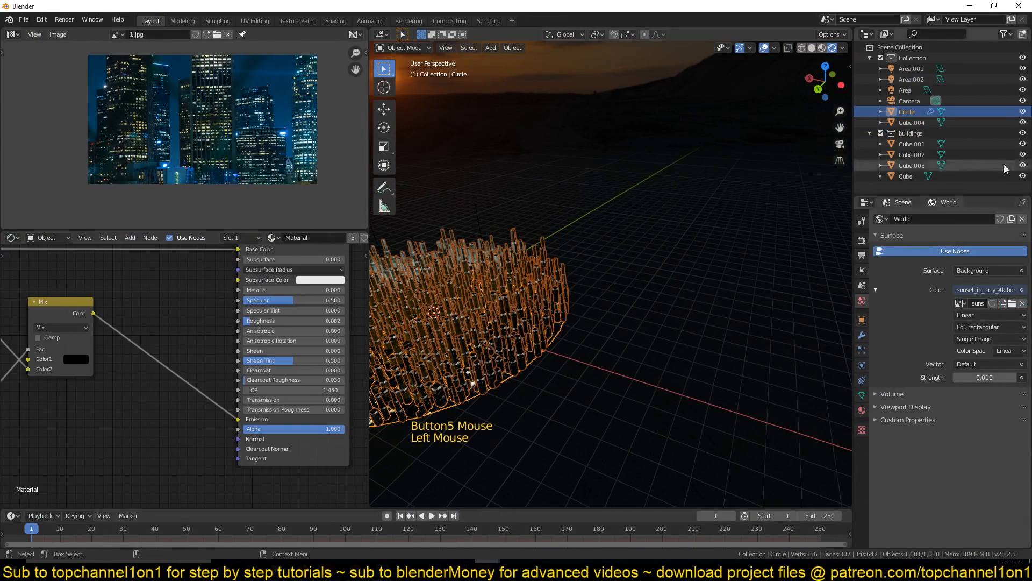
pyautogui.click(912, 143)
pyautogui.press('KP_Decimal')
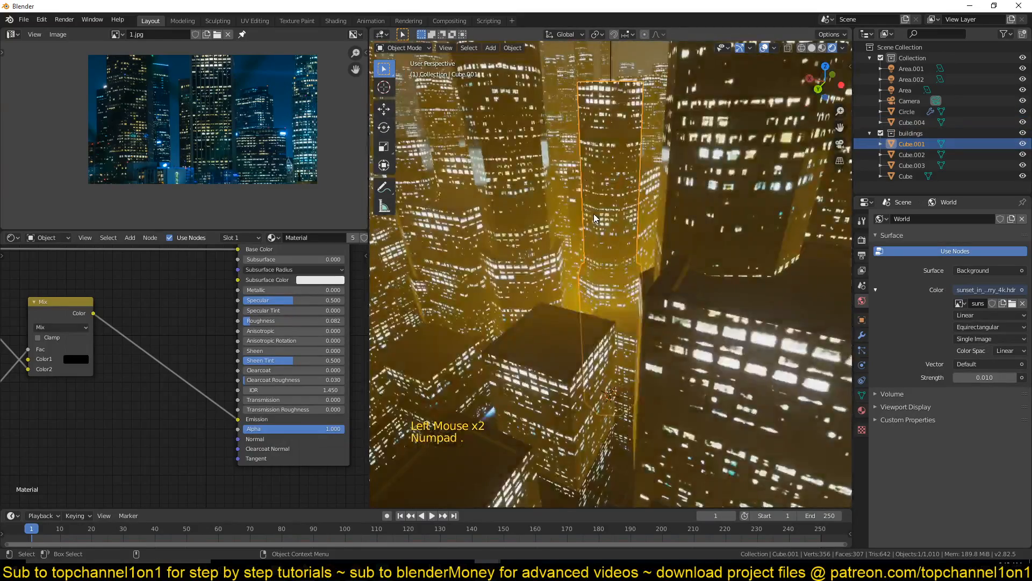
pyautogui.scroll(-3, 581, 214)
pyautogui.scroll(-12, 582, 176)
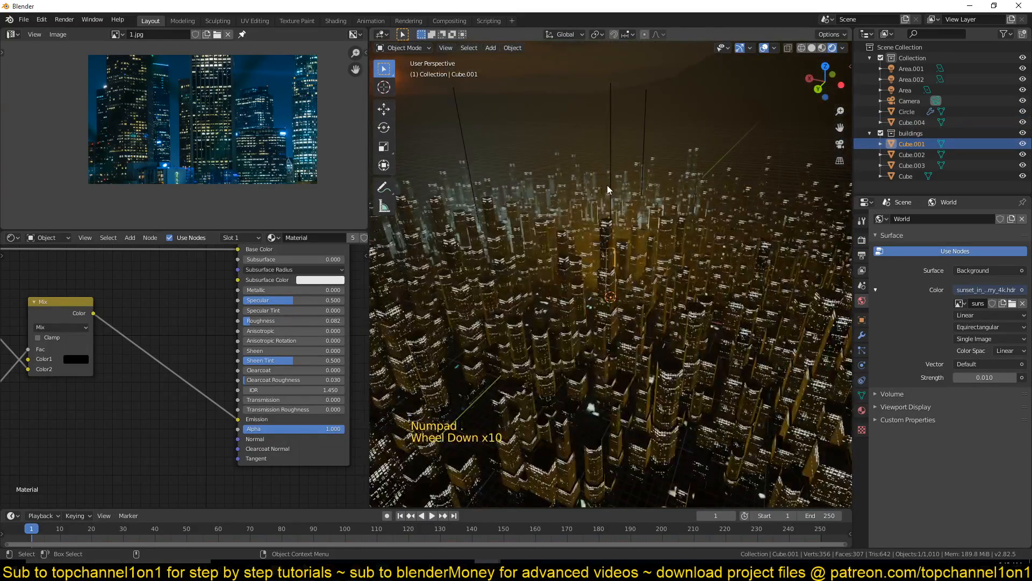
pyautogui.hotkey('shift', 'g')
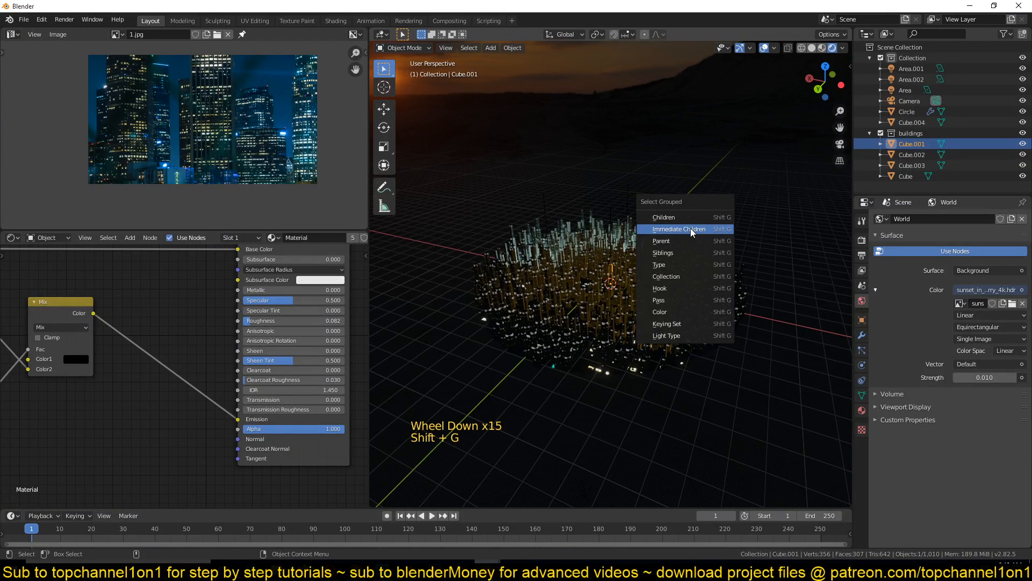
pyautogui.click(694, 274)
pyautogui.press('g')
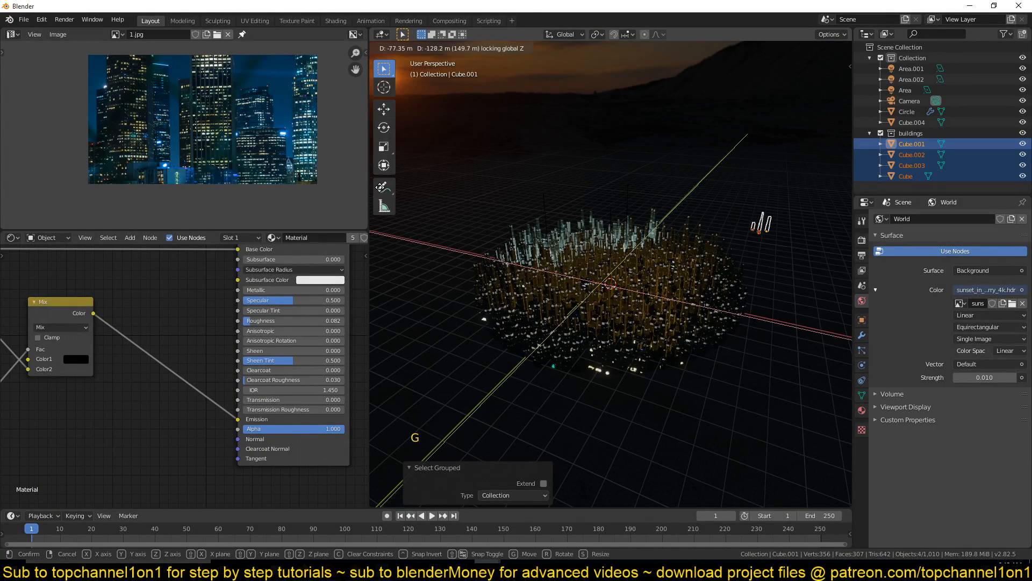
pyautogui.hotkey('alt', 'a')
# - Enter mesh editing on the tall square source tower and select one corner vertex of its roof
pyautogui.scroll(2, 807, 263)
pyautogui.scroll(3, 806, 263)
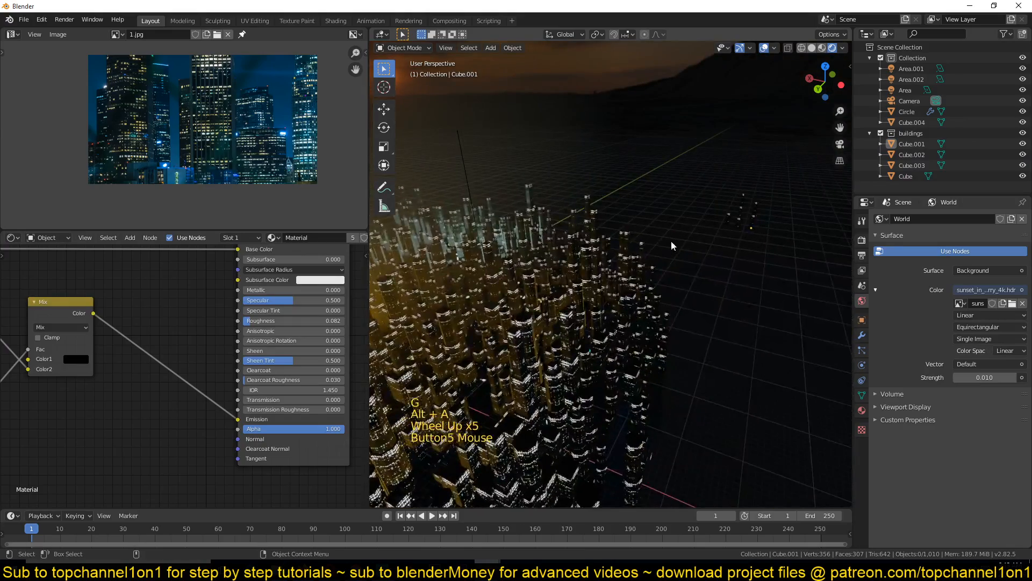
pyautogui.click(739, 223)
pyautogui.press('KP_Decimal')
pyautogui.press('Tab')
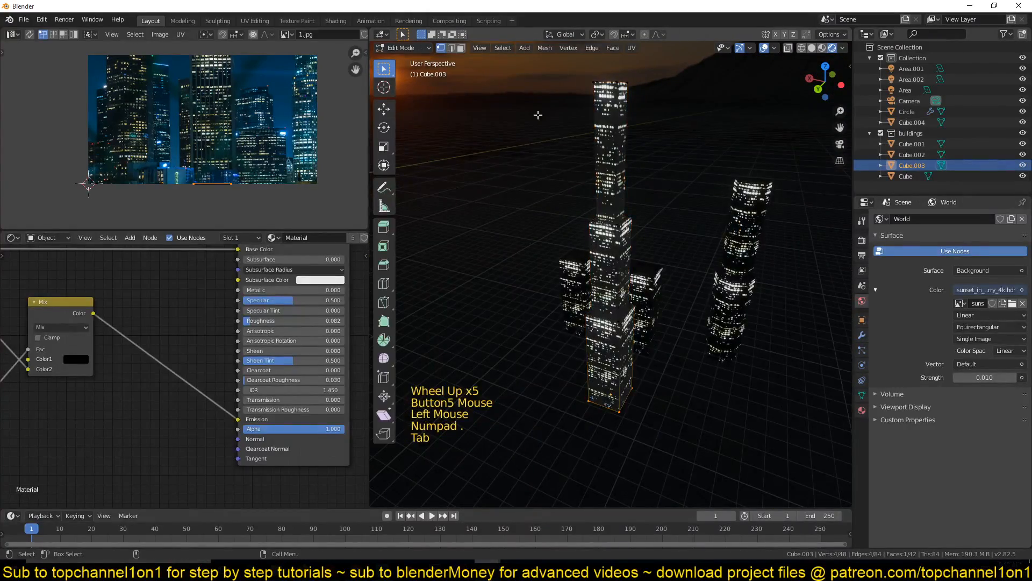
pyautogui.click(598, 177)
pyautogui.press('KP_Decimal')
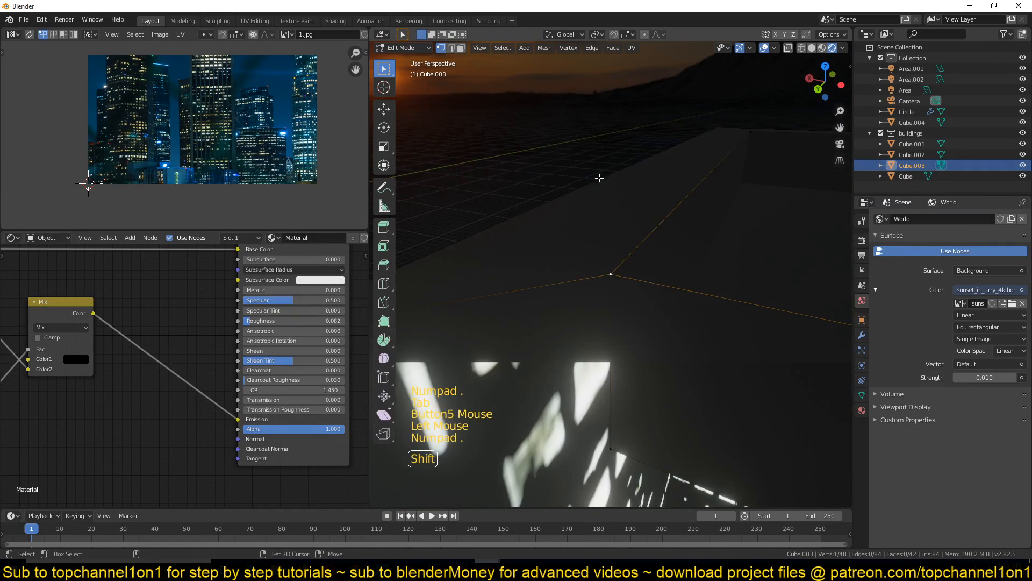
# - Try to add an ico sphere to the tower's mesh at the 3D cursor's current location, and undo it
pyautogui.scroll(-8, 600, 178)
pyautogui.hotkey('shift', 'a')
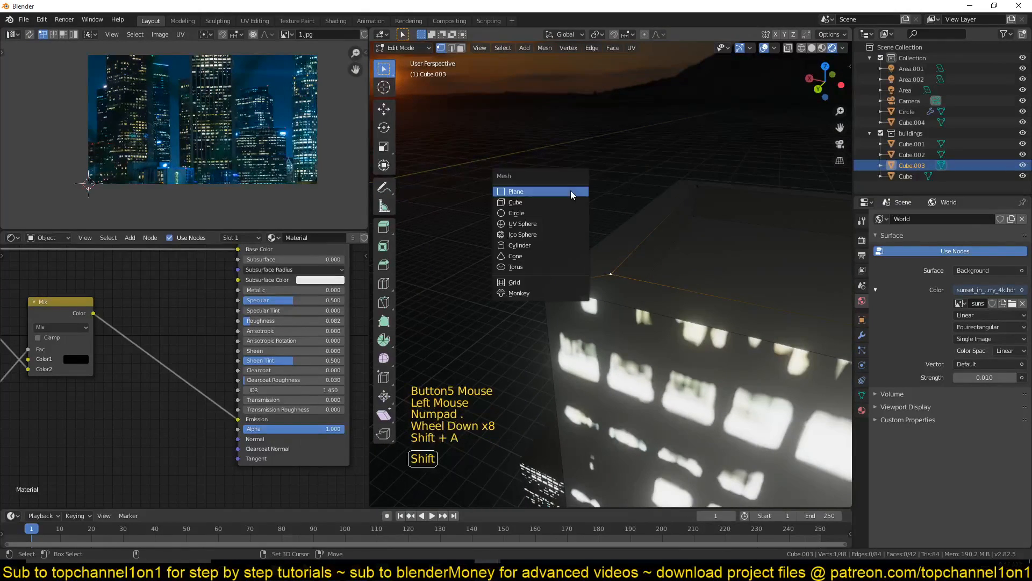
pyautogui.click(508, 235)
pyautogui.scroll(-12, 651, 256)
pyautogui.scroll(-8, 651, 256)
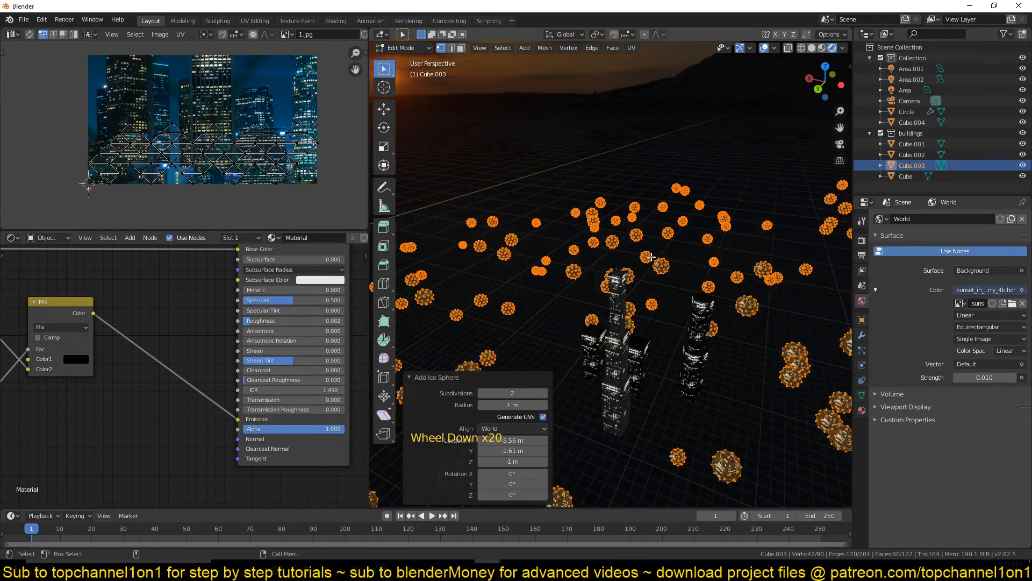
pyautogui.scroll(-18, 651, 256)
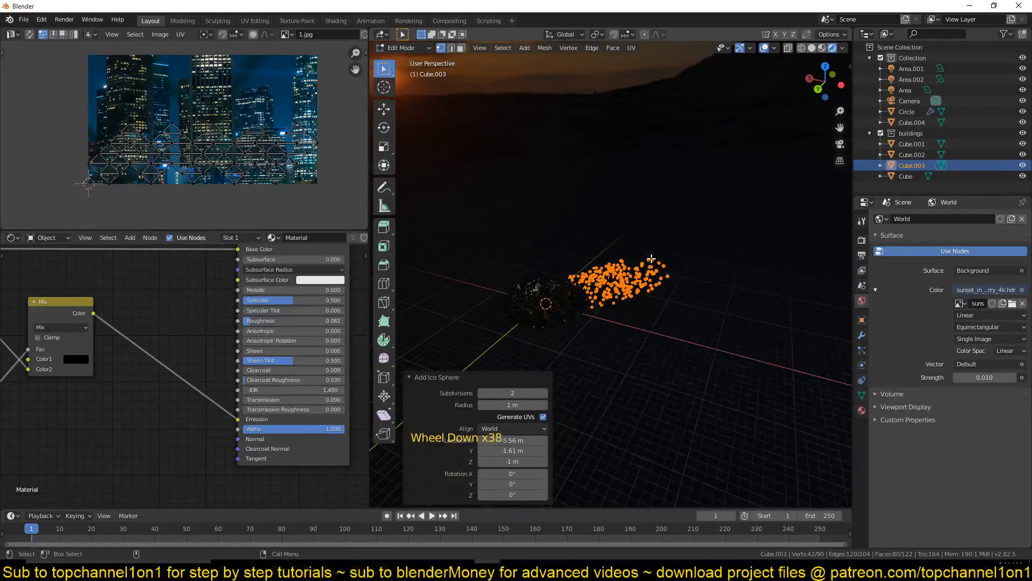
pyautogui.scroll(13, 651, 259)
pyautogui.scroll(12, 652, 259)
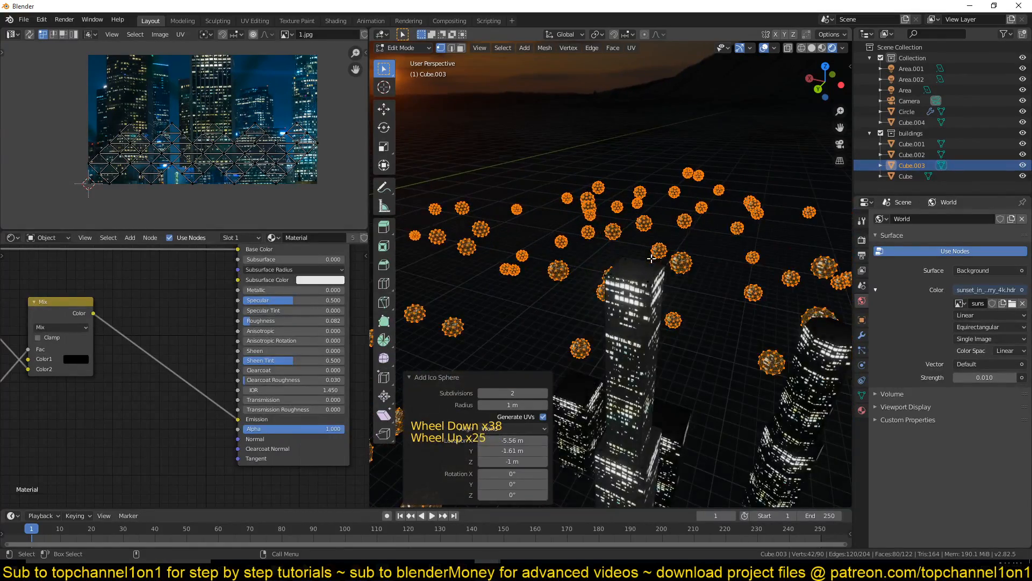
pyautogui.hotkey('ctrl', 'z')
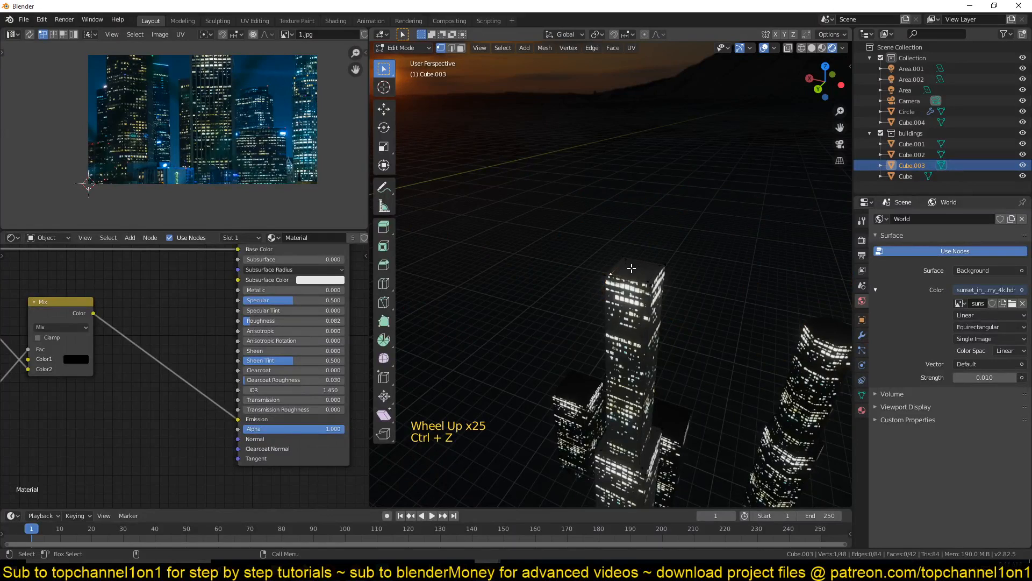
# - Snap the 3D cursor to the selected roof corner vertex and add an ico sphere there
pyautogui.hotkey('shift', 'a')
pyautogui.hotkey('shift', 's')
pyautogui.click(614, 348)
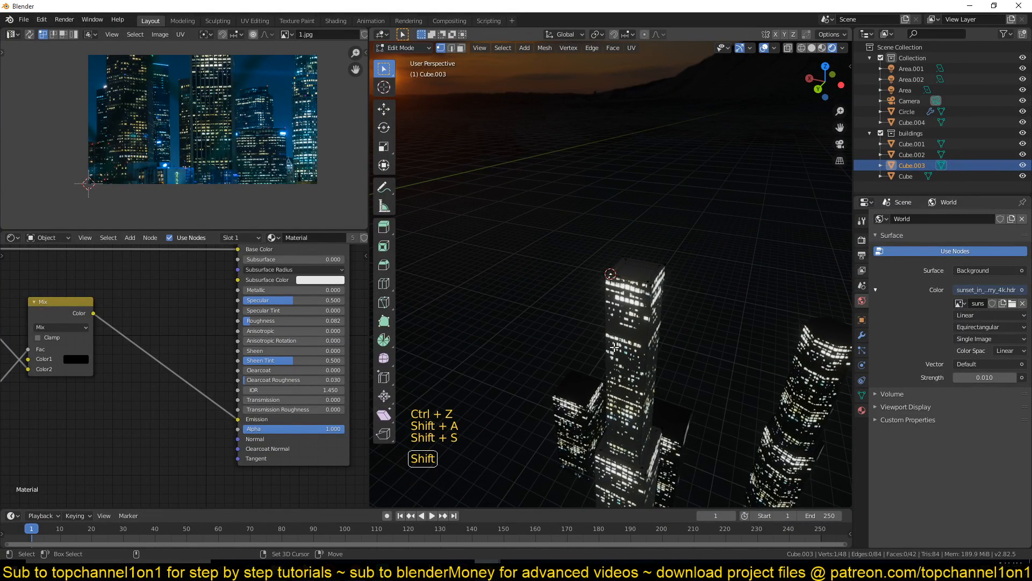
pyautogui.hotkey('shift', 'a')
pyautogui.click(619, 304)
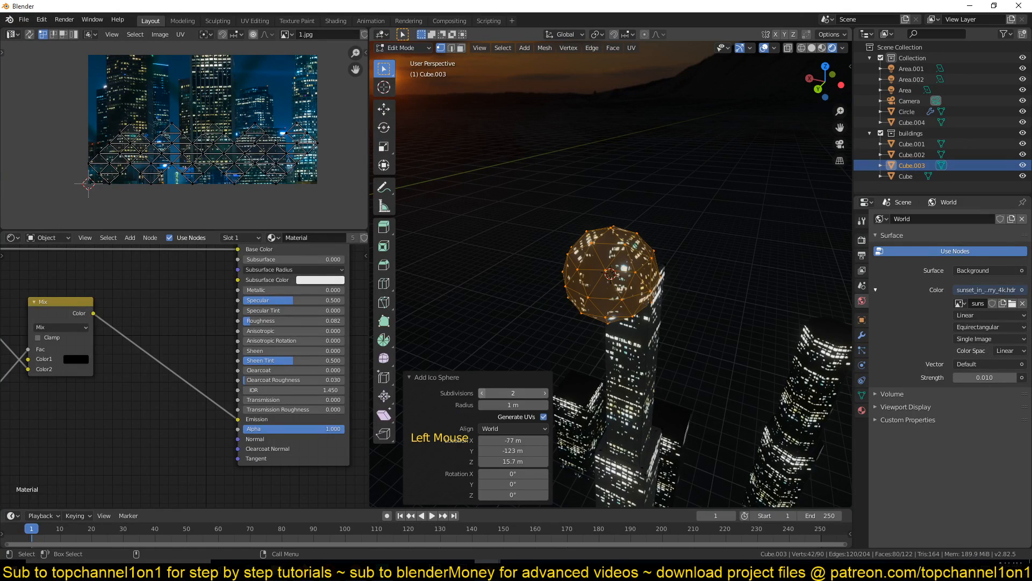
# - Reduce the ico sphere to 1 subdivision and scale it down to about 0.141
pyautogui.click(482, 393)
pyautogui.press('s')
pyautogui.click(613, 289)
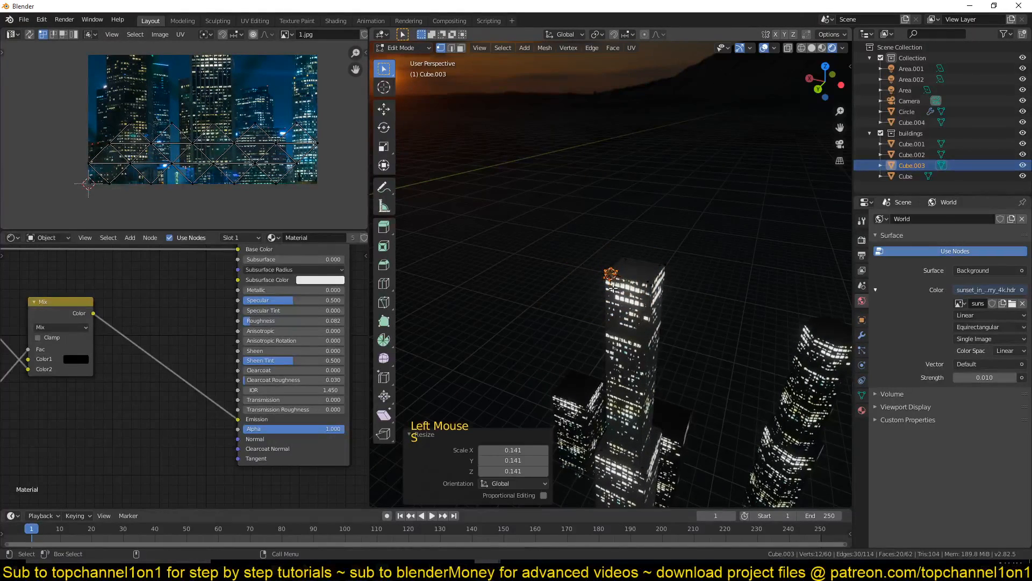
# - Create a new material in a third slot of the tower and set its emission colour to fully saturated red
pyautogui.click(862, 410)
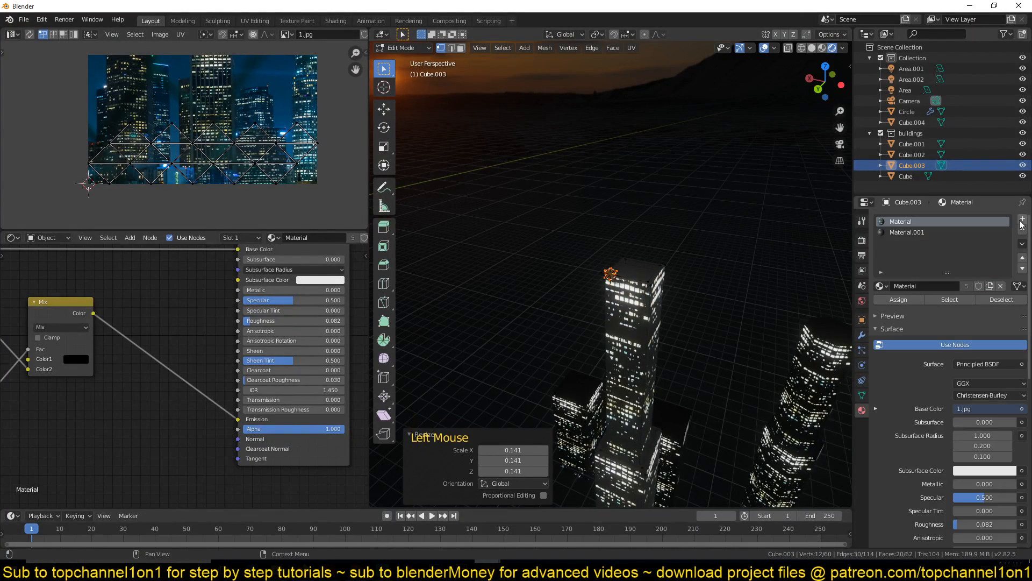
pyautogui.click(1022, 220)
pyautogui.click(925, 288)
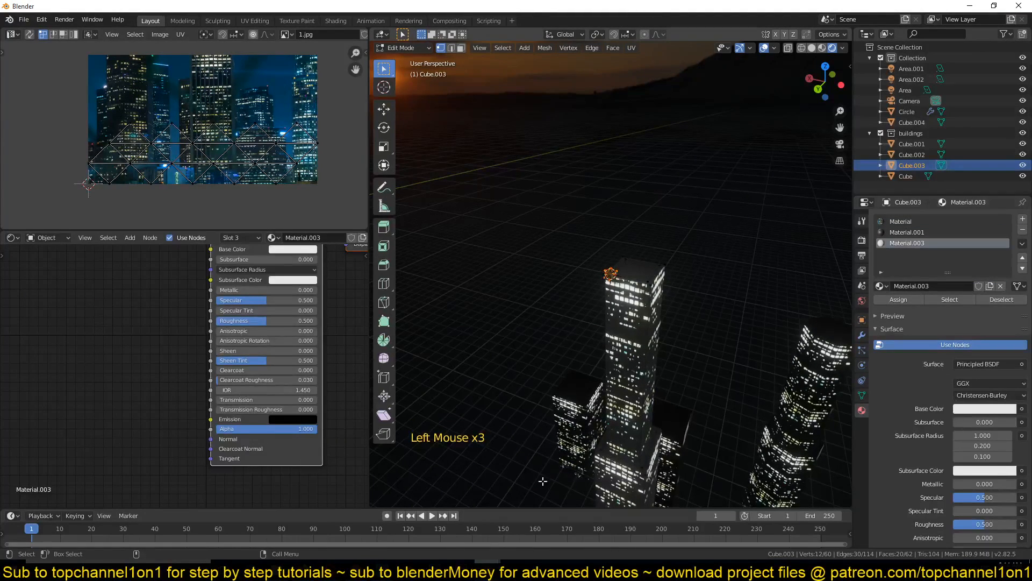
pyautogui.click(298, 420)
pyautogui.moveTo(347, 313); pyautogui.dragTo(350, 286)
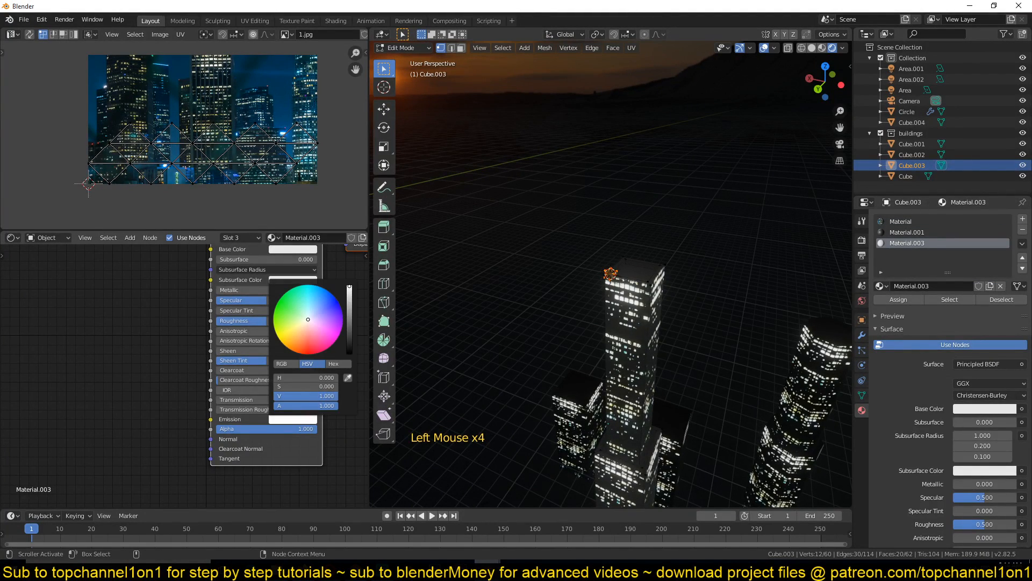
pyautogui.click(312, 343)
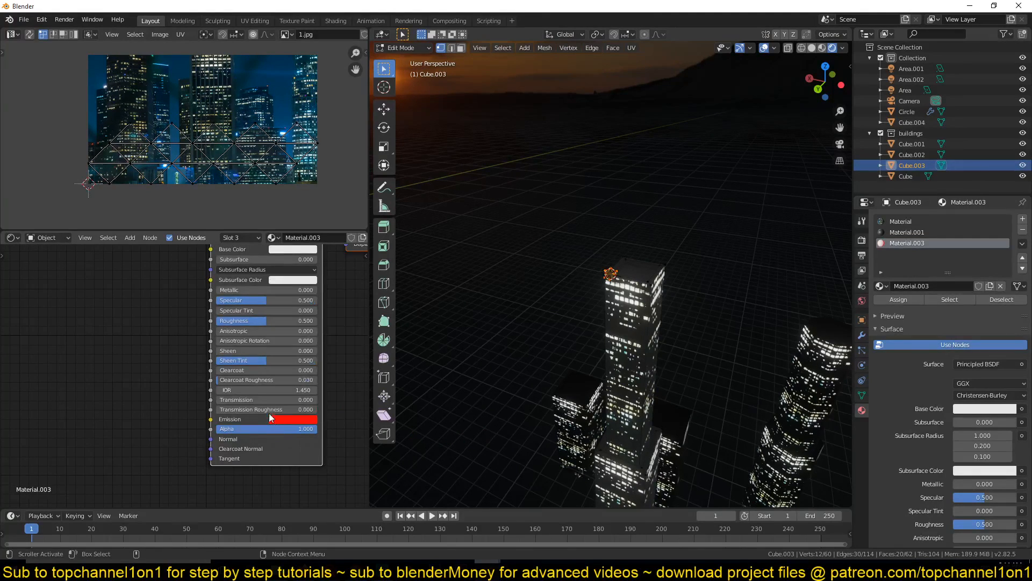
# - Set the red emission colour's HSV value to 4, assign the material to the rooftop sphere, and leave mesh editing
pyautogui.click(291, 421)
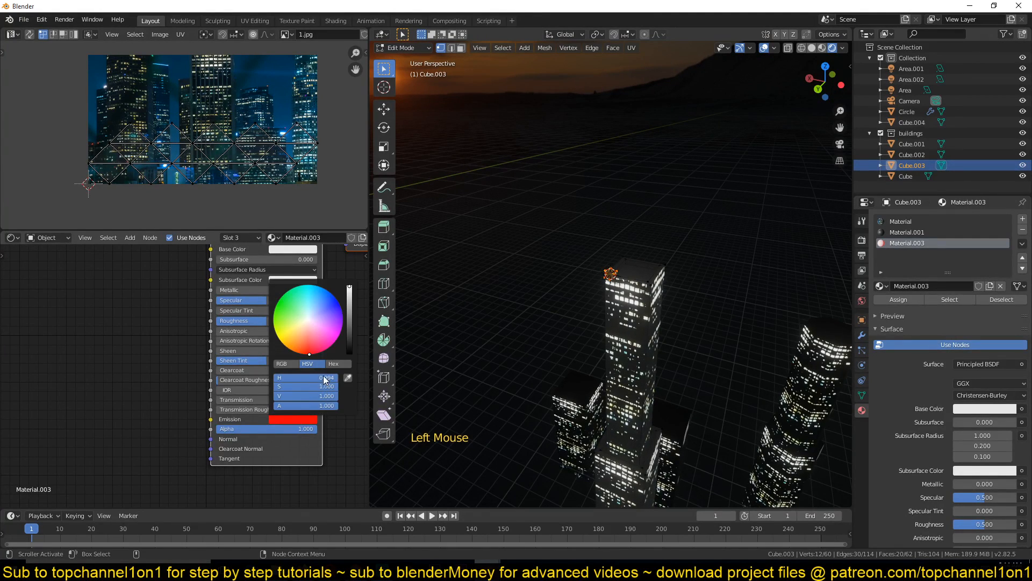
pyautogui.click(318, 397)
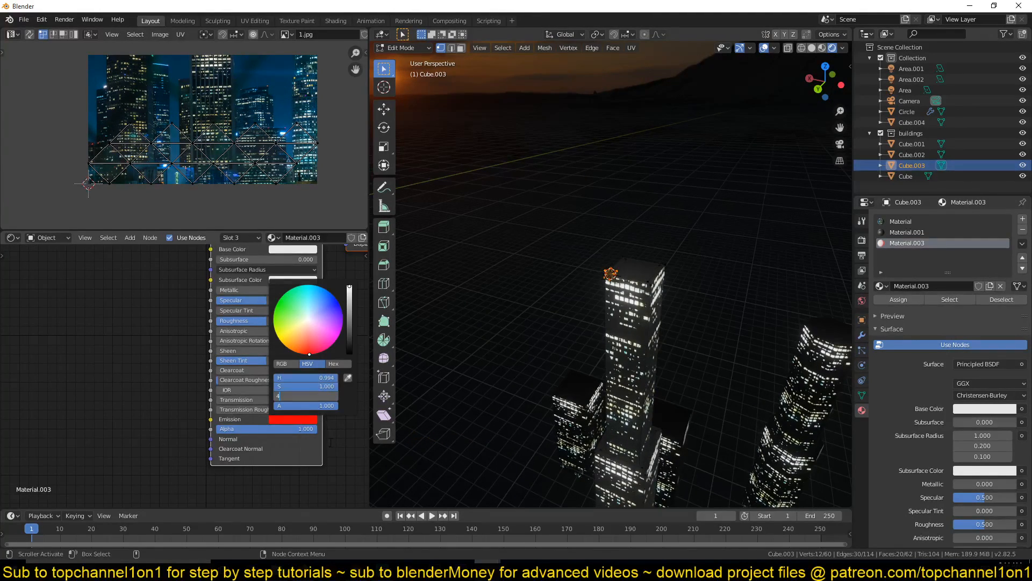
pyautogui.press('Return')
pyautogui.click(911, 296)
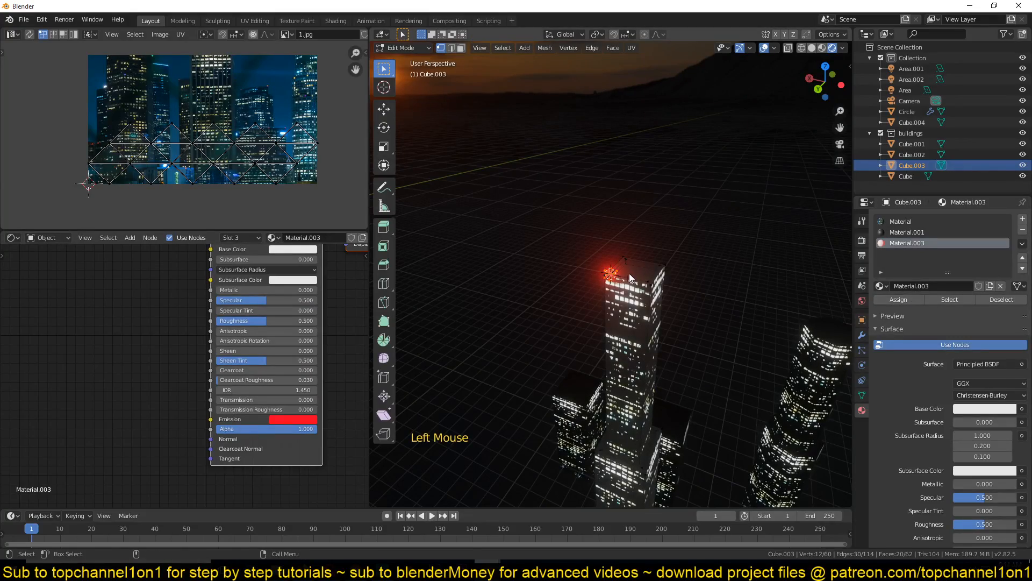
pyautogui.press('Tab')
# - Deselect everything and examine the red rooftop lights across the scattered city from several angles and distances
pyautogui.scroll(5, 627, 277)
pyautogui.hotkey('alt', 'a')
pyautogui.scroll(-15, 627, 293)
pyautogui.scroll(-8, 633, 306)
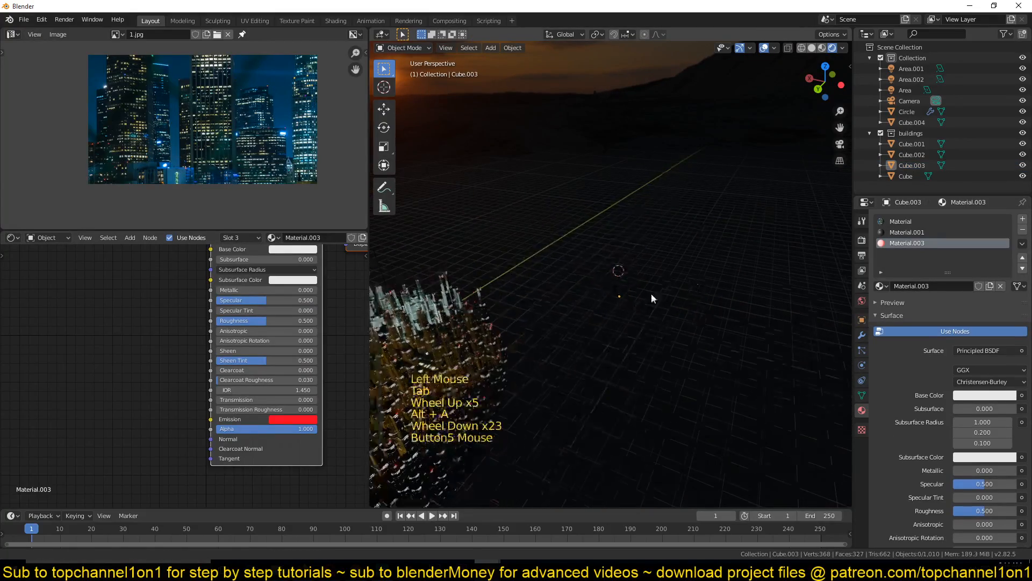
pyautogui.scroll(-2, 533, 221)
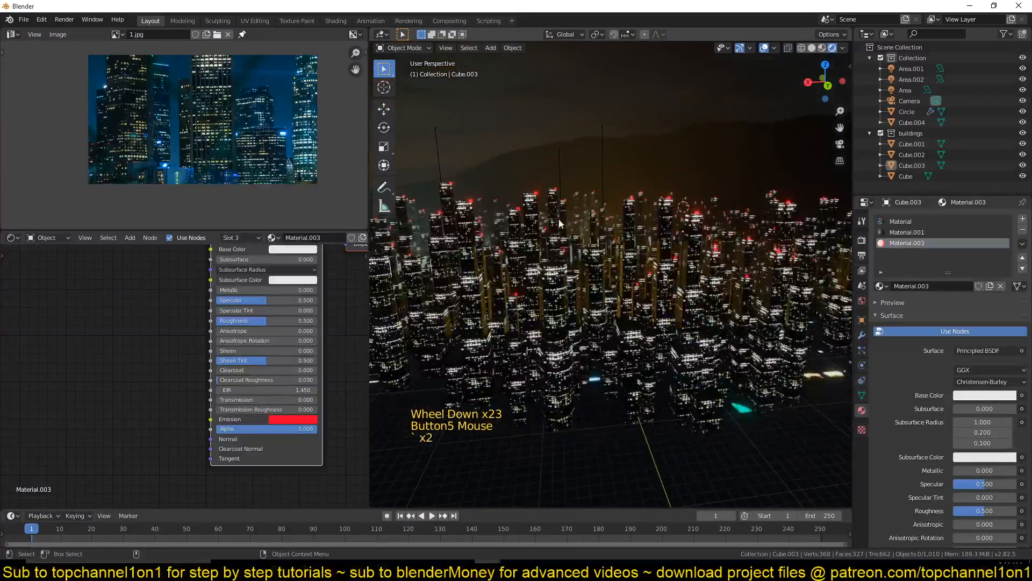
pyautogui.scroll(2, 606, 225)
pyautogui.scroll(-2, 606, 225)
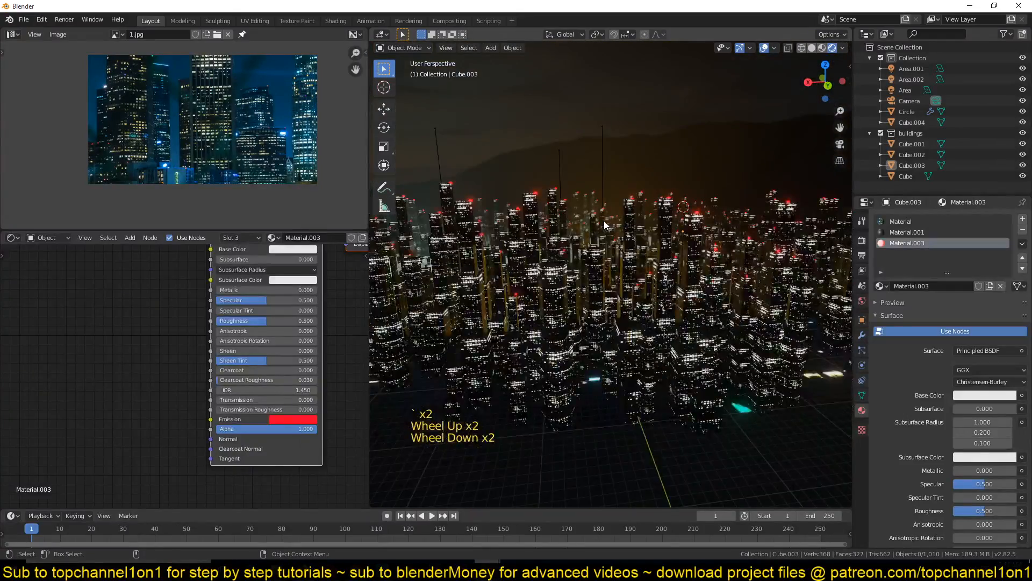
pyautogui.scroll(-1, 603, 247)
pyautogui.press('space')
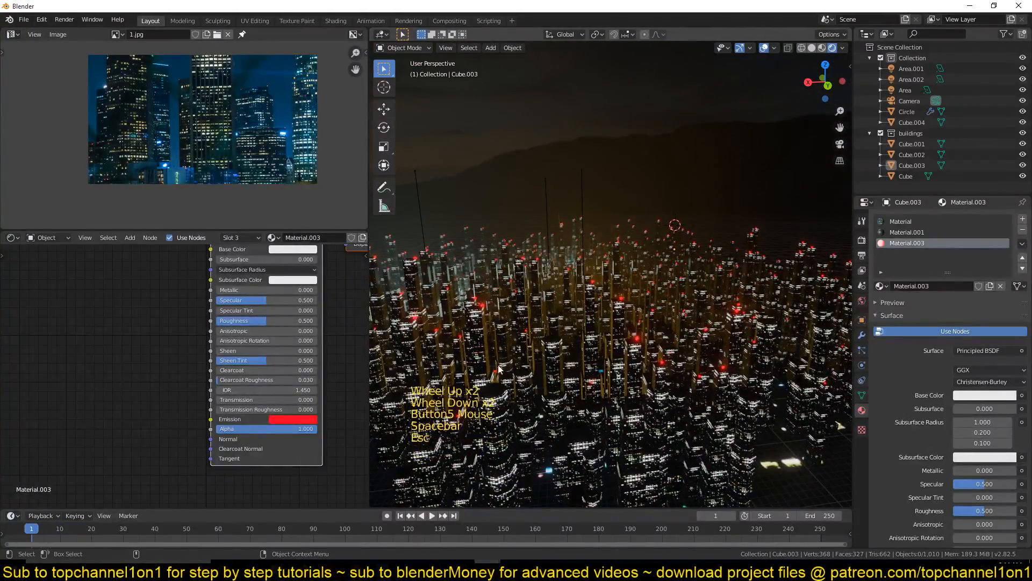
# - Switch to the Blender window with space movie1.blend and examine its rendered city from another angle
pyautogui.moveTo(486, 570)
pyautogui.click(444, 530)
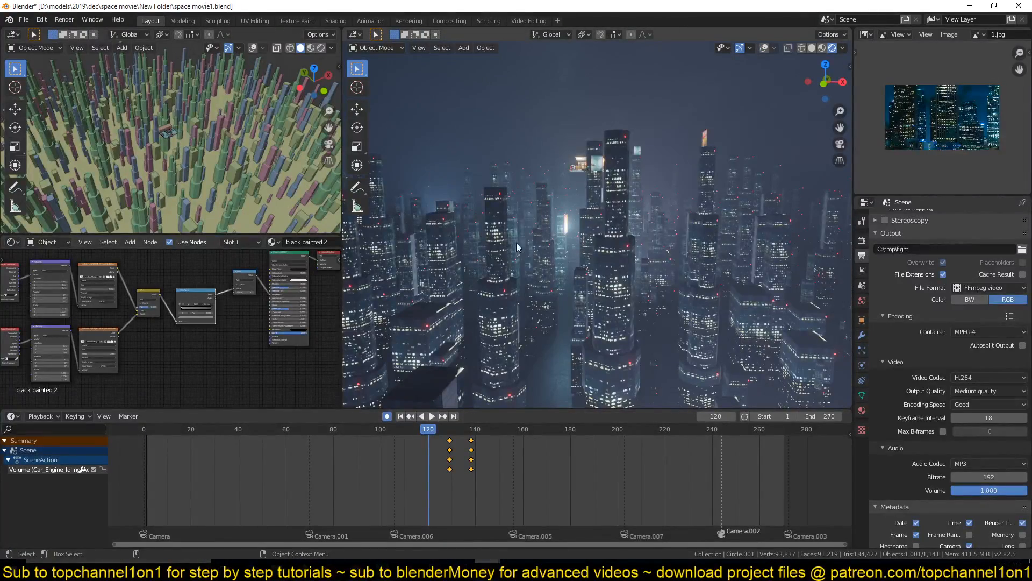
pyautogui.moveTo(672, 232); pyautogui.dragTo(457, 218, button='middle')
pyautogui.scroll(-4, 534, 216)
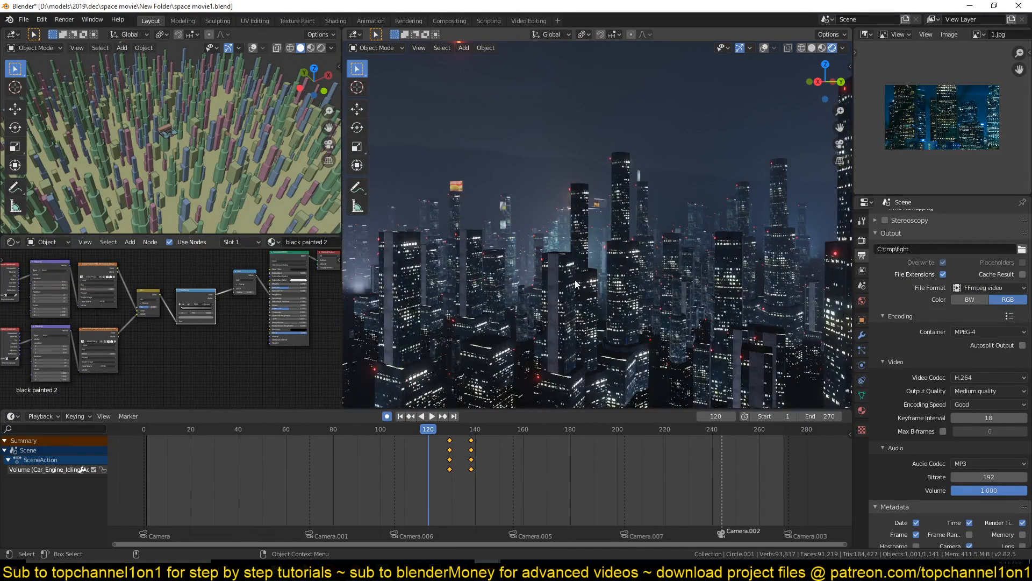
# - Switch to the Firefox browser and view the BlenderMoney YouTube channel's home page
pyautogui.click(487, 569)
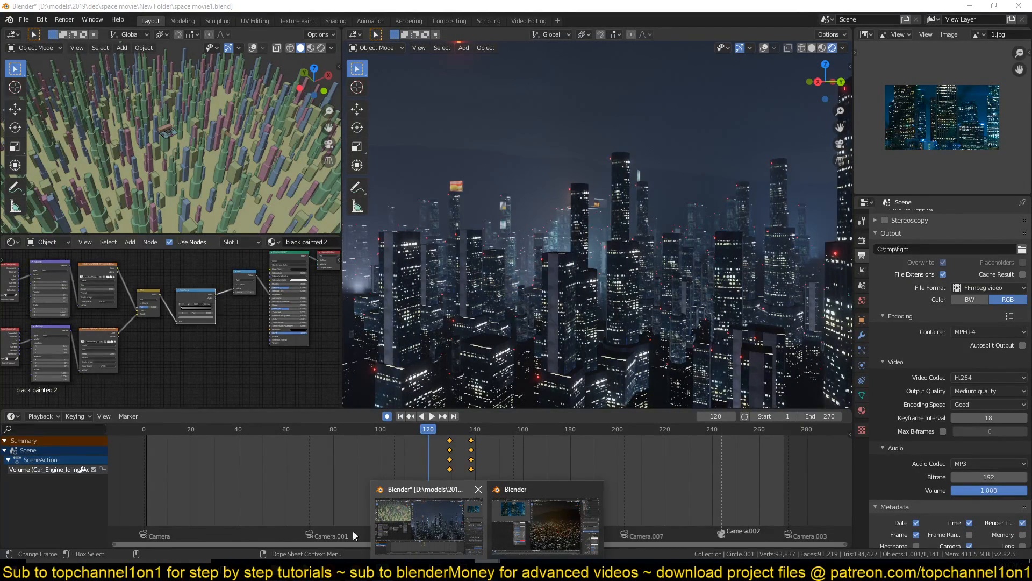
pyautogui.click(303, 570)
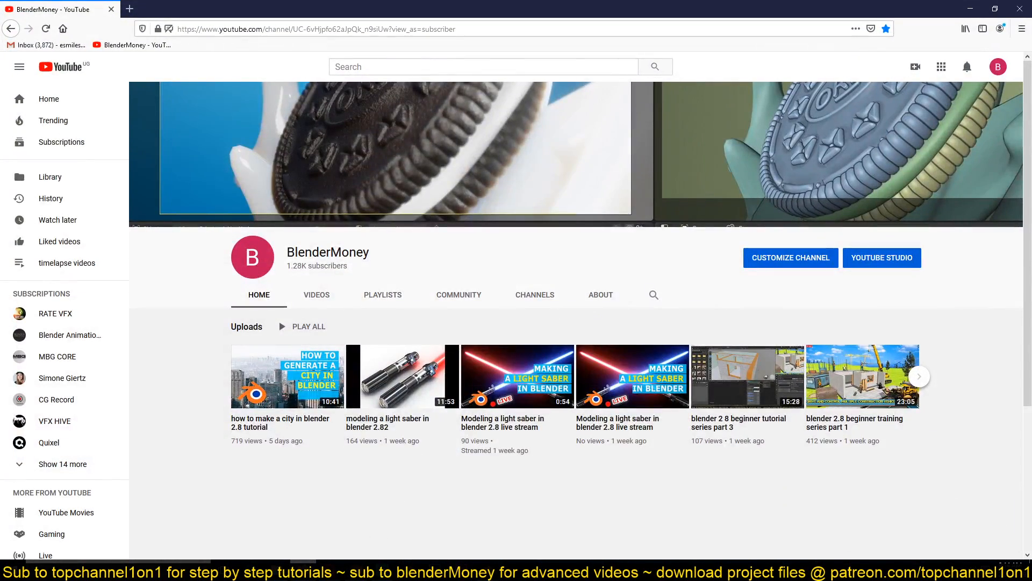
pyautogui.click(356, 570)
pyautogui.click(303, 570)
pyautogui.rightClick(435, 569)
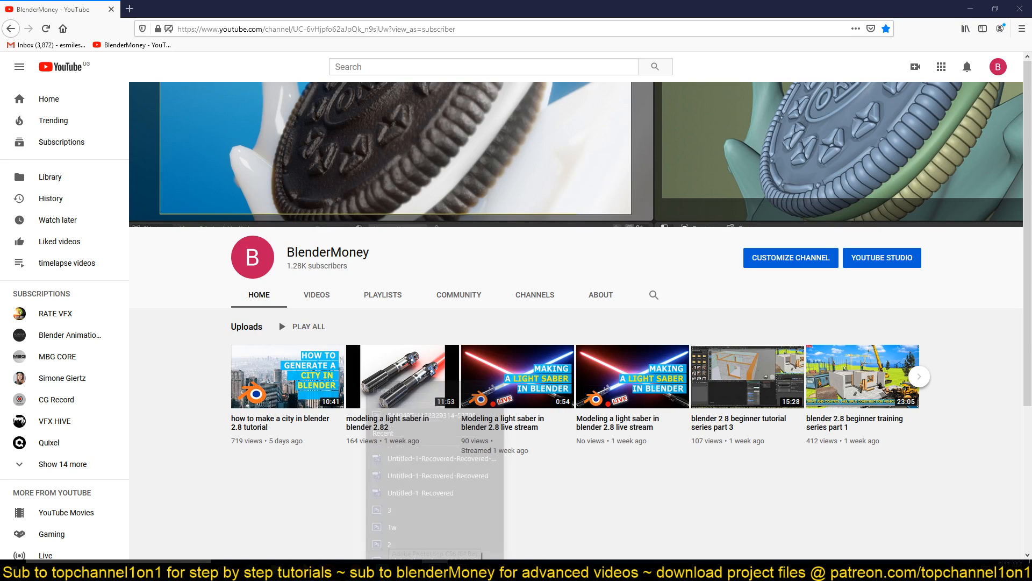
pyautogui.doubleClick(278, 500)
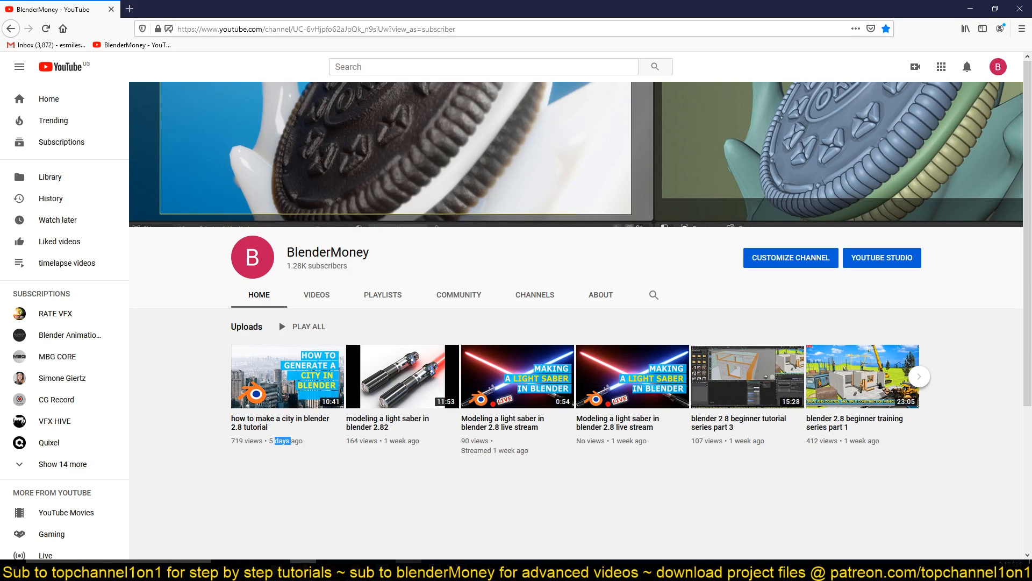
pyautogui.rightClick(408, 569)
pyautogui.click(382, 568)
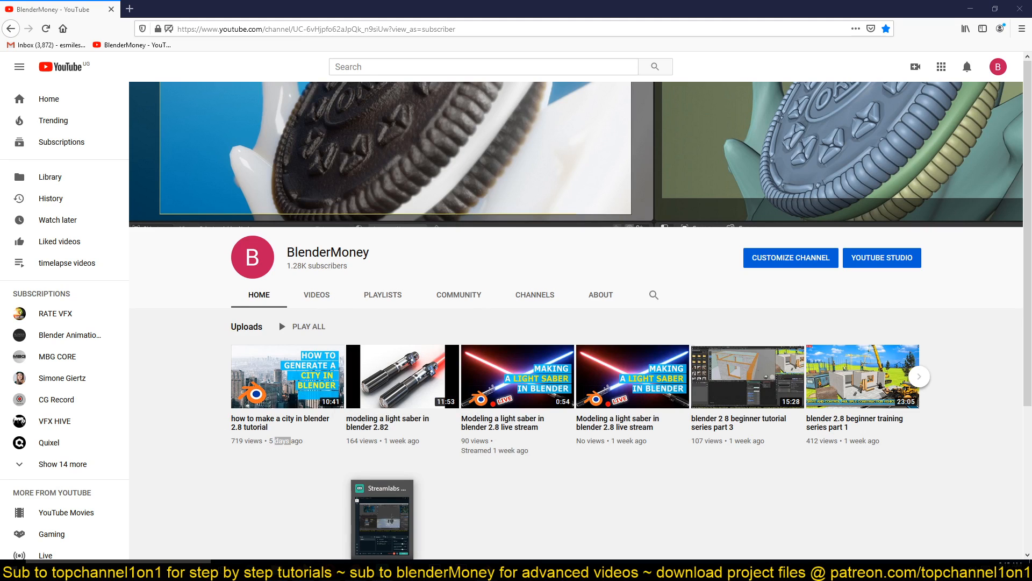